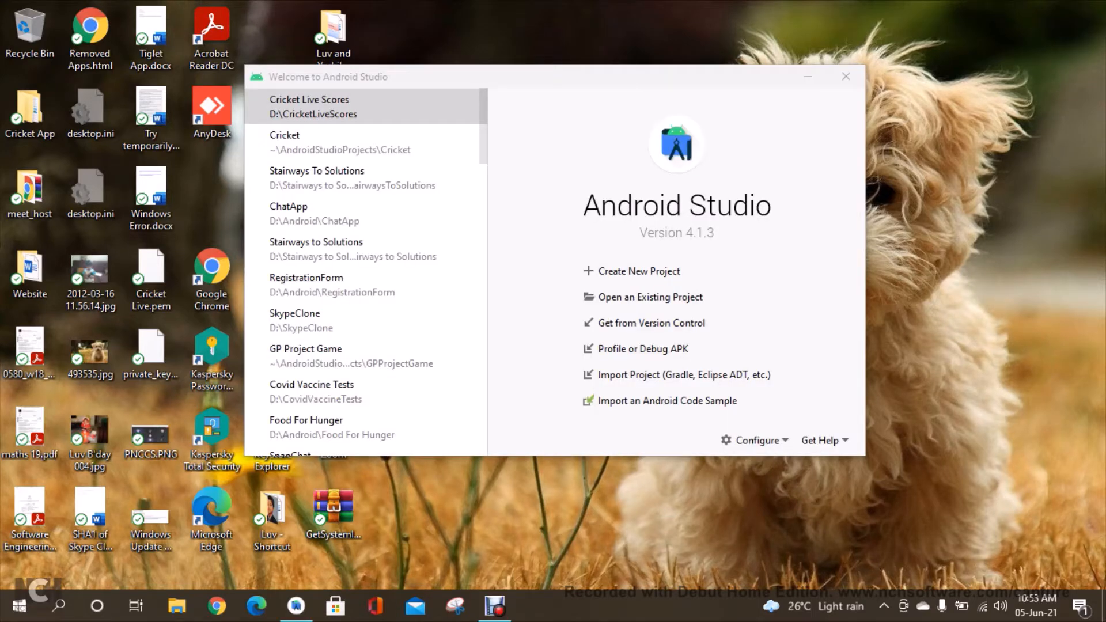
Open the Cricket Live Scores project and examine the version settings in the app module's build.gradle.
{"action": "left_click", "coordinate": [460, 107]}
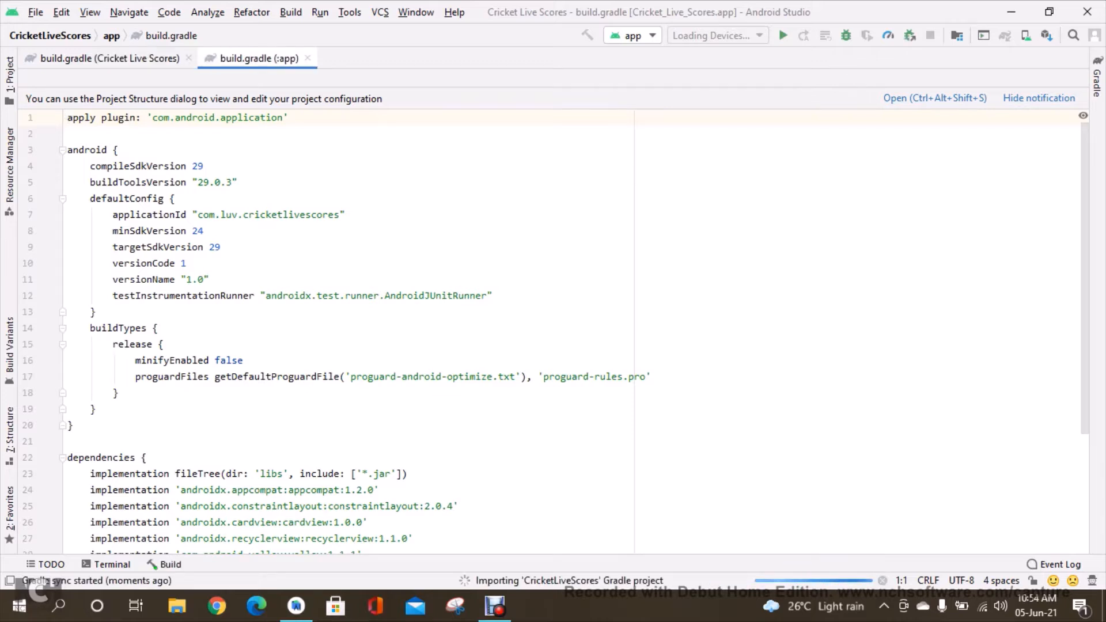
{"action": "left_click_drag", "start_coordinate": [210, 280], "coordinate": [123, 264]}
{"action": "left_click", "coordinate": [211, 280]}
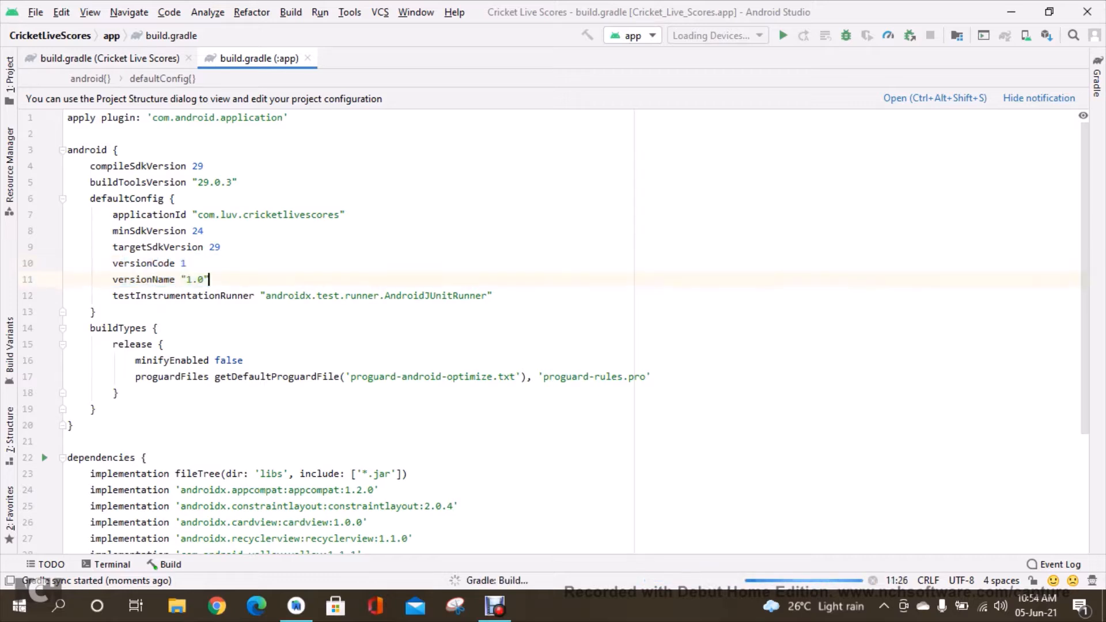
{"action": "left_click", "coordinate": [9, 75]}
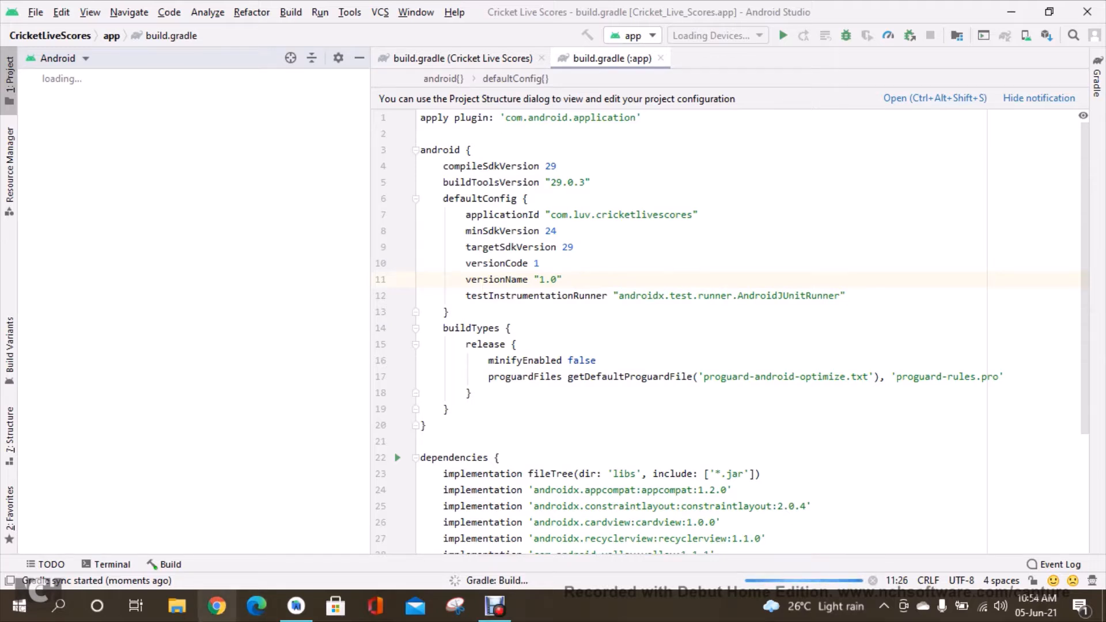
Switch to Chrome and open the Google Play Console's list of all apps.
{"action": "left_click", "coordinate": [216, 606]}
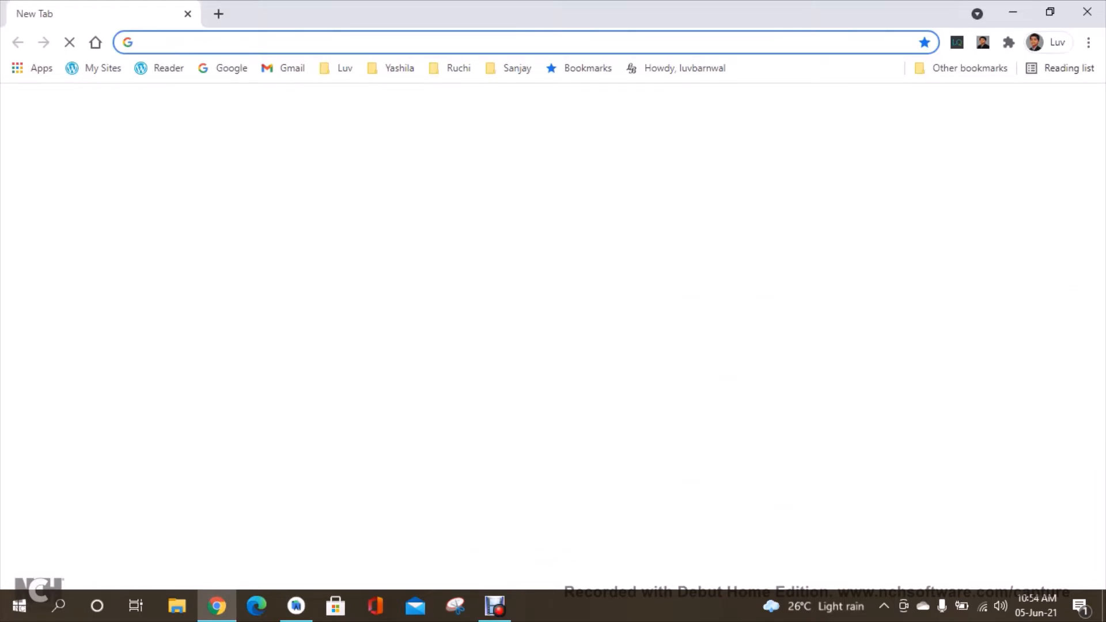
{"action": "type", "text": "play console"}
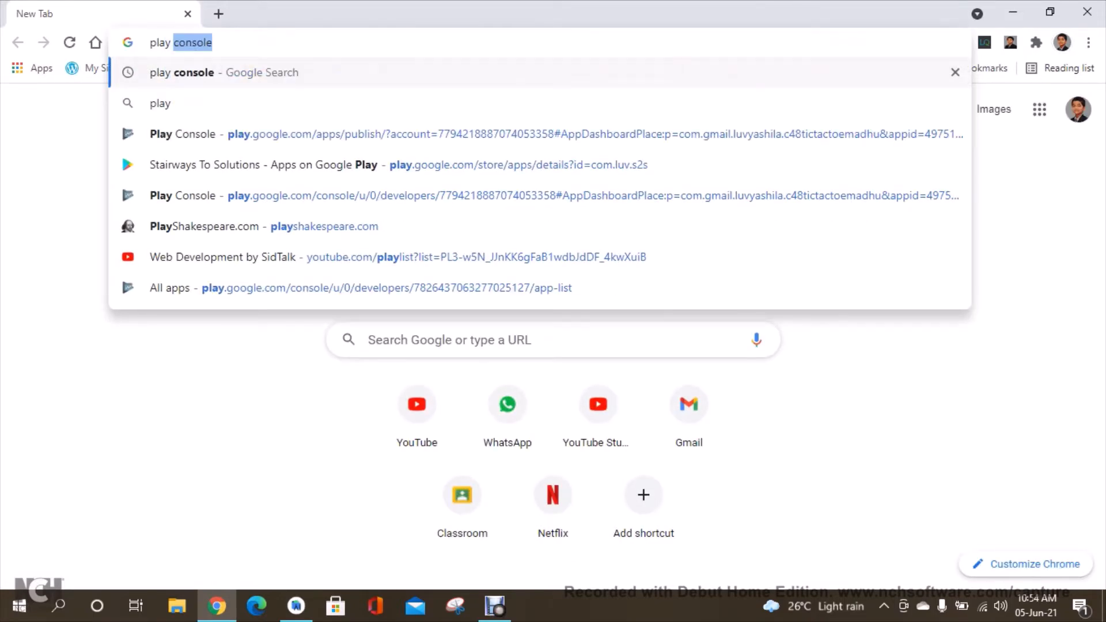
{"action": "key", "text": "Return"}
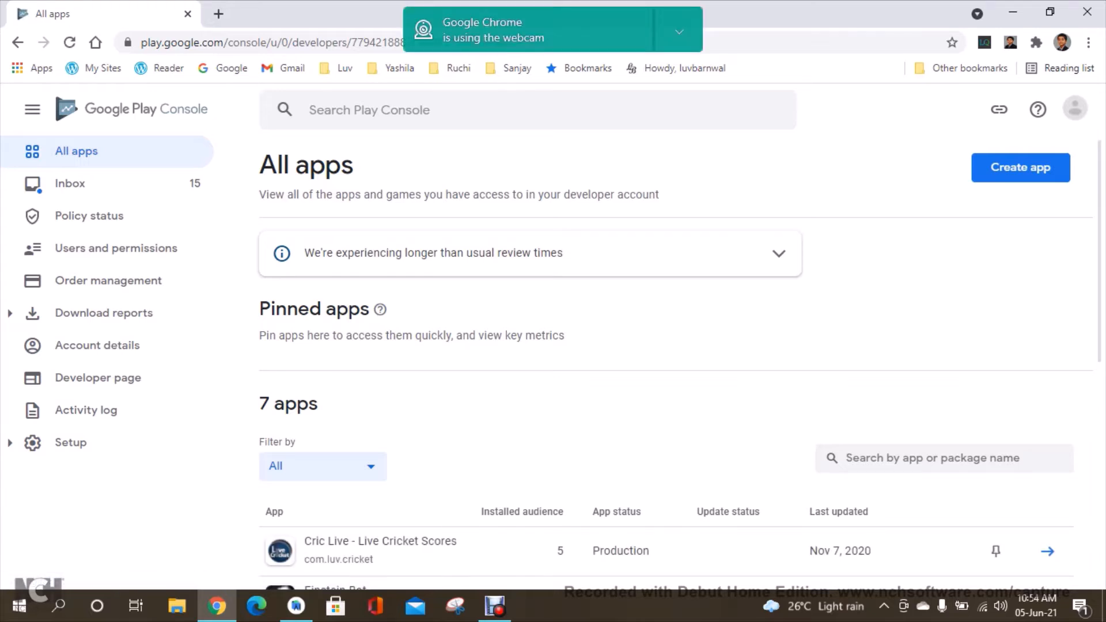
{"action": "left_click", "coordinate": [680, 32]}
{"action": "left_click", "coordinate": [718, 65]}
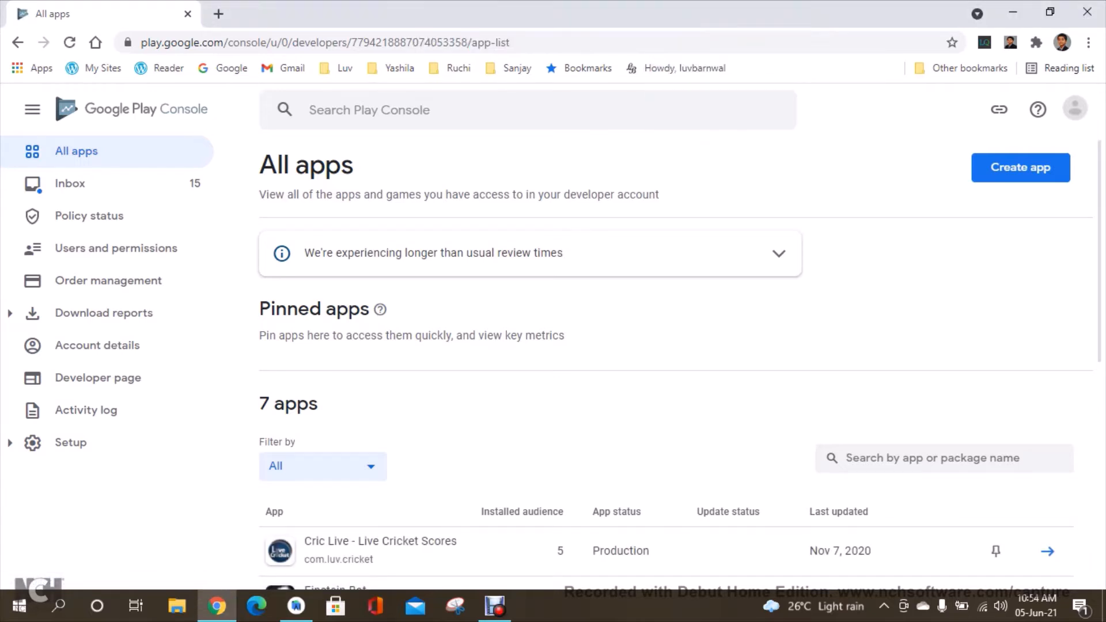
{"action": "scroll", "coordinate": [680, 366], "scroll_direction": "down", "scroll_amount": 2}
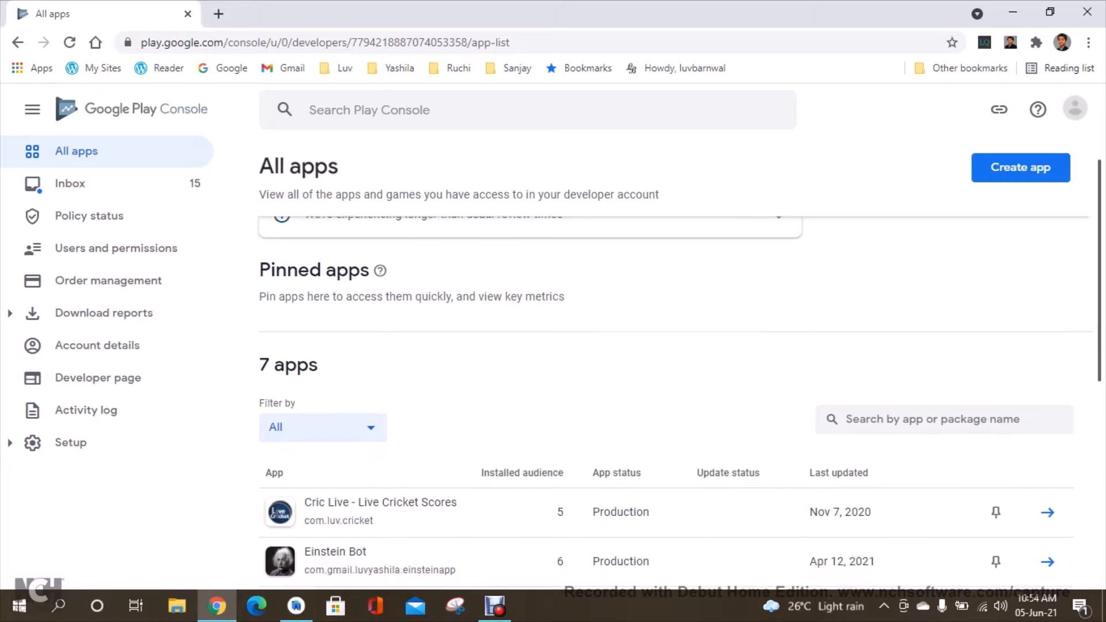
{"action": "scroll", "coordinate": [680, 365], "scroll_direction": "up", "scroll_amount": 3}
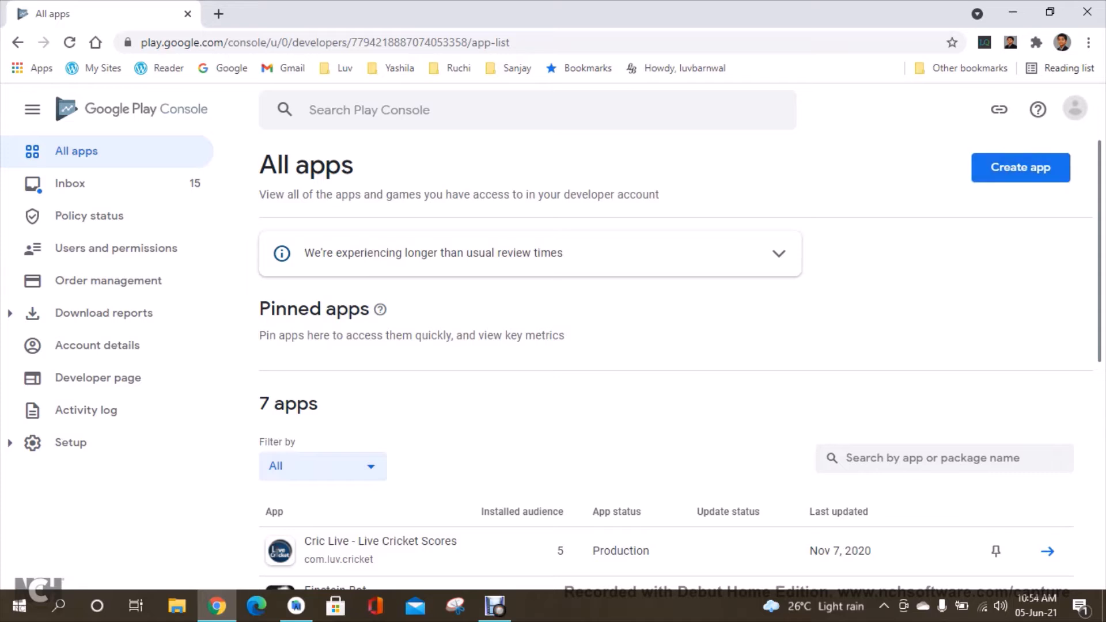
Start creating a new app named "Cric Live - Live Cricket Scores" and mark it as an App.
{"action": "left_click", "coordinate": [1020, 167]}
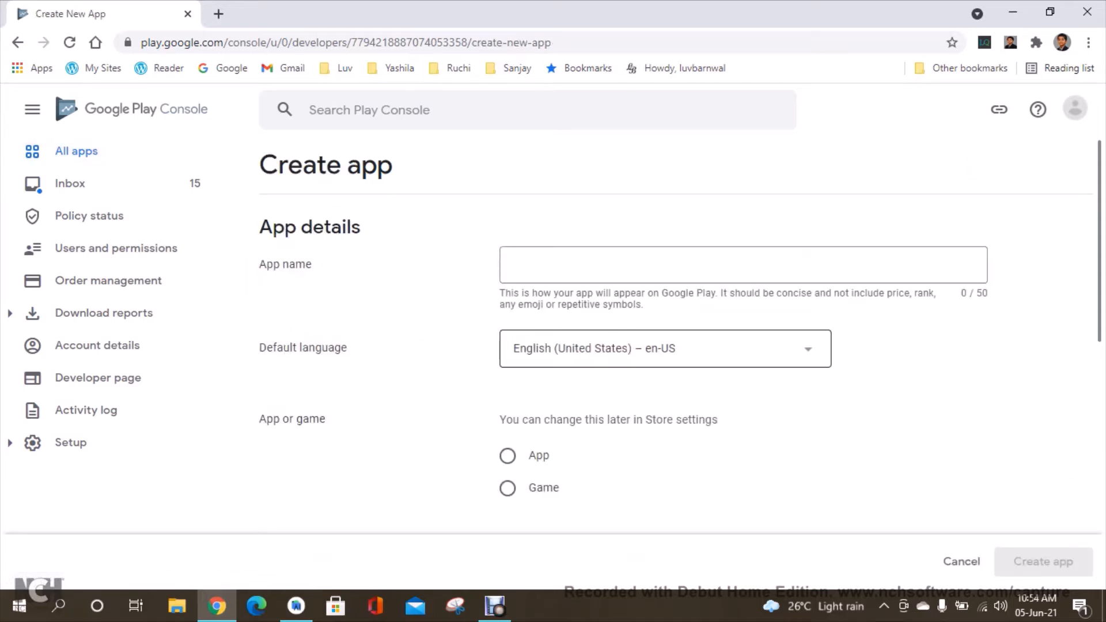
{"action": "type", "text": "Cri"}
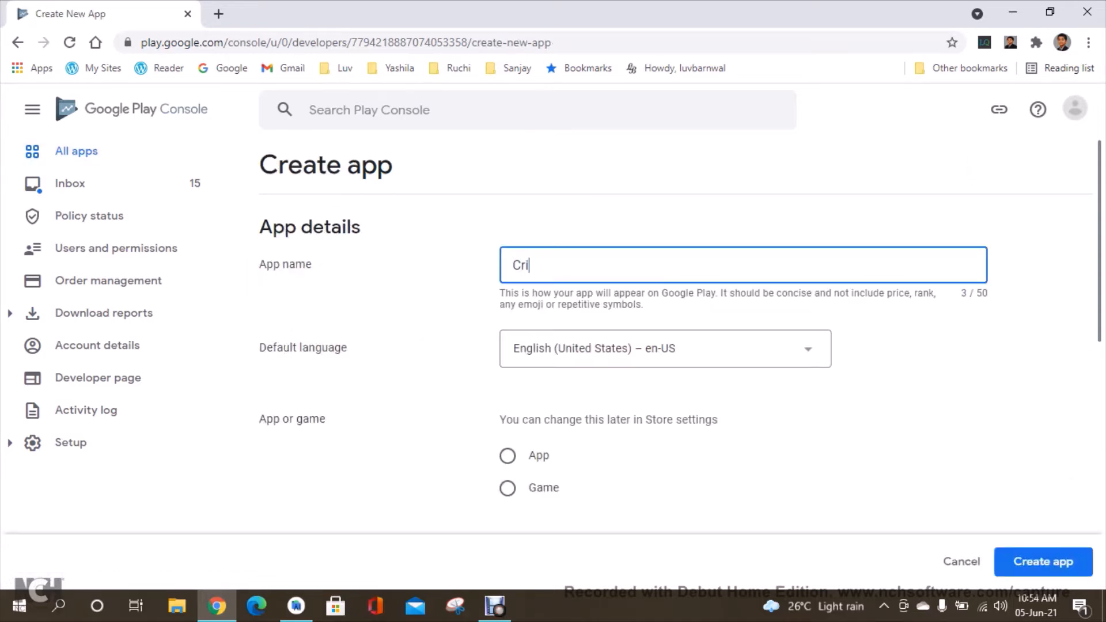
{"action": "type", "text": "c Live - Live Cricket "}
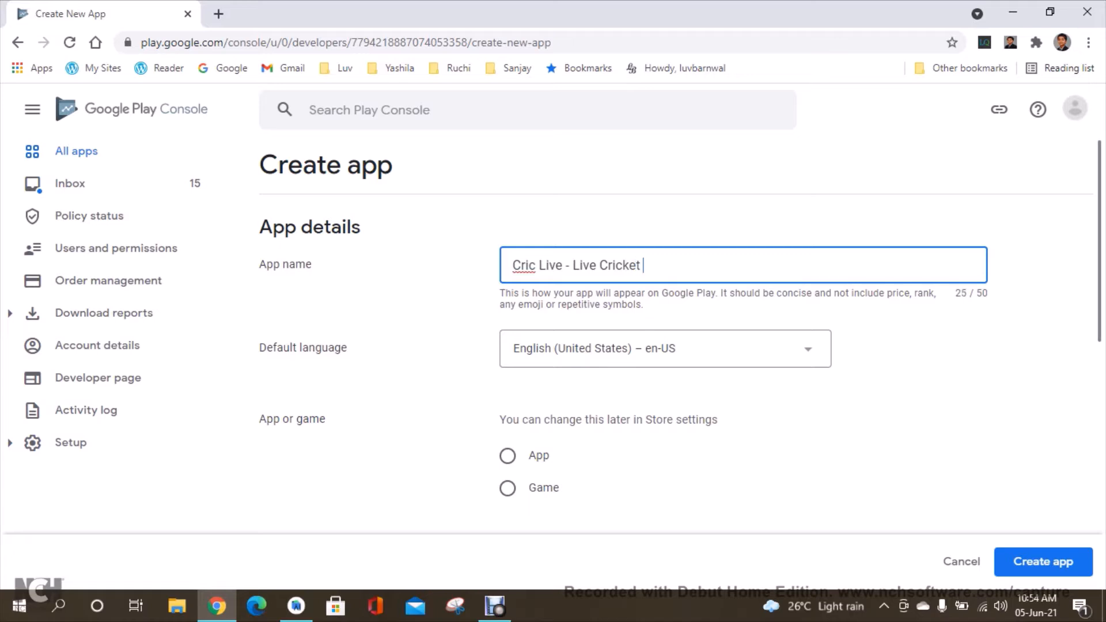
{"action": "type", "text": "Scores"}
{"action": "left_click", "coordinate": [749, 397]}
{"action": "left_click", "coordinate": [507, 456]}
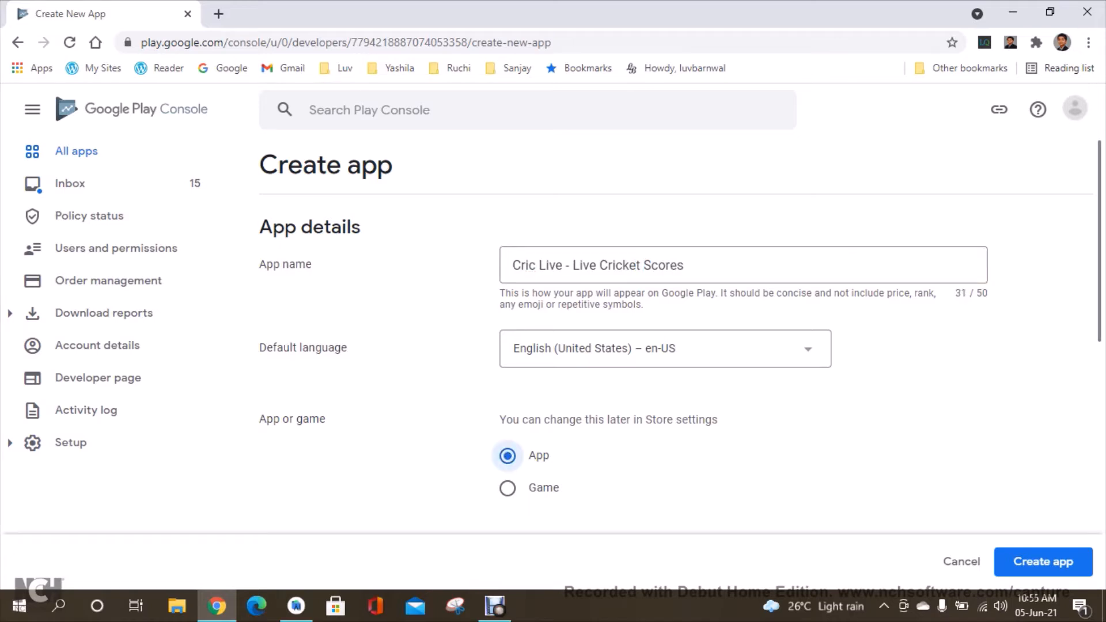
Set the app as Free, confirm the Developer Program Policies and US export laws declarations, and create the app.
{"action": "scroll", "coordinate": [673, 404], "scroll_direction": "down", "scroll_amount": 5}
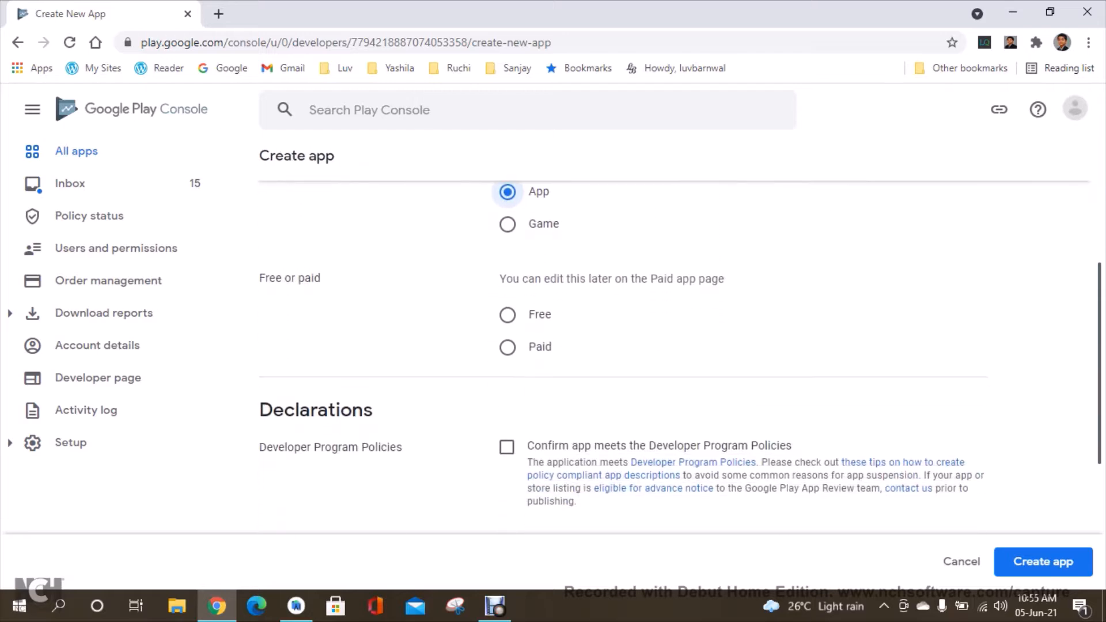
{"action": "left_click", "coordinate": [507, 315]}
{"action": "scroll", "coordinate": [507, 357], "scroll_direction": "down", "scroll_amount": 5}
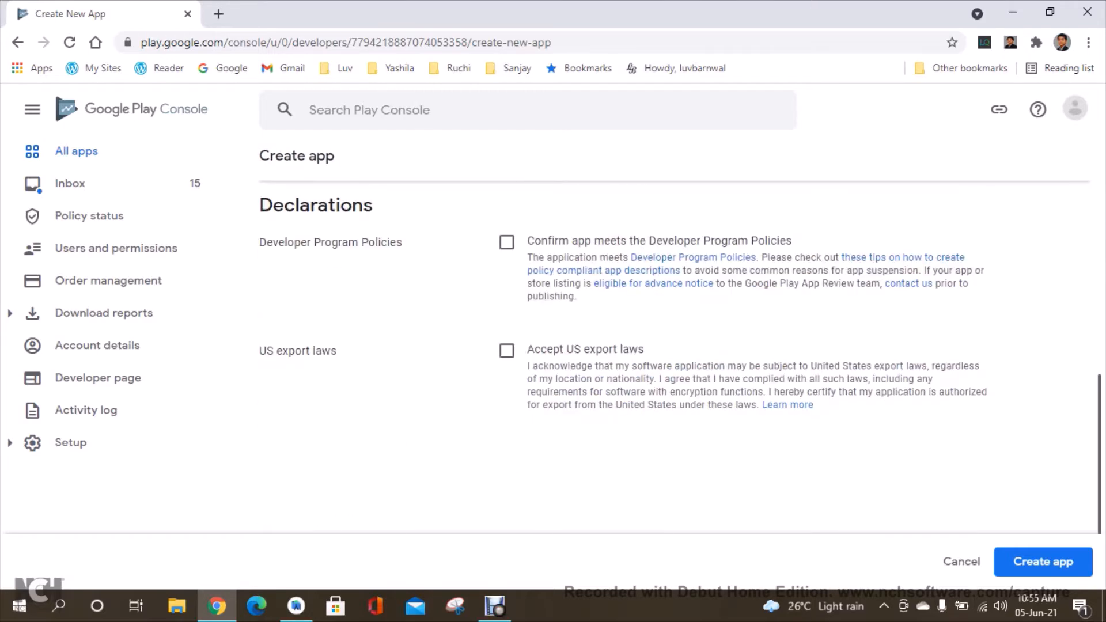
{"action": "left_click", "coordinate": [507, 243]}
{"action": "left_click", "coordinate": [506, 350]}
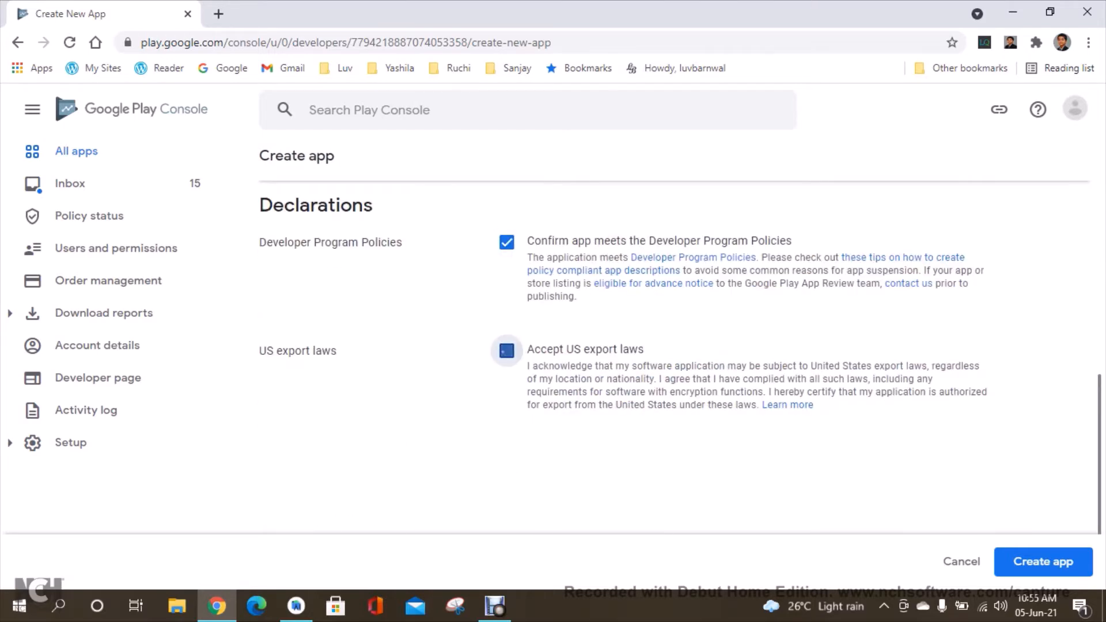
{"action": "left_click", "coordinate": [1043, 562]}
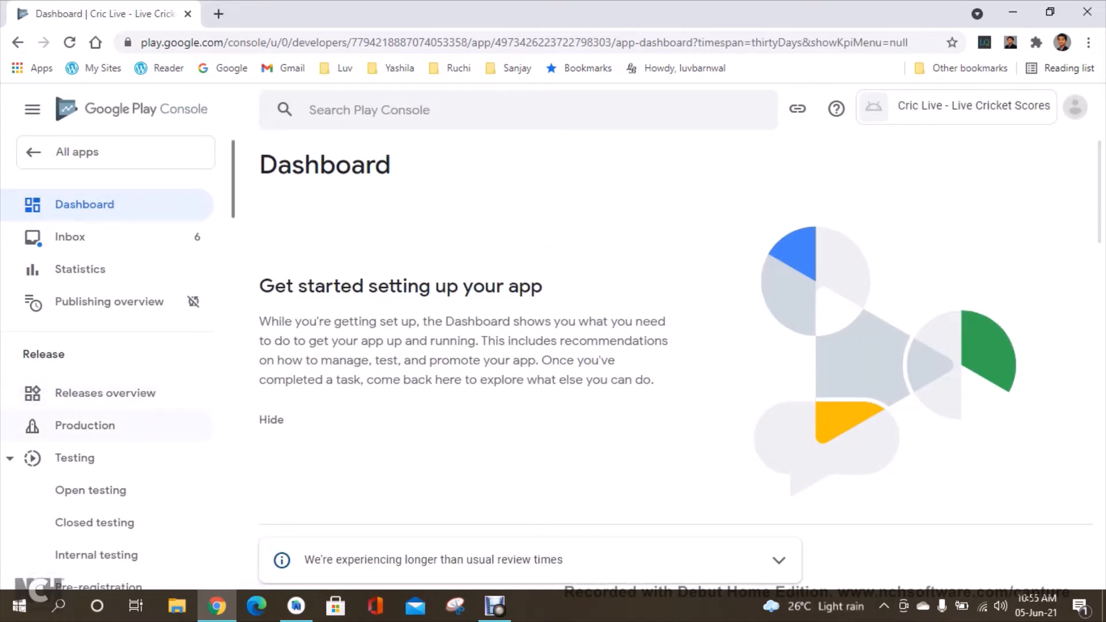
Open the Main store listing page under Store presence.
{"action": "scroll", "coordinate": [109, 357], "scroll_direction": "down", "scroll_amount": 9}
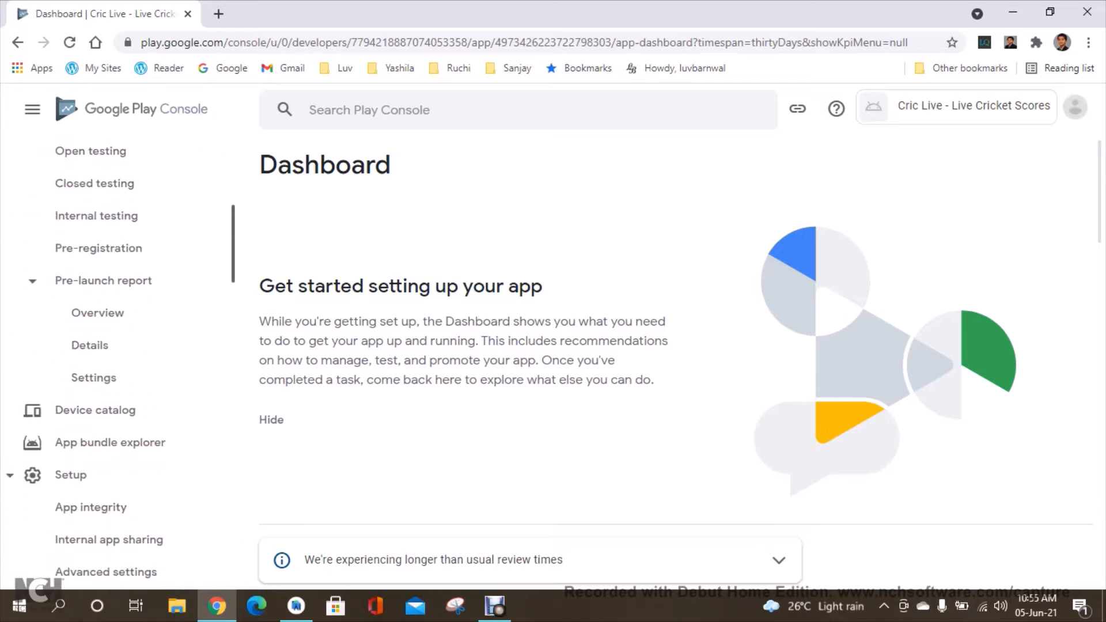
{"action": "scroll", "coordinate": [110, 357], "scroll_direction": "down", "scroll_amount": 3}
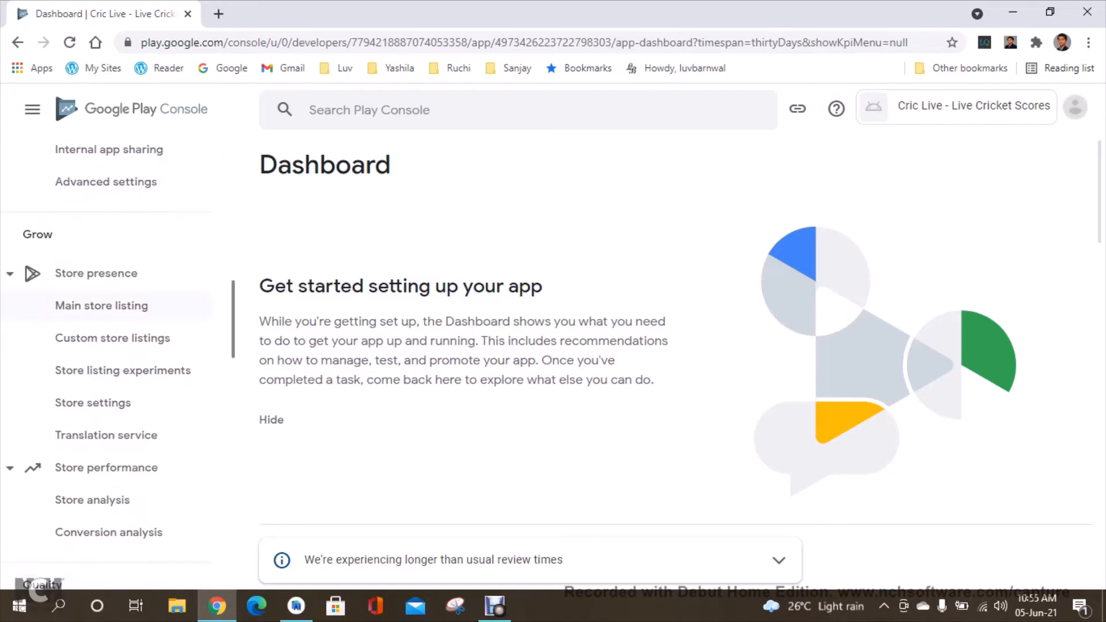
{"action": "double_click", "coordinate": [38, 234]}
{"action": "left_click", "coordinate": [102, 305]}
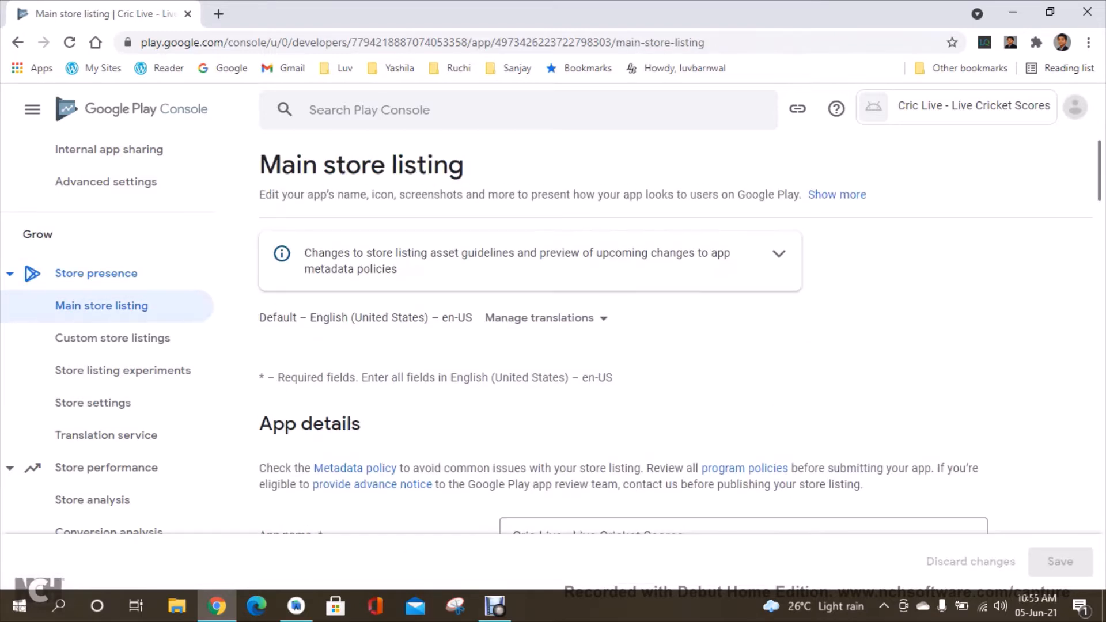
Enter the short description "View live scores of cricket games".
{"action": "scroll", "coordinate": [625, 369], "scroll_direction": "down", "scroll_amount": 5}
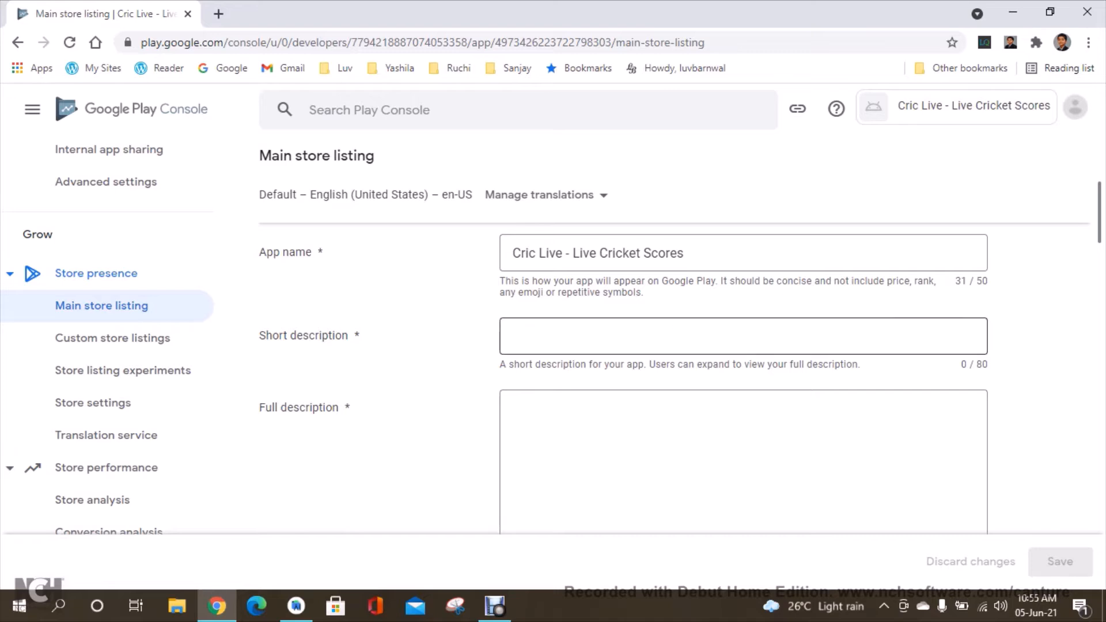
{"action": "left_click", "coordinate": [743, 337]}
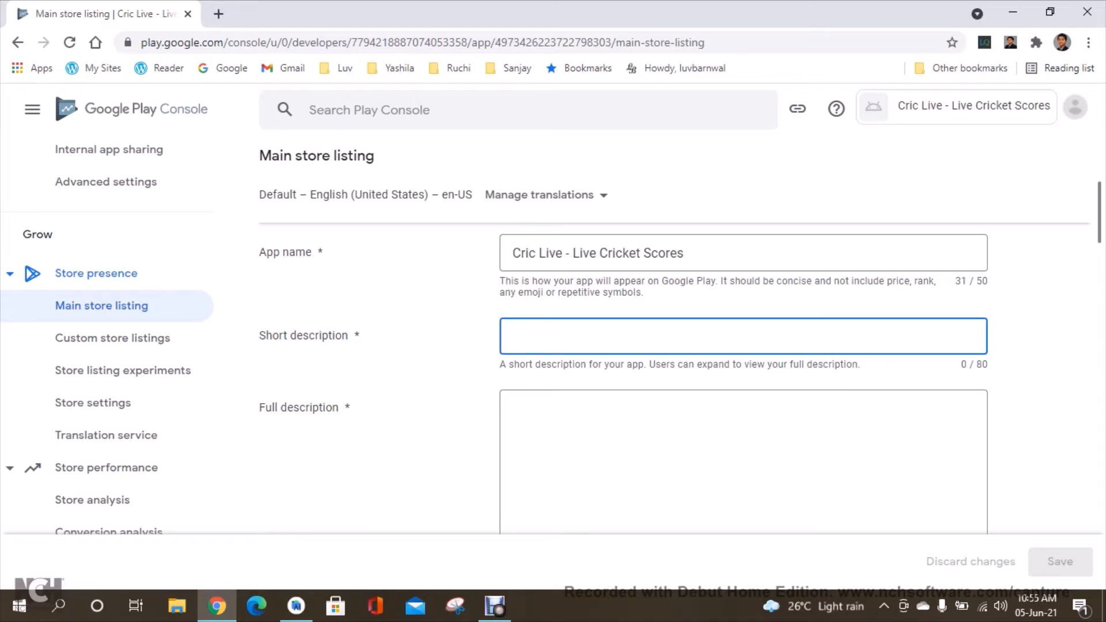
{"action": "type", "text": "View live"}
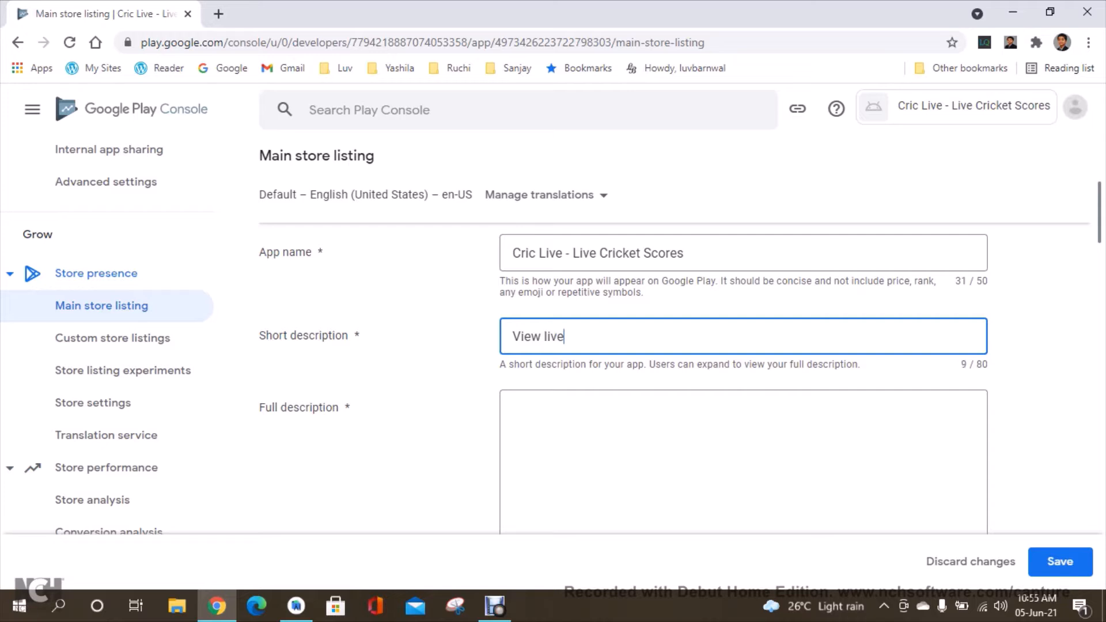
{"action": "type", "text": " scores of cricket games"}
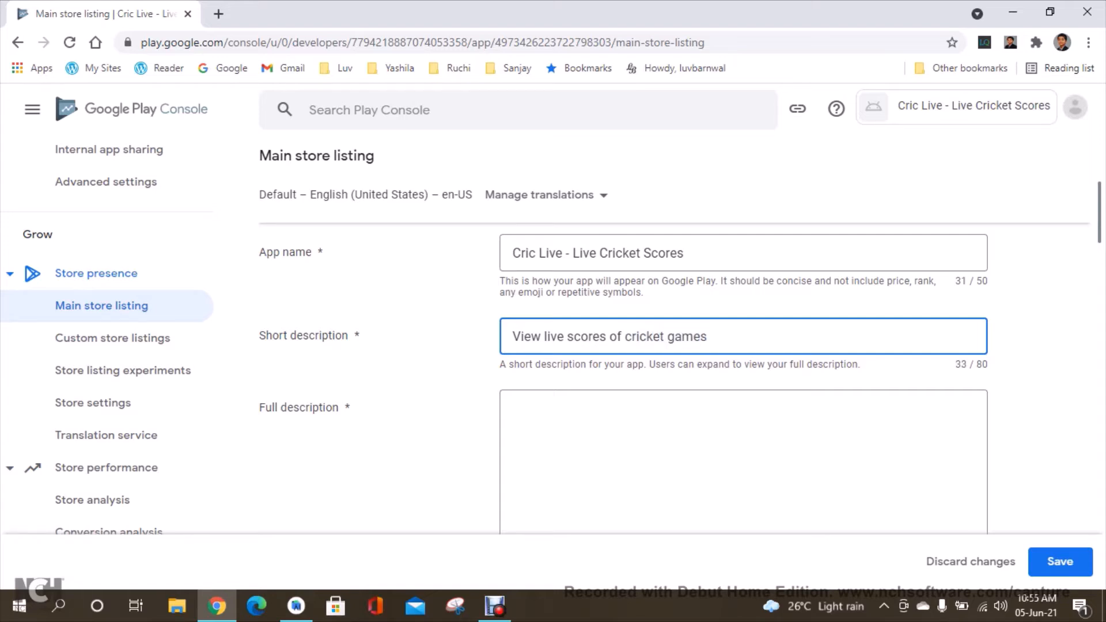
Enter the full description "In this app, you can view the live scores of any cricket game going on.".
{"action": "left_click", "coordinate": [680, 441]}
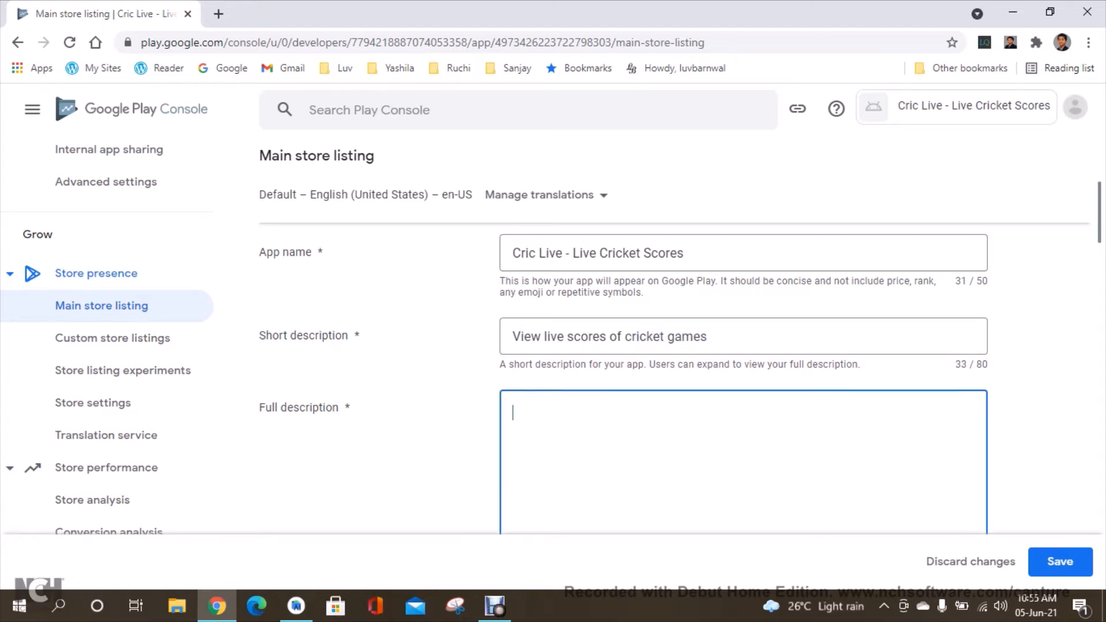
{"action": "scroll", "coordinate": [680, 403], "scroll_direction": "down", "scroll_amount": 1}
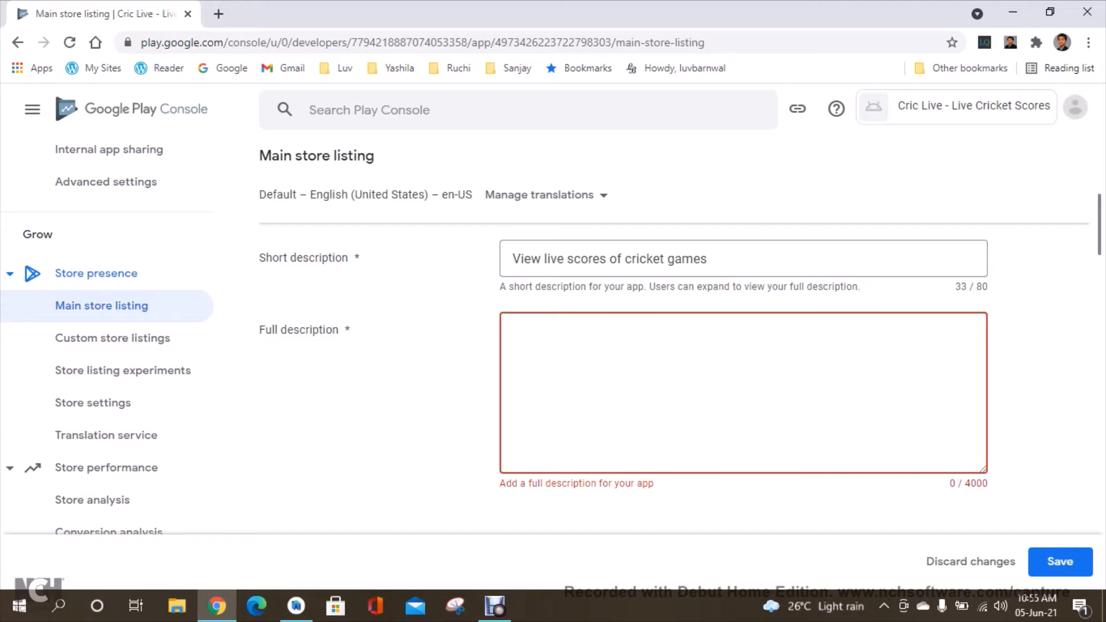
{"action": "type", "text": "Int"}
{"action": "key", "text": "BackSpace"}
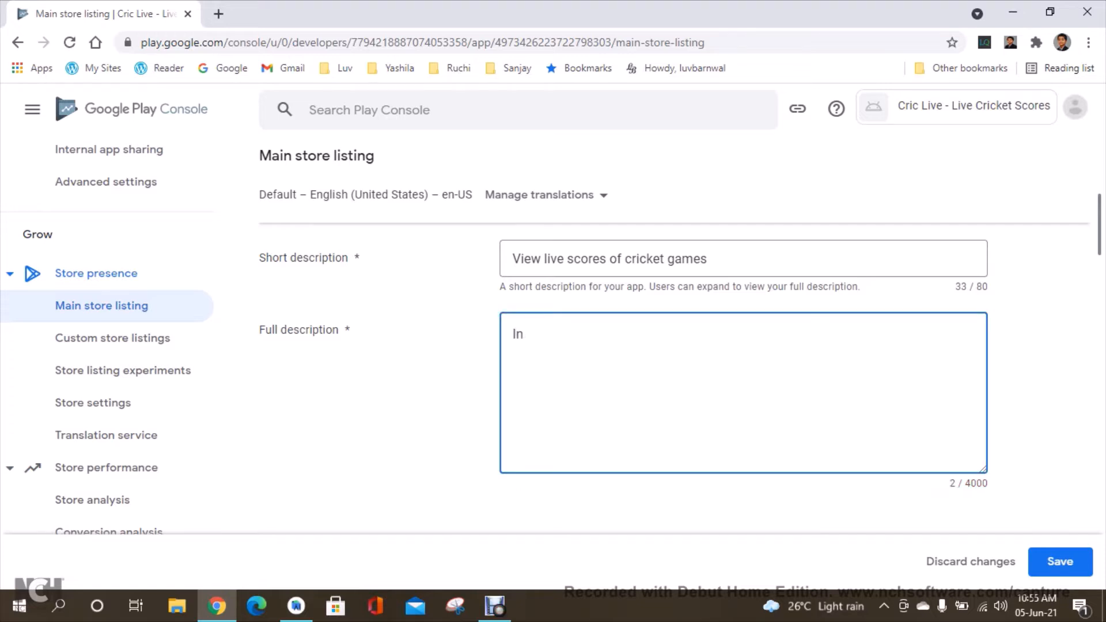
{"action": "type", "text": "this app, you can"}
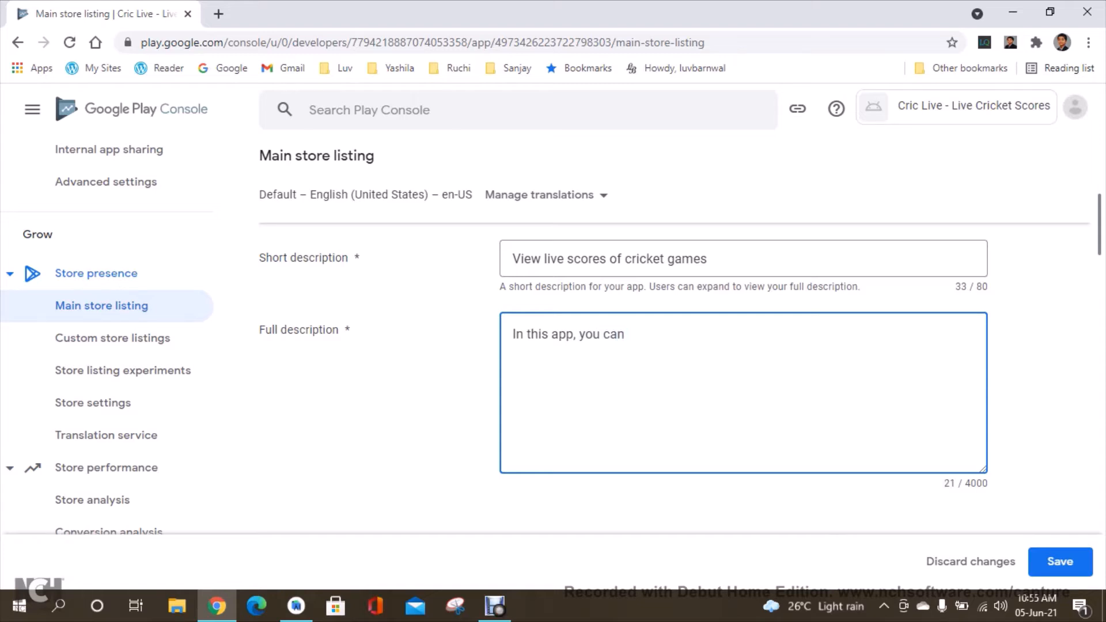
{"action": "type", "text": " view te hehe live scor"}
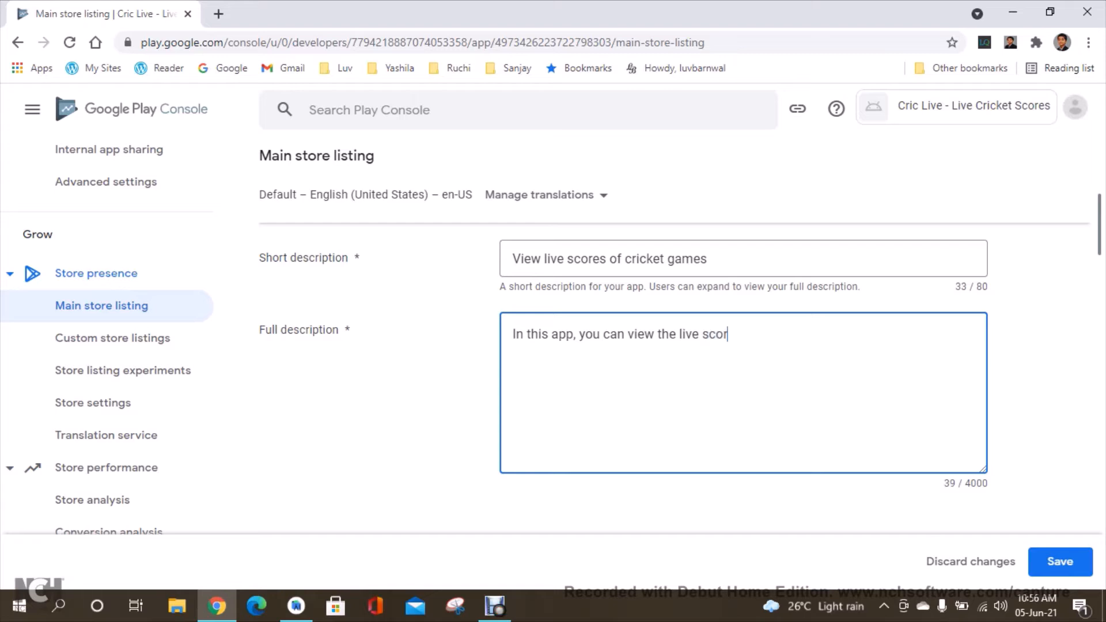
{"action": "type", "text": "es of an y cricket"}
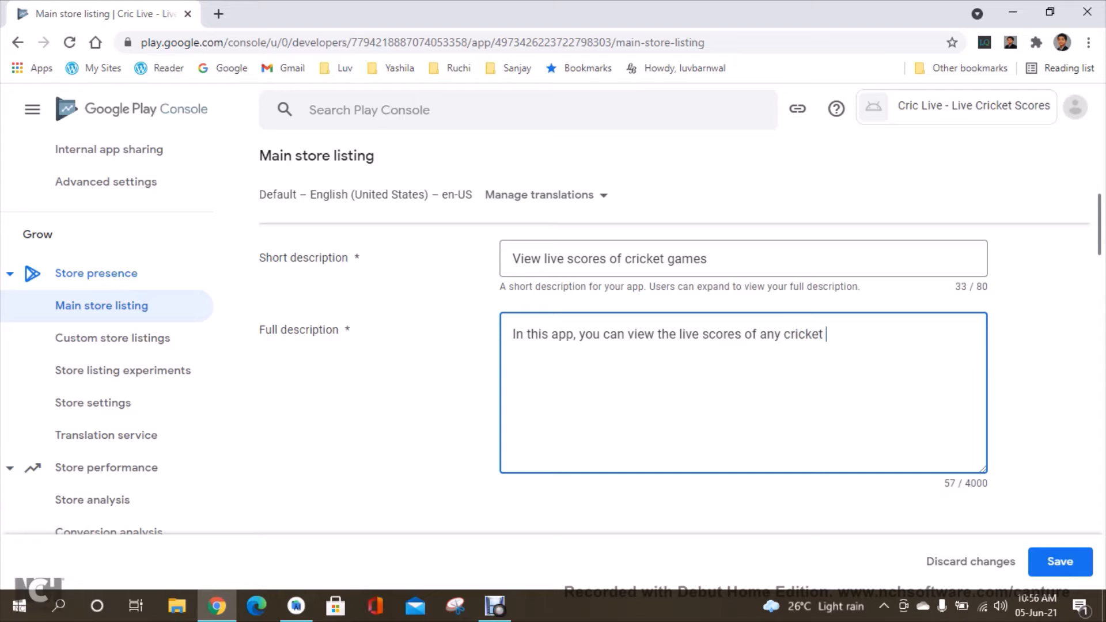
{"action": "type", "text": " game going on."}
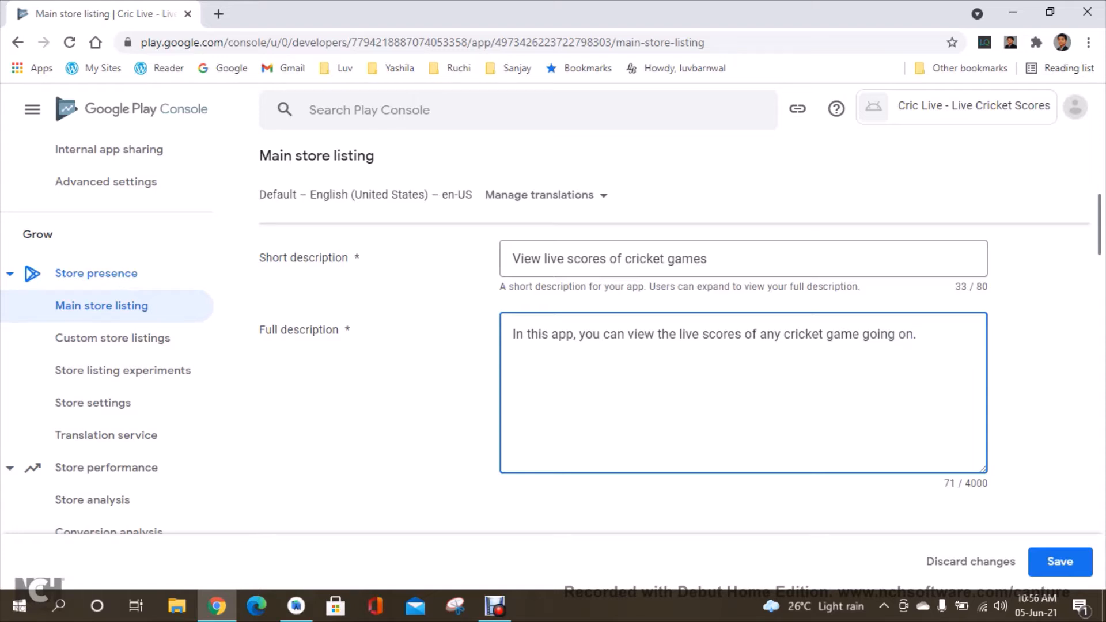
{"action": "key", "text": "Tab"}
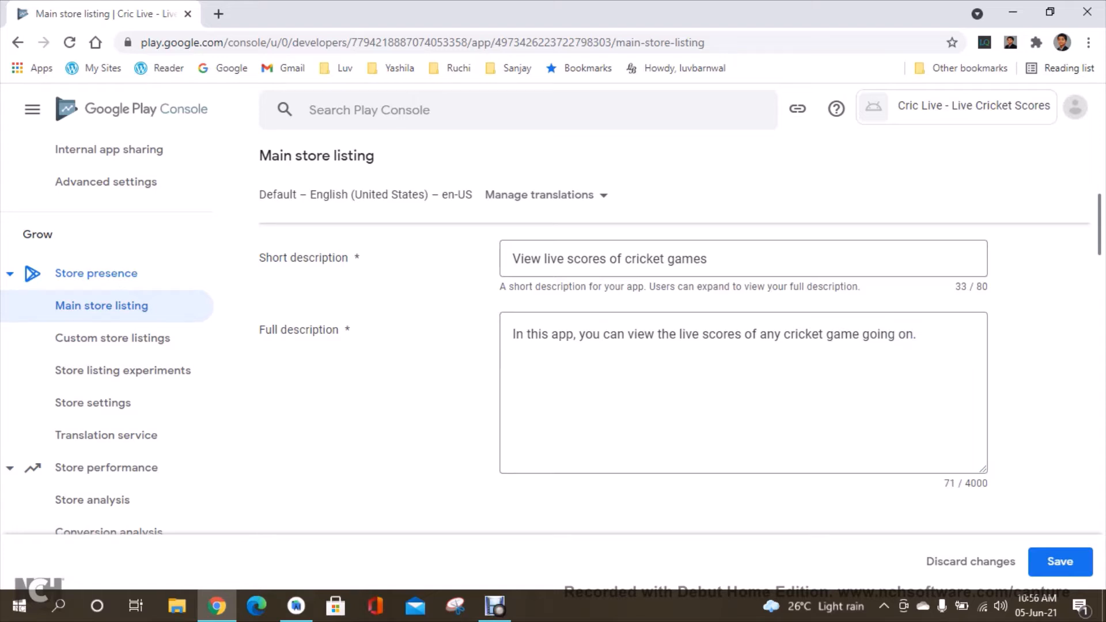
Examine the app icon upload requirements in the store listing.
{"action": "scroll", "coordinate": [680, 358], "scroll_direction": "down", "scroll_amount": 8}
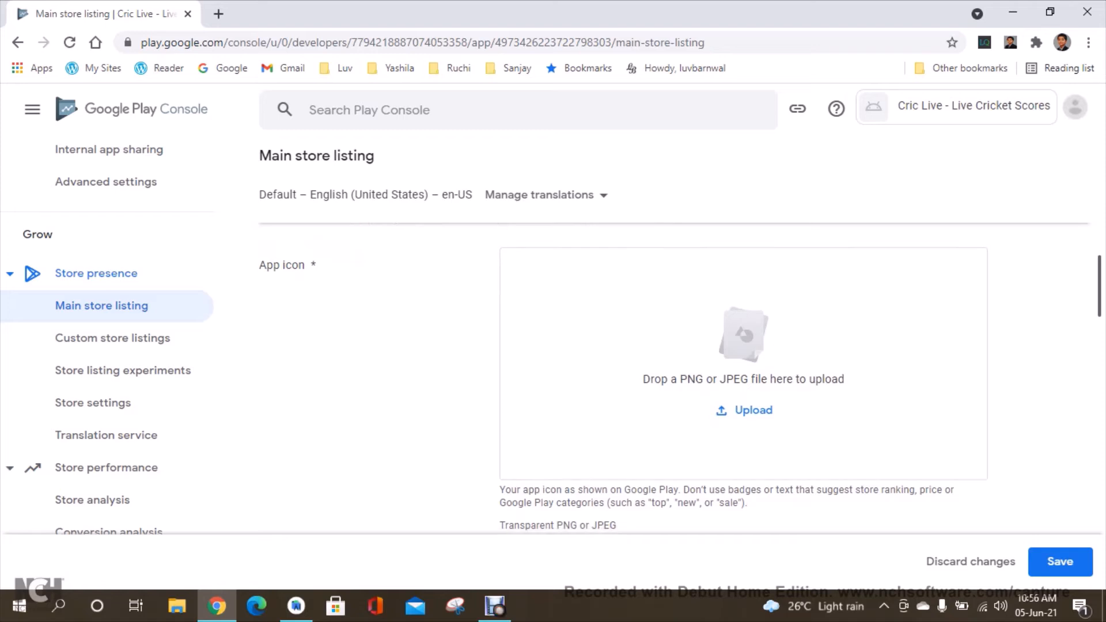
{"action": "scroll", "coordinate": [680, 377], "scroll_direction": "up", "scroll_amount": 1}
{"action": "scroll", "coordinate": [680, 377], "scroll_direction": "down", "scroll_amount": 1}
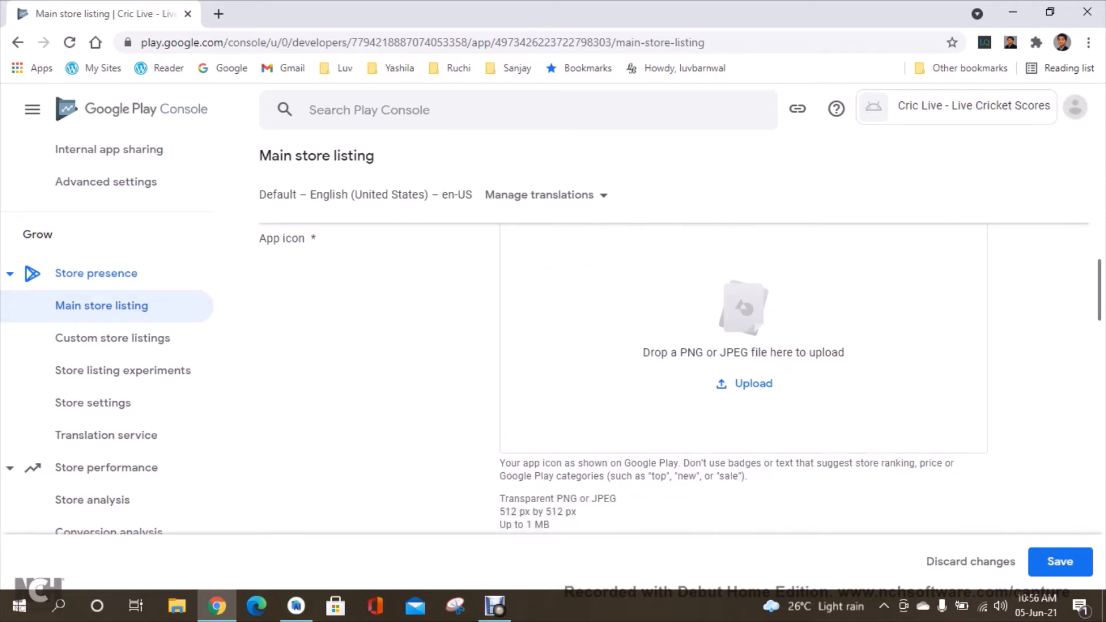
{"action": "left_click_drag", "start_coordinate": [497, 512], "coordinate": [526, 512]}
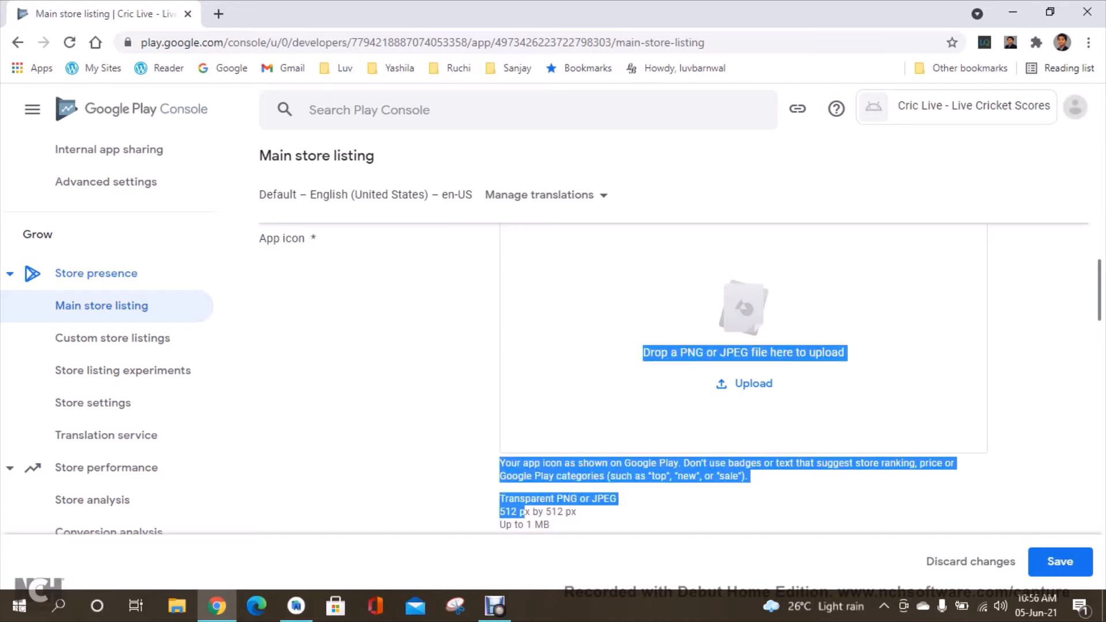
Search Google Images for cricket and filter the results to cricket ball pictures.
{"action": "left_click", "coordinate": [526, 512]}
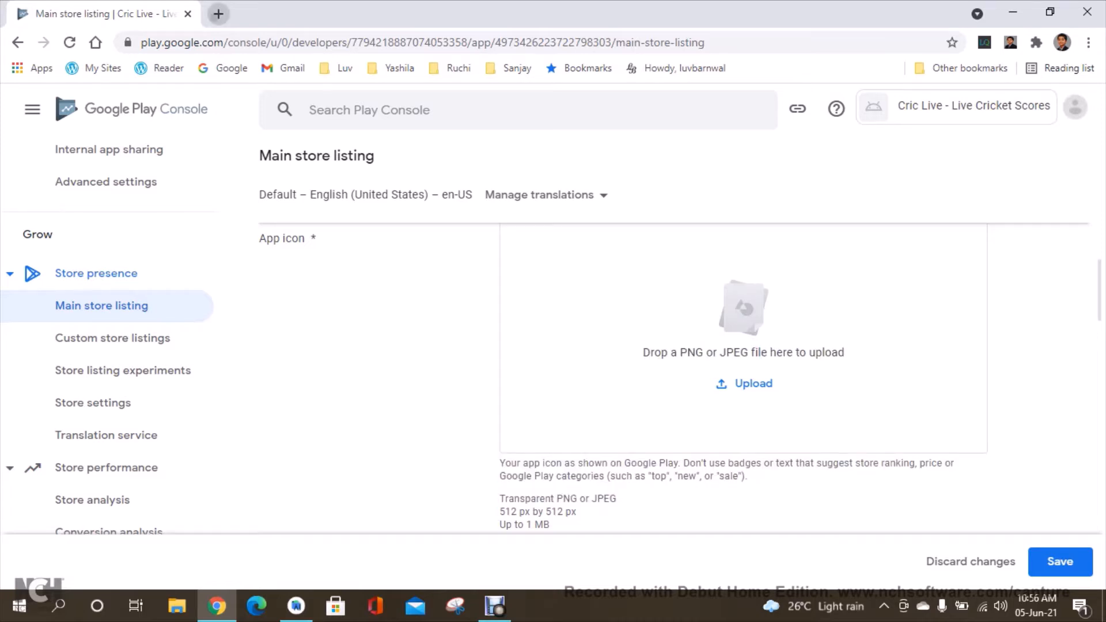
{"action": "left_click", "coordinate": [218, 14]}
{"action": "type", "text": "cric"}
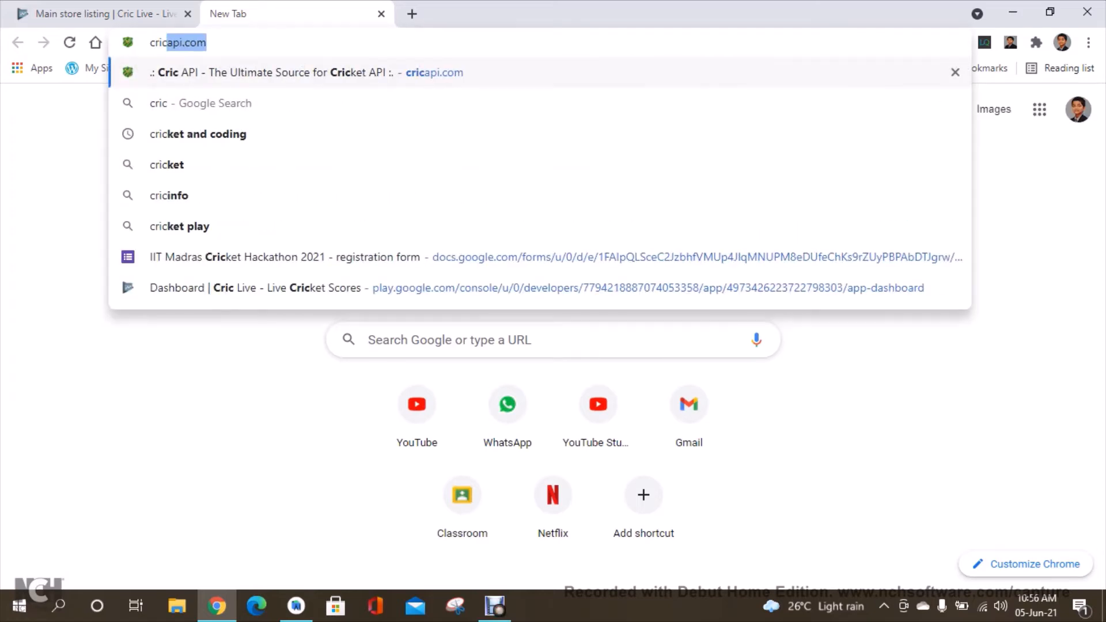
{"action": "type", "text": "ket"}
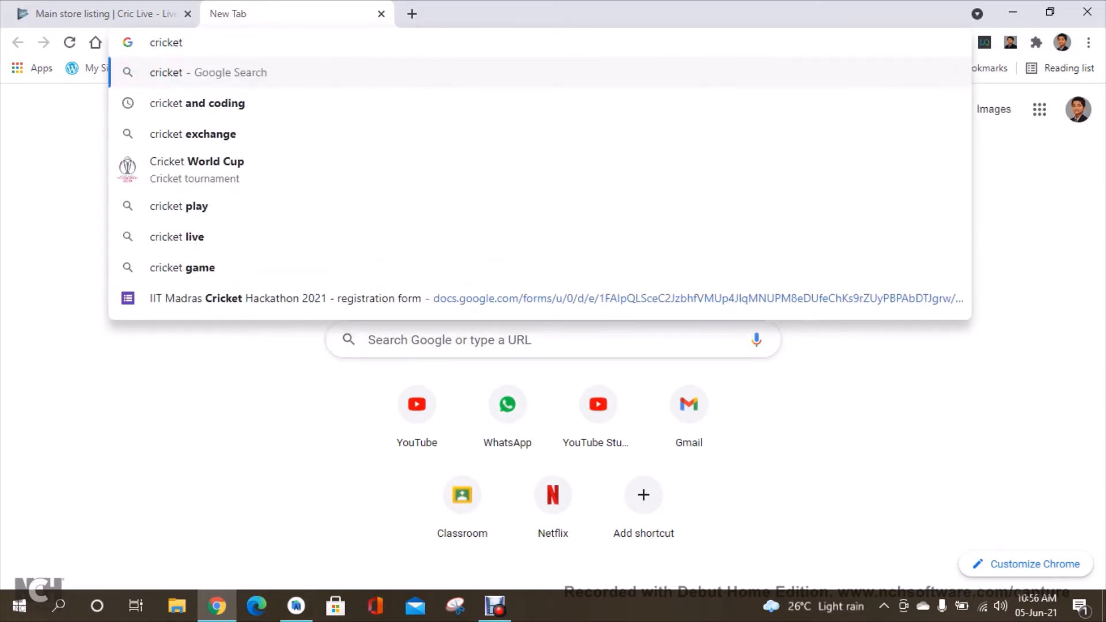
{"action": "key", "text": "Return"}
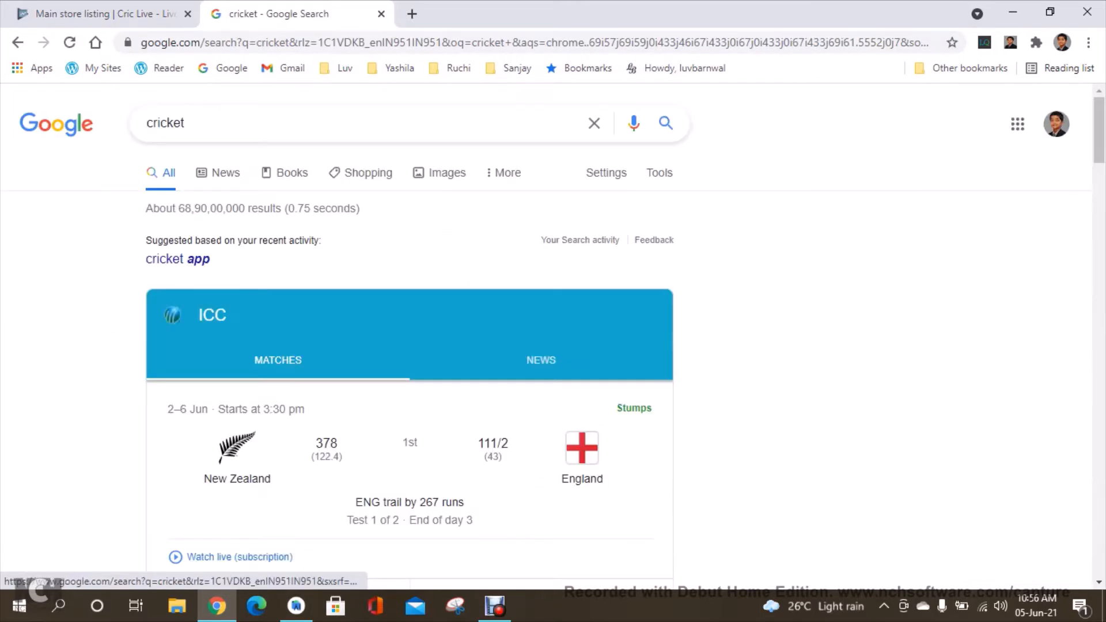
{"action": "left_click", "coordinate": [444, 172]}
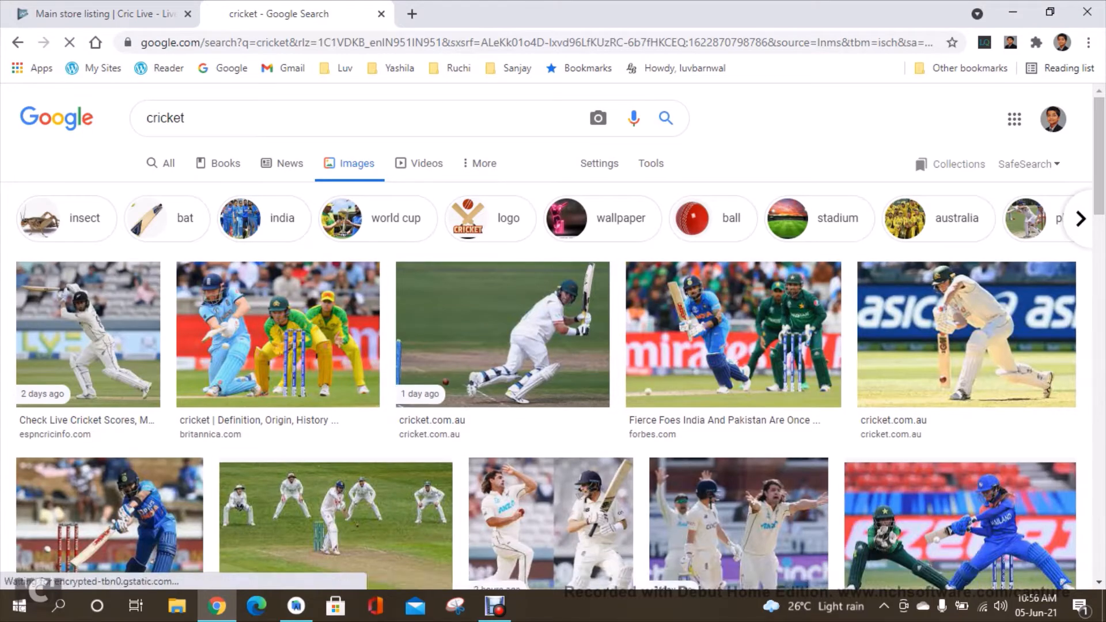
{"action": "left_click", "coordinate": [714, 218]}
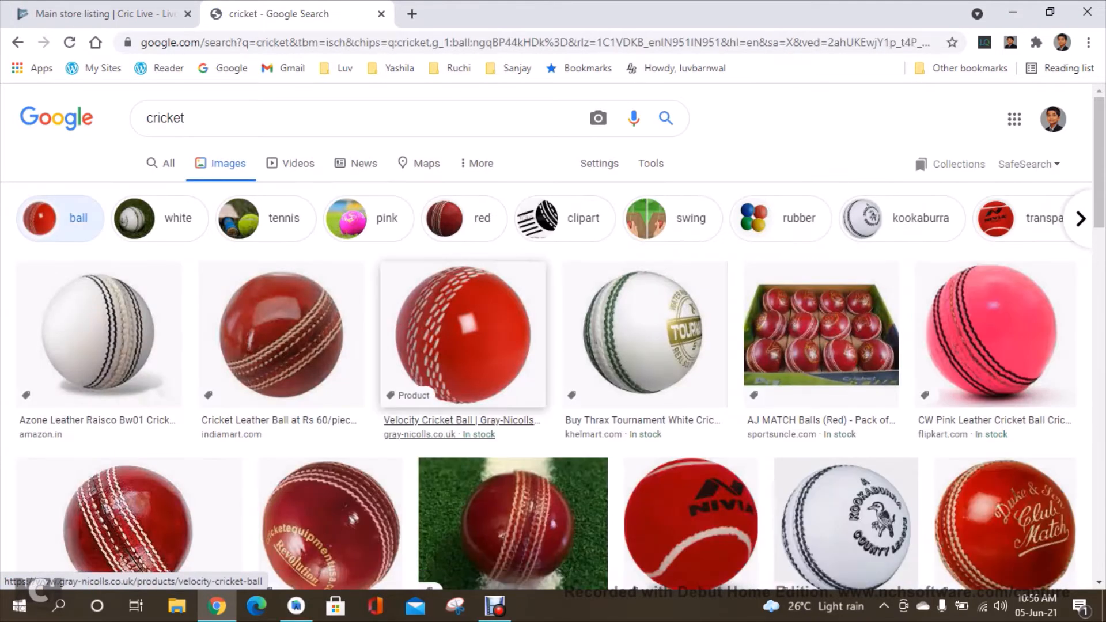
{"action": "scroll", "coordinate": [464, 340], "scroll_direction": "down", "scroll_amount": 5}
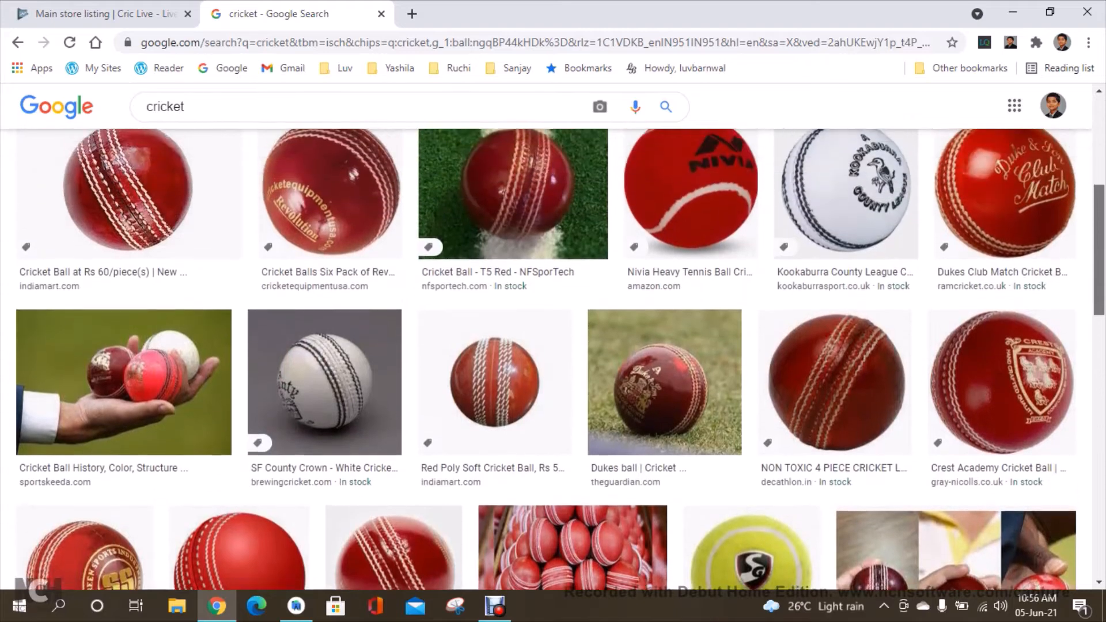
{"action": "scroll", "coordinate": [547, 360], "scroll_direction": "up", "scroll_amount": 2}
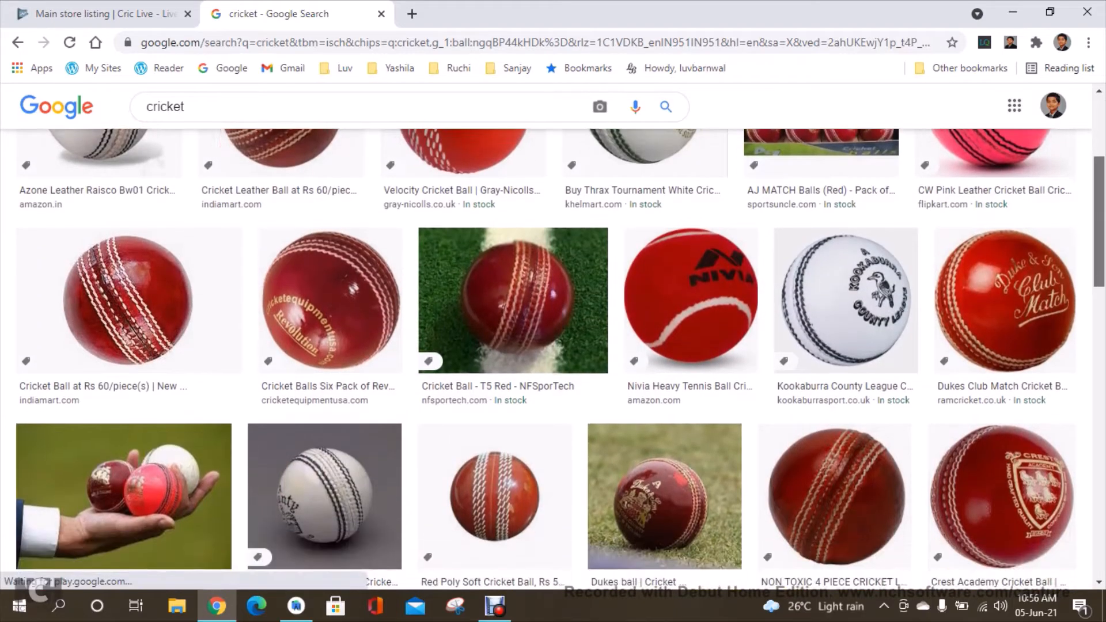
{"action": "scroll", "coordinate": [546, 360], "scroll_direction": "down", "scroll_amount": 3}
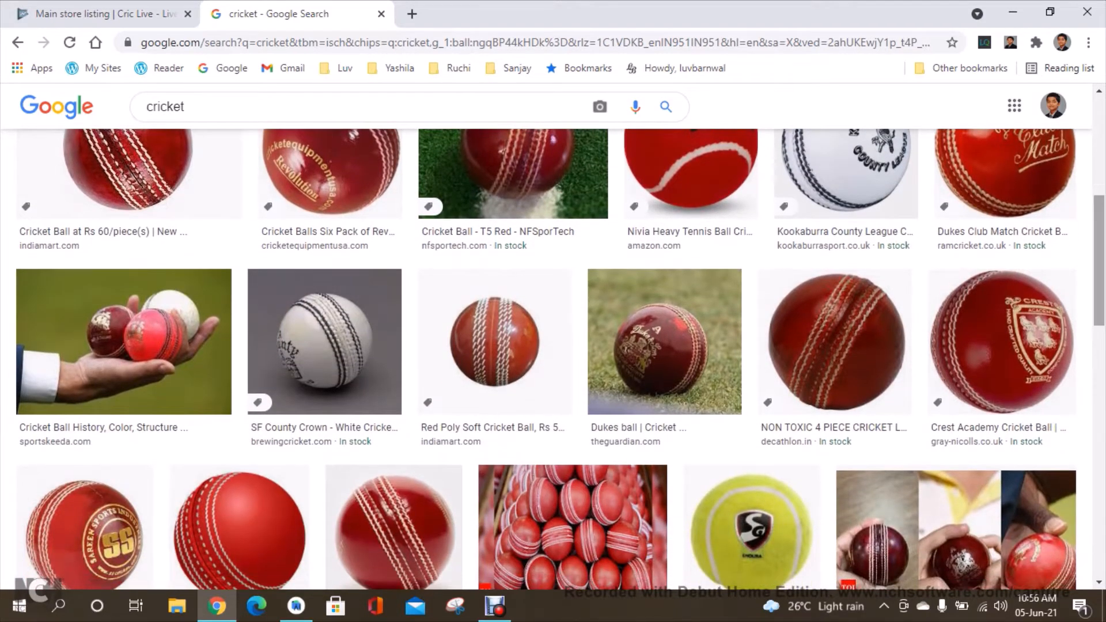
Save the Dukes cricket ball image to the Desktop as "cricket icon" and close the search tab.
{"action": "left_click", "coordinate": [663, 340]}
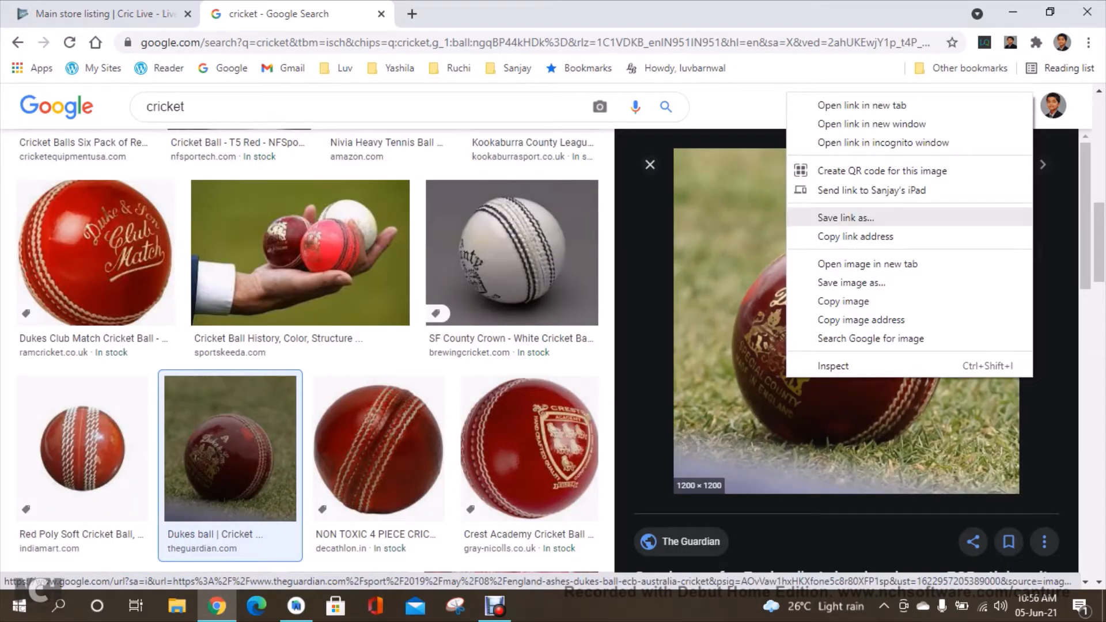
{"action": "left_click", "coordinate": [852, 282]}
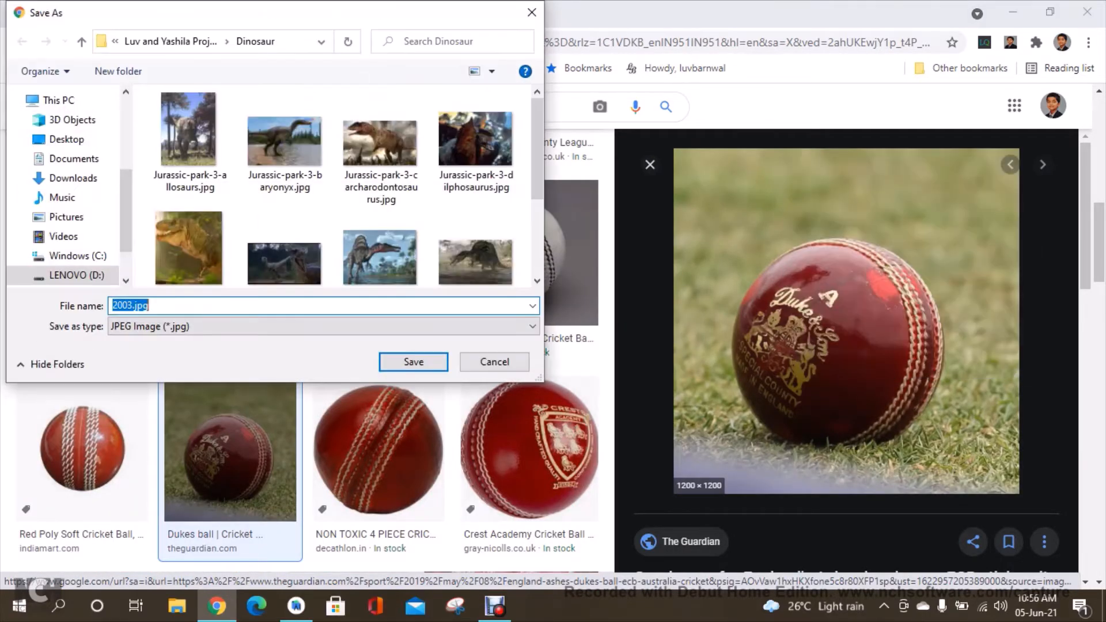
{"action": "left_click", "coordinate": [67, 140]}
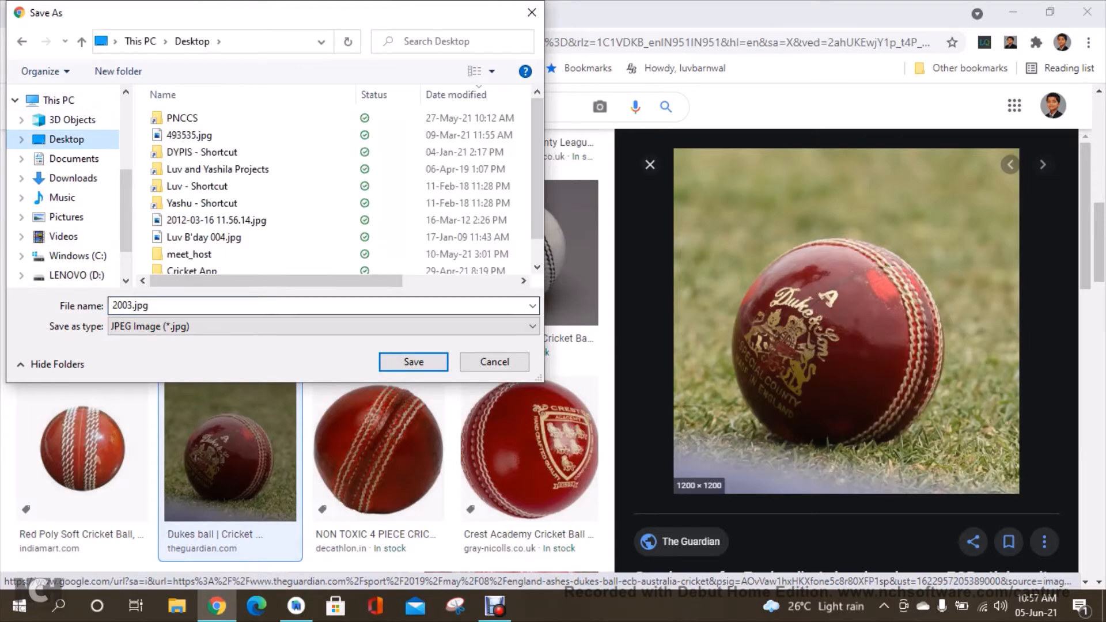
{"action": "type", "text": "c"}
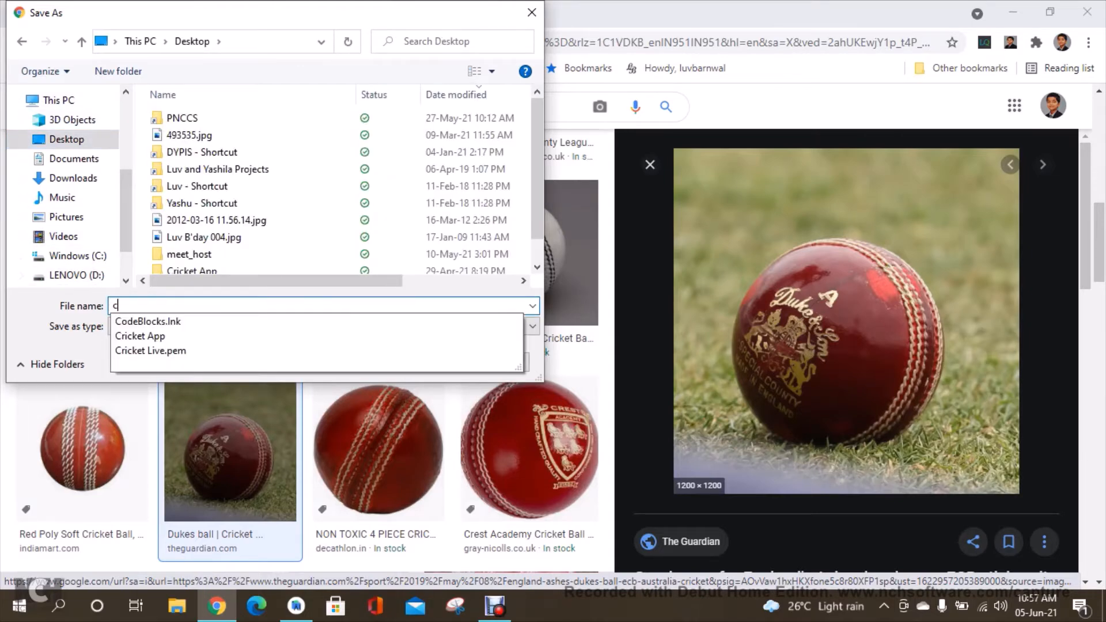
{"action": "type", "text": "ricket ic"}
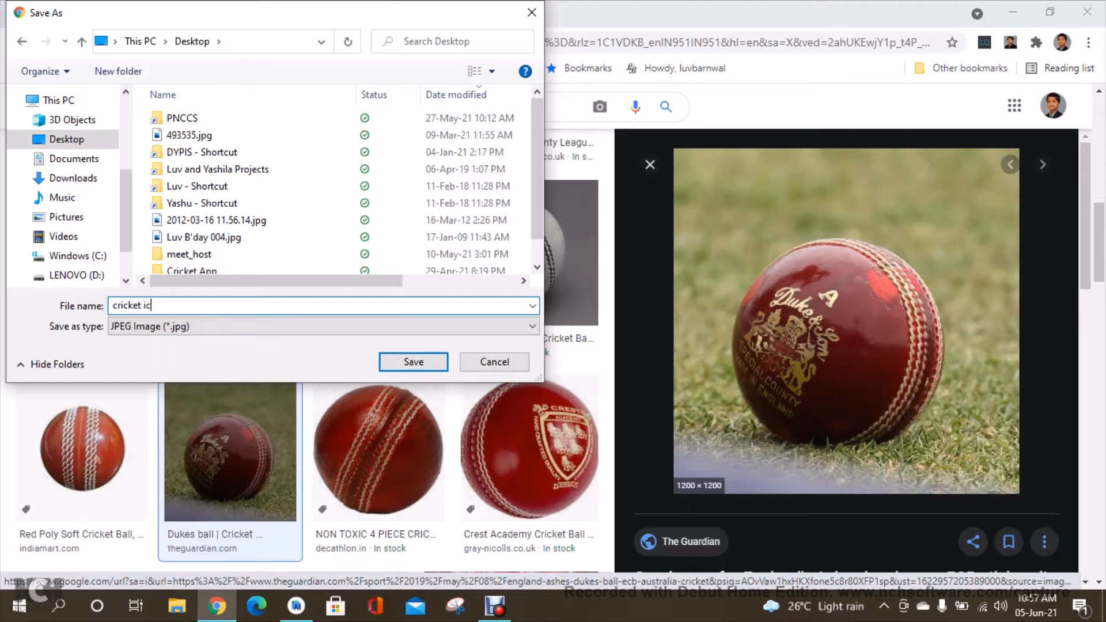
{"action": "type", "text": "on"}
{"action": "key", "text": "Return"}
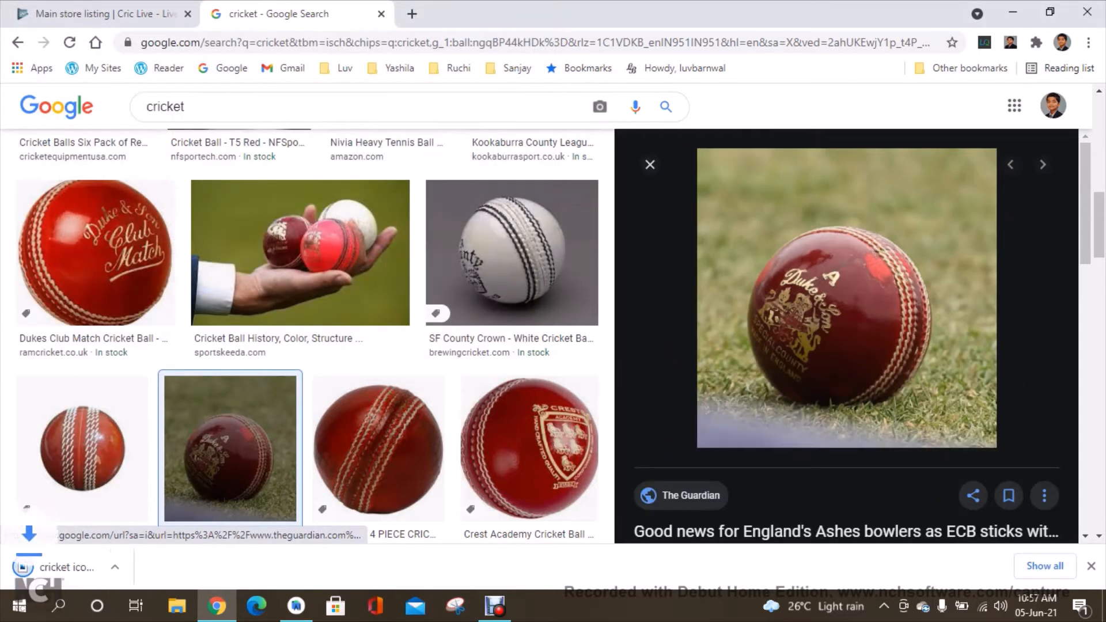
{"action": "left_click", "coordinate": [1091, 566]}
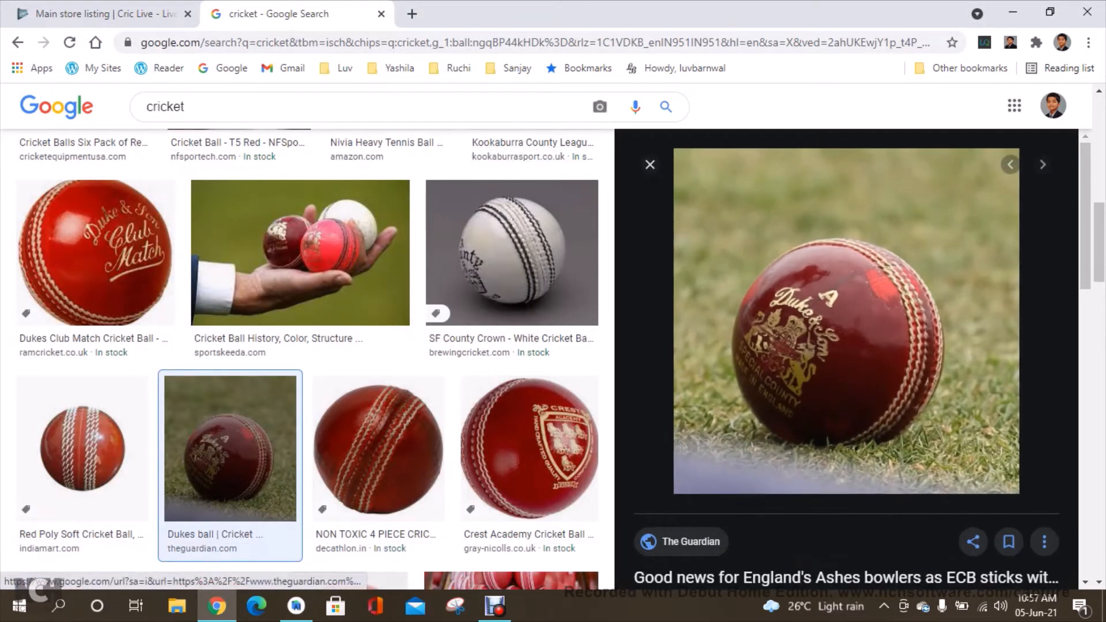
{"action": "left_click", "coordinate": [381, 14]}
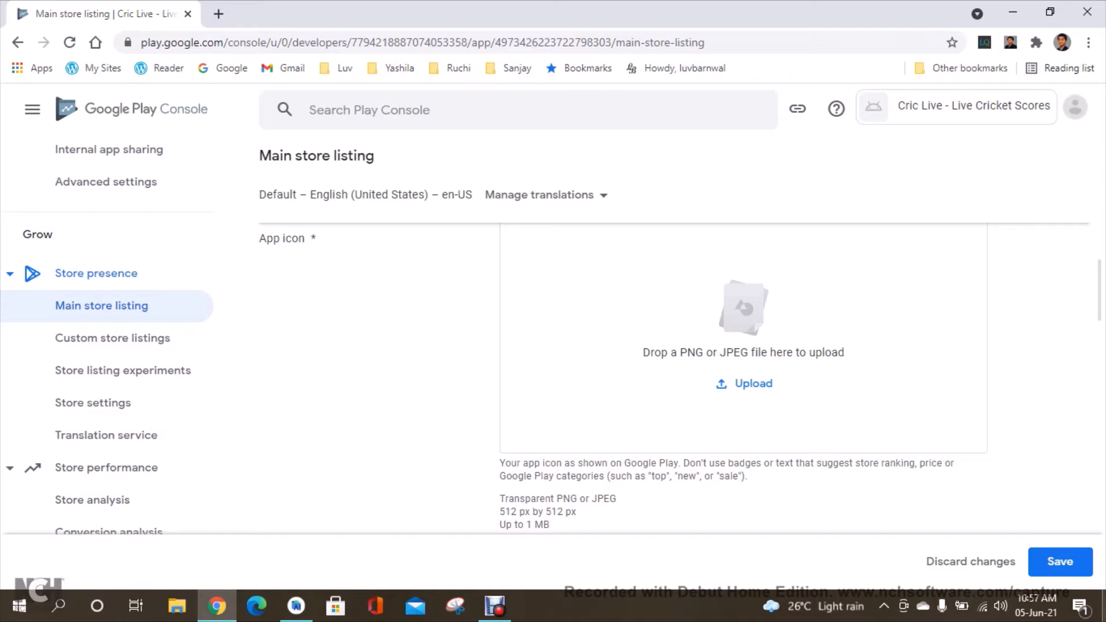
Open cricket icon.jpg in Paint and resize it to 512 by 512 pixels.
{"action": "left_click", "coordinate": [1105, 607]}
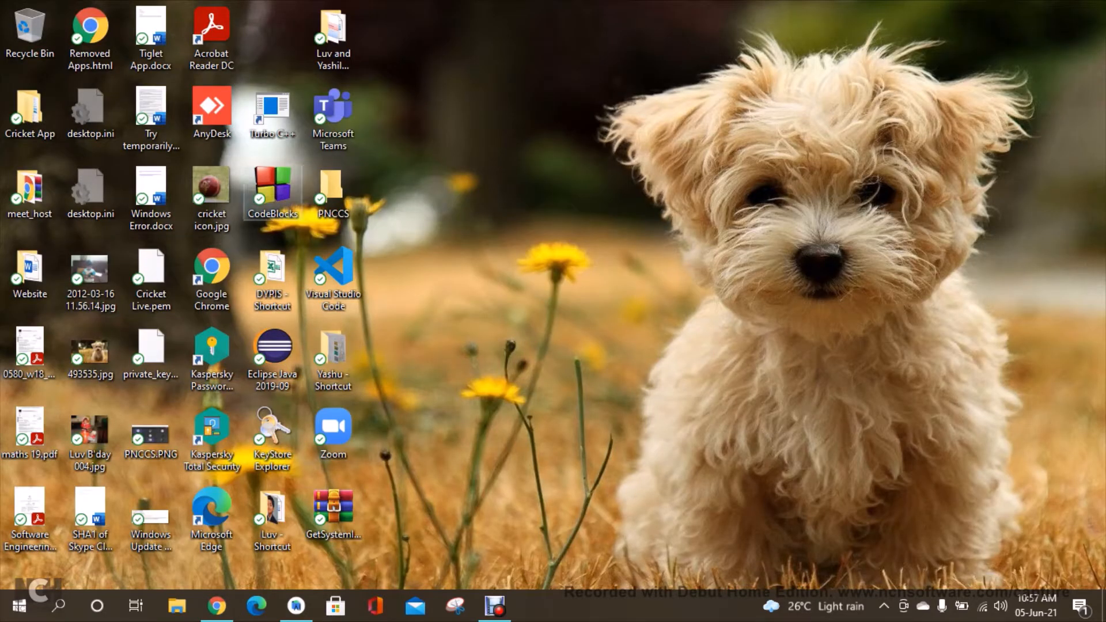
{"action": "right_click", "coordinate": [213, 199]}
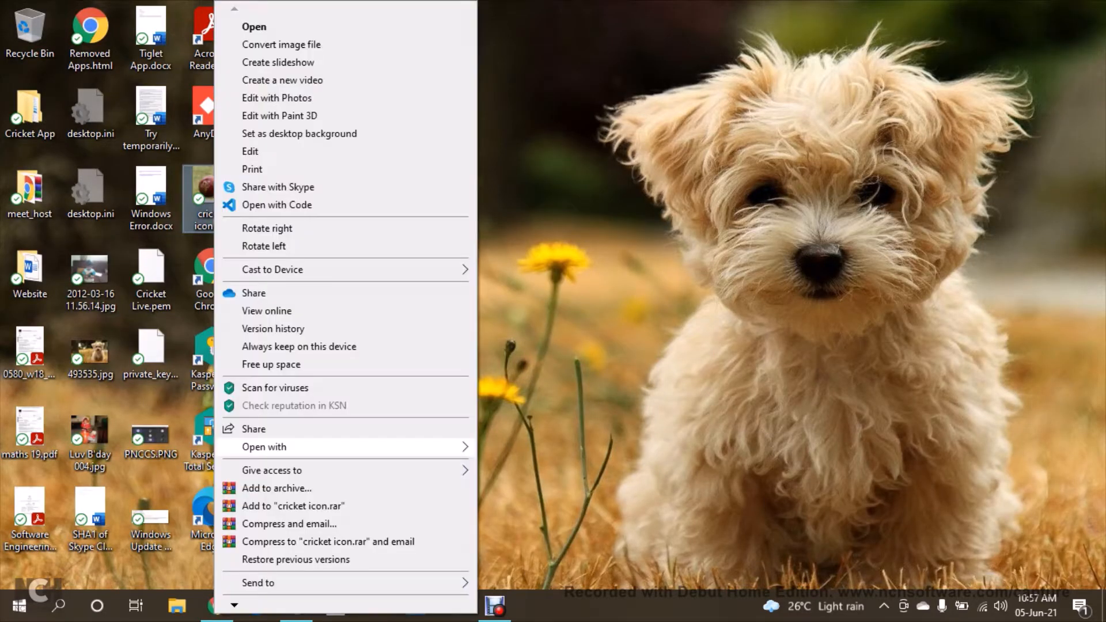
{"action": "mouse_move", "coordinate": [346, 447]}
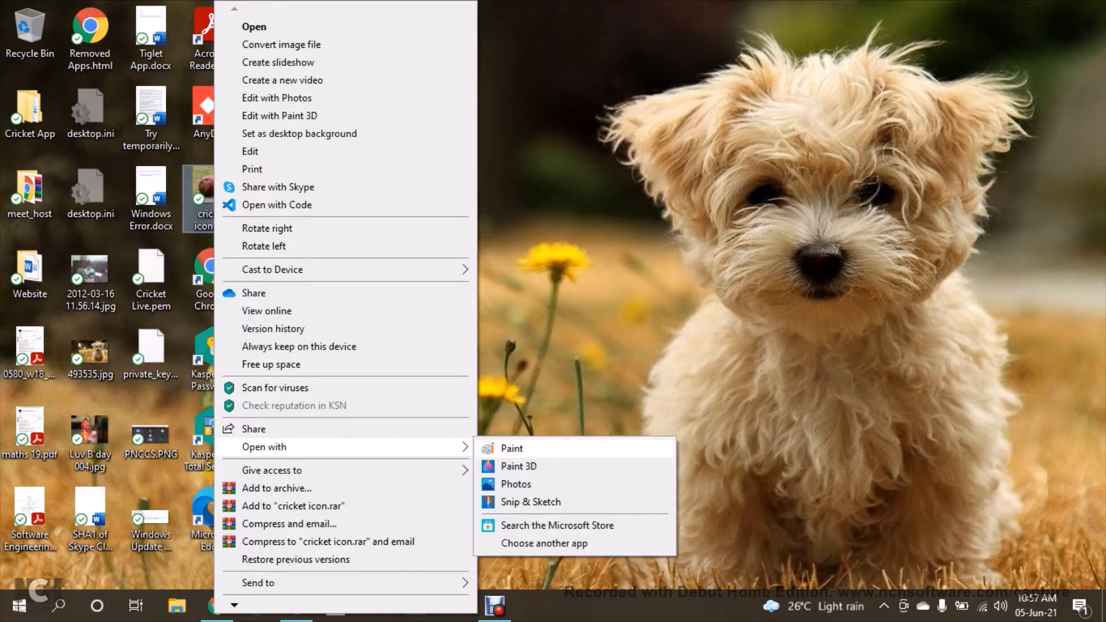
{"action": "left_click", "coordinate": [513, 378]}
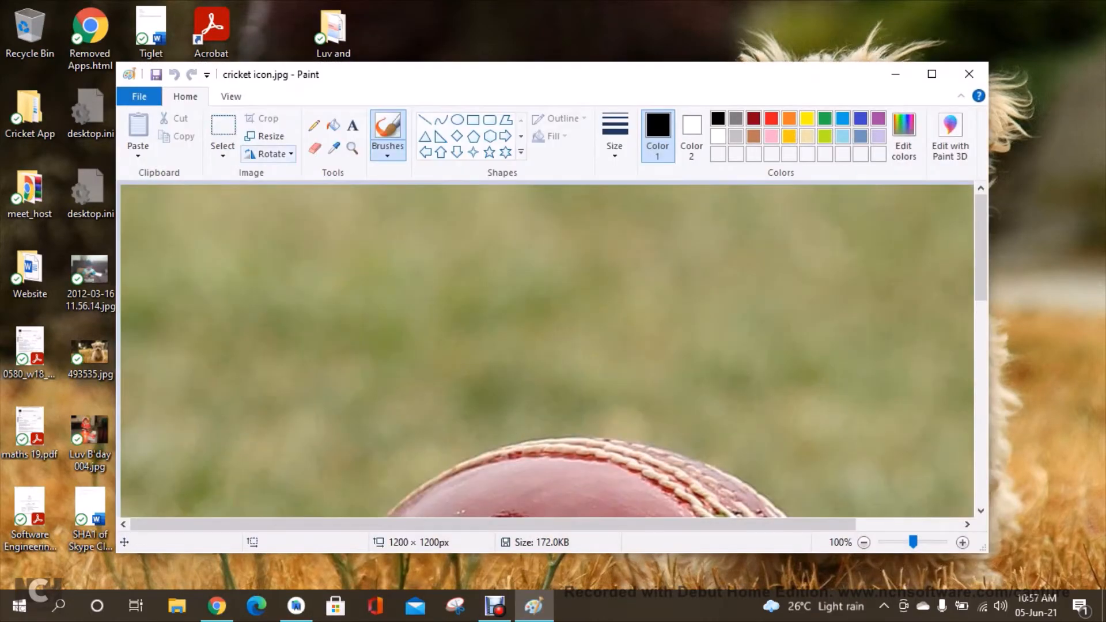
{"action": "left_click", "coordinate": [265, 136]}
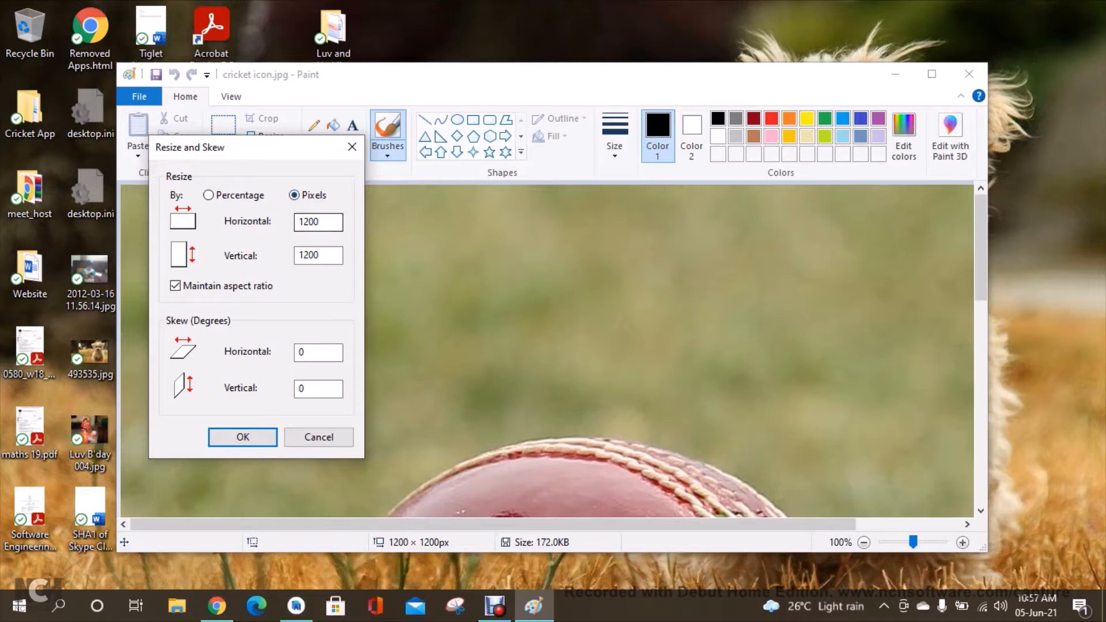
{"action": "double_click", "coordinate": [309, 222]}
{"action": "type", "text": "51"}
{"action": "key", "text": "Return"}
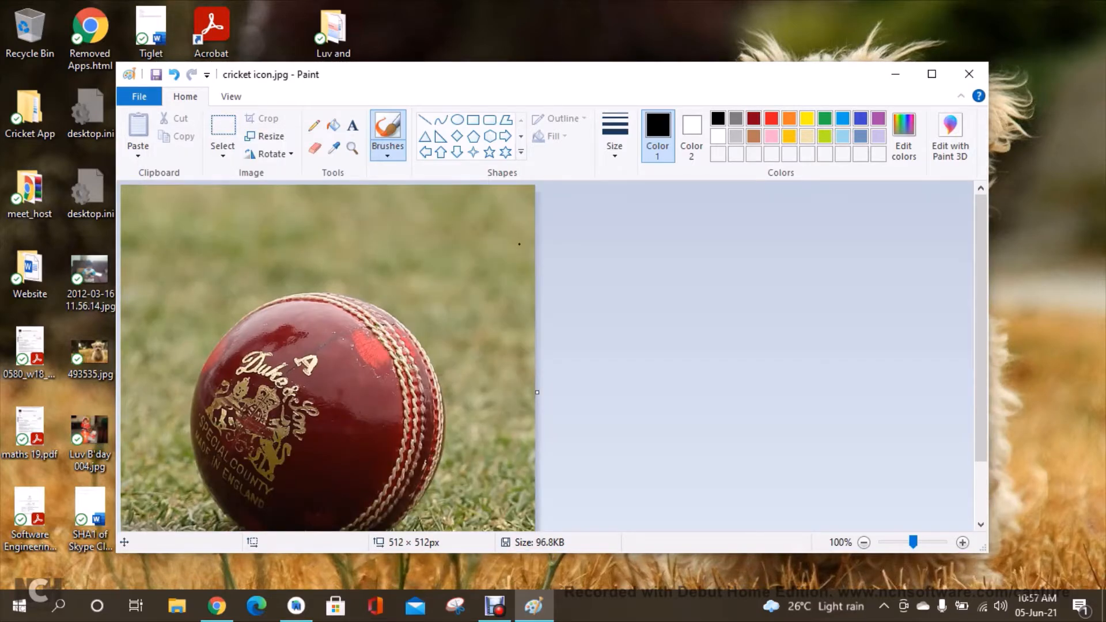
{"action": "left_click", "coordinate": [970, 74]}
Return to the store listing and upload cricket icon.jpg from the Desktop as the app icon.
{"action": "key", "text": "alt+Tab"}
{"action": "key", "text": "alt+Tab"}
{"action": "key", "text": "alt+Tab"}
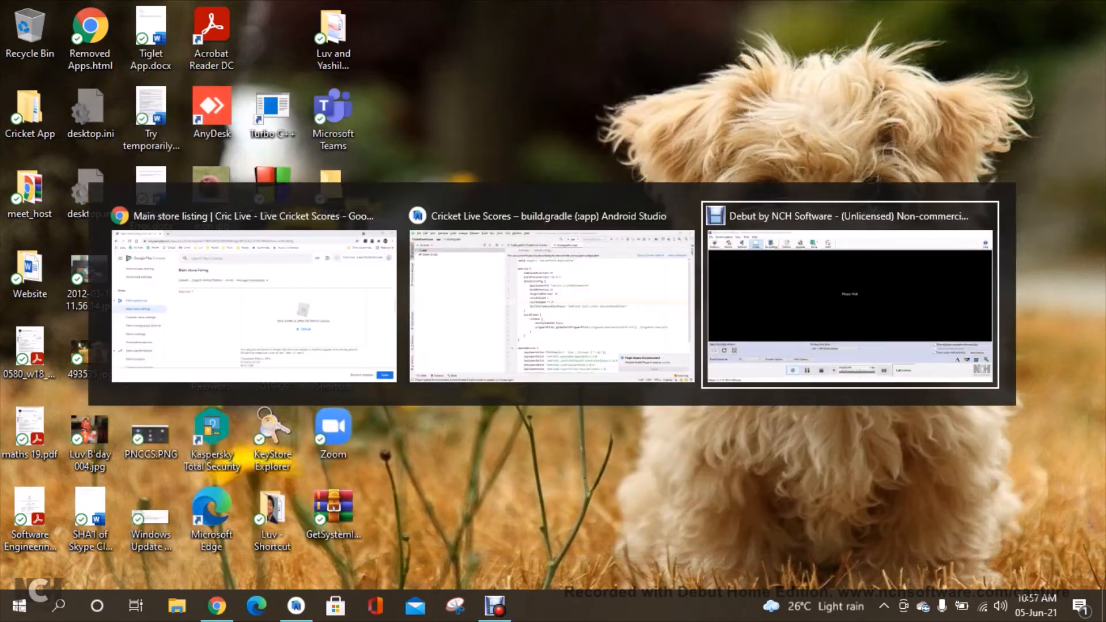
{"action": "key", "text": "alt+Tab"}
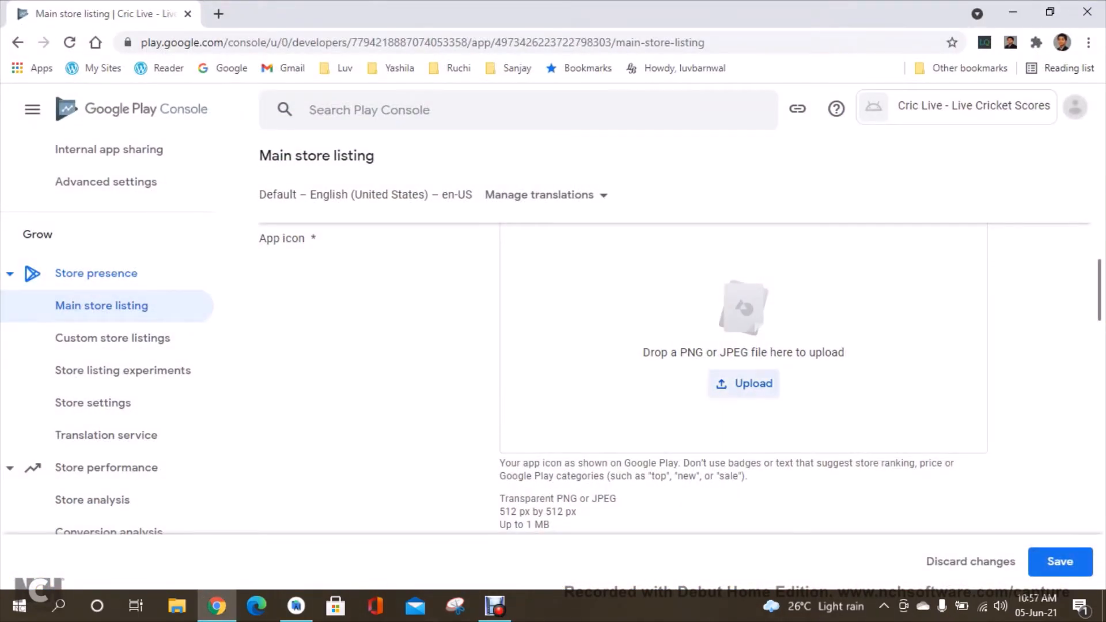
{"action": "left_click", "coordinate": [754, 383]}
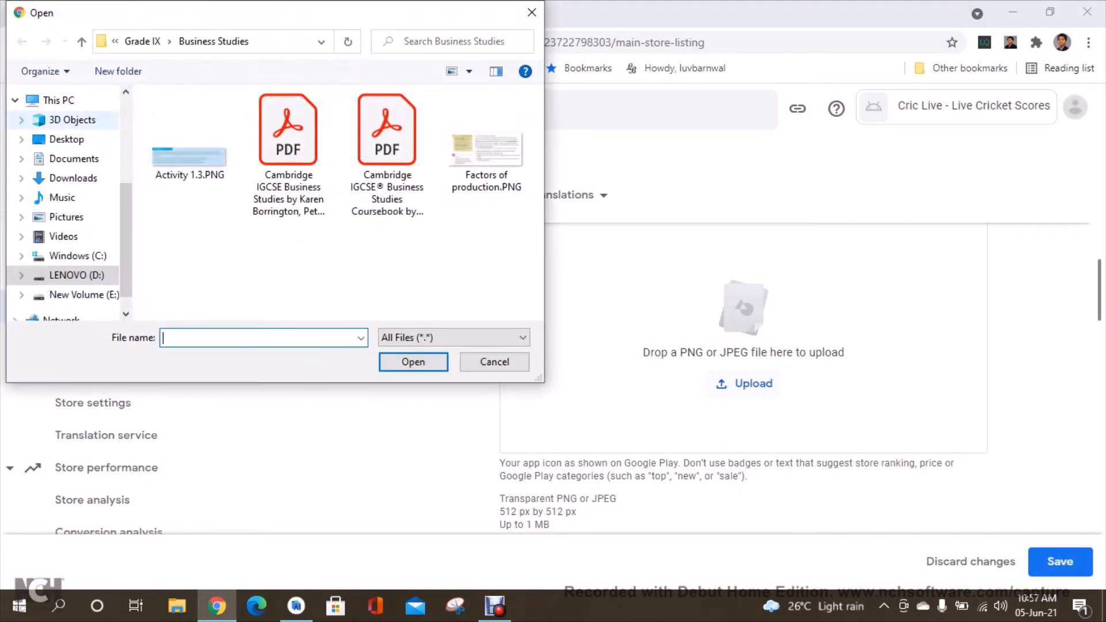
{"action": "left_click", "coordinate": [67, 139]}
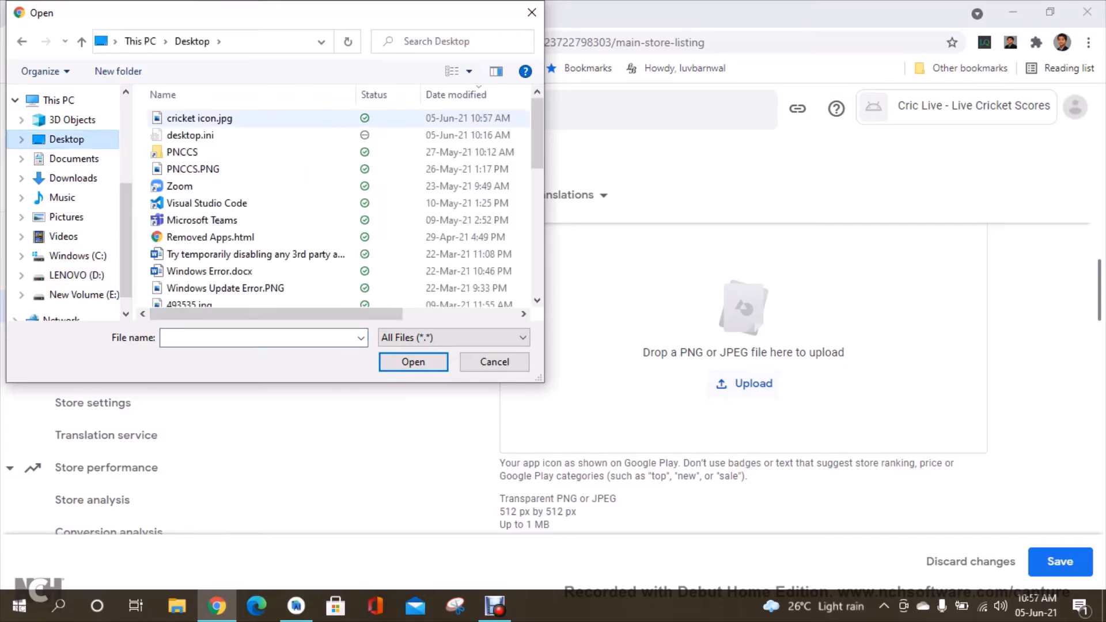
{"action": "left_click", "coordinate": [199, 119]}
{"action": "left_click", "coordinate": [414, 362]}
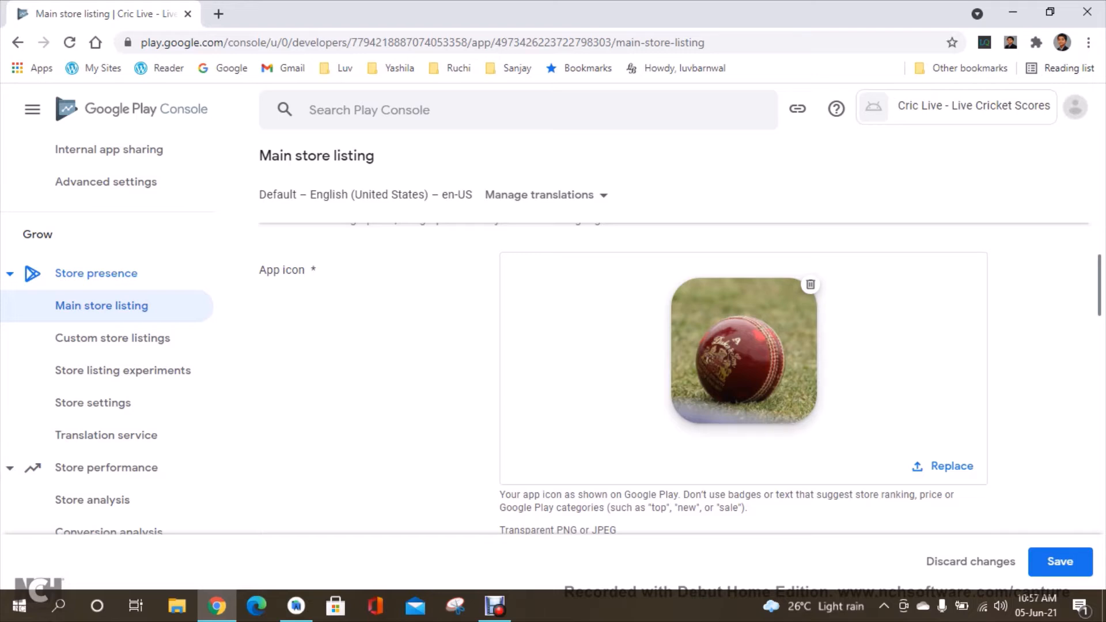
Paste a copy of cricket icon.jpg onto the desktop for the feature graphic.
{"action": "scroll", "coordinate": [674, 375], "scroll_direction": "down", "scroll_amount": 6}
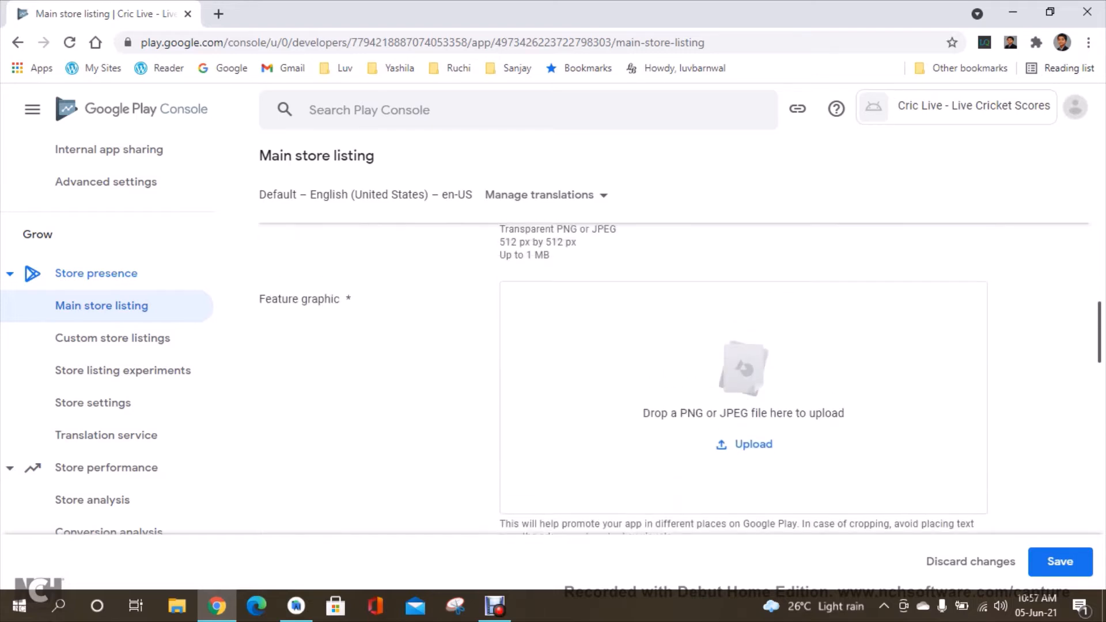
{"action": "scroll", "coordinate": [674, 375], "scroll_direction": "up", "scroll_amount": 1}
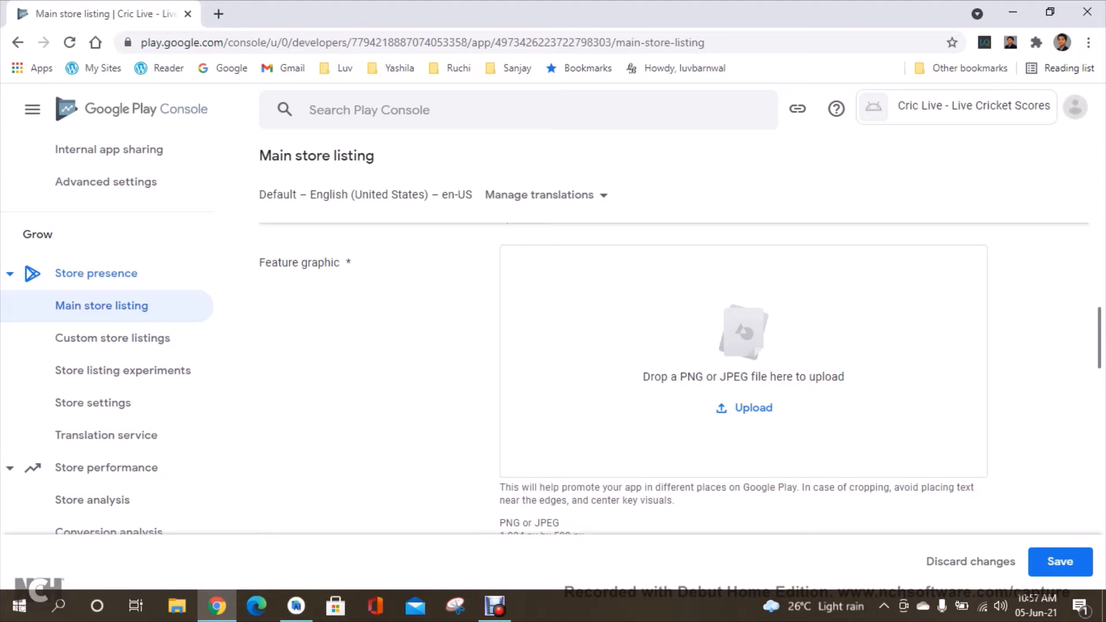
{"action": "left_click", "coordinate": [1105, 606]}
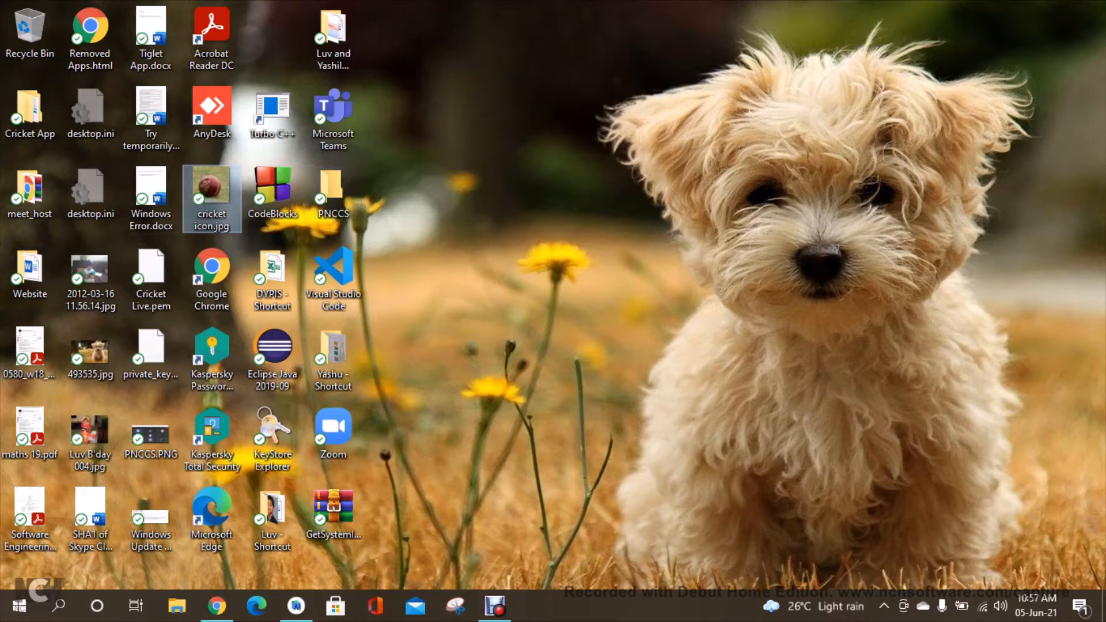
{"action": "key", "text": "ctrl+v"}
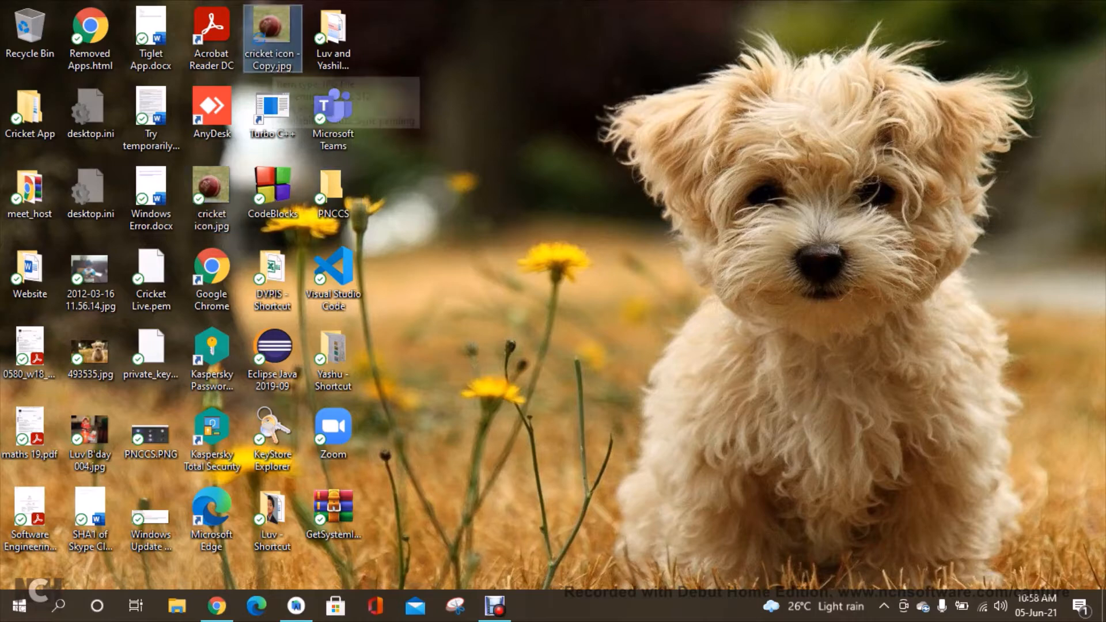
Open cricket icon - Copy.jpg in Paint and start resizing it.
{"action": "right_click", "coordinate": [274, 44]}
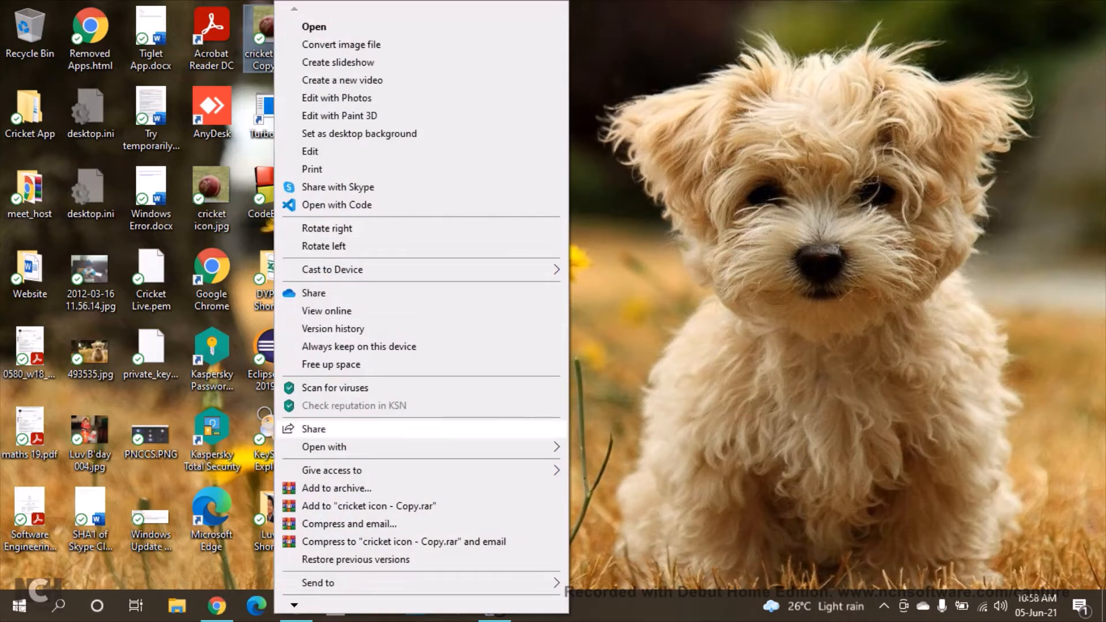
{"action": "mouse_move", "coordinate": [404, 447]}
{"action": "left_click", "coordinate": [603, 448]}
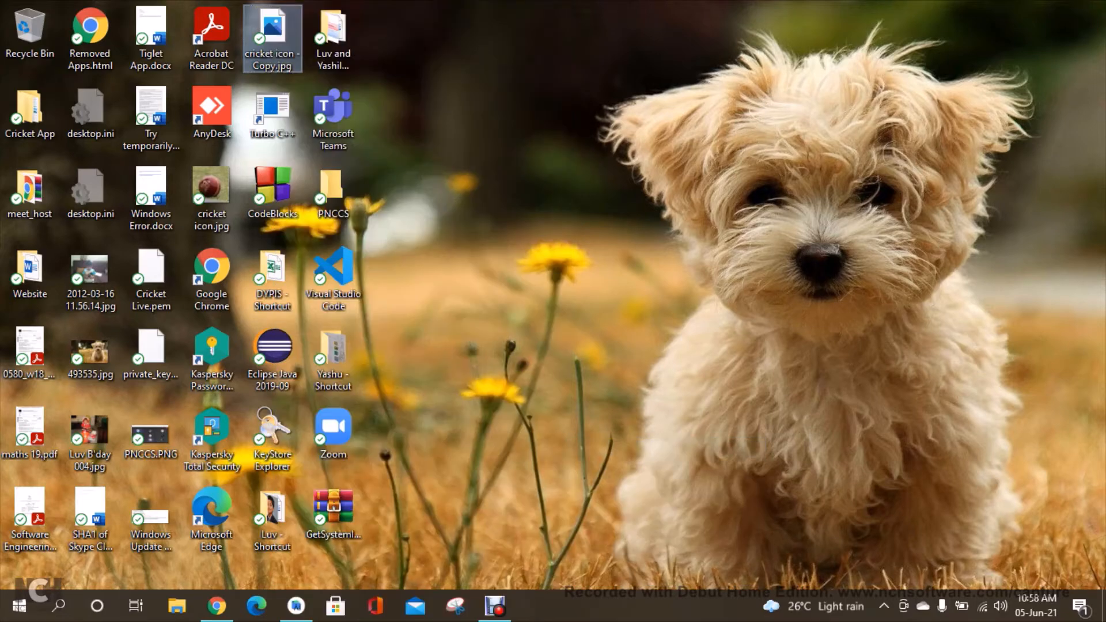
{"action": "left_click", "coordinate": [263, 136]}
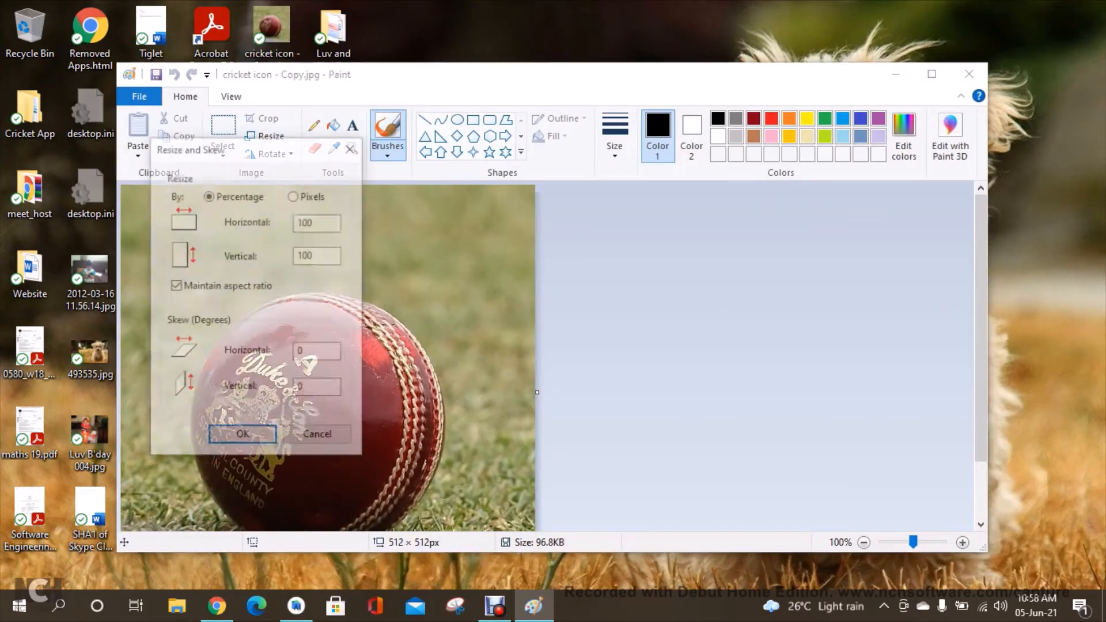
Resize the copy to 1024 by 500 pixels without keeping the aspect ratio, matching the feature graphic requirement, and close Paint.
{"action": "key", "text": "alt+Tab"}
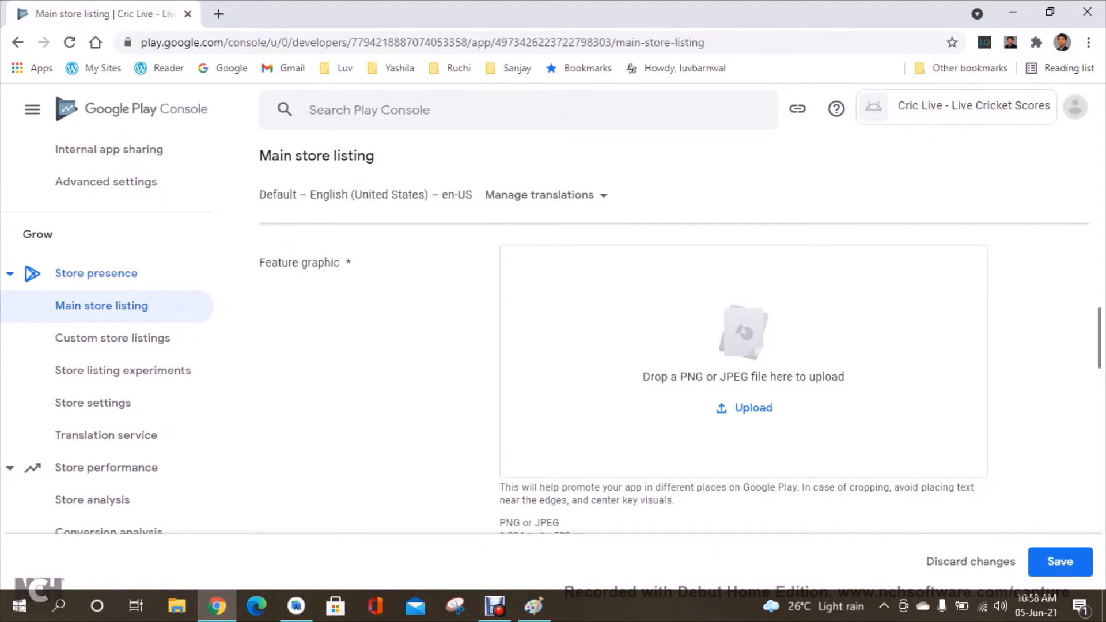
{"action": "scroll", "coordinate": [744, 346], "scroll_direction": "down", "scroll_amount": 1}
{"action": "key", "text": "alt+Tab"}
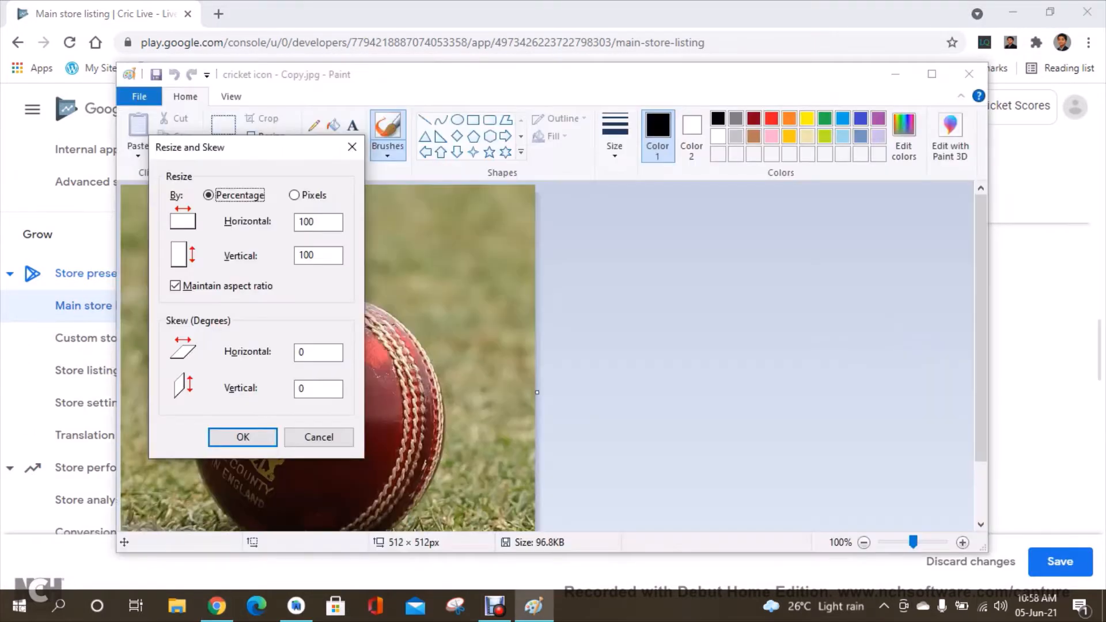
{"action": "left_click", "coordinate": [295, 195]}
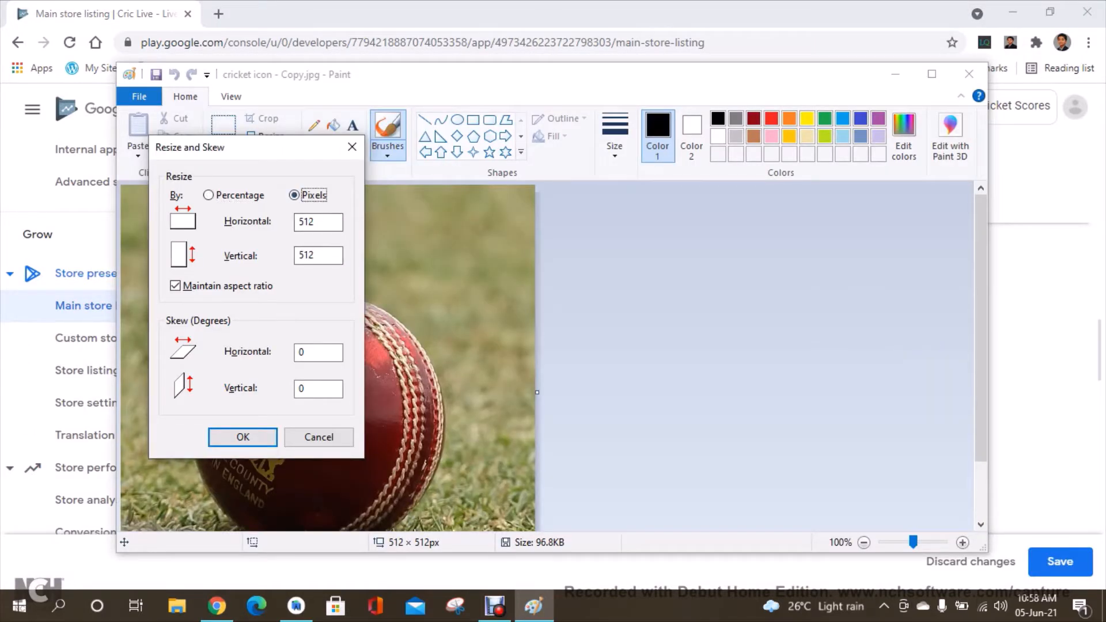
{"action": "left_click", "coordinate": [176, 285]}
{"action": "double_click", "coordinate": [317, 223]}
{"action": "key", "text": "Return"}
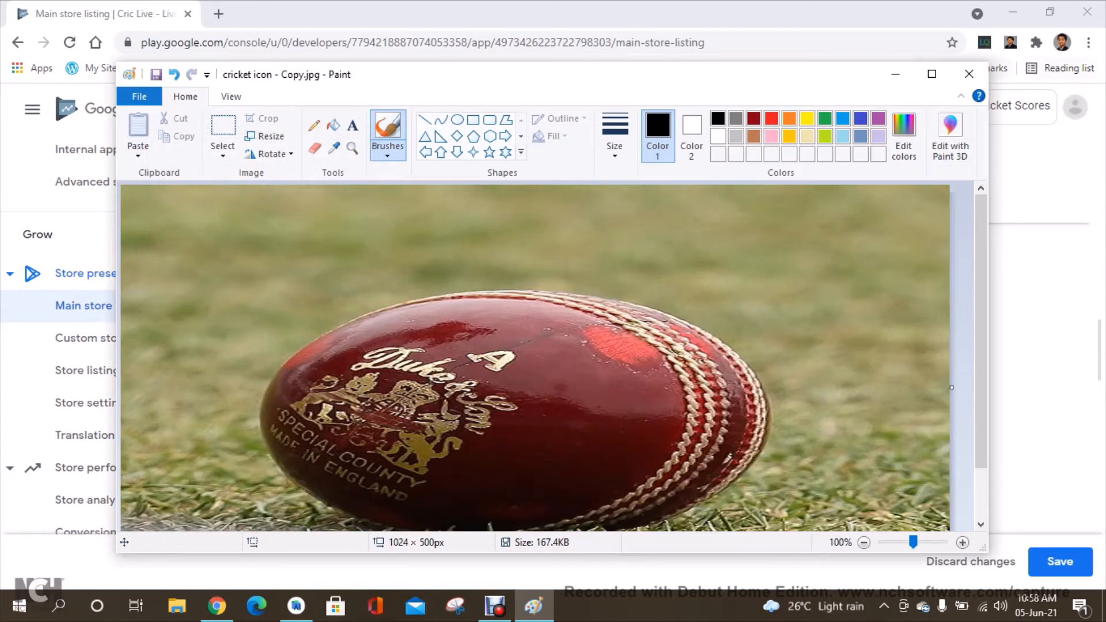
{"action": "left_click", "coordinate": [970, 74]}
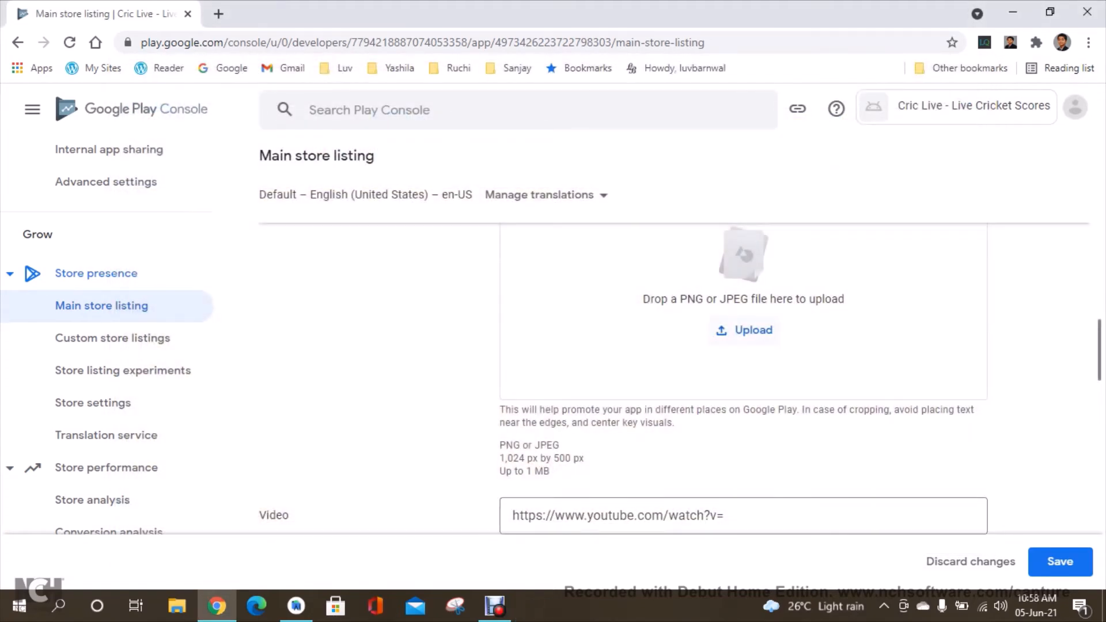
Upload cricket icon - Copy.jpg from the Desktop as the feature graphic.
{"action": "left_click", "coordinate": [749, 330]}
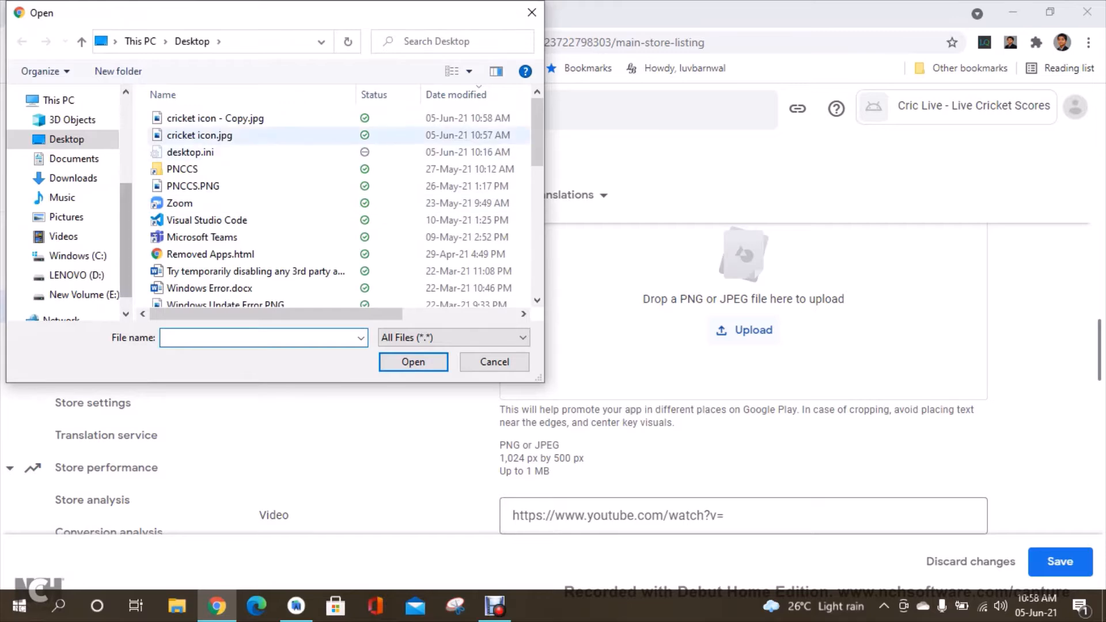
{"action": "left_click", "coordinate": [216, 118]}
{"action": "left_click", "coordinate": [413, 363]}
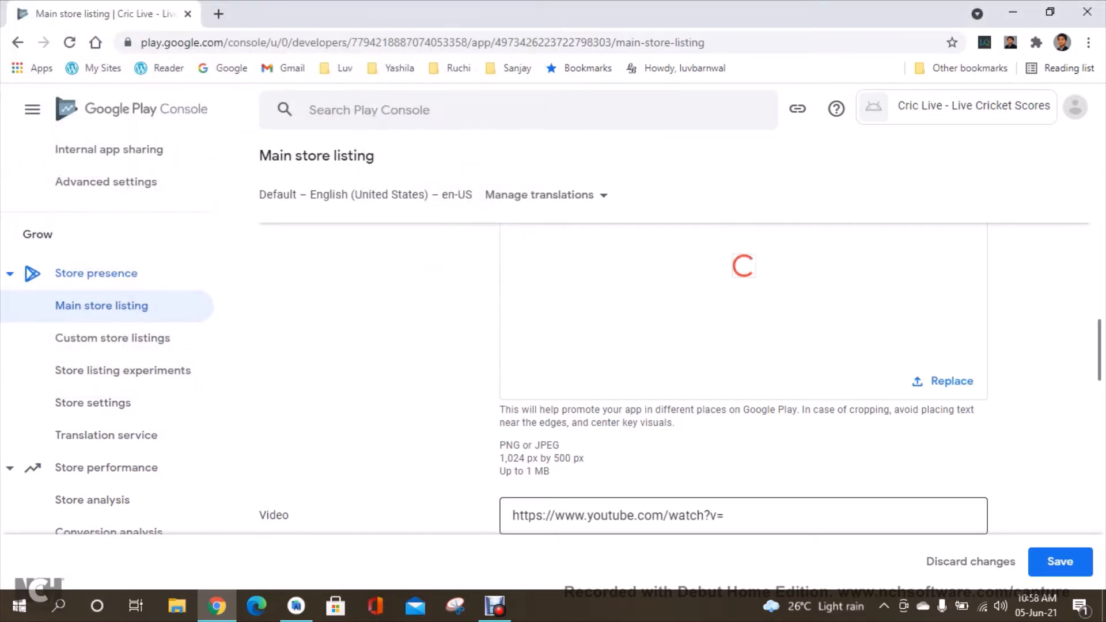
Bring the app screenshots Screenshot 1.PNG to Screenshot 4.PNG onto the desktop for the phone screenshots section.
{"action": "scroll", "coordinate": [680, 375], "scroll_direction": "down", "scroll_amount": 5}
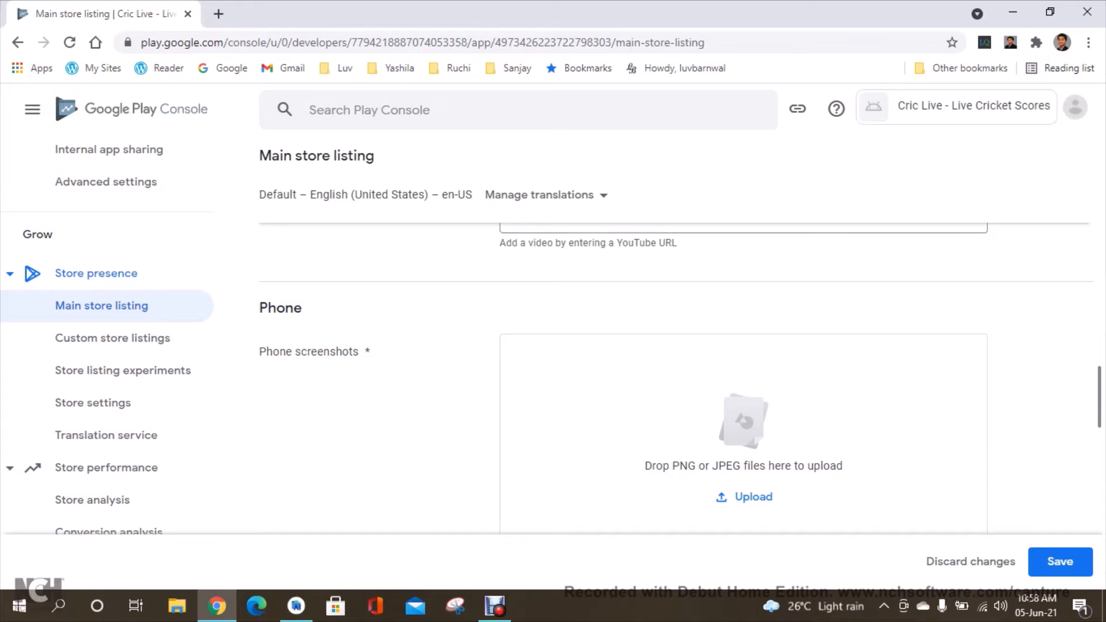
{"action": "scroll", "coordinate": [680, 375], "scroll_direction": "down", "scroll_amount": 3}
{"action": "scroll", "coordinate": [680, 375], "scroll_direction": "up", "scroll_amount": 2}
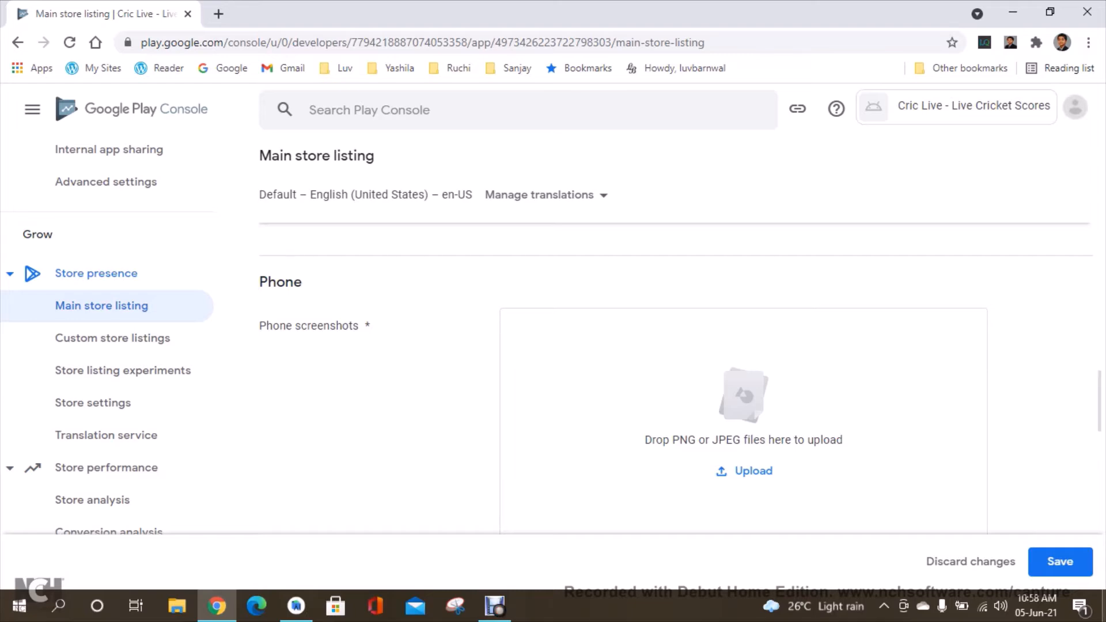
{"action": "key", "text": "super+d"}
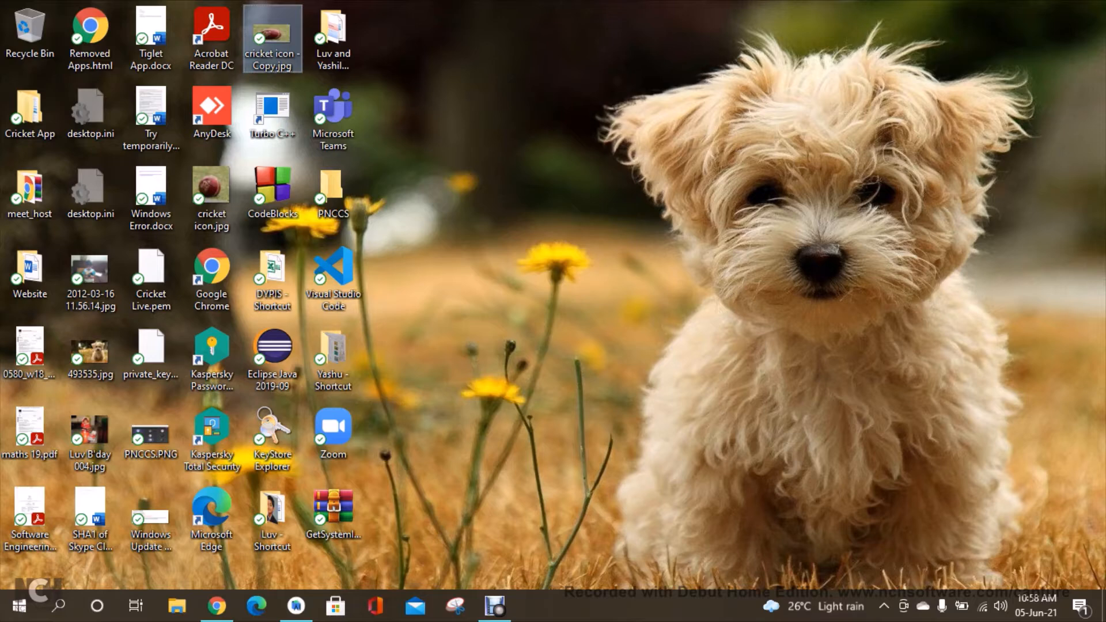
{"action": "left_click", "coordinate": [554, 312]}
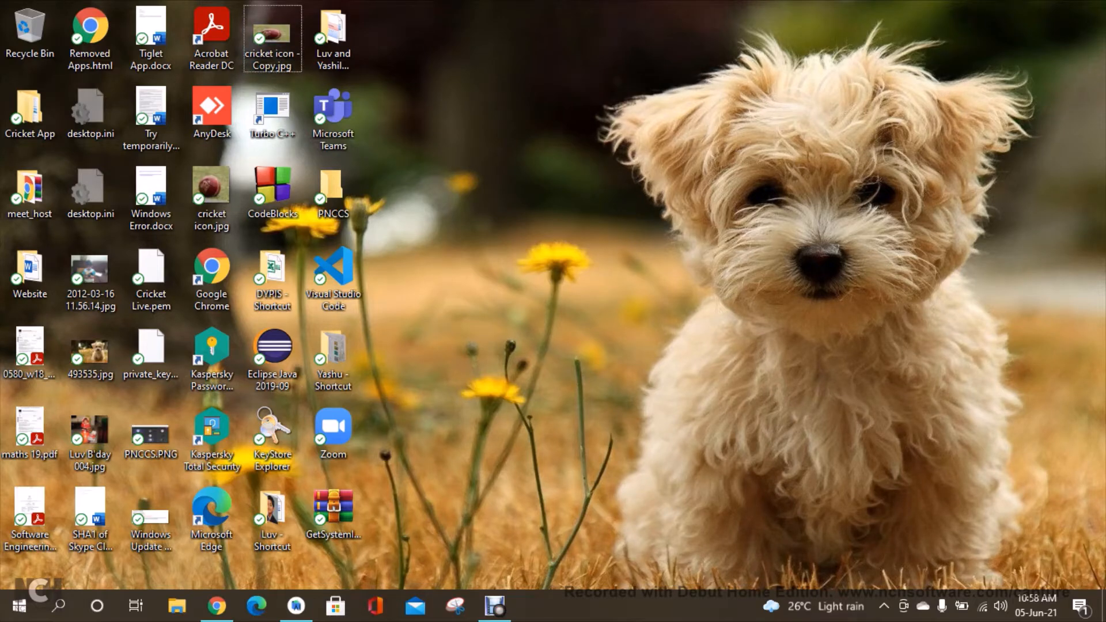
{"action": "left_click", "coordinate": [177, 606]}
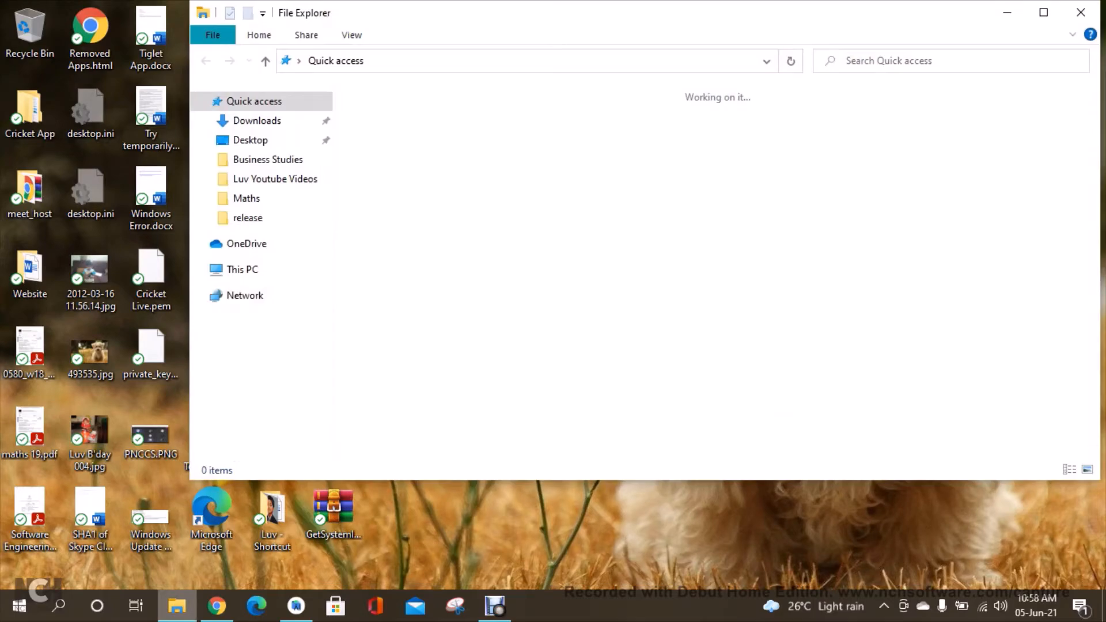
{"action": "left_click", "coordinate": [1044, 12]}
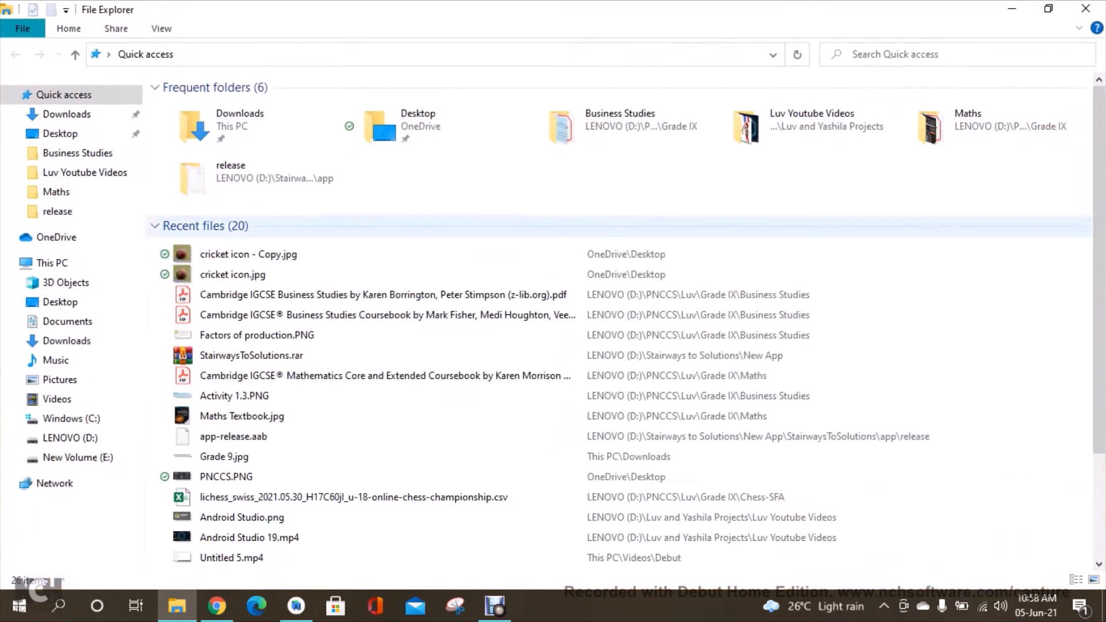
{"action": "left_click", "coordinate": [71, 419]}
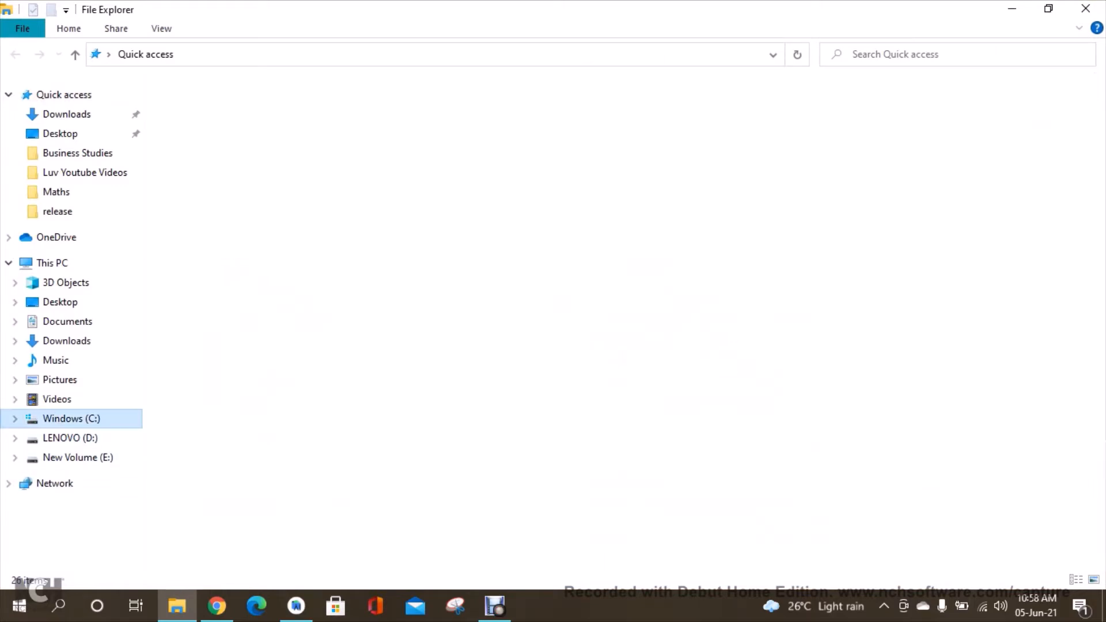
{"action": "left_click", "coordinate": [207, 532]}
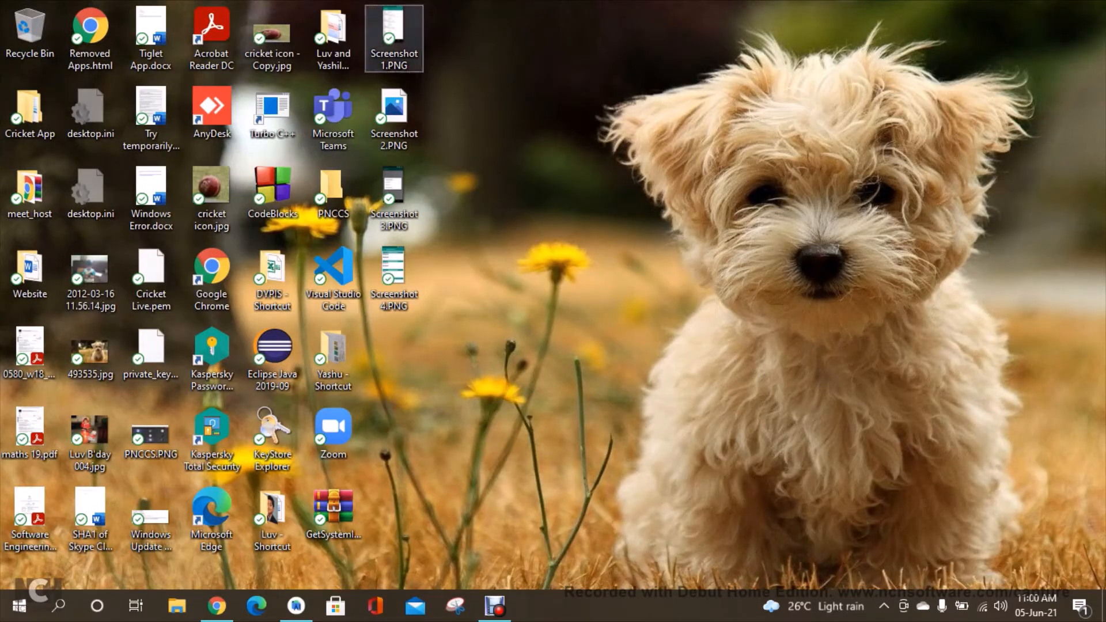
Preview each of Screenshot 1.PNG through Screenshot 4.PNG in Photos and close them.
{"action": "double_click", "coordinate": [394, 31]}
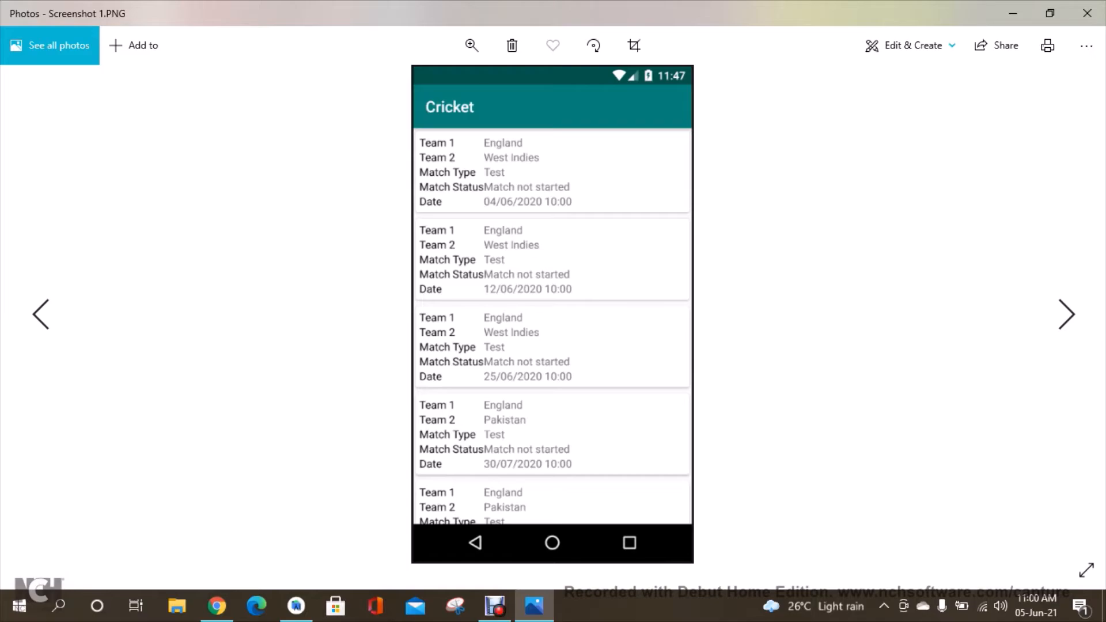
{"action": "left_click", "coordinate": [1087, 13]}
{"action": "double_click", "coordinate": [394, 115]}
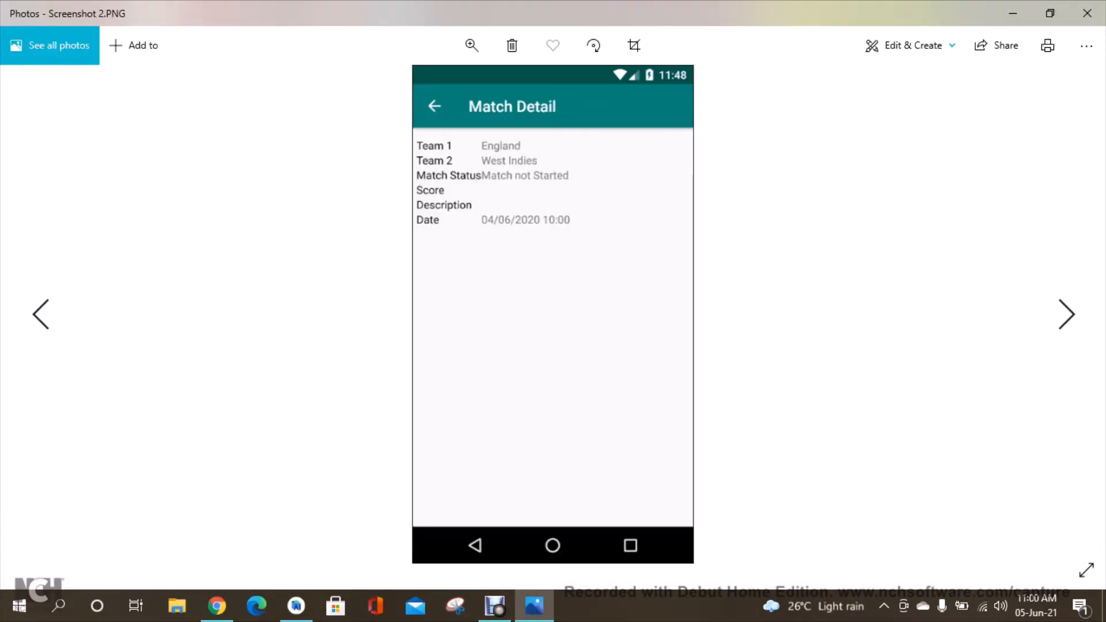
{"action": "left_click", "coordinate": [1088, 13]}
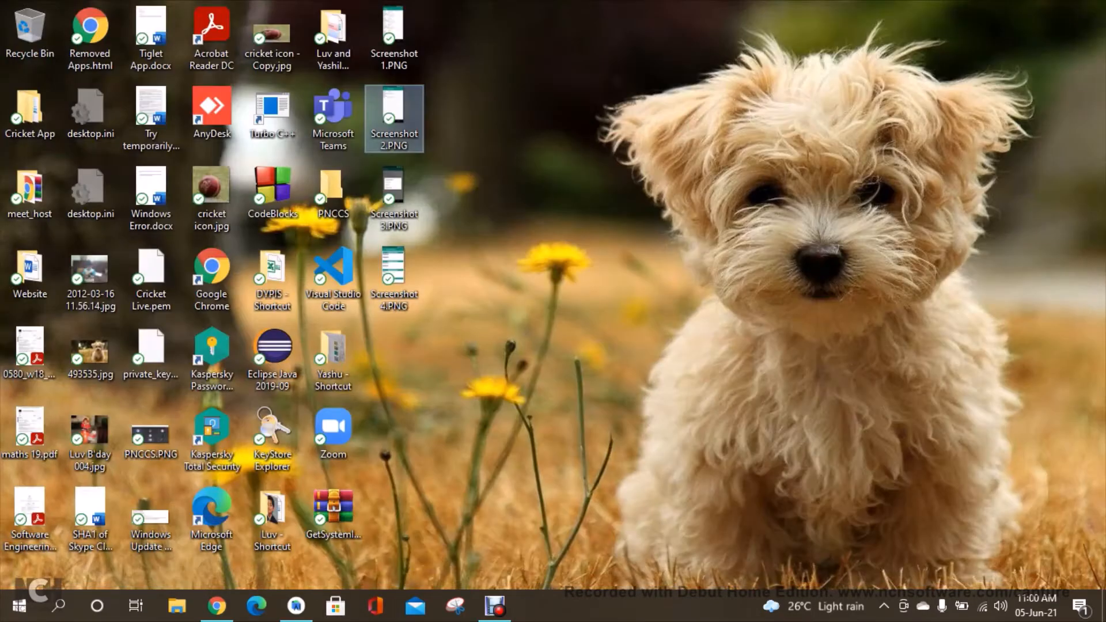
{"action": "left_click", "coordinate": [394, 196]}
{"action": "double_click", "coordinate": [395, 196]}
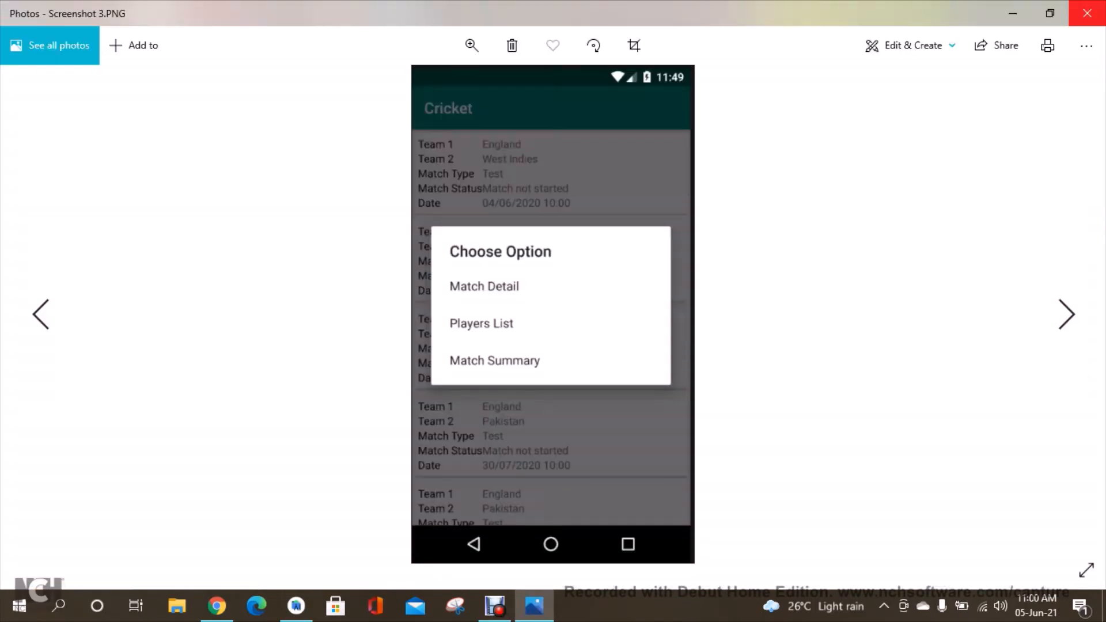
{"action": "left_click", "coordinate": [1087, 13]}
{"action": "left_click", "coordinate": [395, 276]}
{"action": "double_click", "coordinate": [395, 277]}
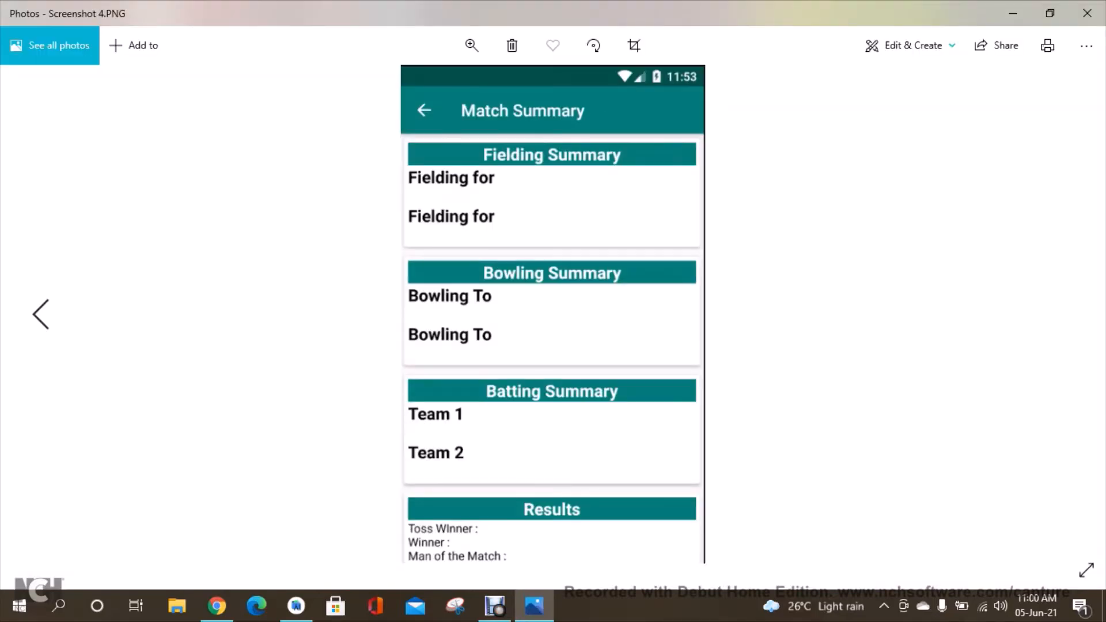
{"action": "left_click", "coordinate": [1088, 13]}
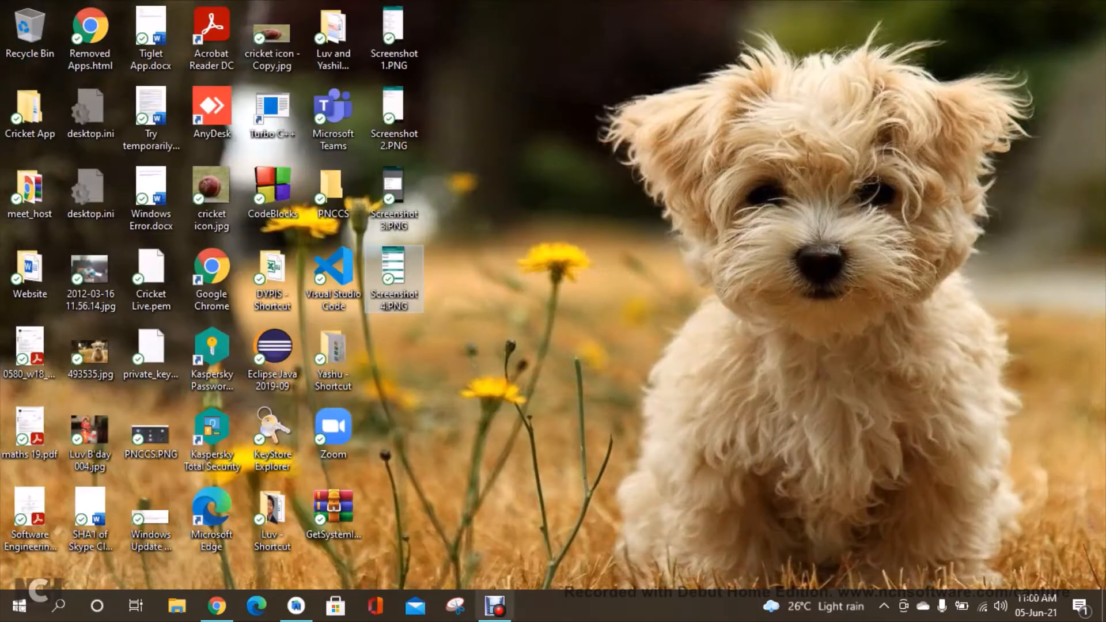
Return to the store listing and upload Screenshot 1.PNG through Screenshot 4.PNG from the Desktop as phone screenshots.
{"action": "left_click", "coordinate": [217, 606]}
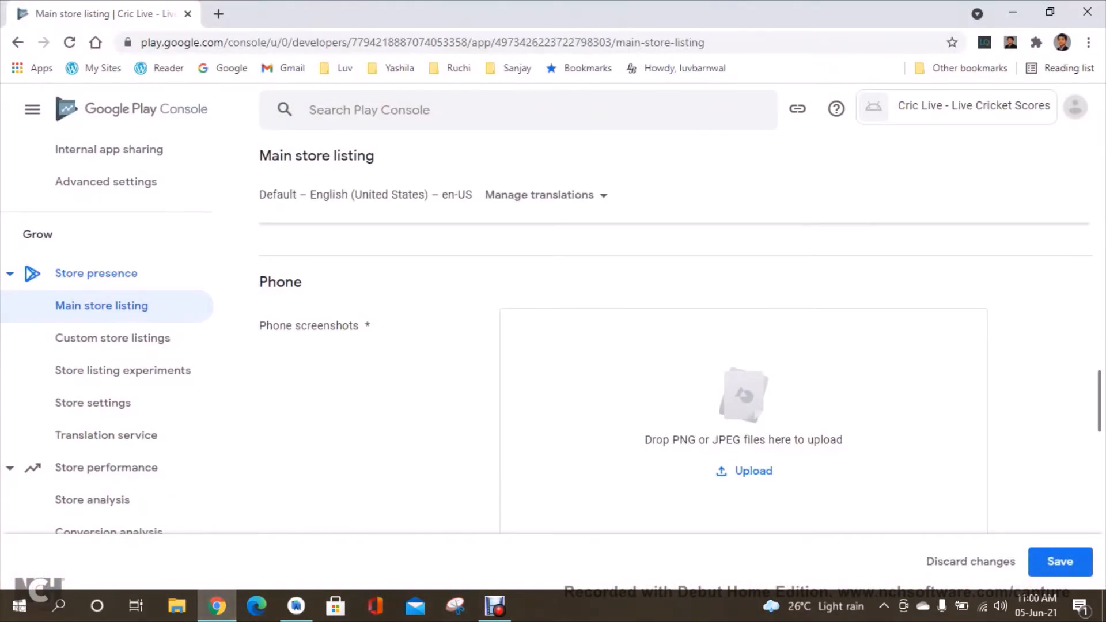
{"action": "left_click", "coordinate": [744, 471]}
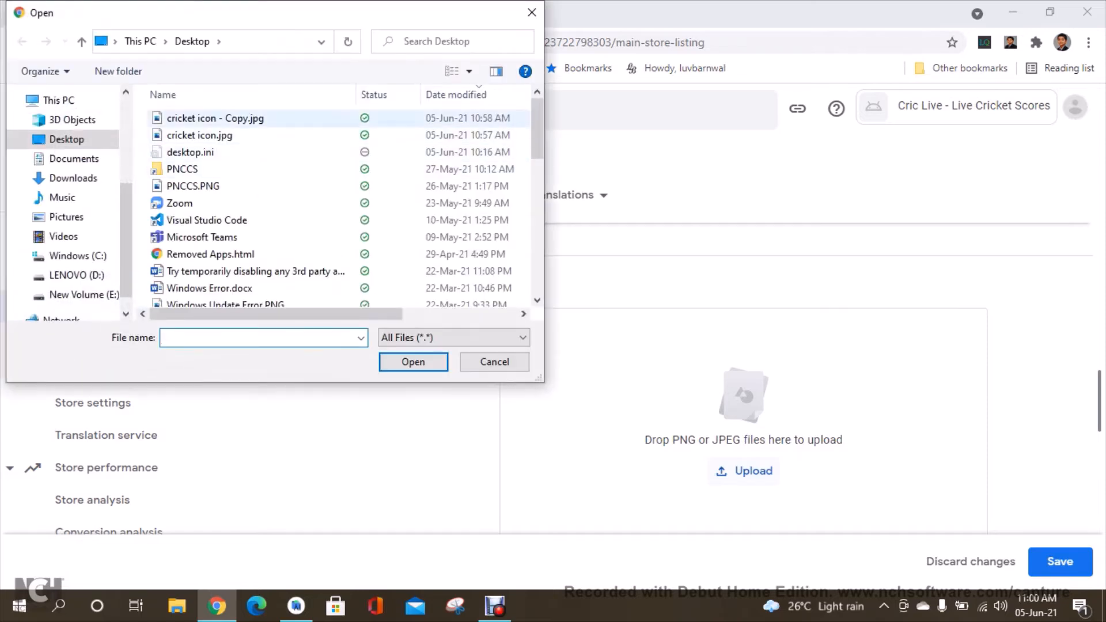
{"action": "left_click", "coordinate": [456, 94]}
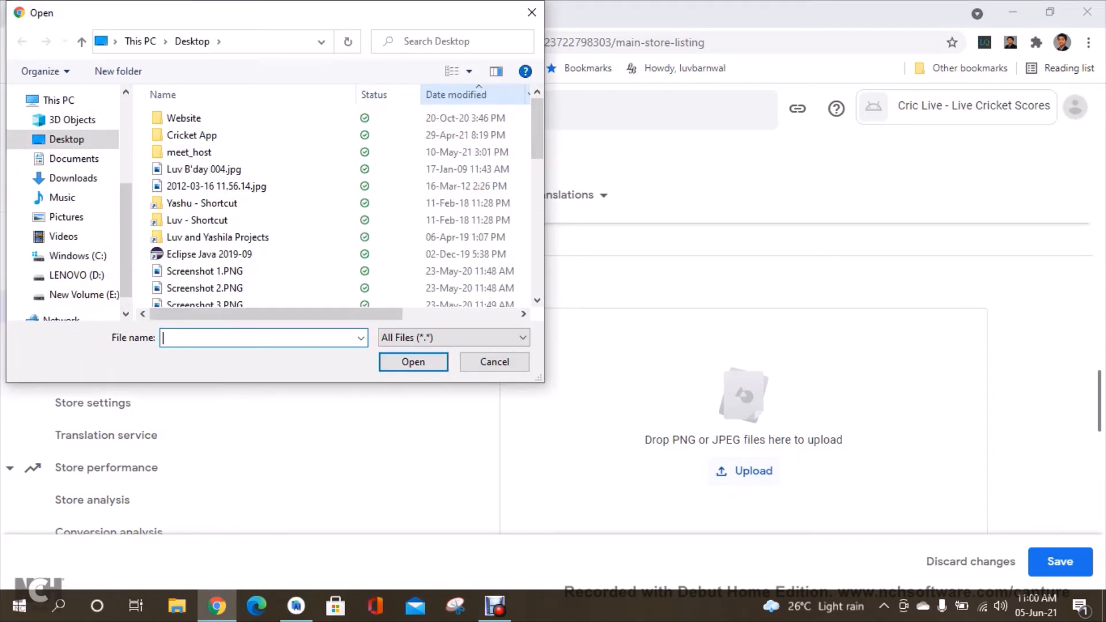
{"action": "left_click", "coordinate": [456, 95]}
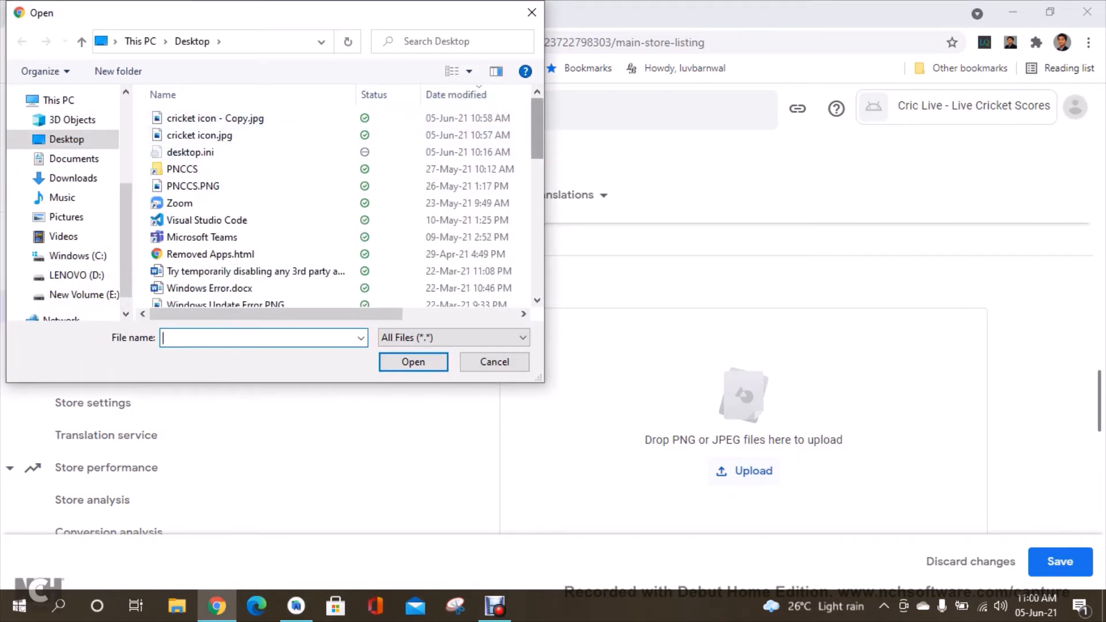
{"action": "scroll", "coordinate": [403, 129], "scroll_direction": "down", "scroll_amount": 7}
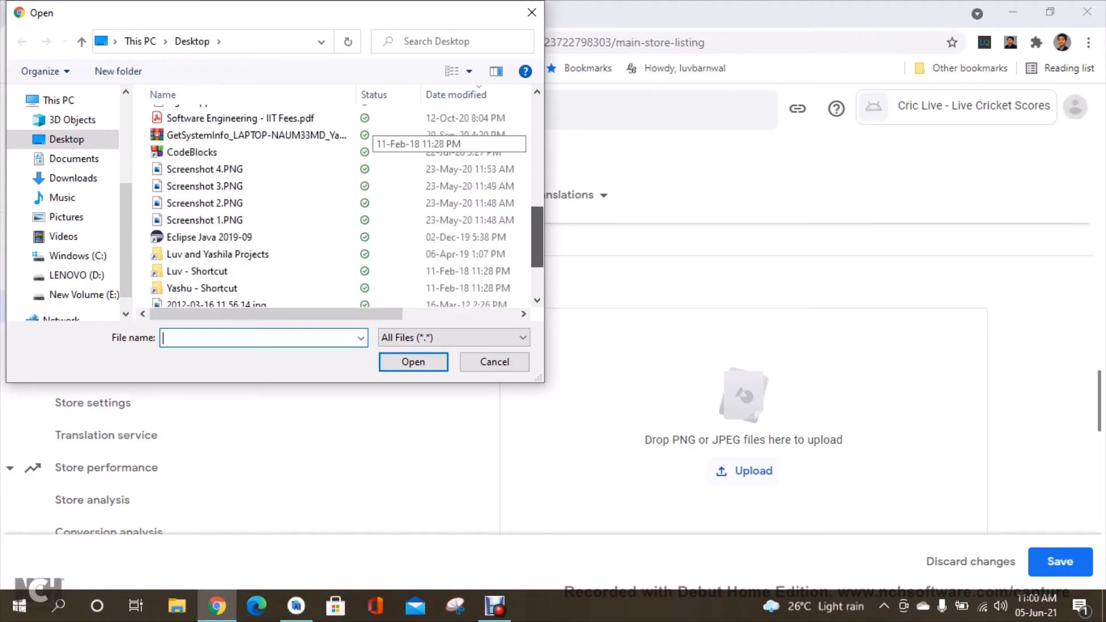
{"action": "scroll", "coordinate": [403, 172], "scroll_direction": "up", "scroll_amount": 1}
{"action": "left_click", "coordinate": [205, 197]}
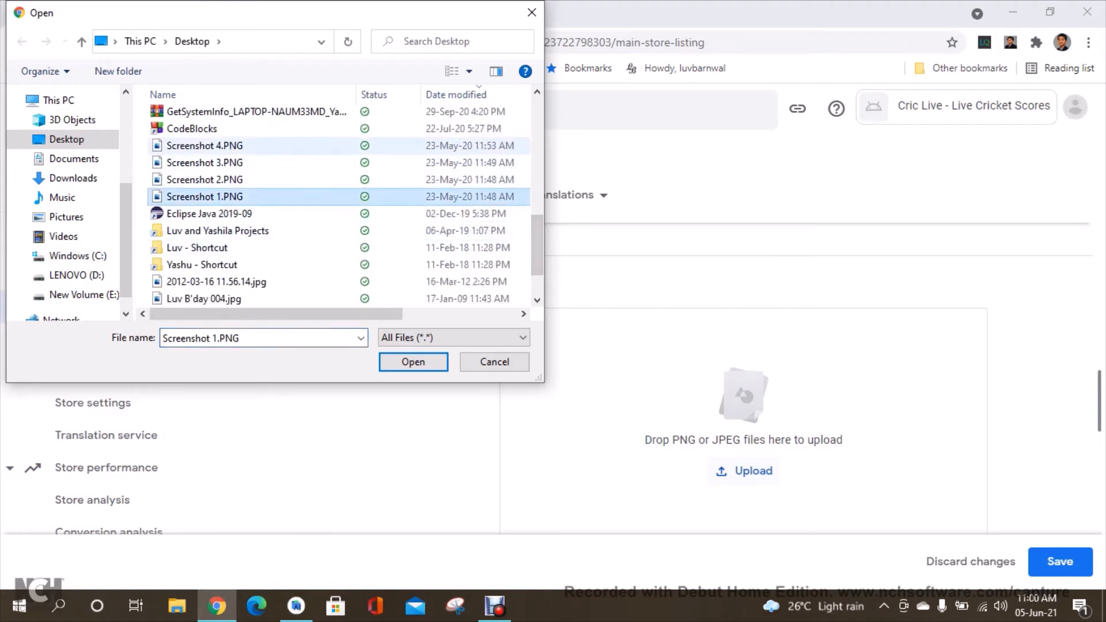
{"action": "left_click", "coordinate": [205, 145], "text": "shift"}
{"action": "left_click", "coordinate": [413, 362]}
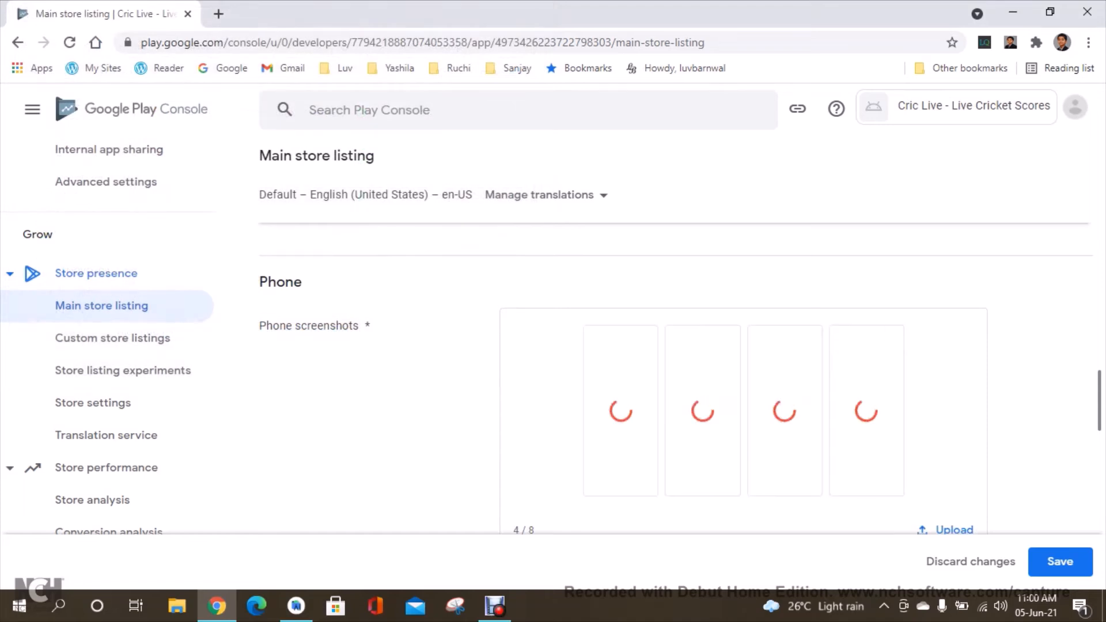
Scroll through the phone and tablet screenshot sections to check the uploaded screenshots.
{"action": "scroll", "coordinate": [680, 381], "scroll_direction": "down", "scroll_amount": 3}
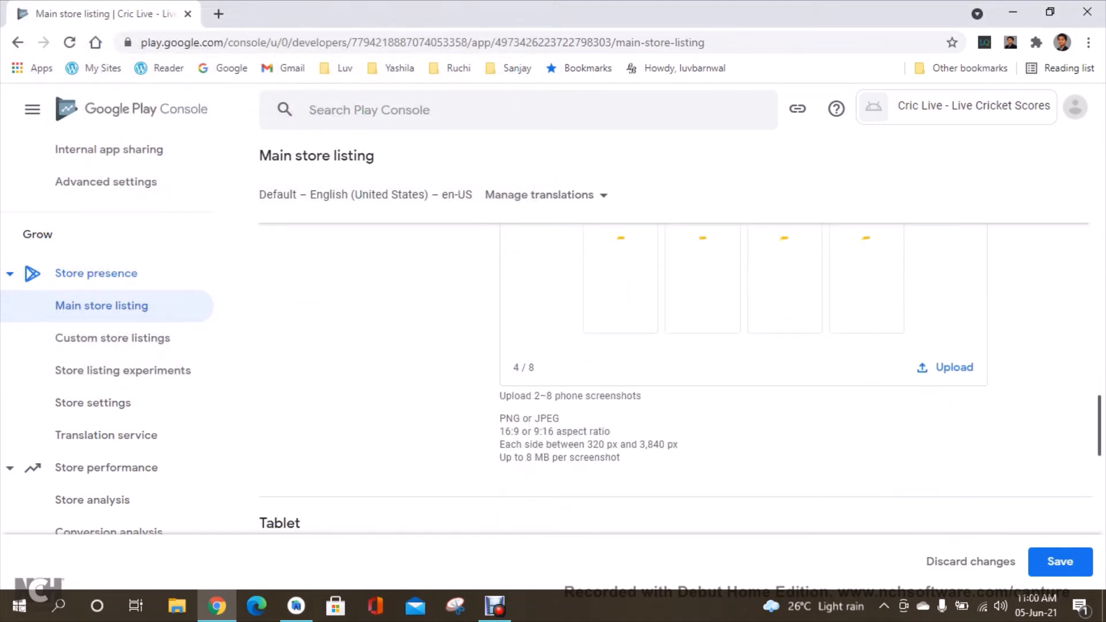
{"action": "scroll", "coordinate": [680, 380], "scroll_direction": "down", "scroll_amount": 1}
{"action": "scroll", "coordinate": [680, 381], "scroll_direction": "down", "scroll_amount": 1}
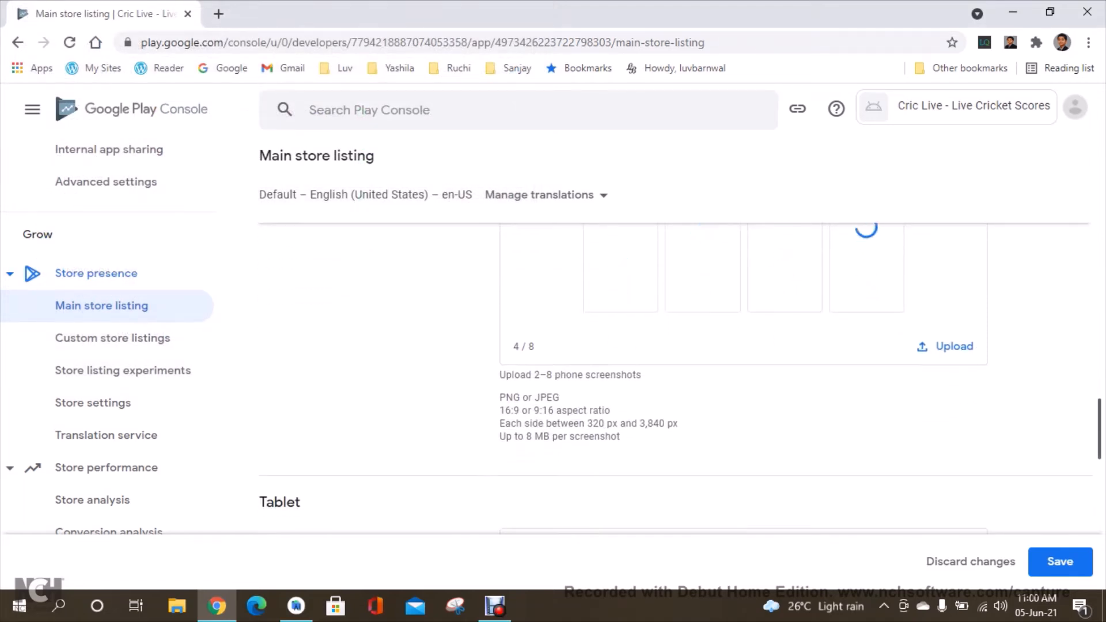
{"action": "scroll", "coordinate": [680, 380], "scroll_direction": "down", "scroll_amount": 9}
{"action": "scroll", "coordinate": [680, 381], "scroll_direction": "up", "scroll_amount": 6}
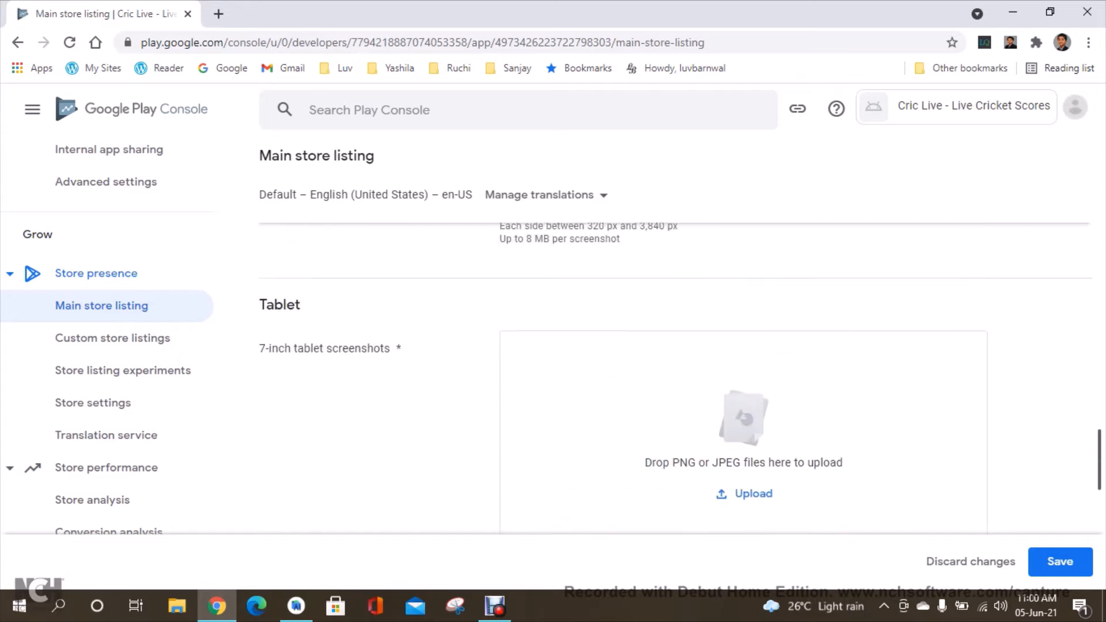
{"action": "scroll", "coordinate": [680, 380], "scroll_direction": "up", "scroll_amount": 10}
{"action": "scroll", "coordinate": [681, 381], "scroll_direction": "down", "scroll_amount": 5}
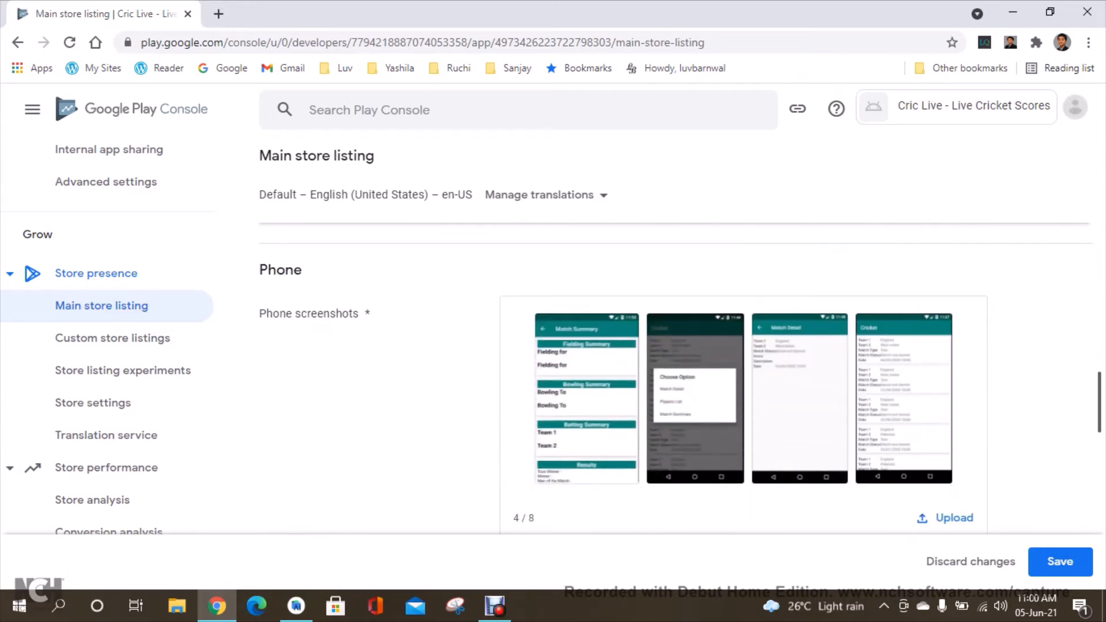
Save the main store listing changes.
{"action": "scroll", "coordinate": [680, 381], "scroll_direction": "down", "scroll_amount": 7}
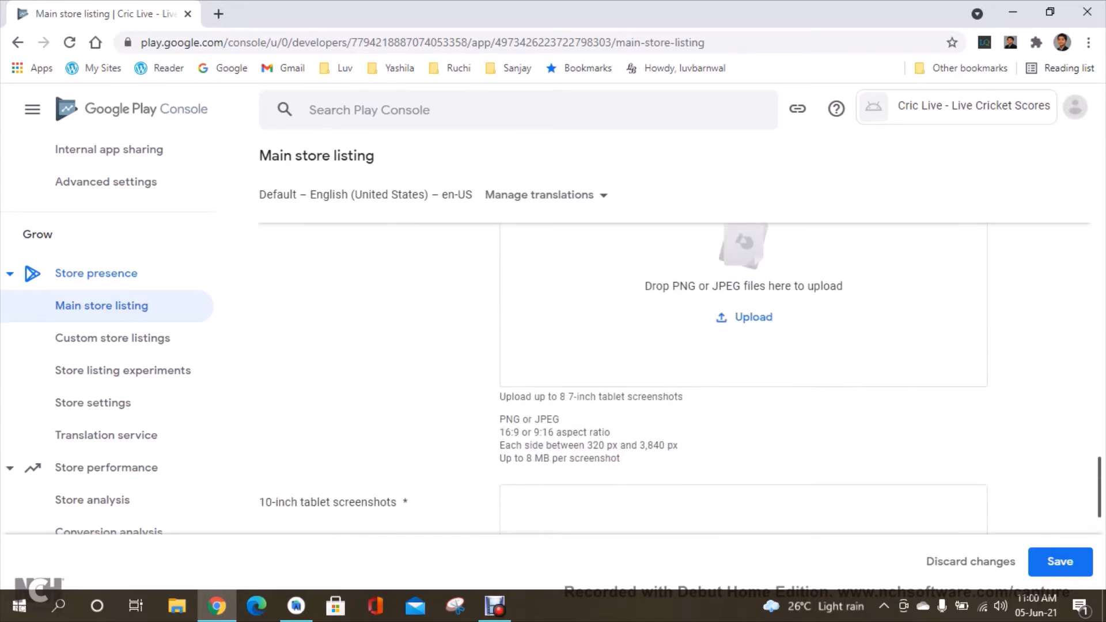
{"action": "scroll", "coordinate": [680, 380], "scroll_direction": "down", "scroll_amount": 7}
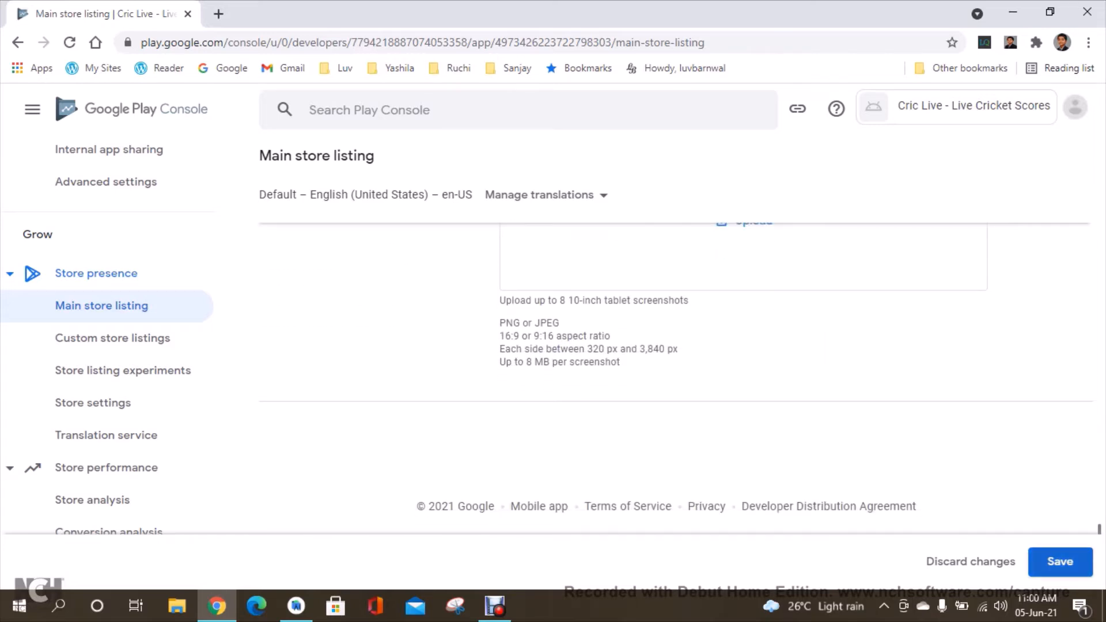
{"action": "left_click", "coordinate": [1061, 562]}
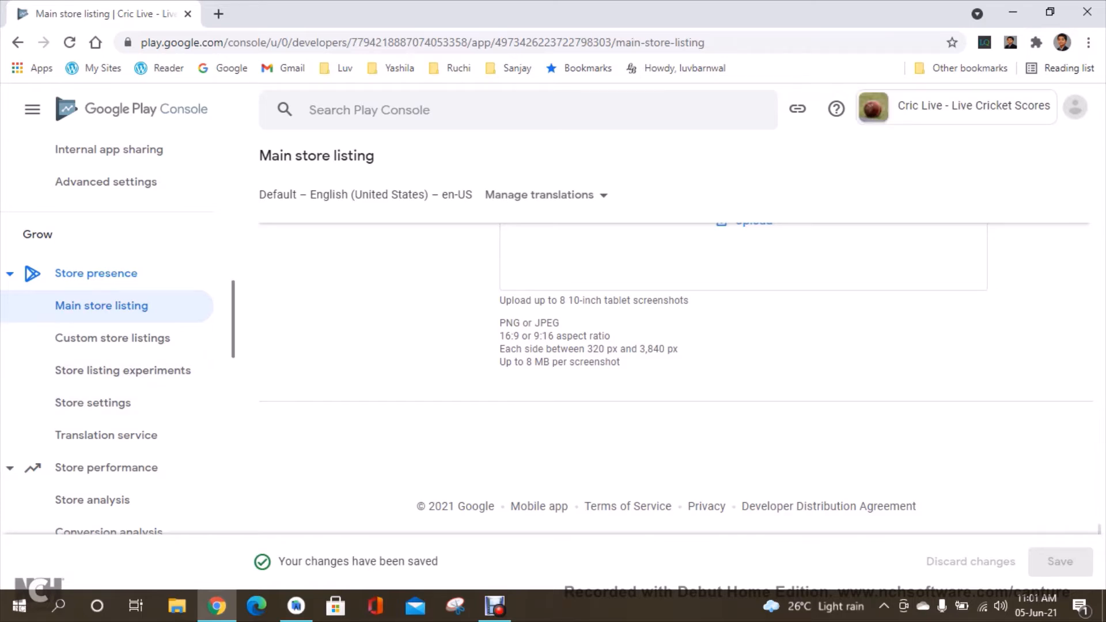
Open the App content policy page and start the privacy policy declaration.
{"action": "scroll", "coordinate": [107, 334], "scroll_direction": "down", "scroll_amount": 5}
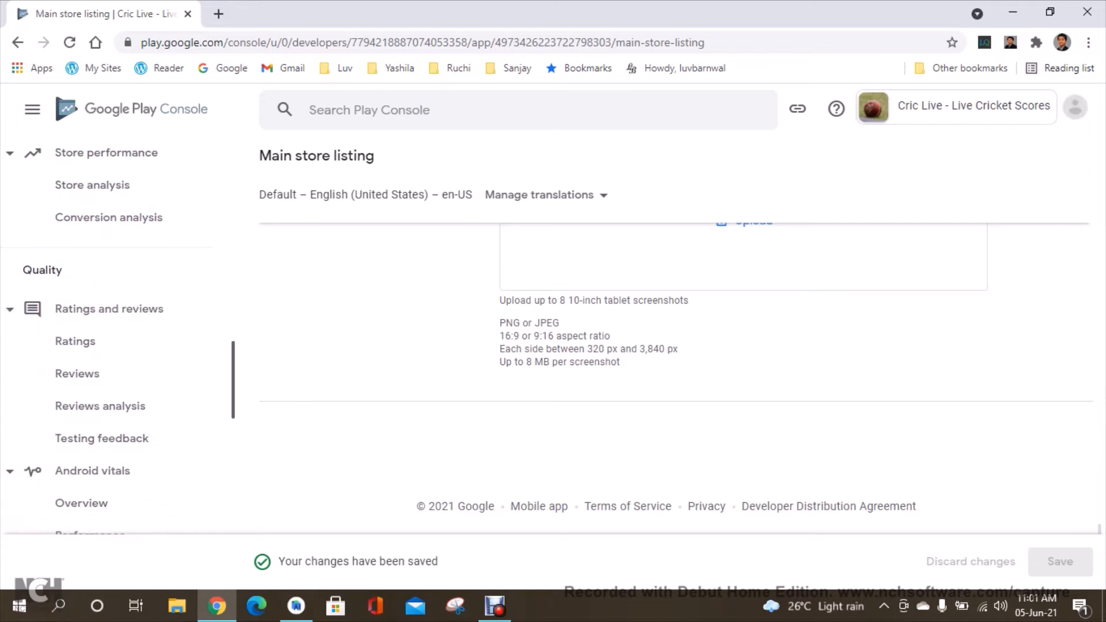
{"action": "scroll", "coordinate": [108, 335], "scroll_direction": "down", "scroll_amount": 7}
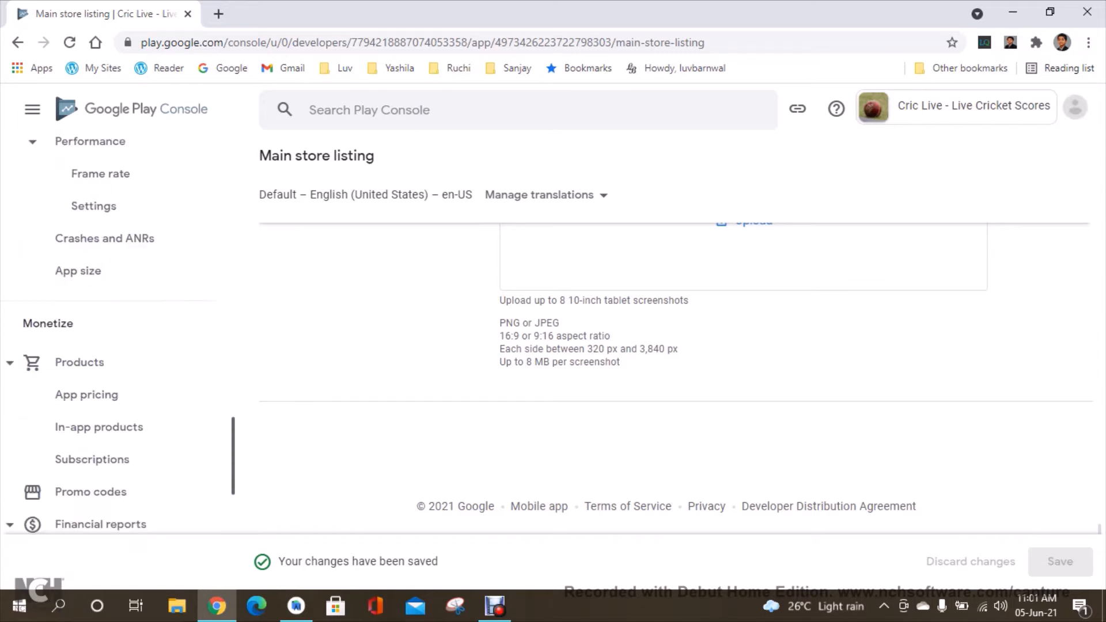
{"action": "scroll", "coordinate": [107, 334], "scroll_direction": "down", "scroll_amount": 8}
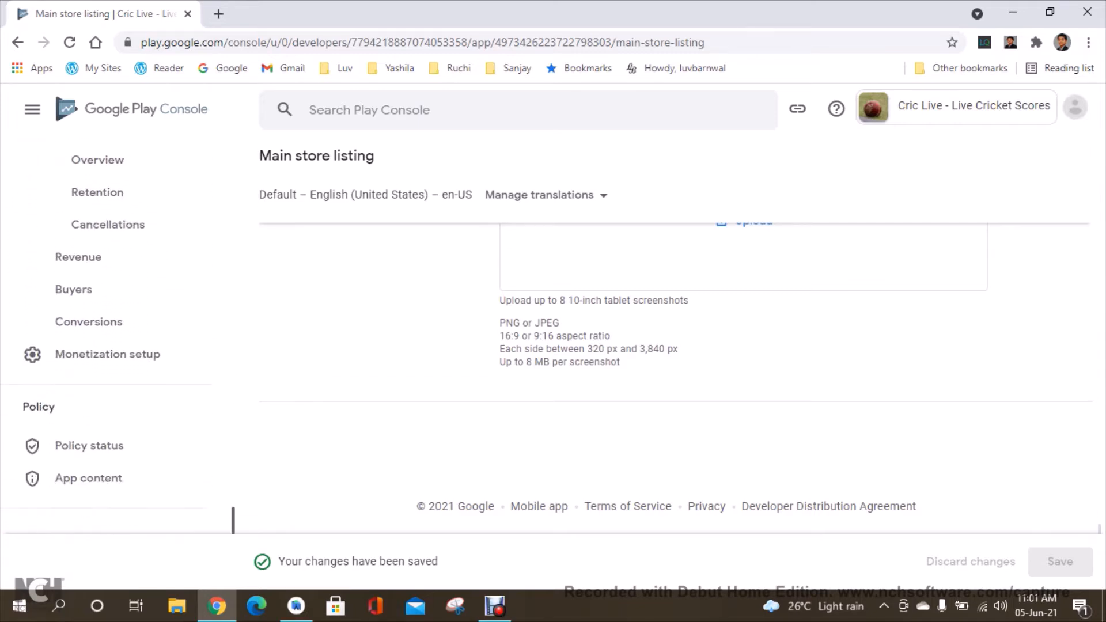
{"action": "left_click", "coordinate": [89, 446]}
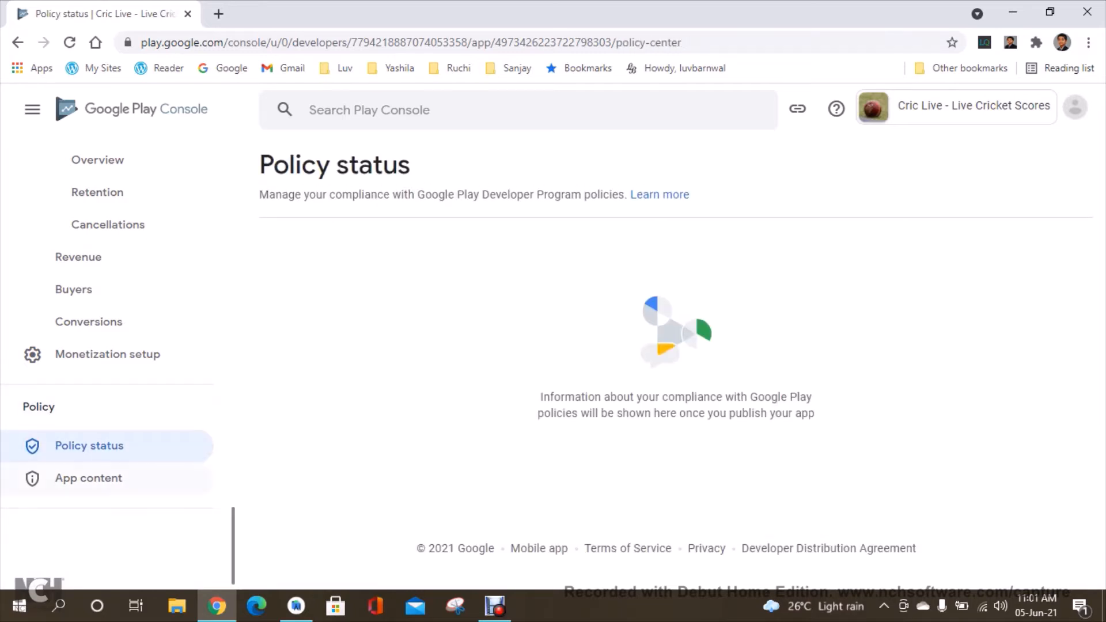
{"action": "left_click", "coordinate": [88, 478]}
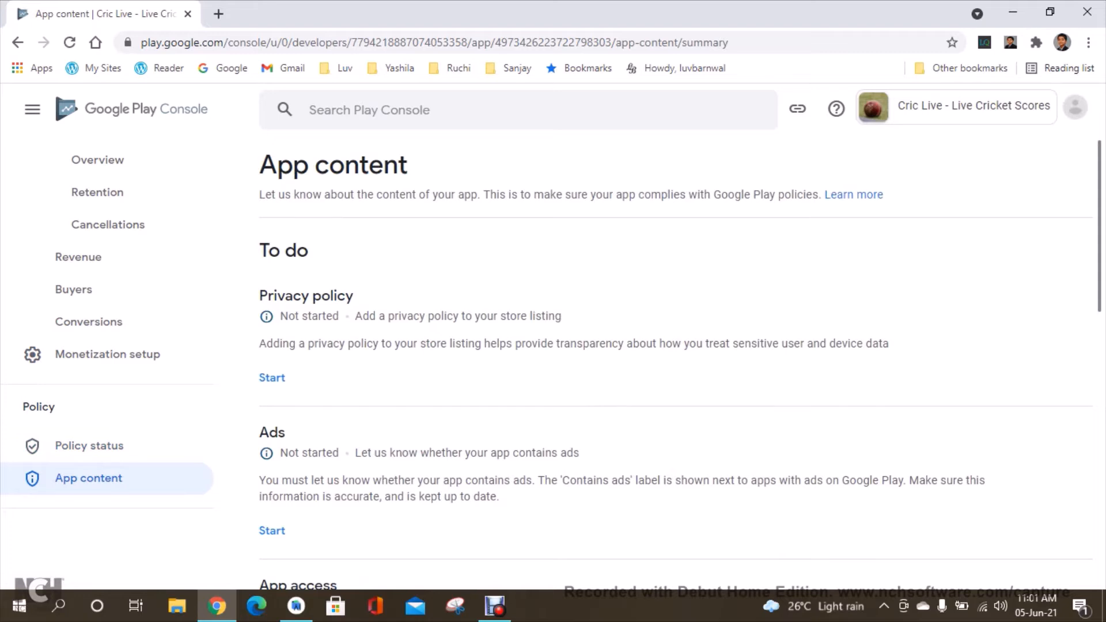
{"action": "left_click", "coordinate": [272, 377]}
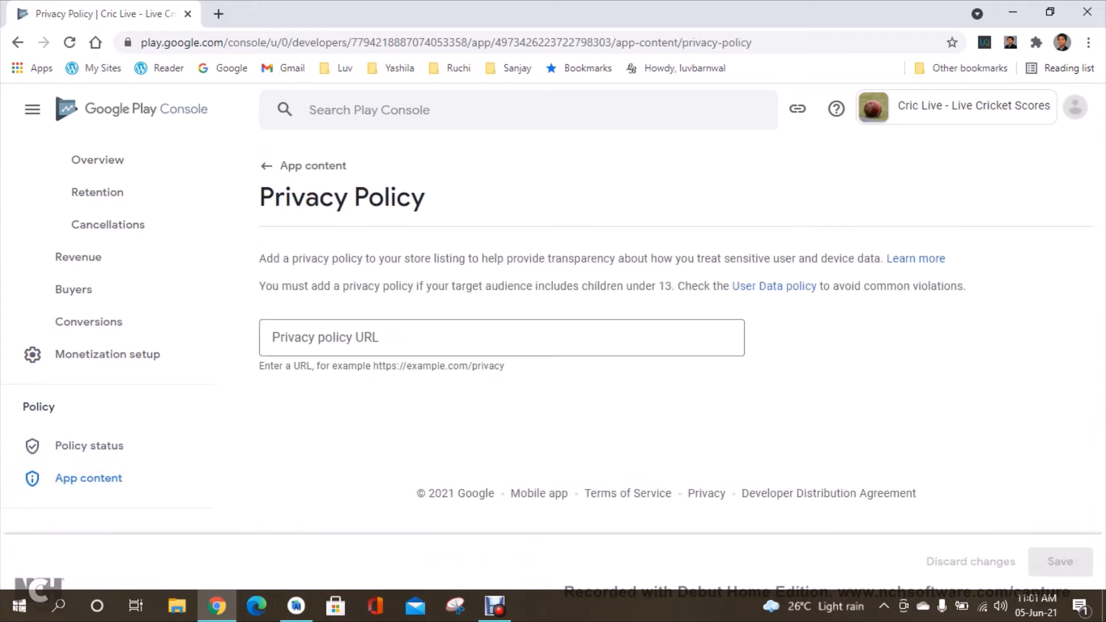
Open the developer's Policy.php privacy policy web page in a new browser tab.
{"action": "key", "text": "ctrl+t"}
{"action": "type", "text": "lu"}
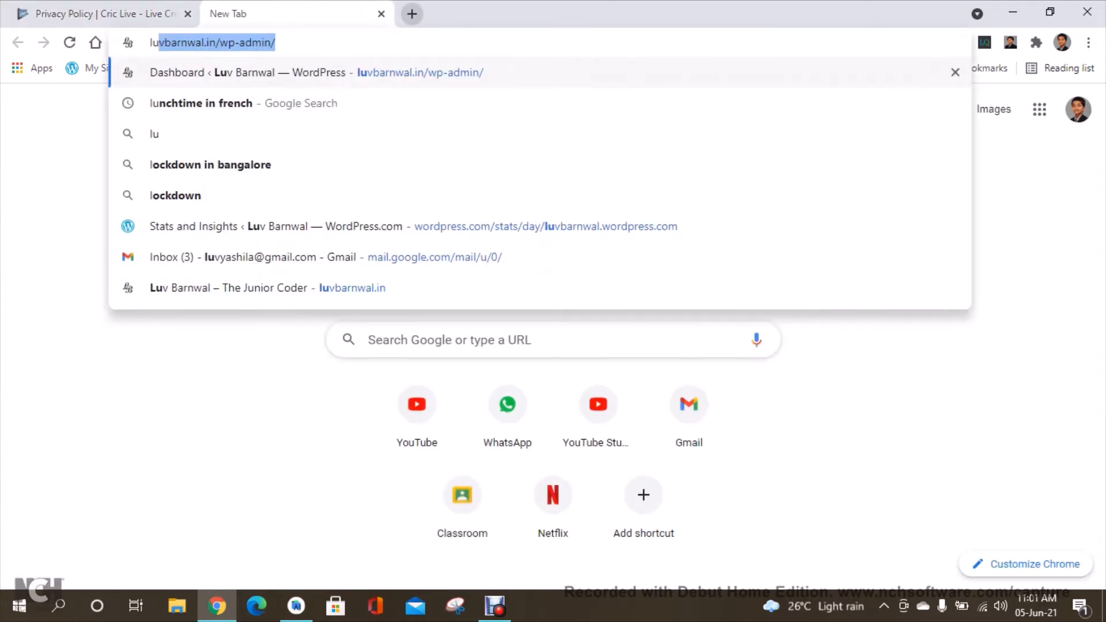
{"action": "type", "text": "v"}
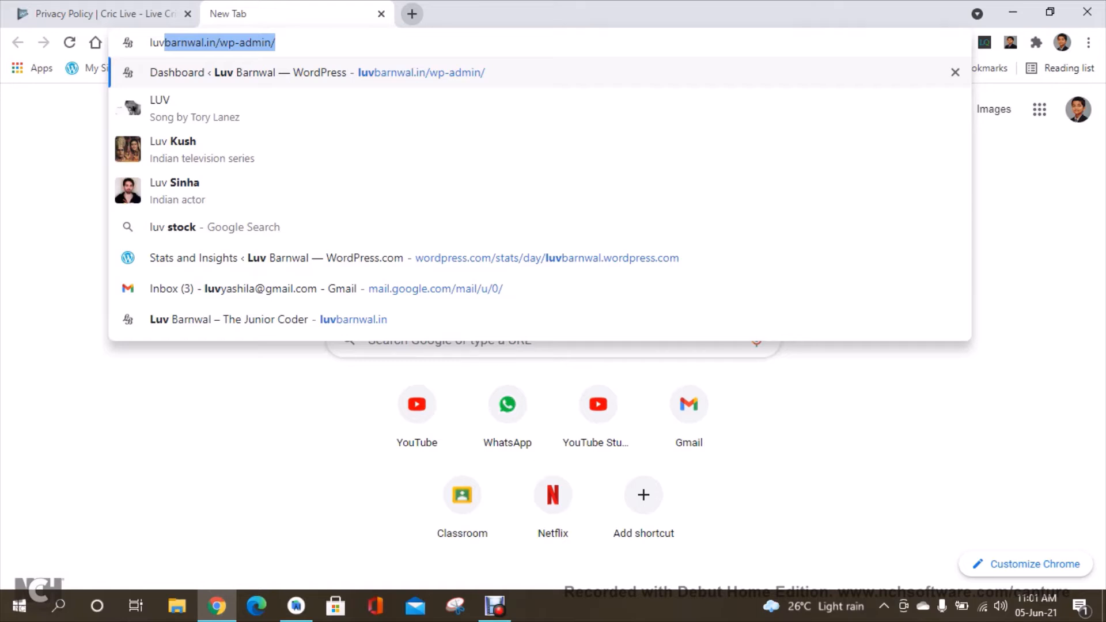
{"action": "key", "text": "Right"}
{"action": "type", "text": "="}
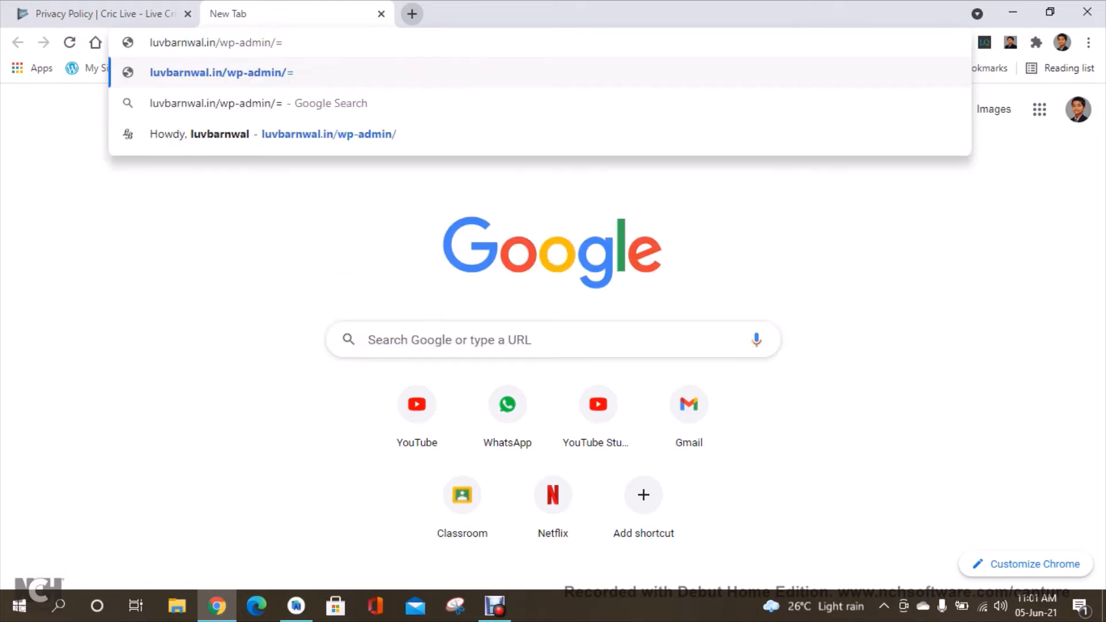
{"action": "key", "text": "BackSpace"}
{"action": "key", "text": "BackSpace"}
{"action": "key", "text": "BackSpace"}
{"action": "key", "text": "BackSpace"}
{"action": "key", "text": "BackSpace"}
{"action": "key", "text": "BackSpace"}
{"action": "key", "text": "BackSpace"}
{"action": "key", "text": "BackSpace"}
{"action": "key", "text": "BackSpace"}
{"action": "key", "text": "BackSpace"}
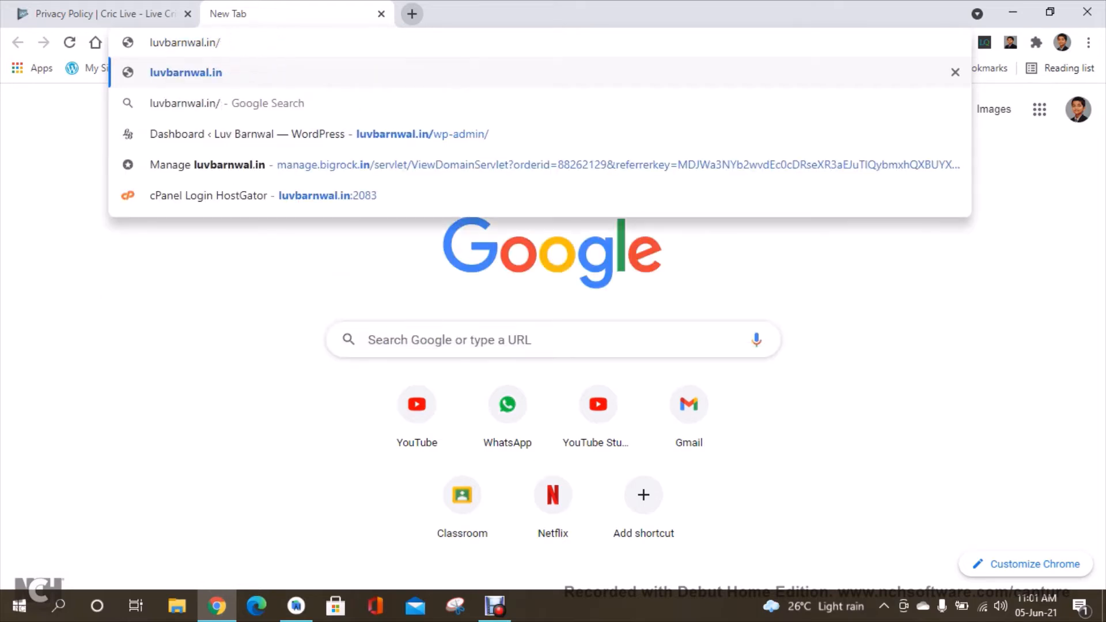
{"action": "type", "text": "Pri"}
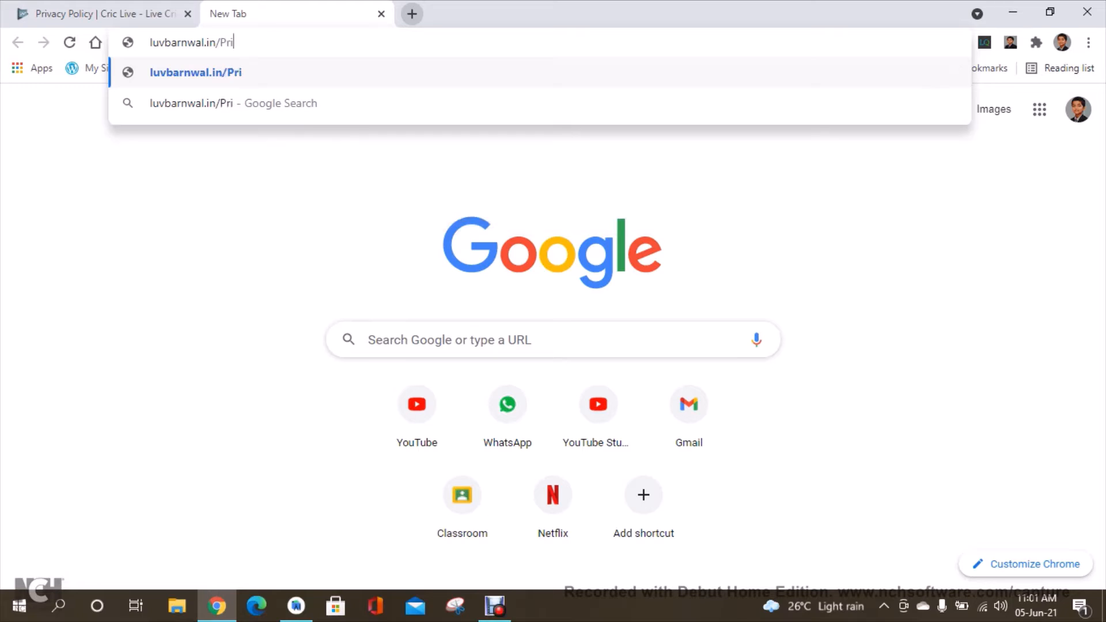
{"action": "type", "text": "vacyPolicy"}
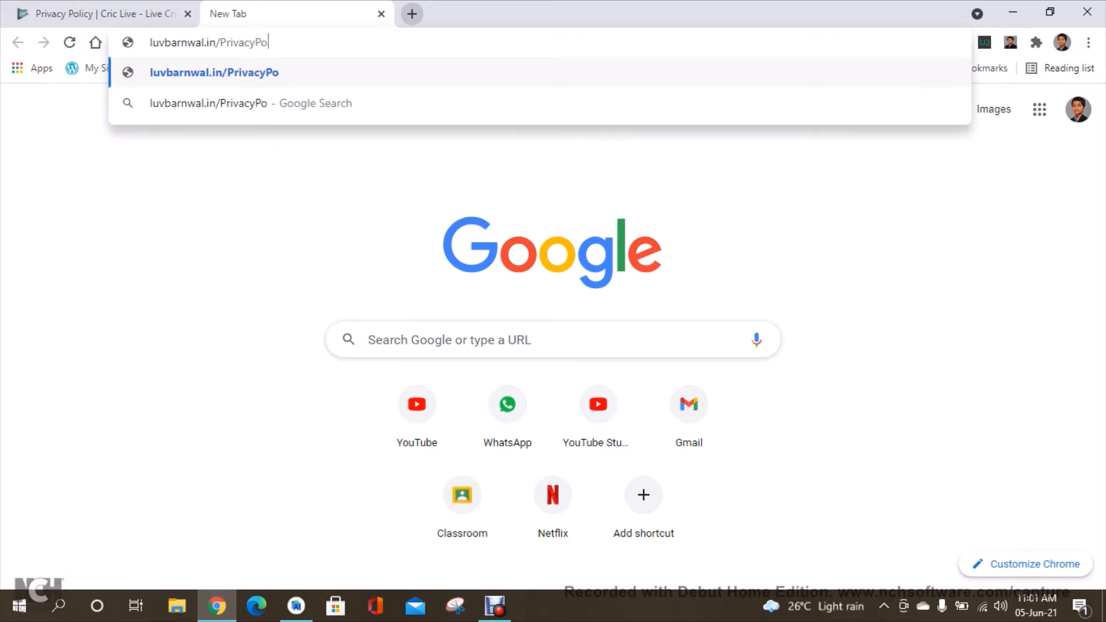
{"action": "type", "text": "php"}
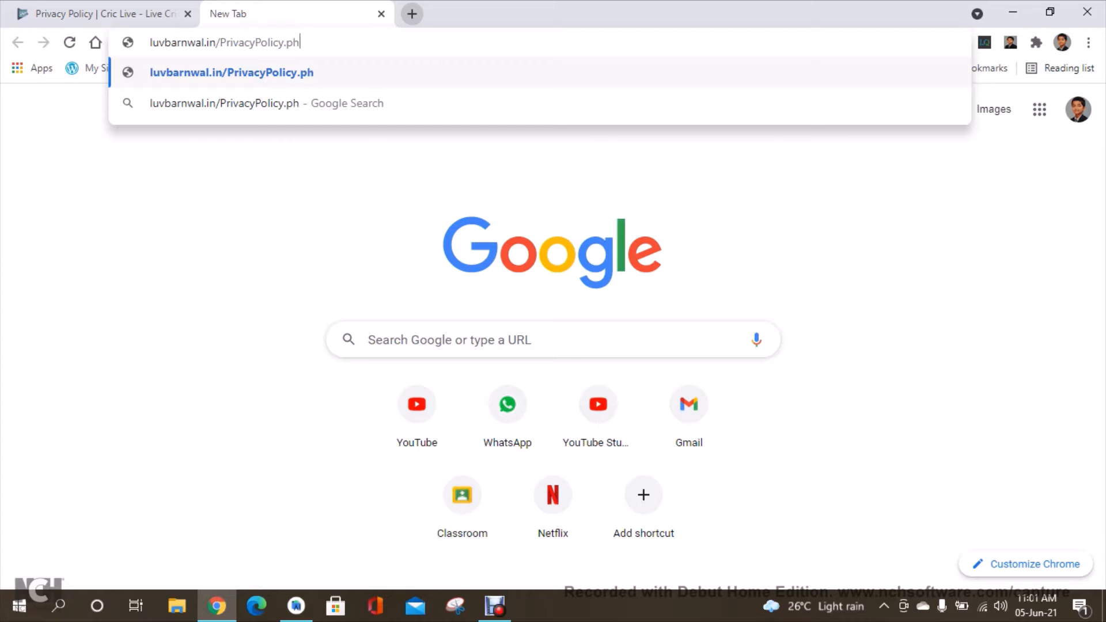
{"action": "key", "text": "Return"}
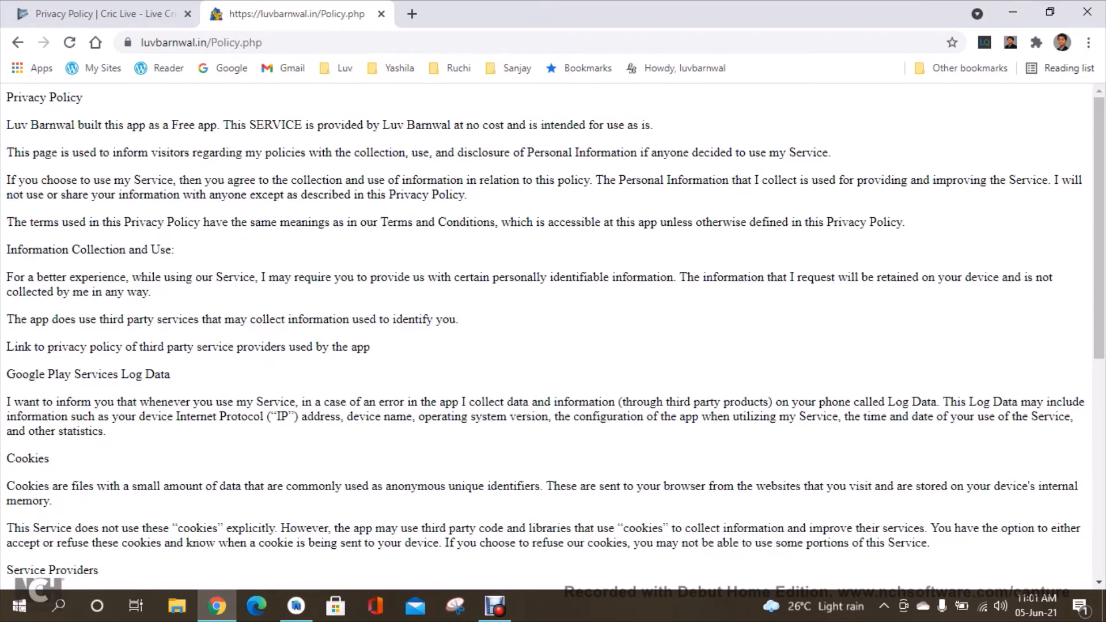
Copy the full URL of the privacy policy page.
{"action": "left_click", "coordinate": [288, 43]}
{"action": "double_click", "coordinate": [288, 43]}
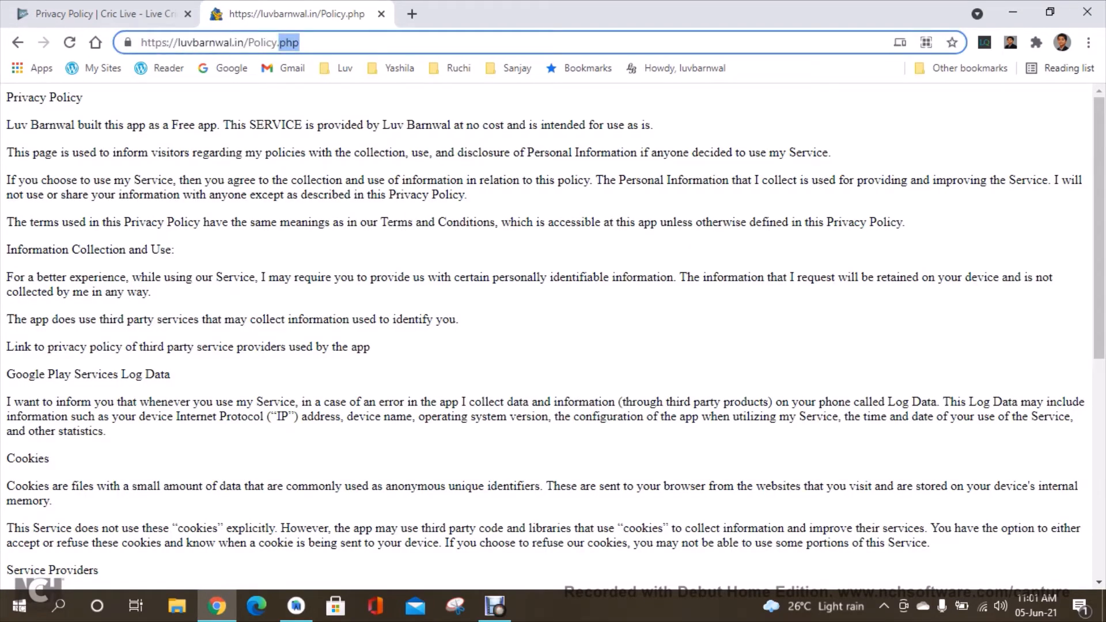
{"action": "left_click", "coordinate": [266, 42]}
{"action": "left_click", "coordinate": [438, 248]}
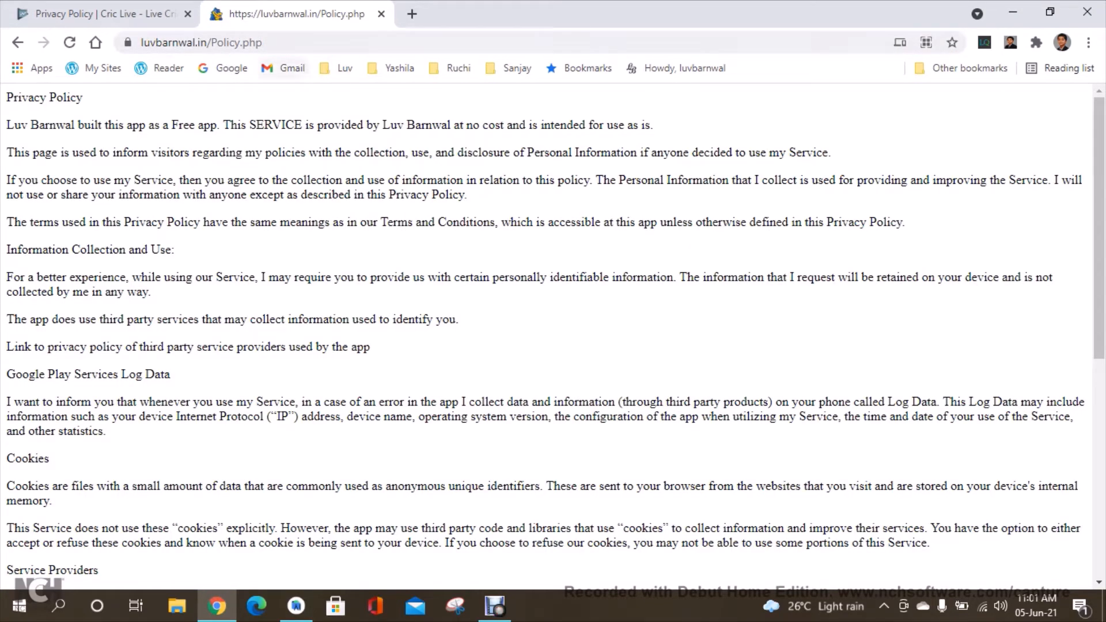
{"action": "left_click", "coordinate": [231, 43]}
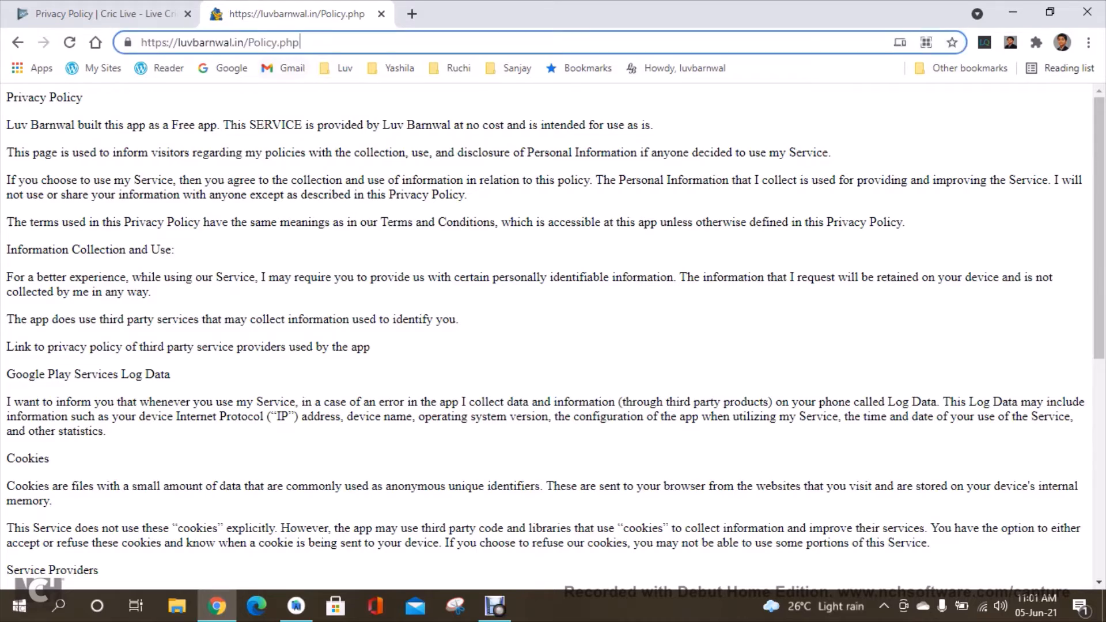
{"action": "left_click", "coordinate": [224, 68]}
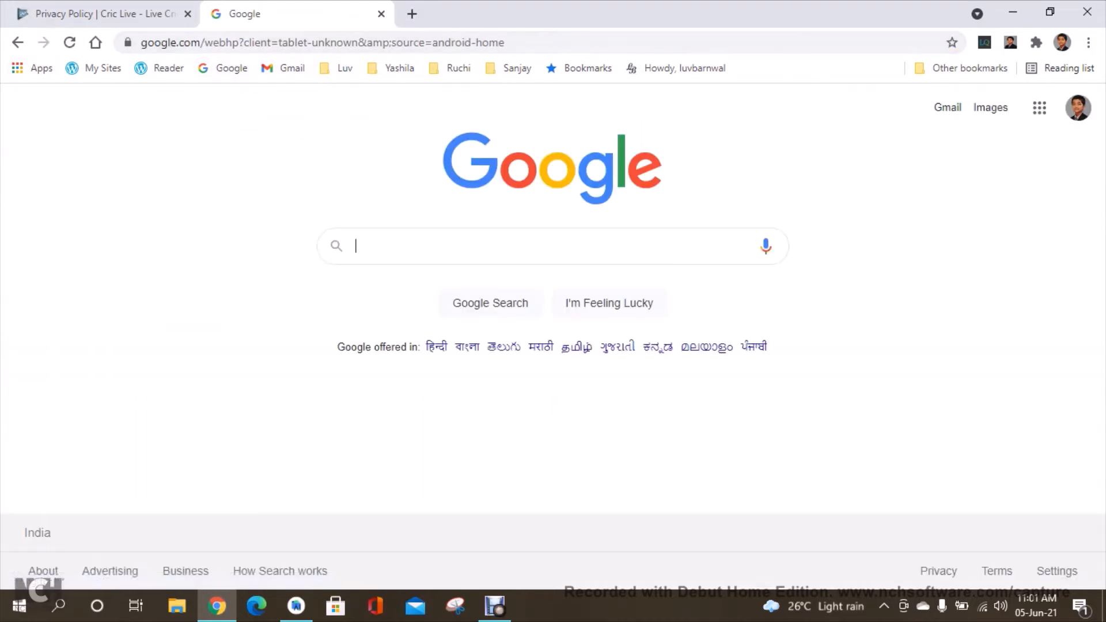
{"action": "left_click", "coordinate": [231, 43]}
{"action": "key", "text": "alt+Left"}
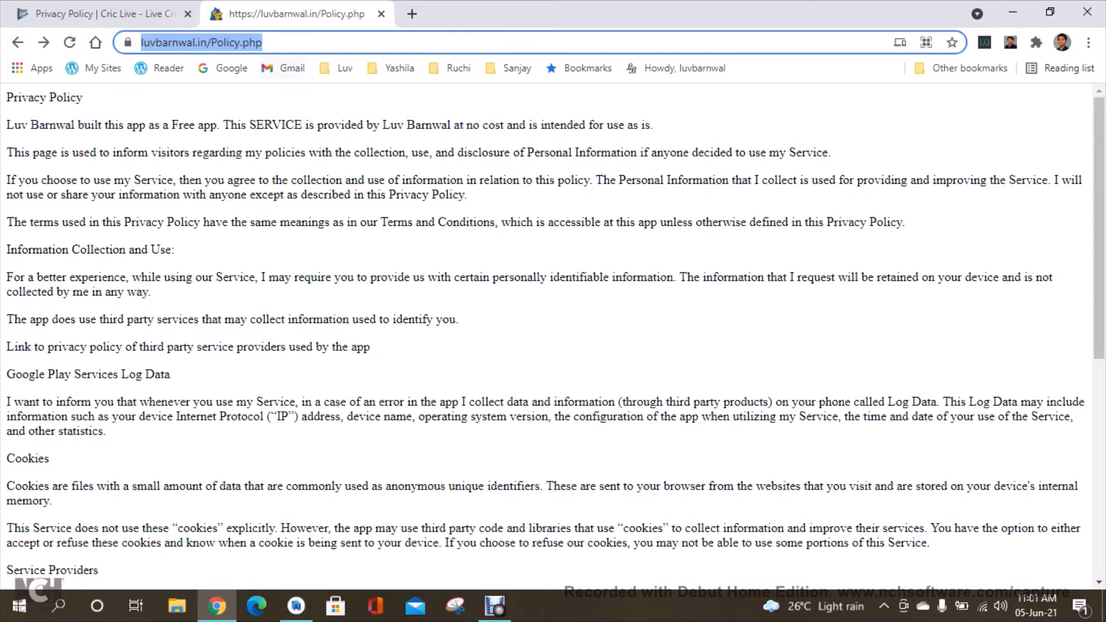
{"action": "triple_click", "coordinate": [263, 43]}
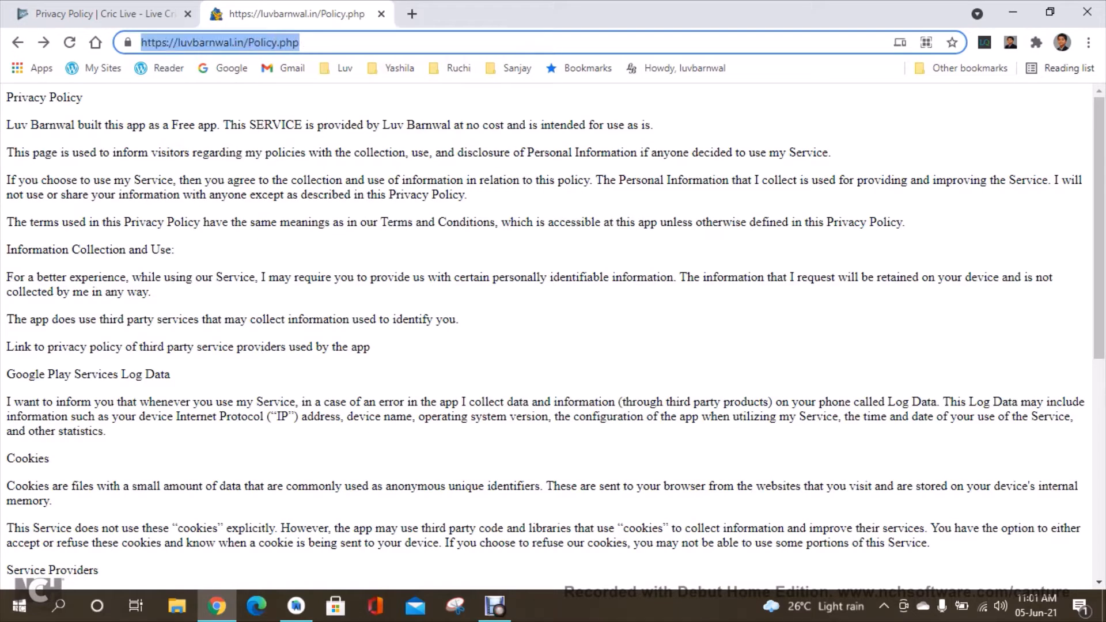
{"action": "left_click", "coordinate": [438, 250]}
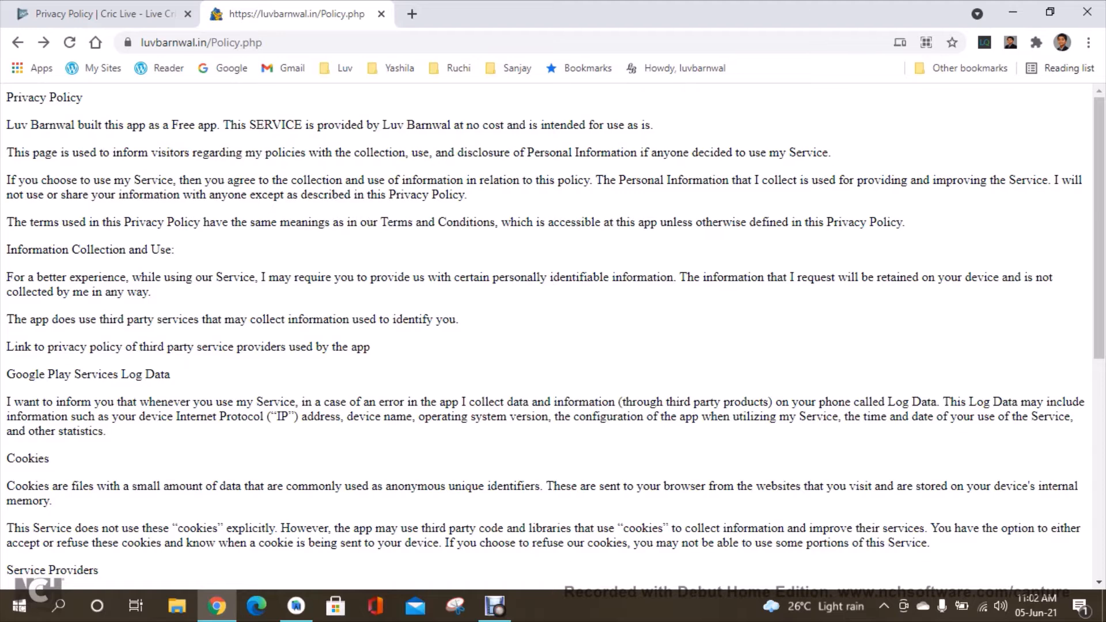
{"action": "left_click", "coordinate": [239, 42]}
{"action": "triple_click", "coordinate": [240, 43]}
{"action": "key", "text": "ctrl+c"}
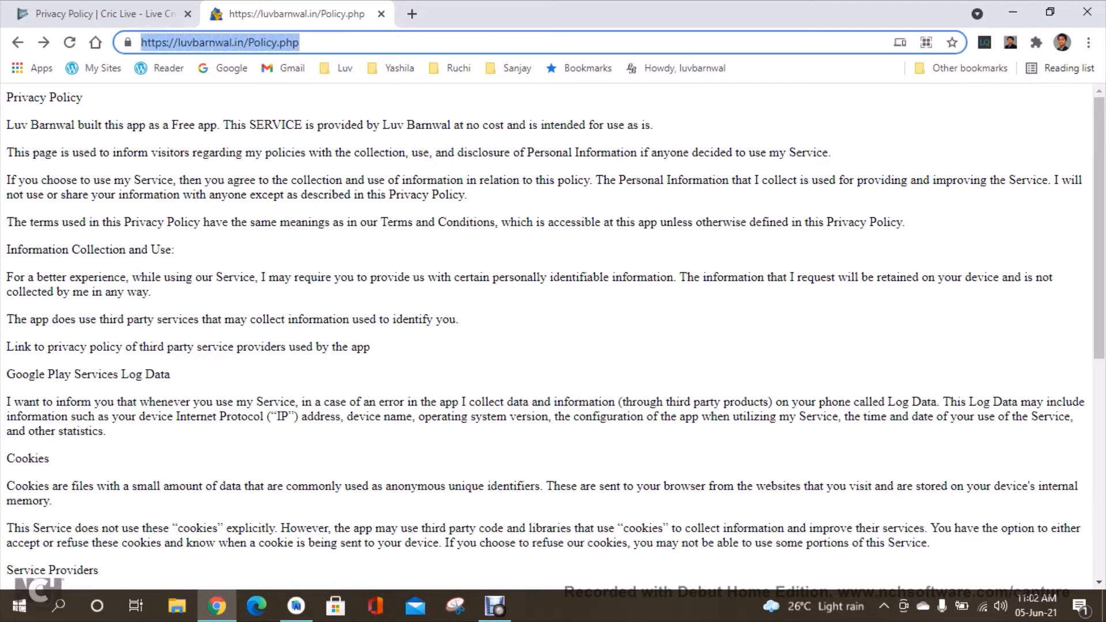
{"action": "left_click", "coordinate": [404, 196]}
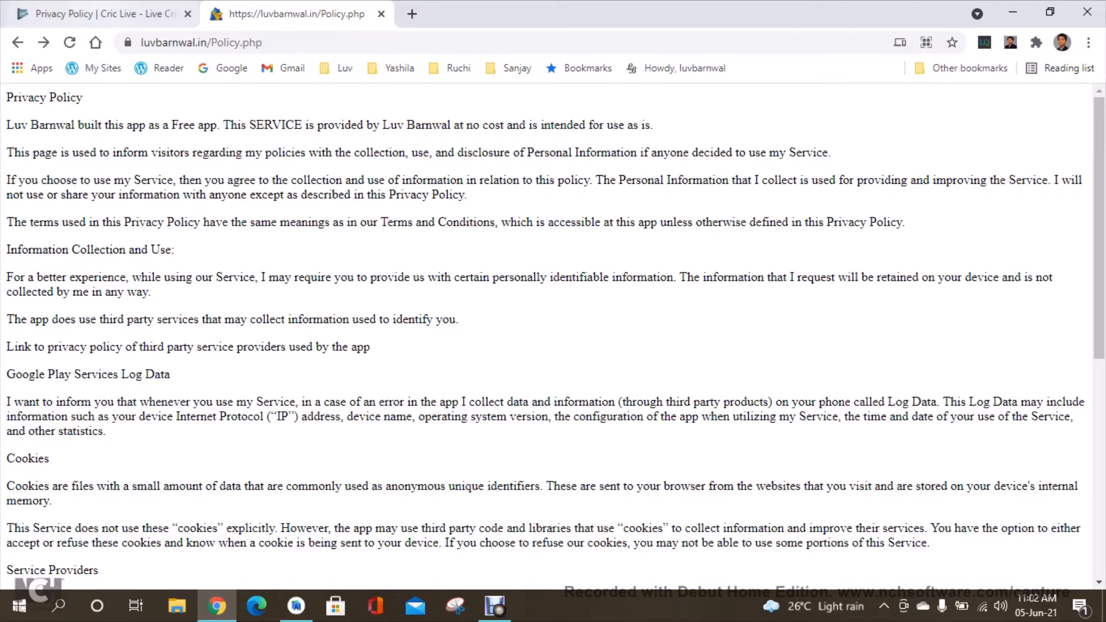
Paste the privacy policy page URL into the Privacy policy URL field and save it.
{"action": "left_click", "coordinate": [105, 14]}
{"action": "left_click", "coordinate": [501, 338]}
{"action": "key", "text": "ctrl+v"}
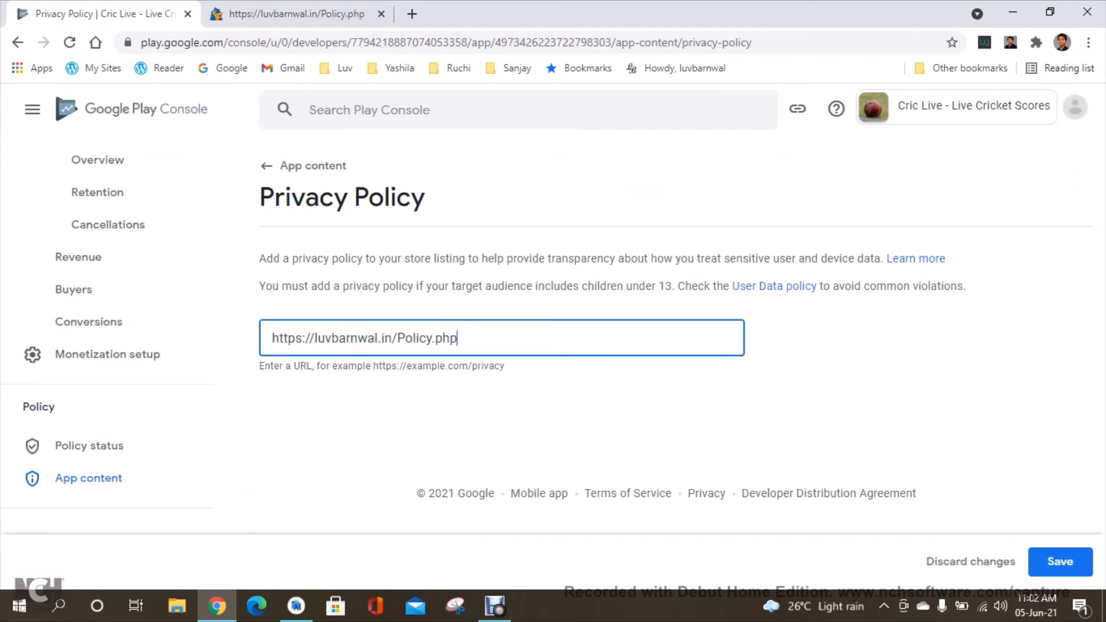
{"action": "left_click", "coordinate": [1060, 562]}
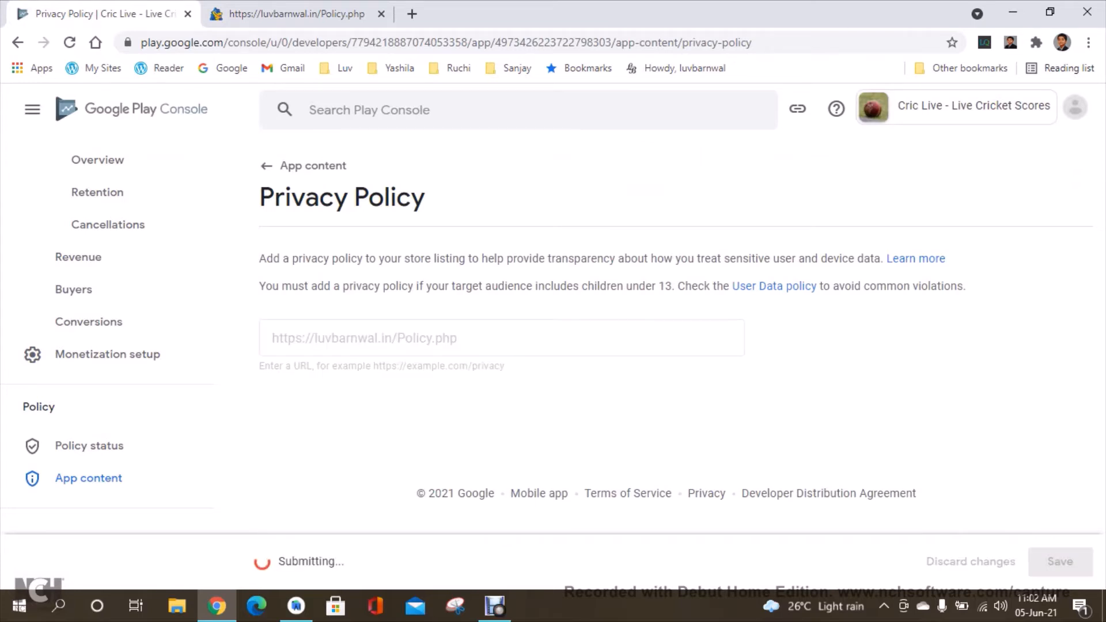
Declare in the Ads section that the app does not contain ads and save.
{"action": "left_click", "coordinate": [306, 166]}
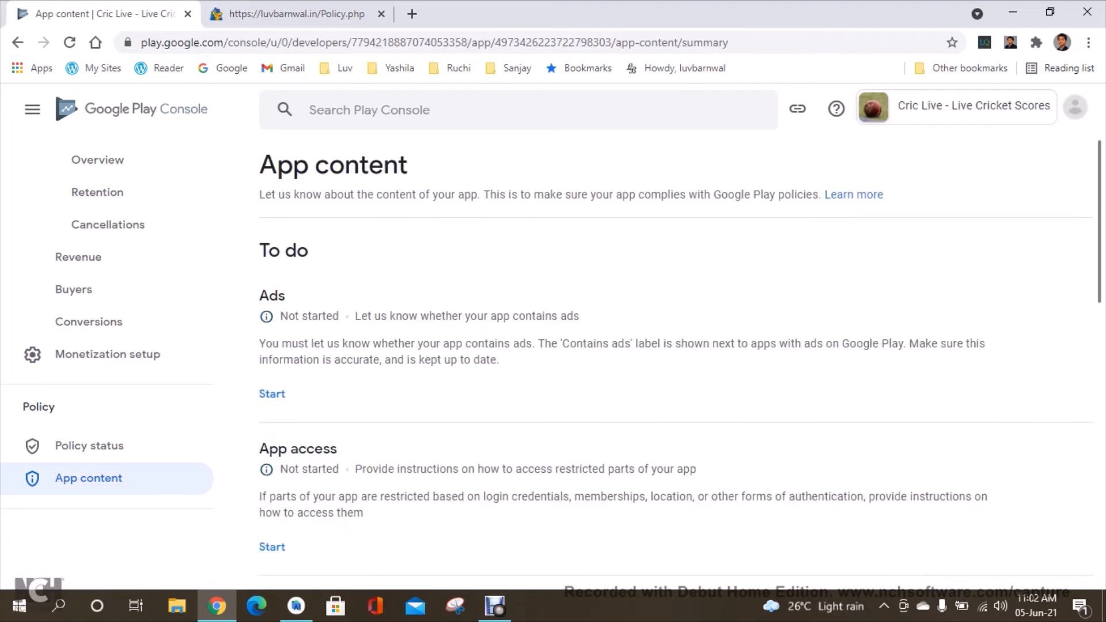
{"action": "left_click", "coordinate": [272, 394]}
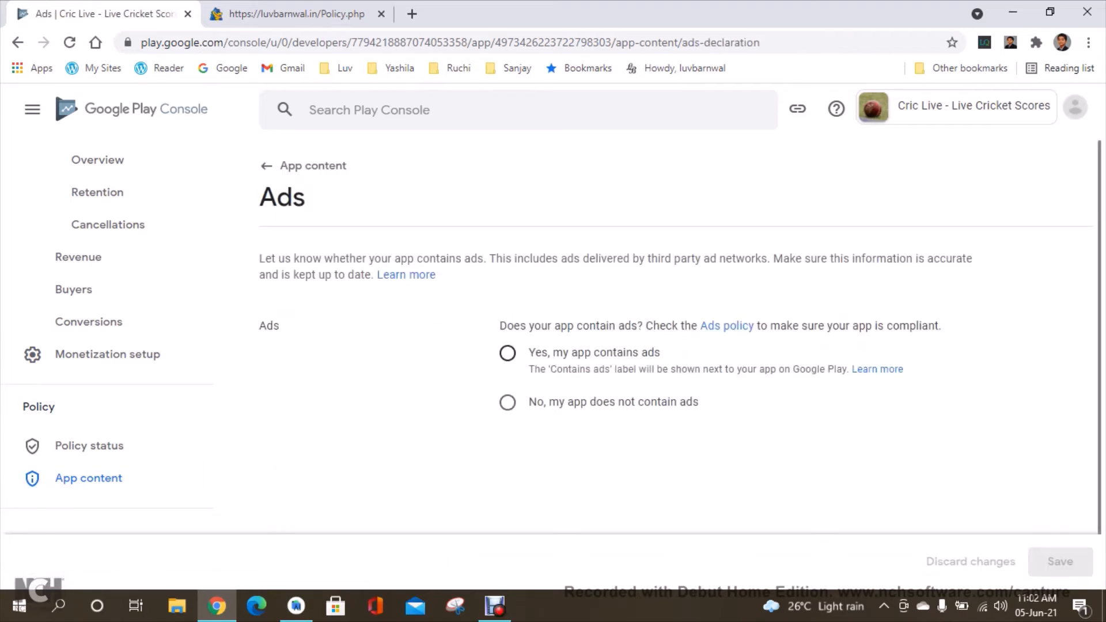
{"action": "left_click", "coordinate": [508, 403]}
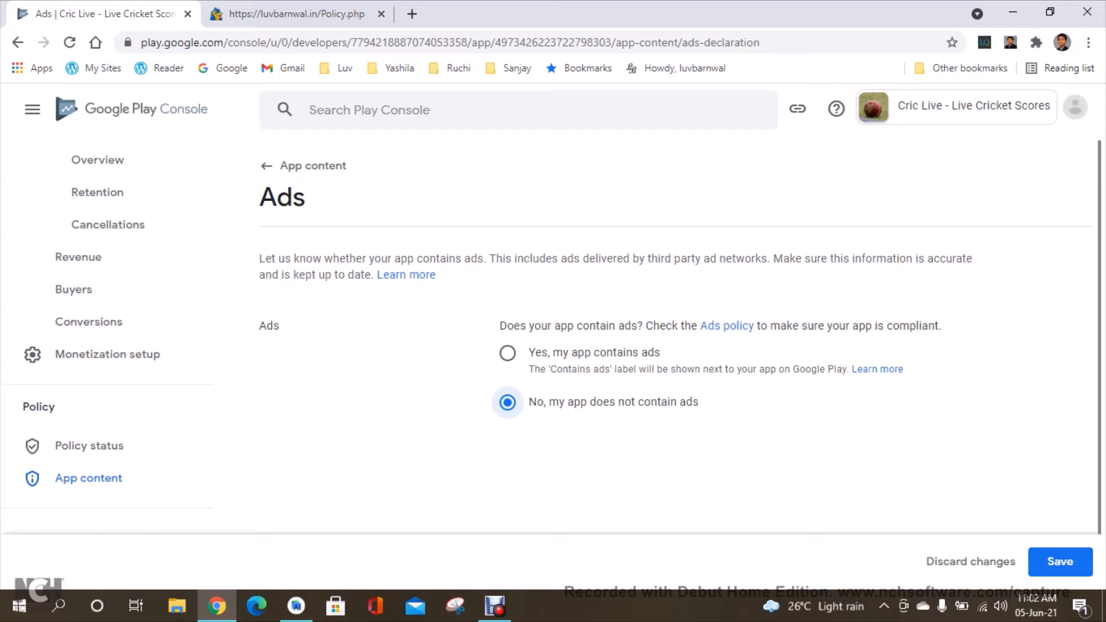
{"action": "left_click", "coordinate": [1060, 562]}
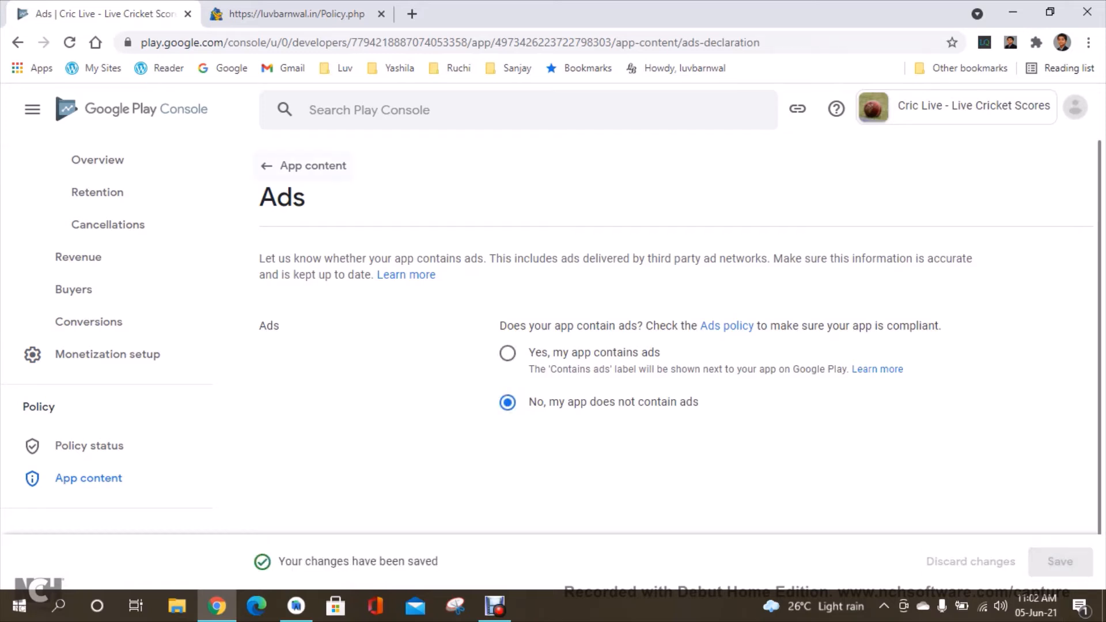
Declare in App access that all functionality is available without special access, and save.
{"action": "left_click", "coordinate": [306, 166]}
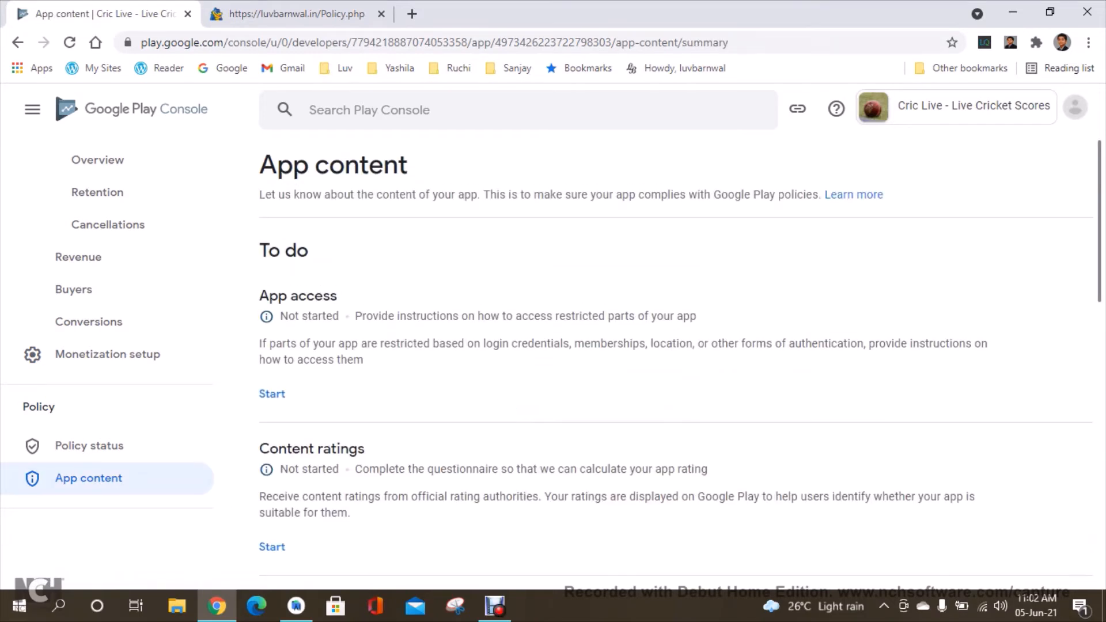
{"action": "left_click", "coordinate": [272, 393]}
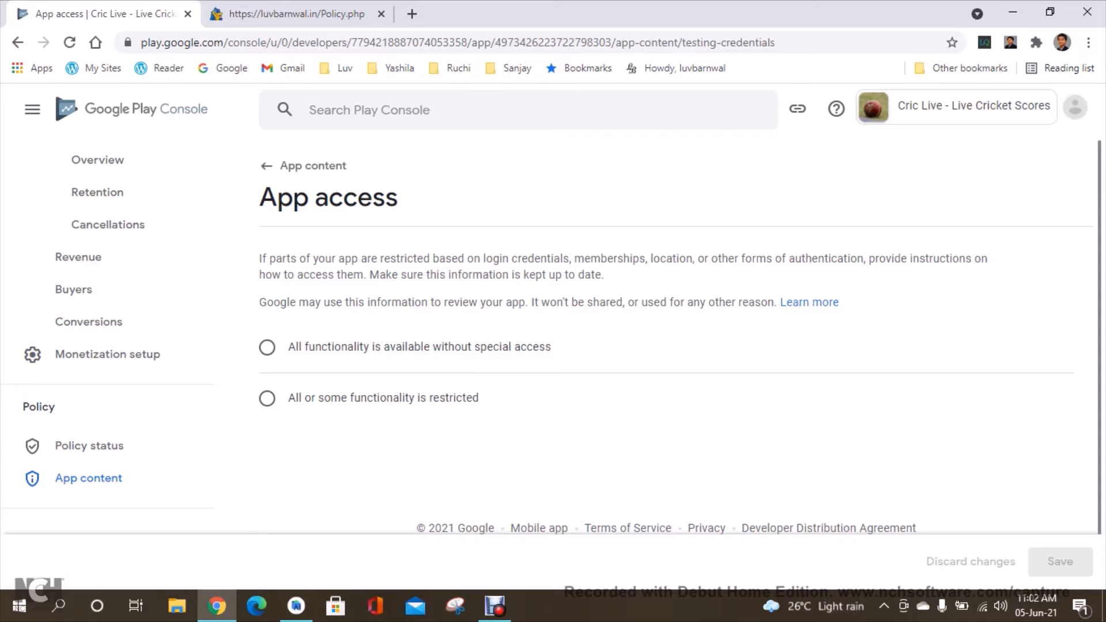
{"action": "left_click", "coordinate": [267, 347]}
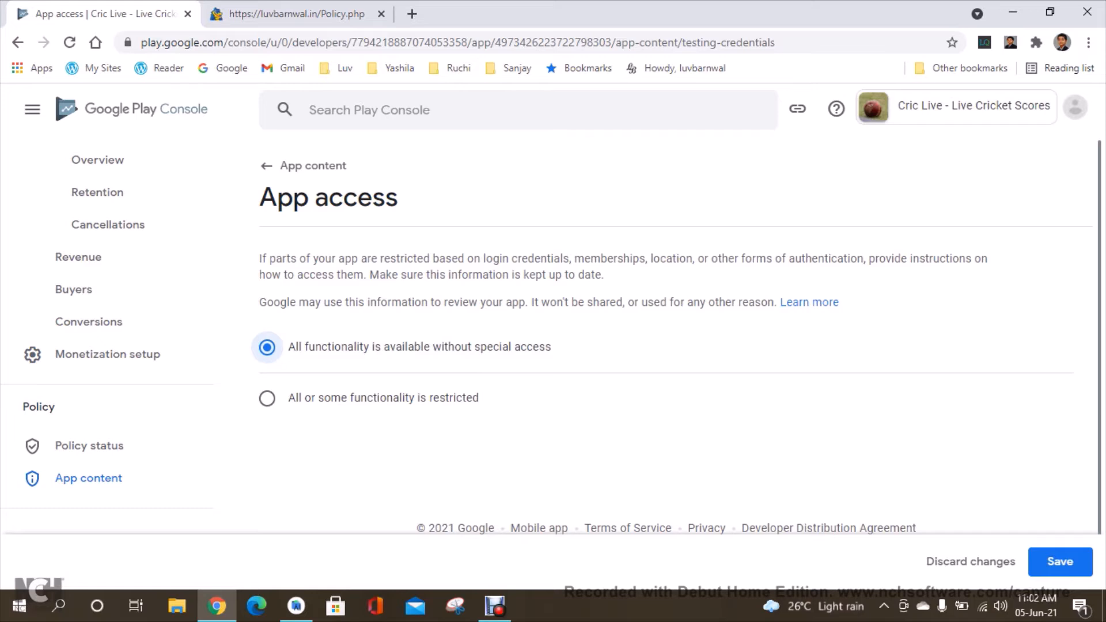
{"action": "left_click", "coordinate": [1060, 562]}
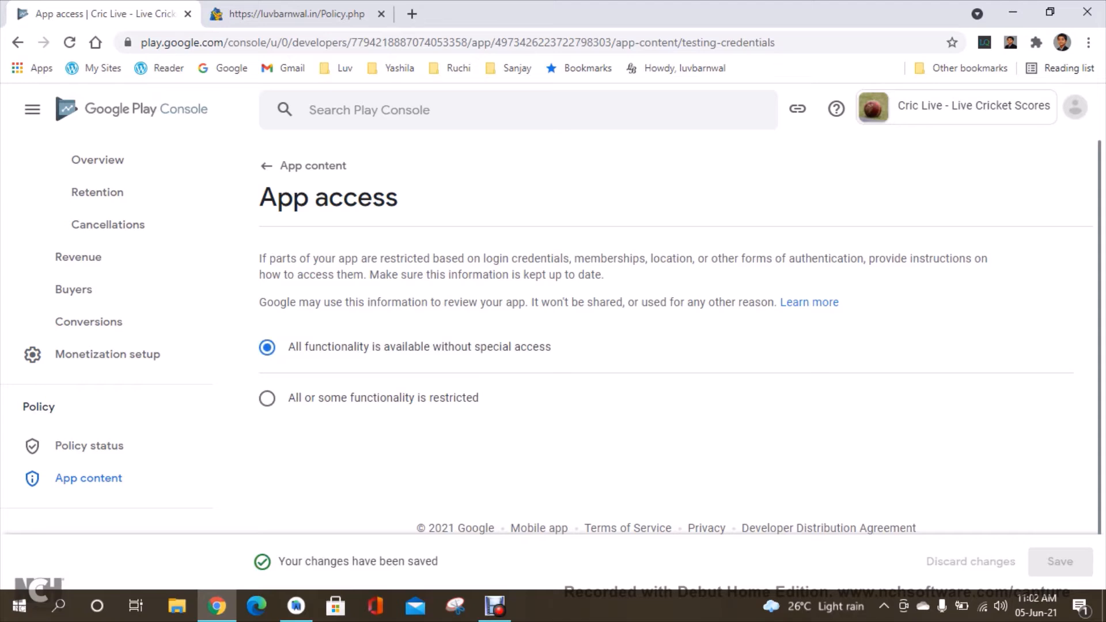
Start the content rating questionnaire and enter the developer's contact e-mail address.
{"action": "left_click", "coordinate": [306, 166]}
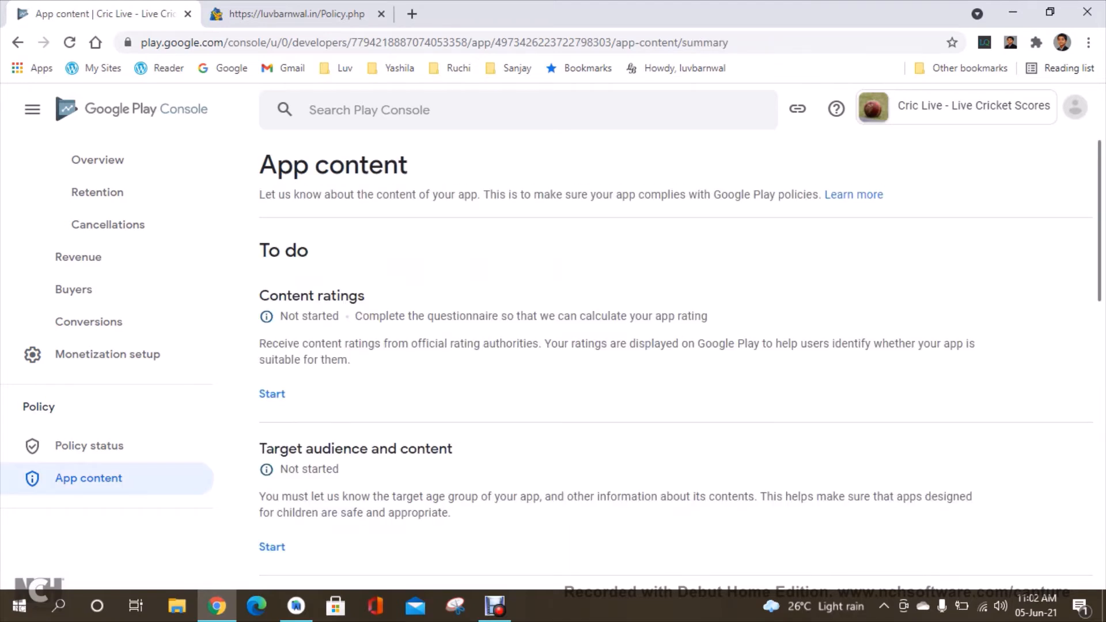
{"action": "left_click", "coordinate": [272, 394]}
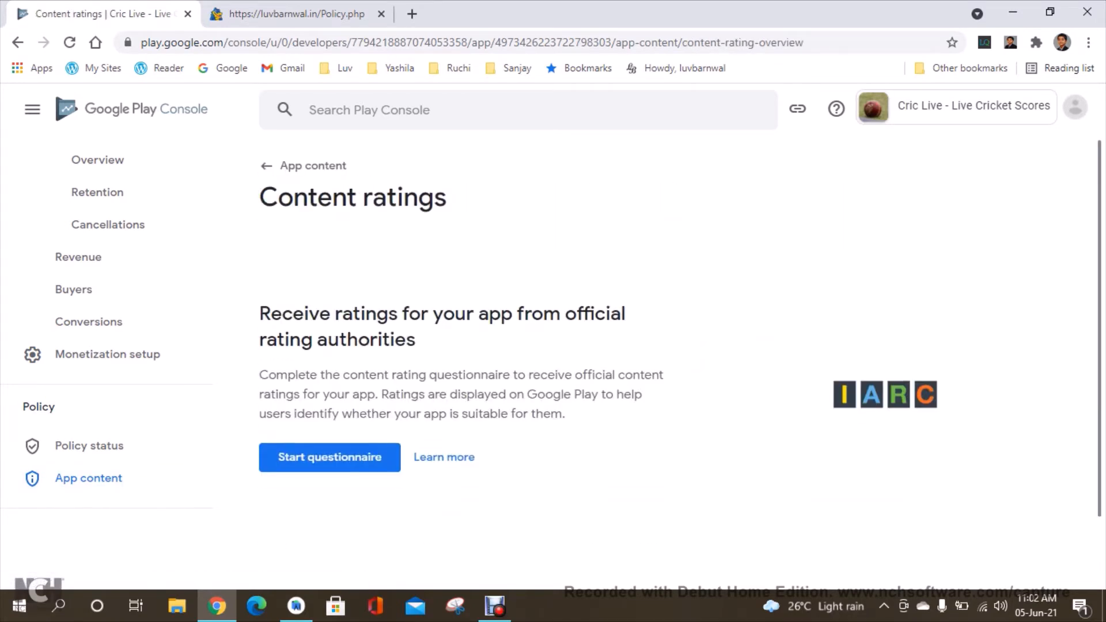
{"action": "left_click", "coordinate": [330, 457]}
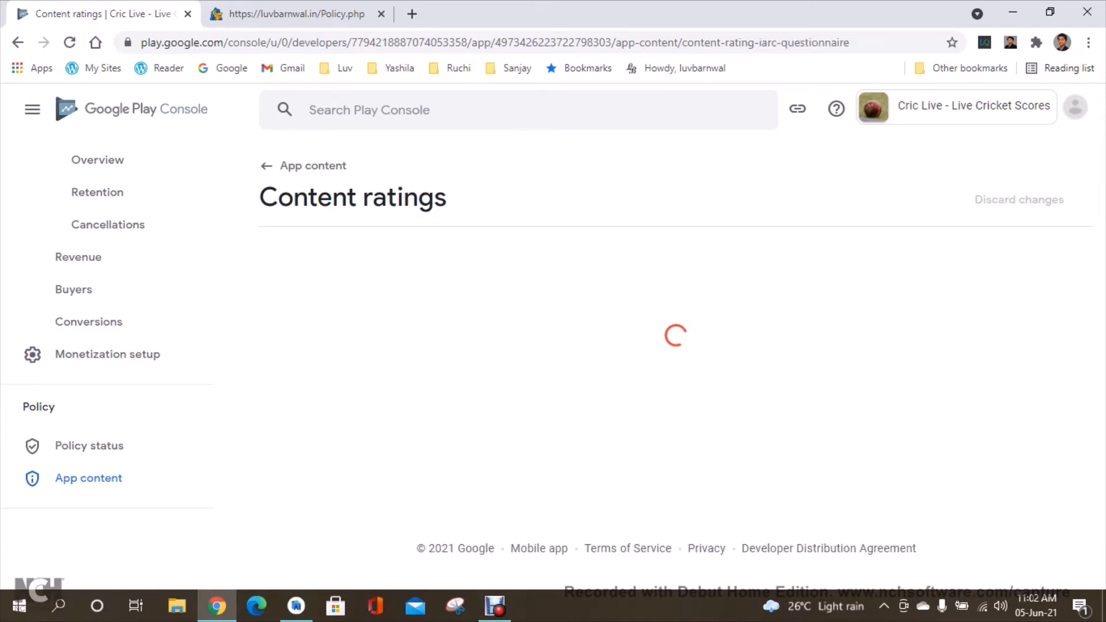
{"action": "left_click", "coordinate": [744, 346]}
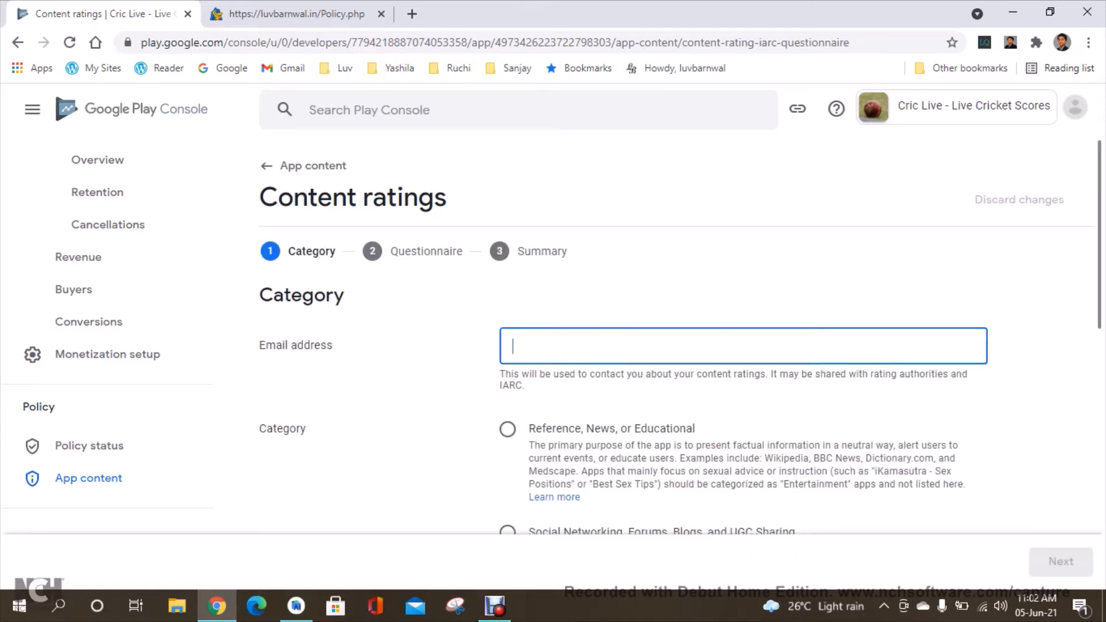
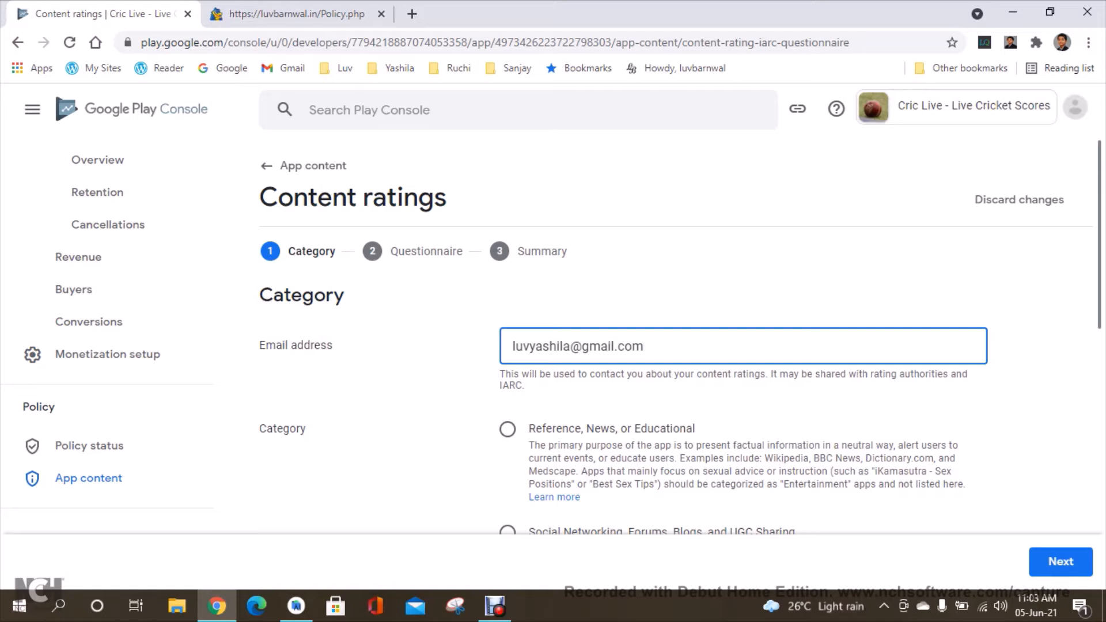
Choose Entertainment as the app category and continue to the questionnaire.
{"action": "left_click", "coordinate": [380, 386]}
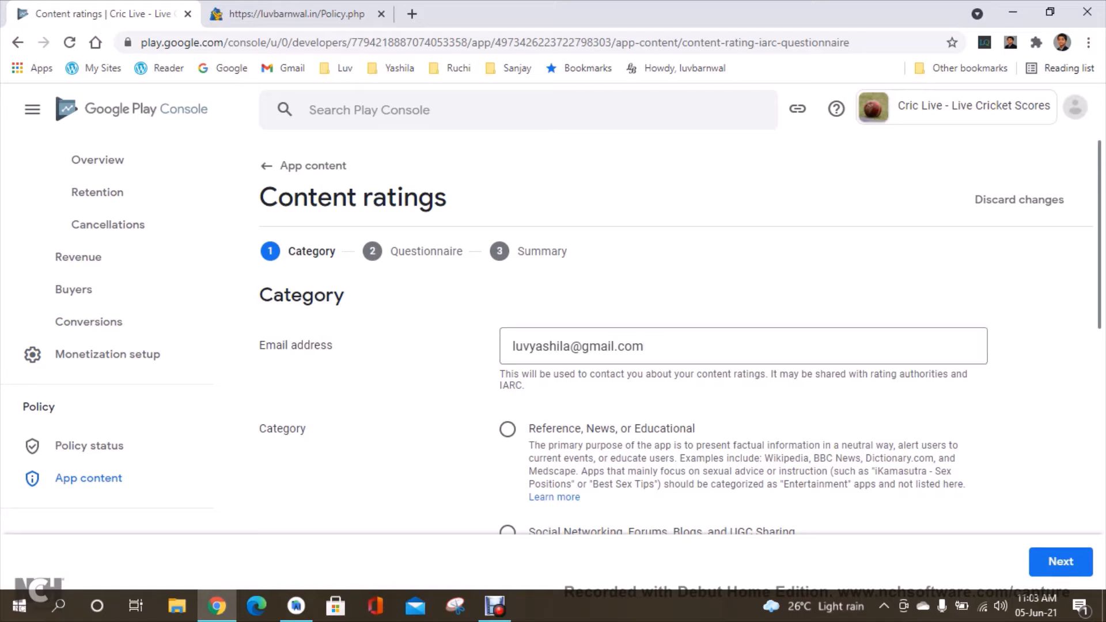
{"action": "scroll", "coordinate": [680, 380], "scroll_direction": "down", "scroll_amount": 1}
{"action": "scroll", "coordinate": [680, 346], "scroll_direction": "down", "scroll_amount": 1}
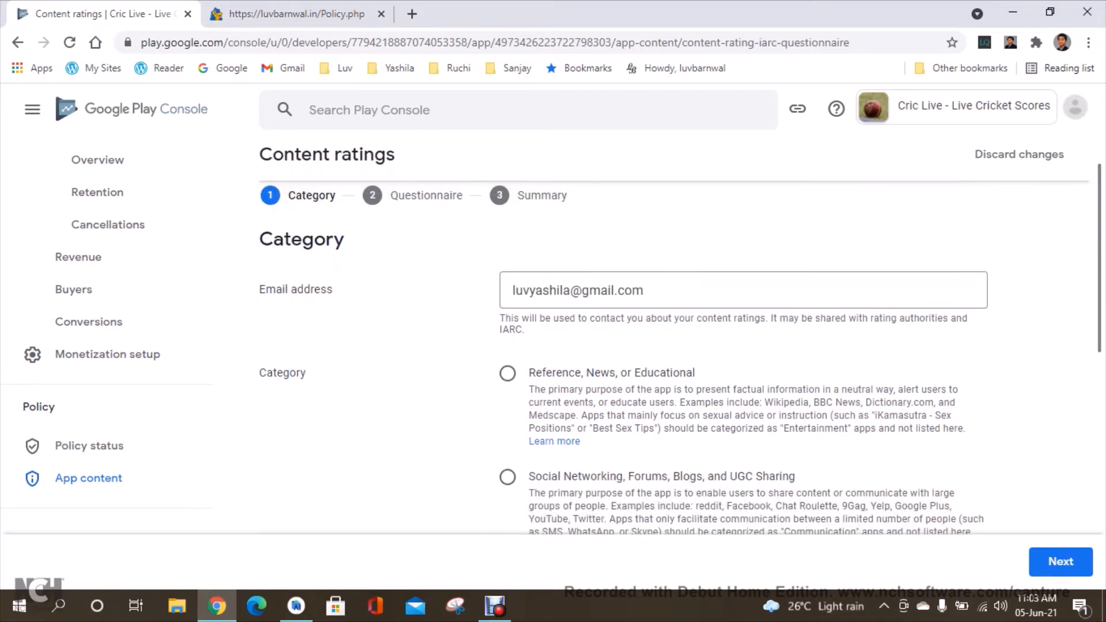
{"action": "scroll", "coordinate": [680, 358], "scroll_direction": "down", "scroll_amount": 1}
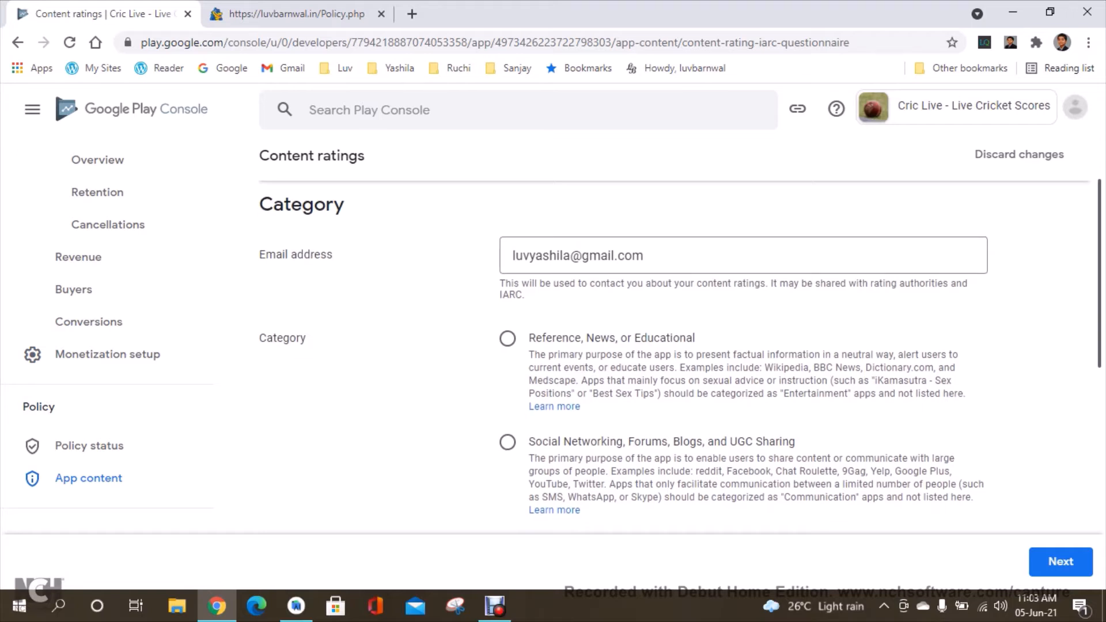
{"action": "scroll", "coordinate": [680, 357], "scroll_direction": "down", "scroll_amount": 1}
{"action": "scroll", "coordinate": [680, 358], "scroll_direction": "down", "scroll_amount": 1}
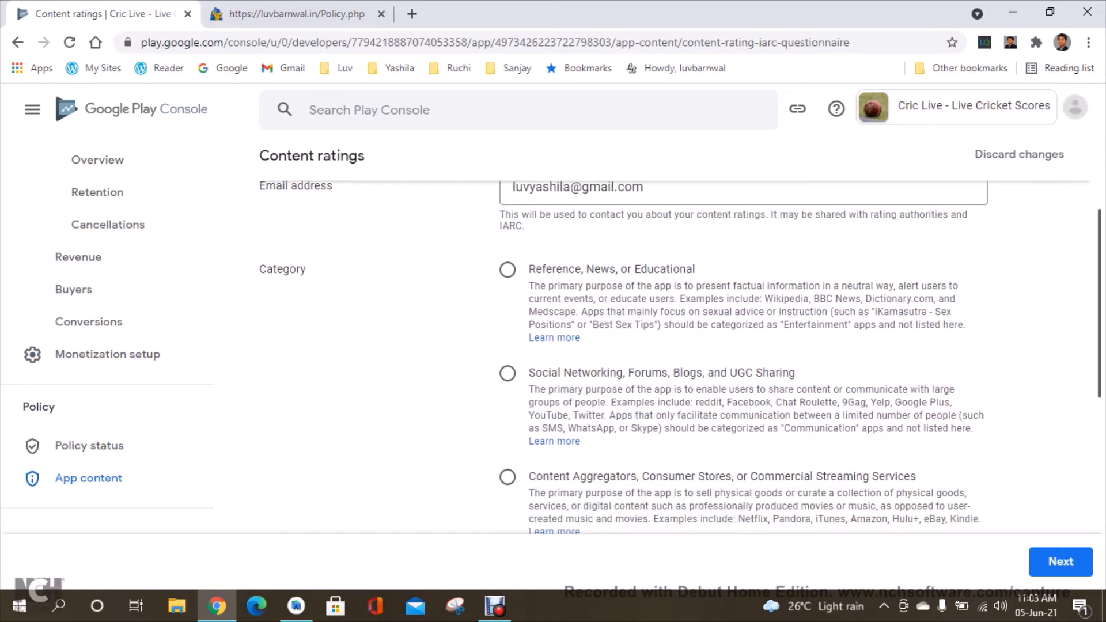
{"action": "scroll", "coordinate": [680, 357], "scroll_direction": "down", "scroll_amount": 3}
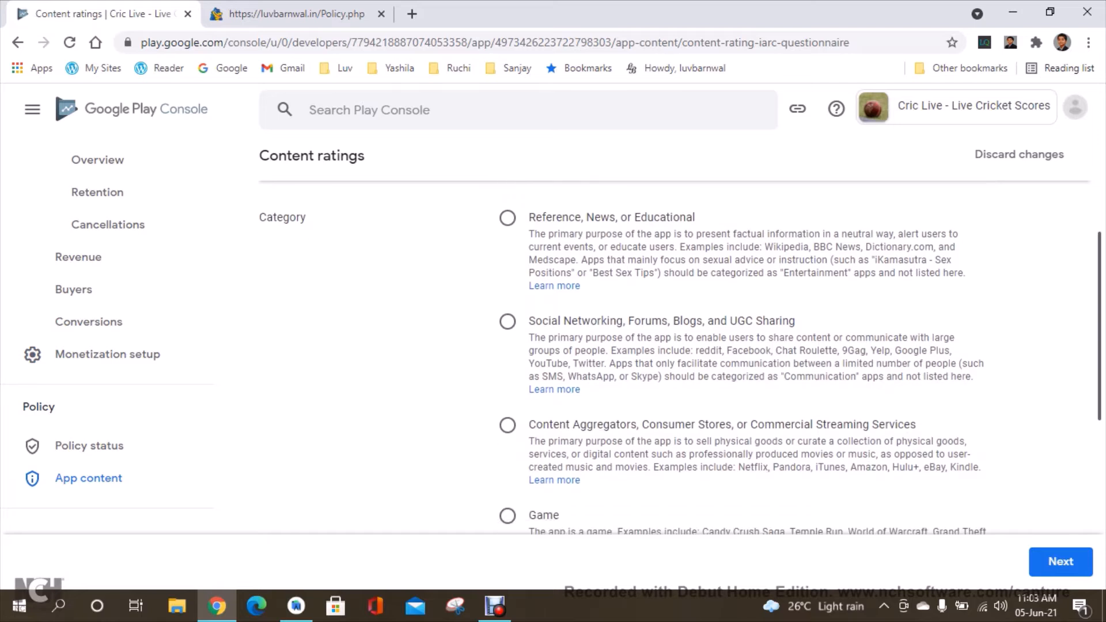
{"action": "scroll", "coordinate": [680, 357], "scroll_direction": "down", "scroll_amount": 2}
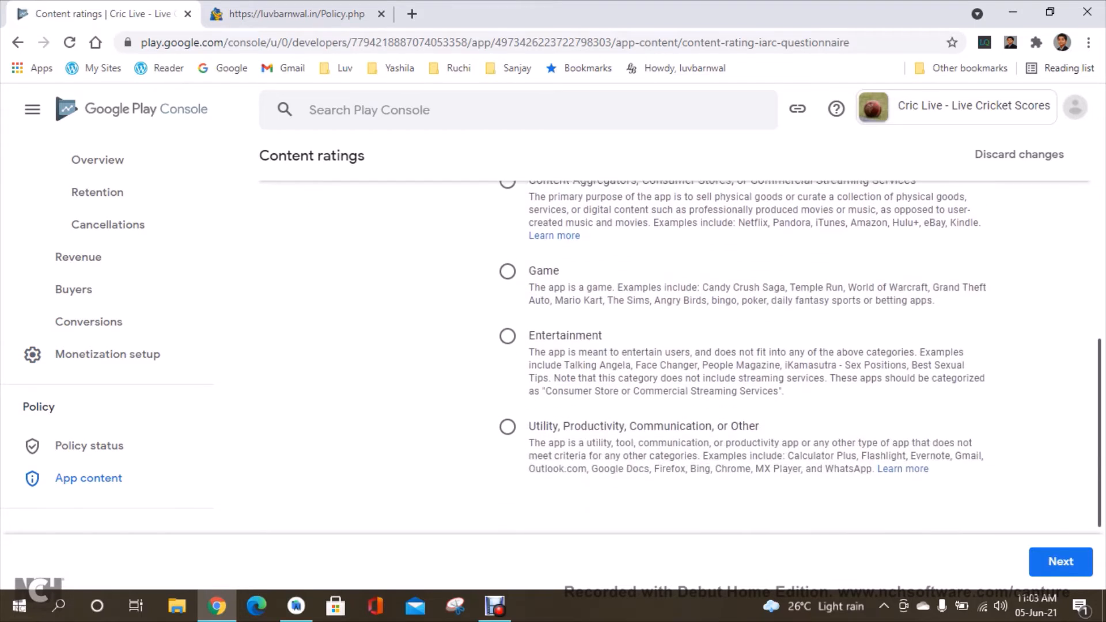
{"action": "left_click", "coordinate": [507, 327]}
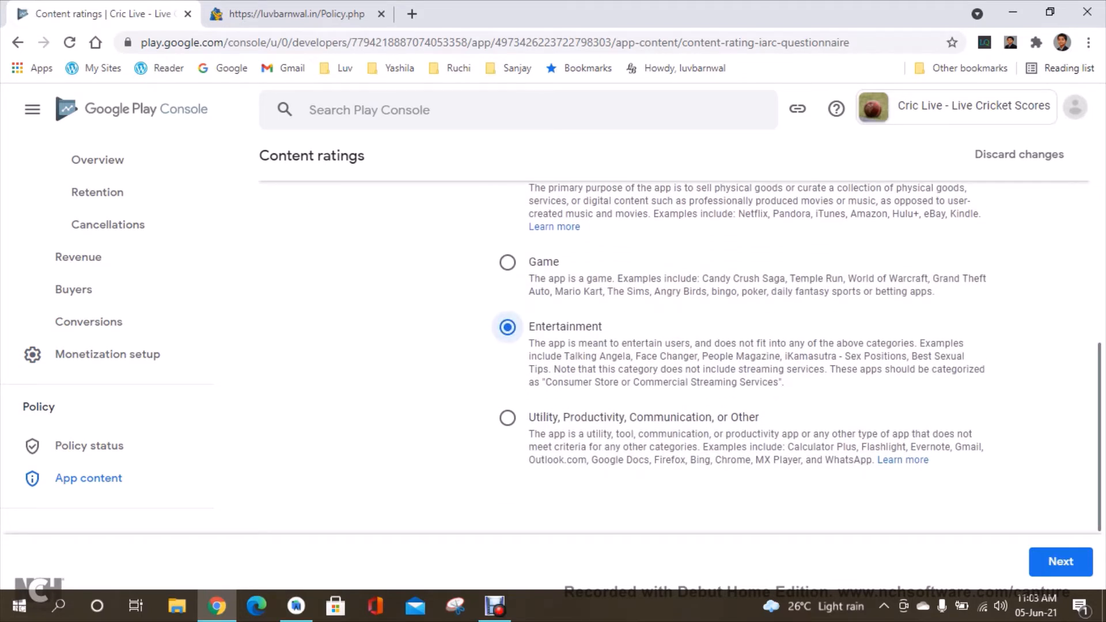
{"action": "scroll", "coordinate": [508, 327], "scroll_direction": "up", "scroll_amount": 1}
{"action": "scroll", "coordinate": [680, 357], "scroll_direction": "up", "scroll_amount": 1}
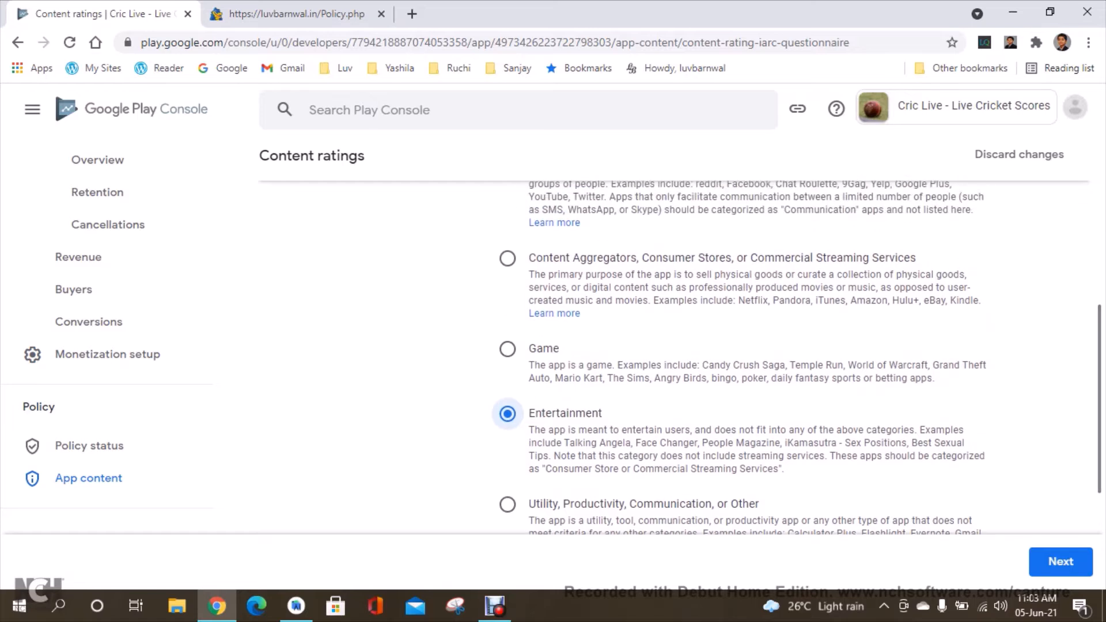
{"action": "scroll", "coordinate": [680, 357], "scroll_direction": "up", "scroll_amount": 2}
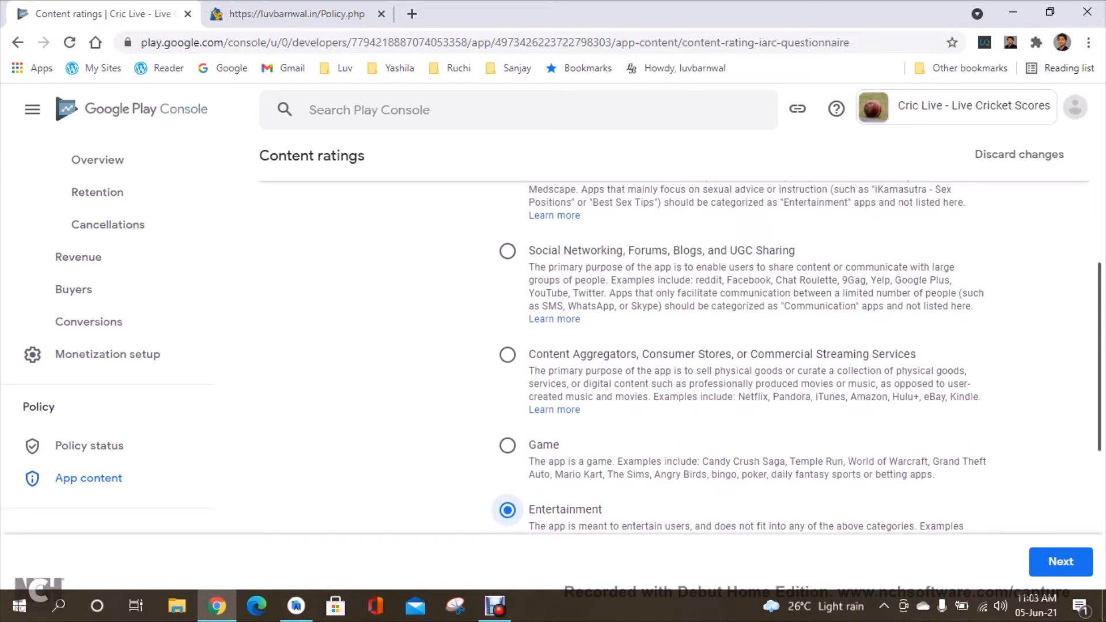
{"action": "scroll", "coordinate": [680, 358], "scroll_direction": "up", "scroll_amount": 2}
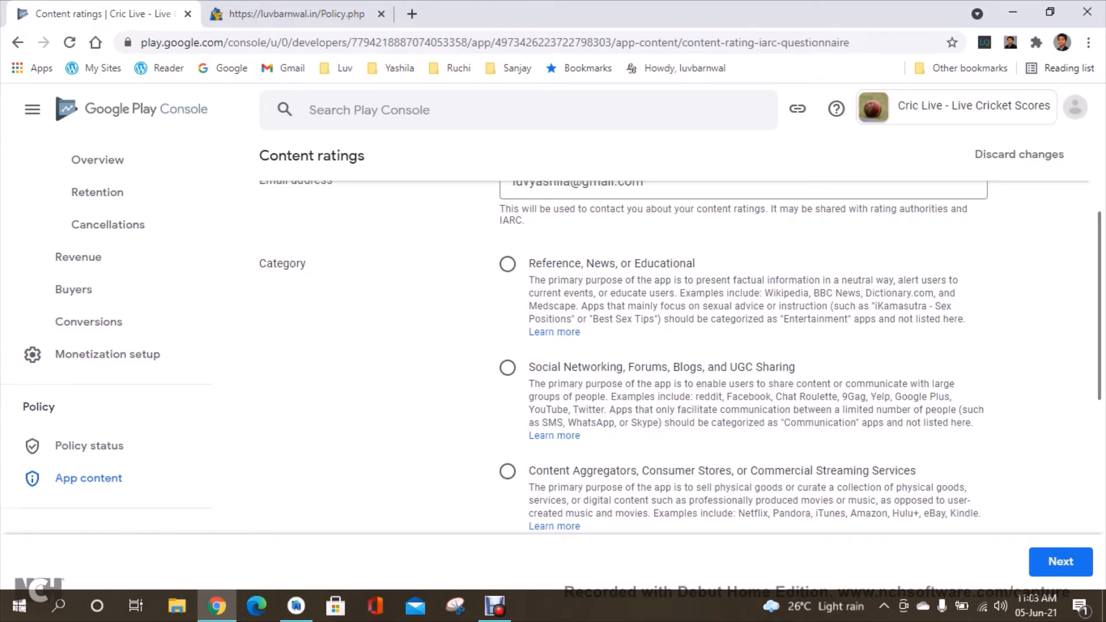
{"action": "scroll", "coordinate": [680, 357], "scroll_direction": "down", "scroll_amount": 8}
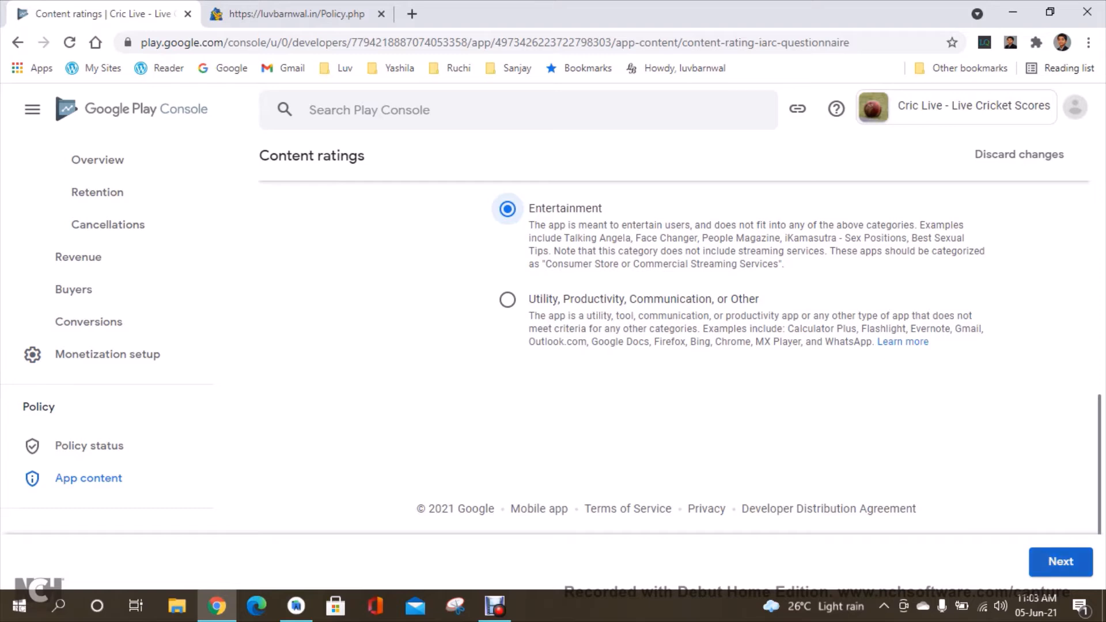
{"action": "left_click", "coordinate": [1061, 562]}
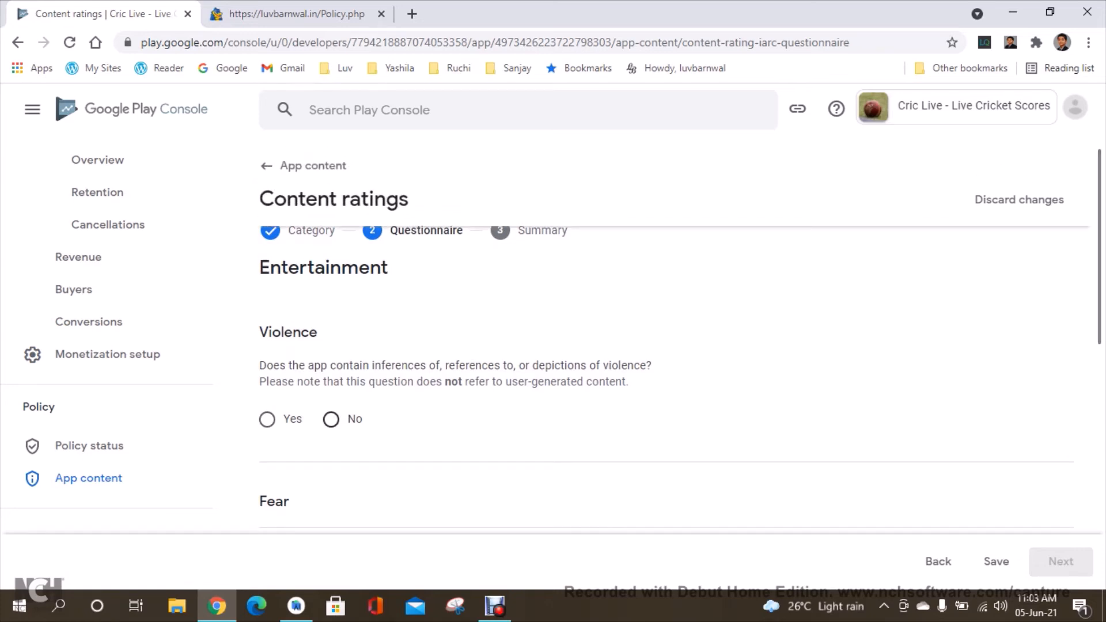
Answer No to the violence, fear, sexuality, gambling, language, controlled substance and crude humor questions.
{"action": "left_click", "coordinate": [331, 419]}
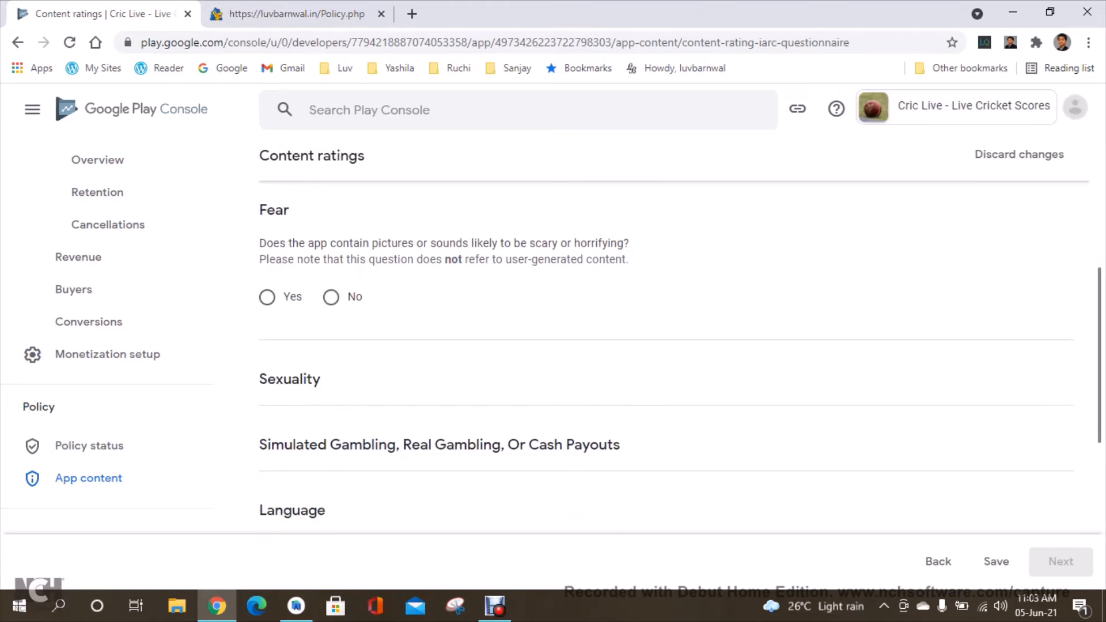
{"action": "left_click", "coordinate": [330, 297]}
{"action": "left_click", "coordinate": [331, 466]}
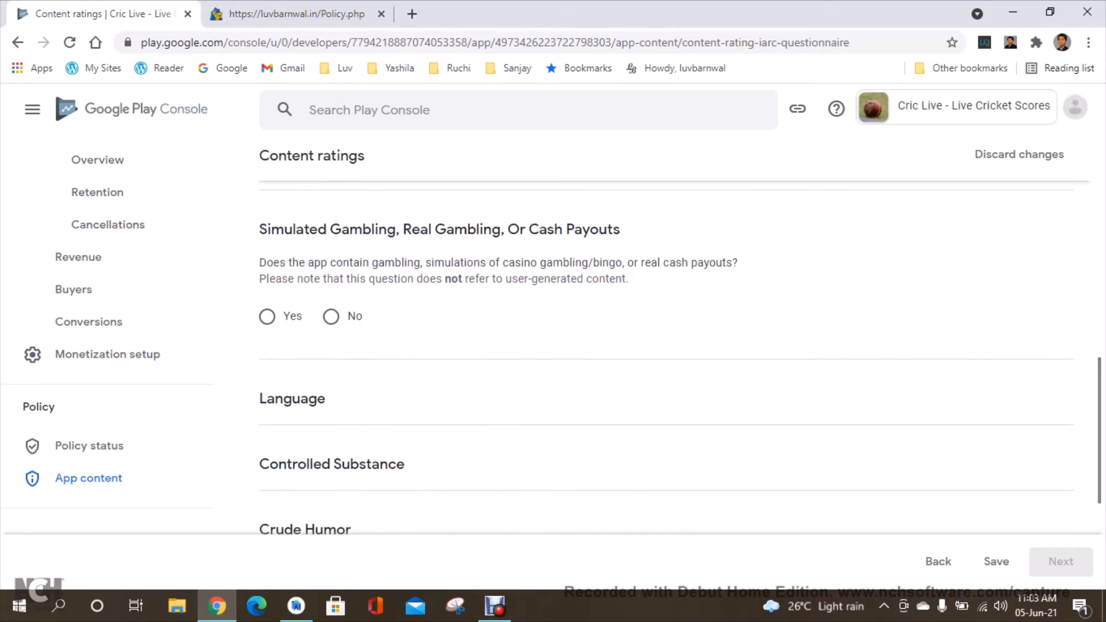
{"action": "left_click", "coordinate": [331, 316]}
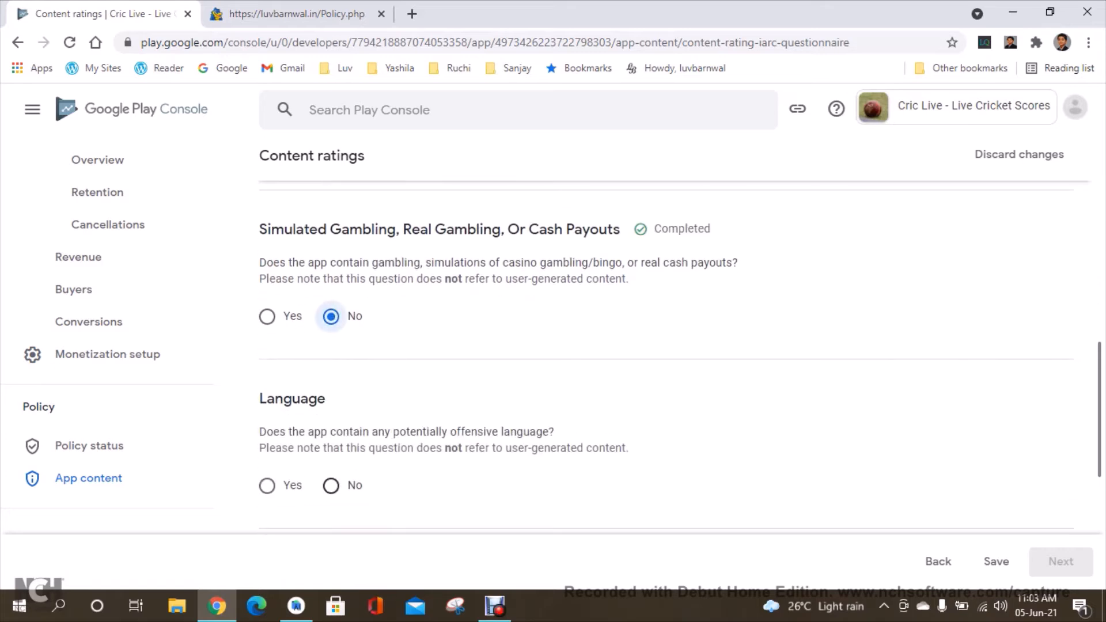
{"action": "left_click", "coordinate": [331, 485]}
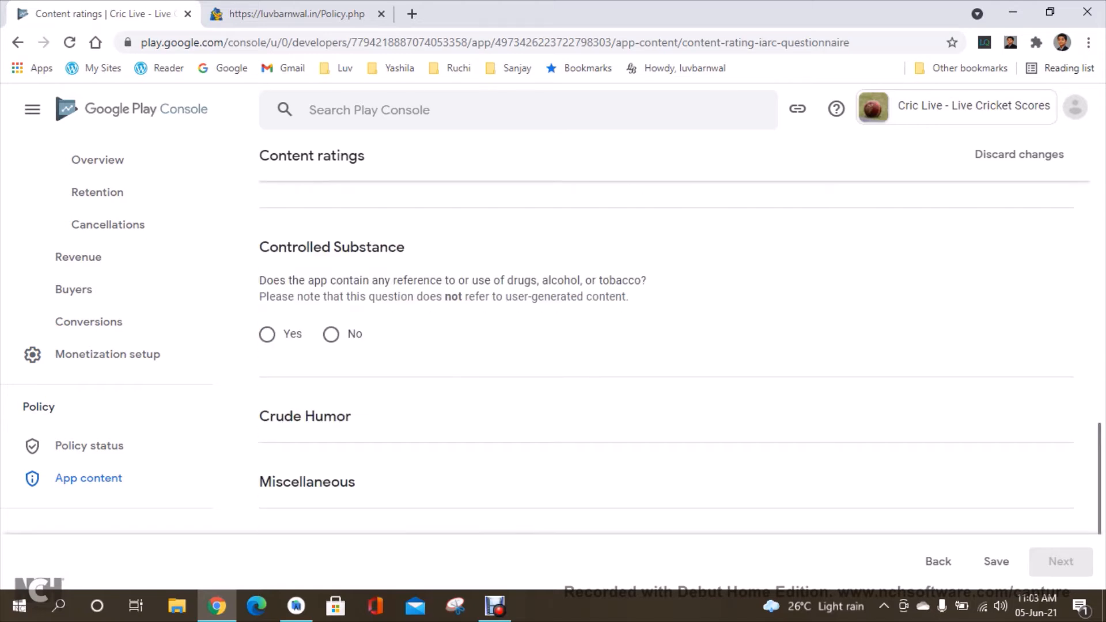
{"action": "left_click", "coordinate": [331, 334]}
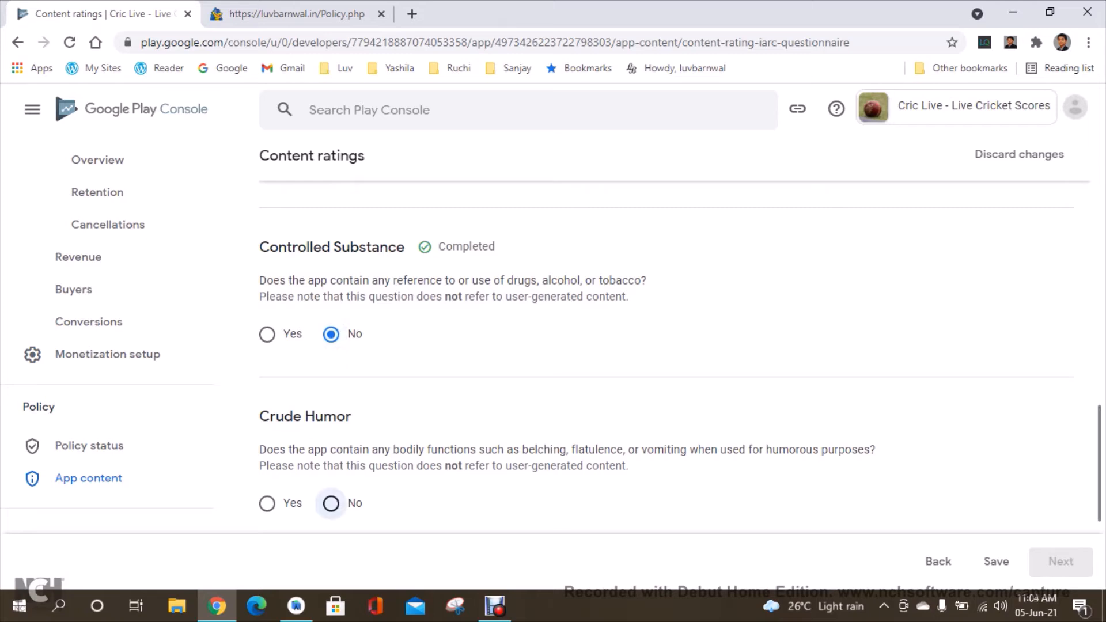
{"action": "left_click", "coordinate": [331, 503]}
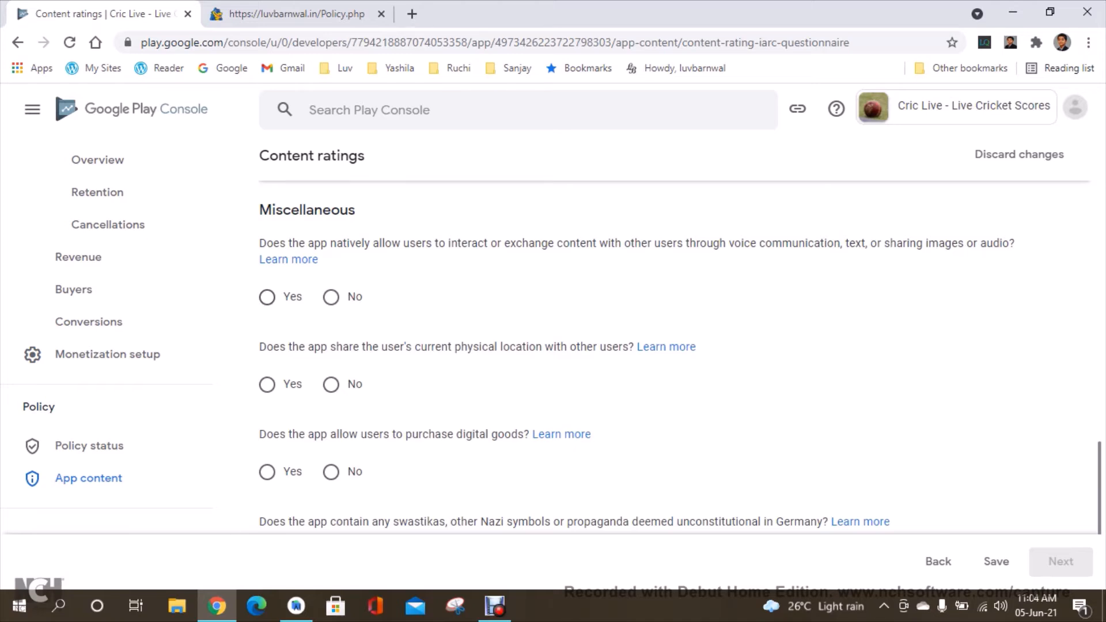
Answer No to all Miscellaneous questions, save the questionnaire and go to its summary.
{"action": "left_click", "coordinate": [331, 298]}
{"action": "left_click", "coordinate": [331, 384]}
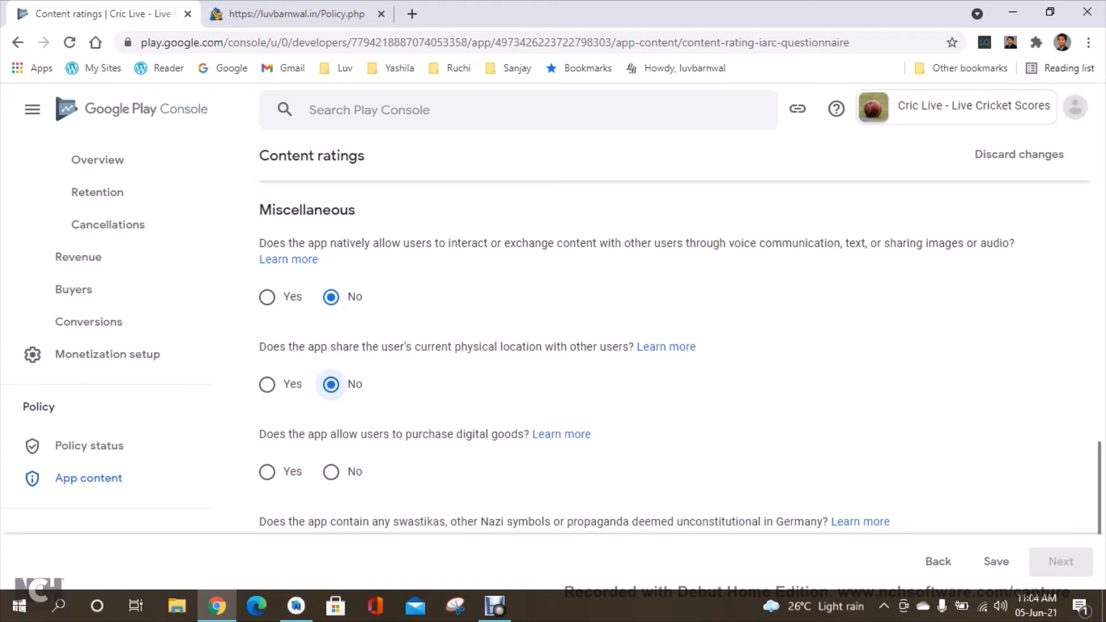
{"action": "left_click", "coordinate": [331, 472]}
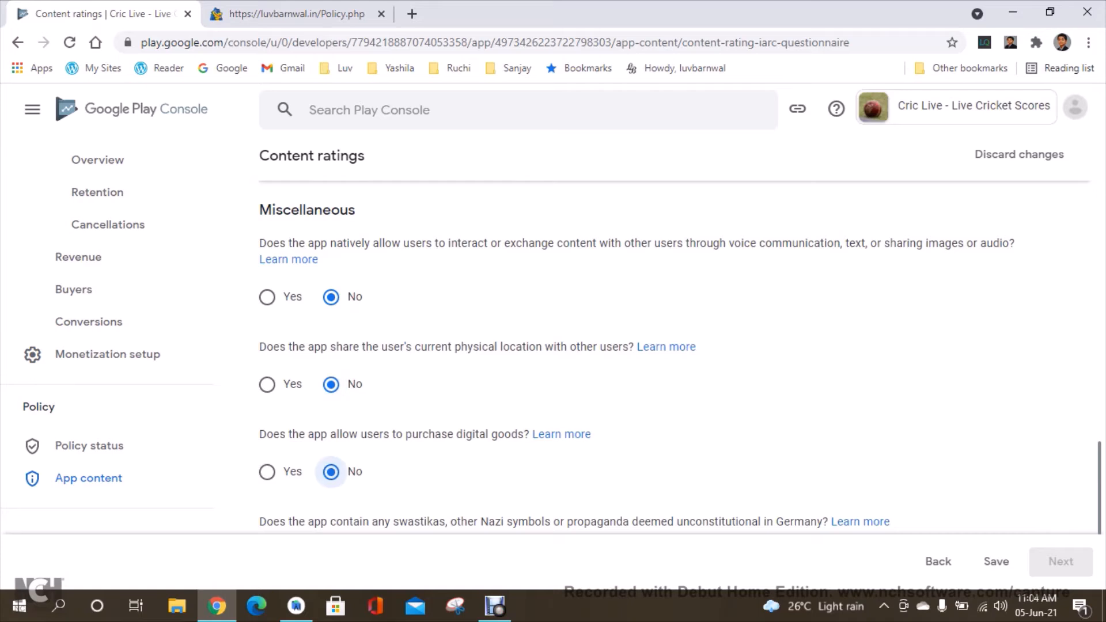
{"action": "key", "text": "ctrl+a"}
{"action": "left_click", "coordinate": [645, 385]}
{"action": "scroll", "coordinate": [680, 346], "scroll_direction": "down", "scroll_amount": 4}
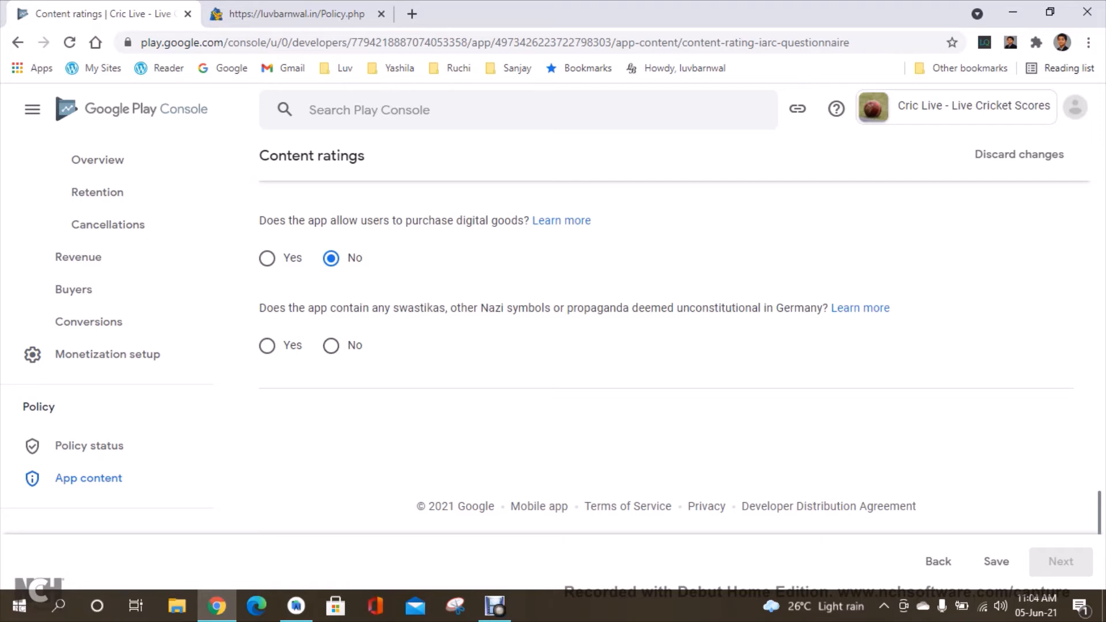
{"action": "left_click", "coordinate": [331, 346]}
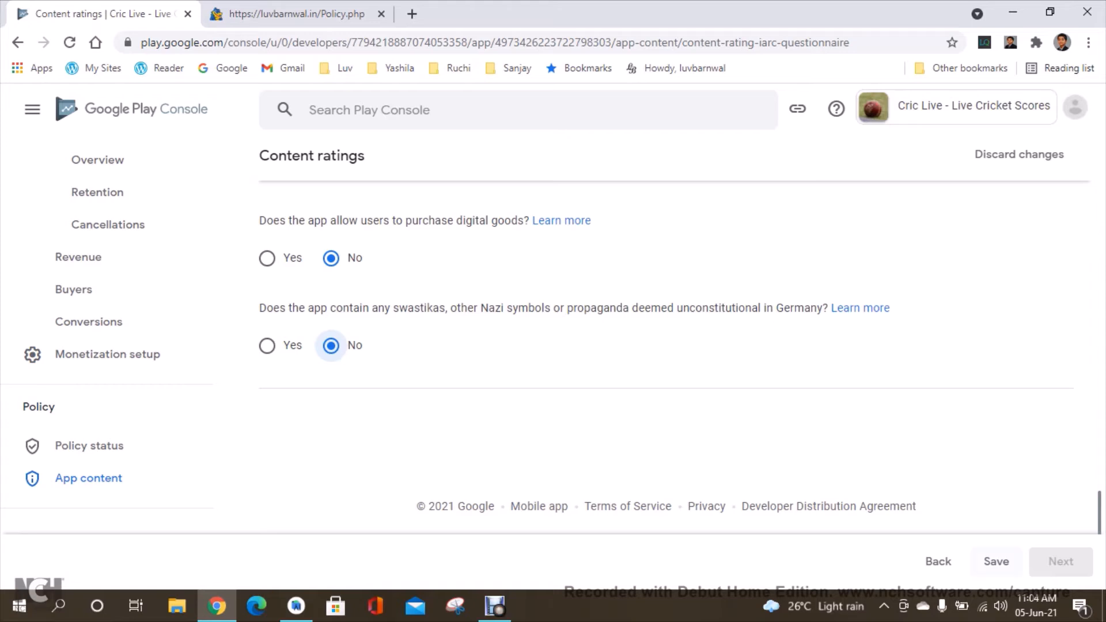
{"action": "left_click", "coordinate": [996, 561]}
{"action": "left_click", "coordinate": [1061, 562]}
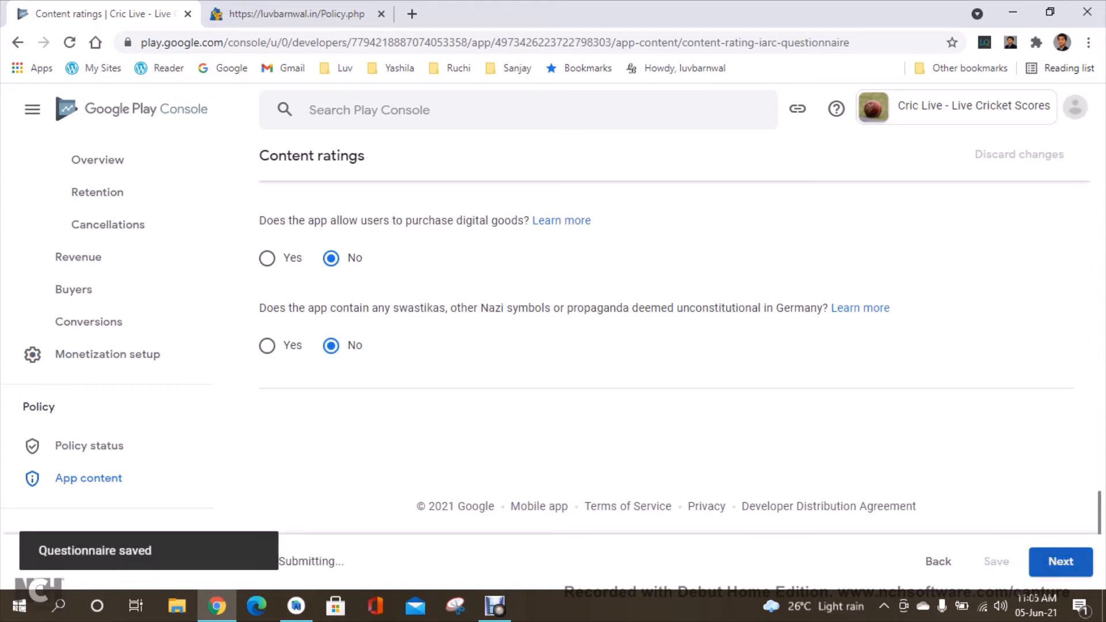
Review the regional ratings in the questionnaire summary.
{"action": "scroll", "coordinate": [680, 355], "scroll_direction": "down", "scroll_amount": 5}
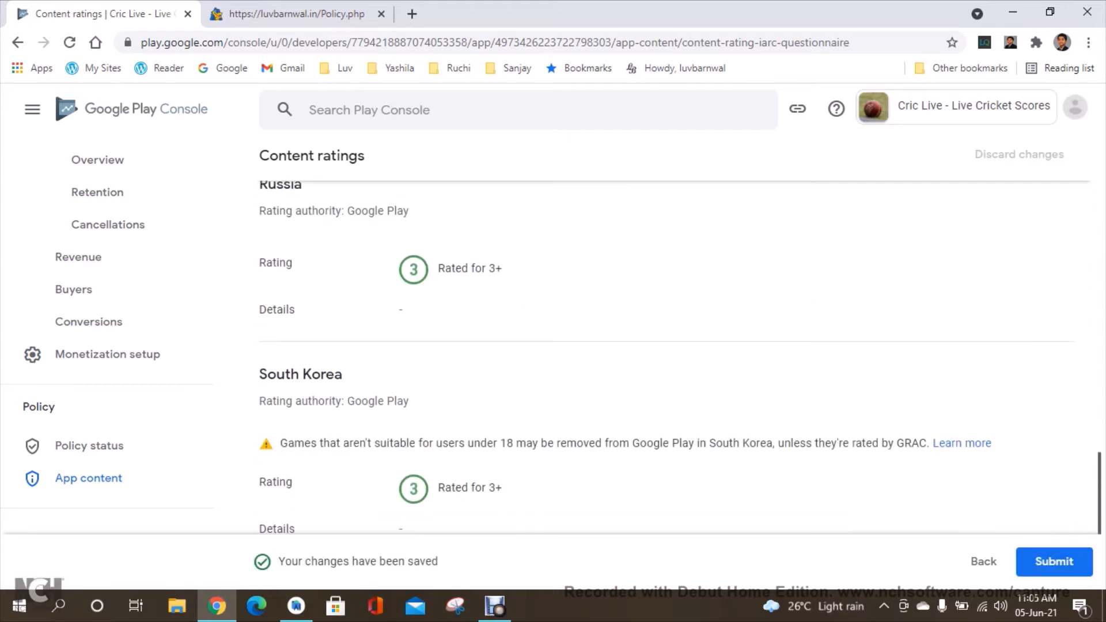
{"action": "scroll", "coordinate": [680, 354], "scroll_direction": "up", "scroll_amount": 5}
{"action": "scroll", "coordinate": [666, 364], "scroll_direction": "up", "scroll_amount": 10}
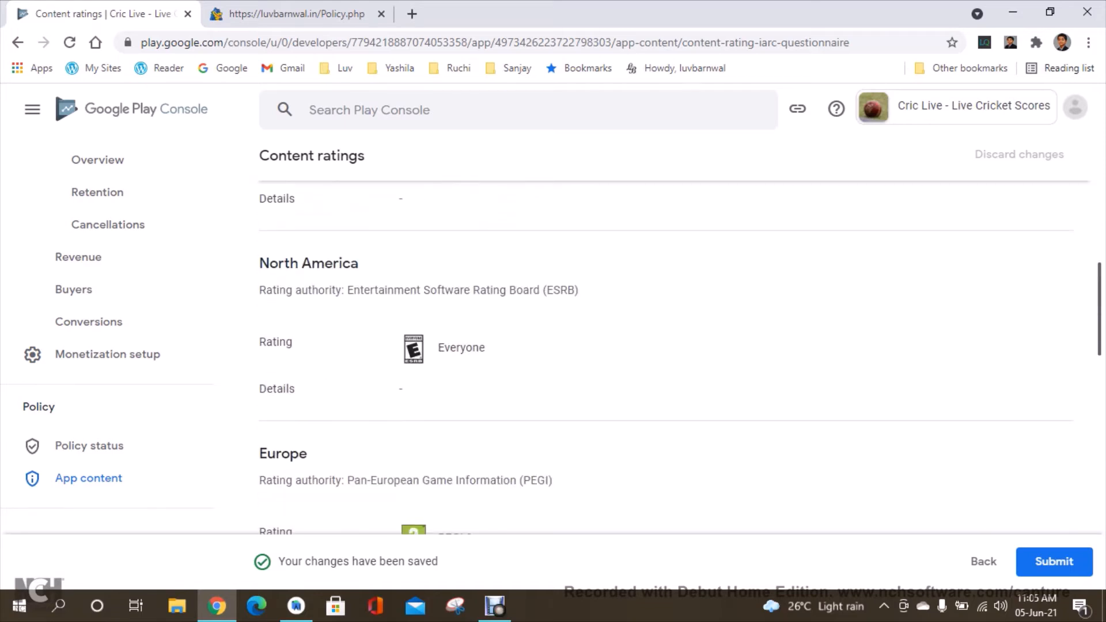
Submit the content rating questionnaire and return to the App content page.
{"action": "left_click", "coordinate": [1055, 562]}
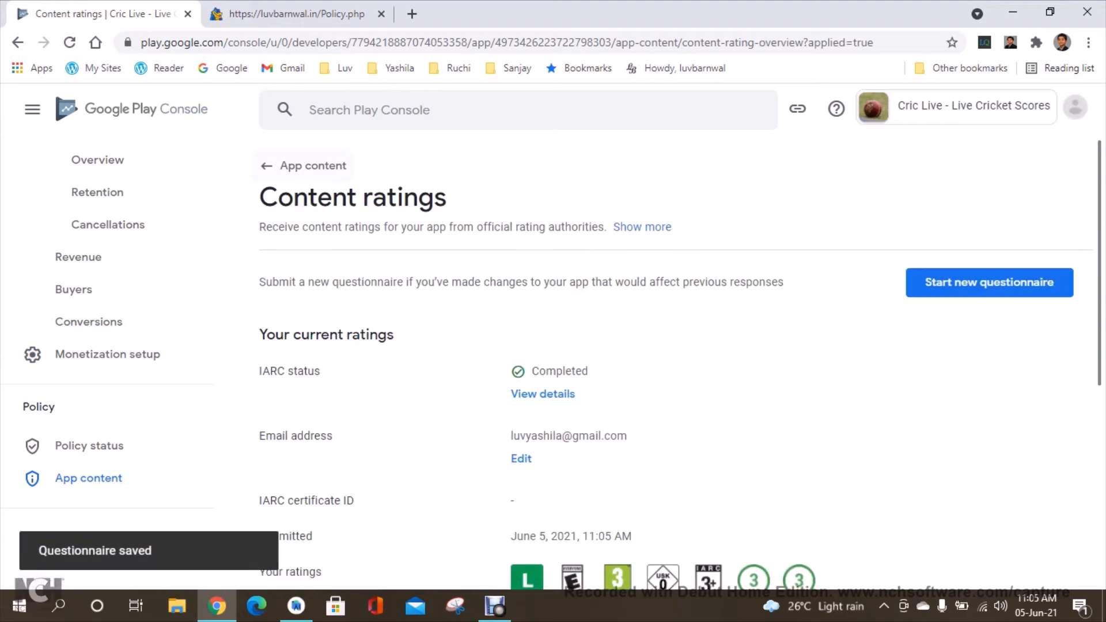
{"action": "left_click", "coordinate": [305, 166]}
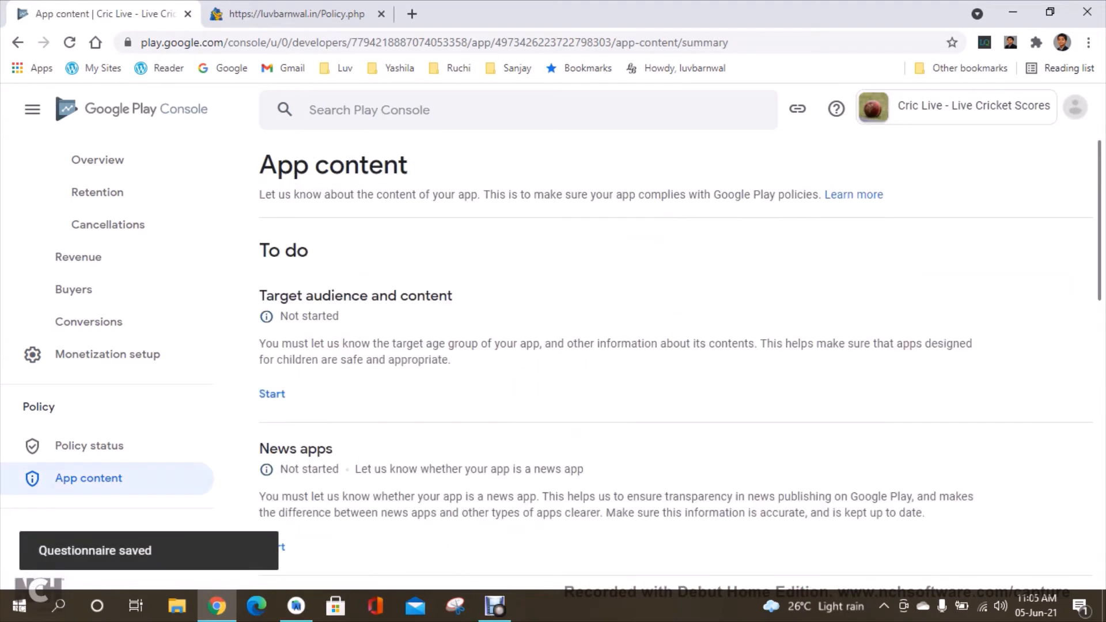
Start the Target audience and content declaration, select every age group from 5 and under to 18 and over, and confirm the children warning.
{"action": "left_click", "coordinate": [272, 394]}
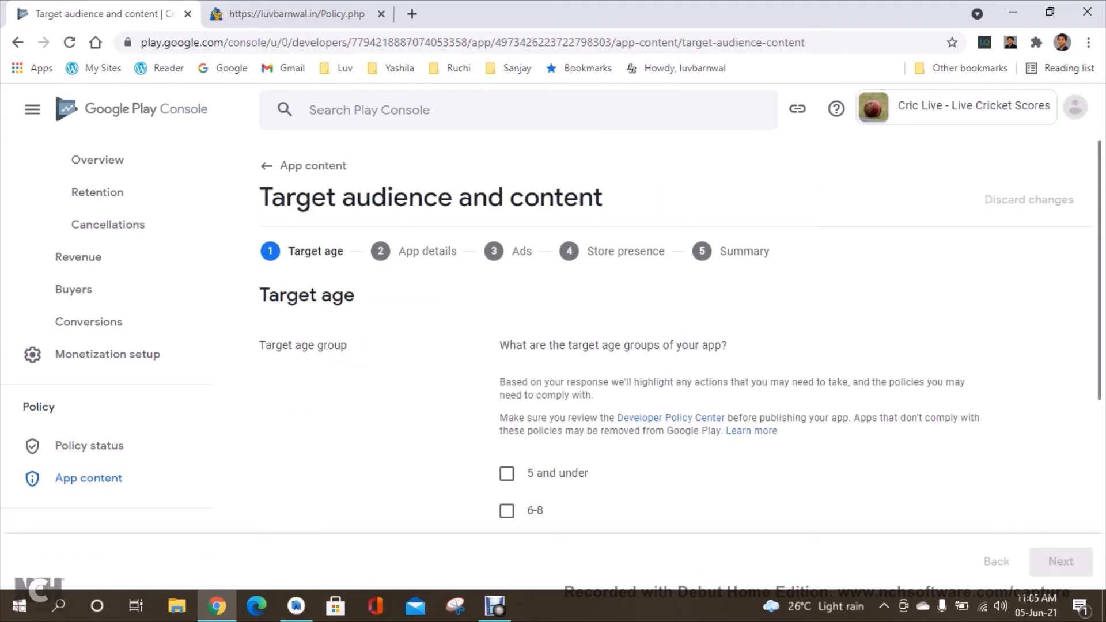
{"action": "scroll", "coordinate": [674, 358], "scroll_direction": "down", "scroll_amount": 3}
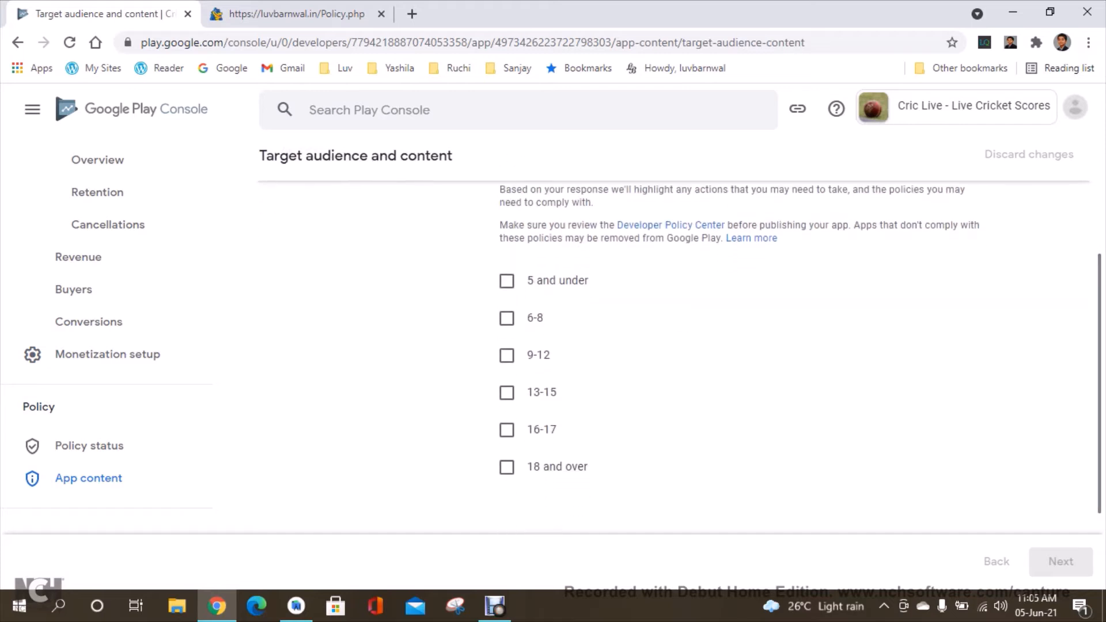
{"action": "left_click", "coordinate": [508, 282]}
{"action": "left_click", "coordinate": [508, 355]}
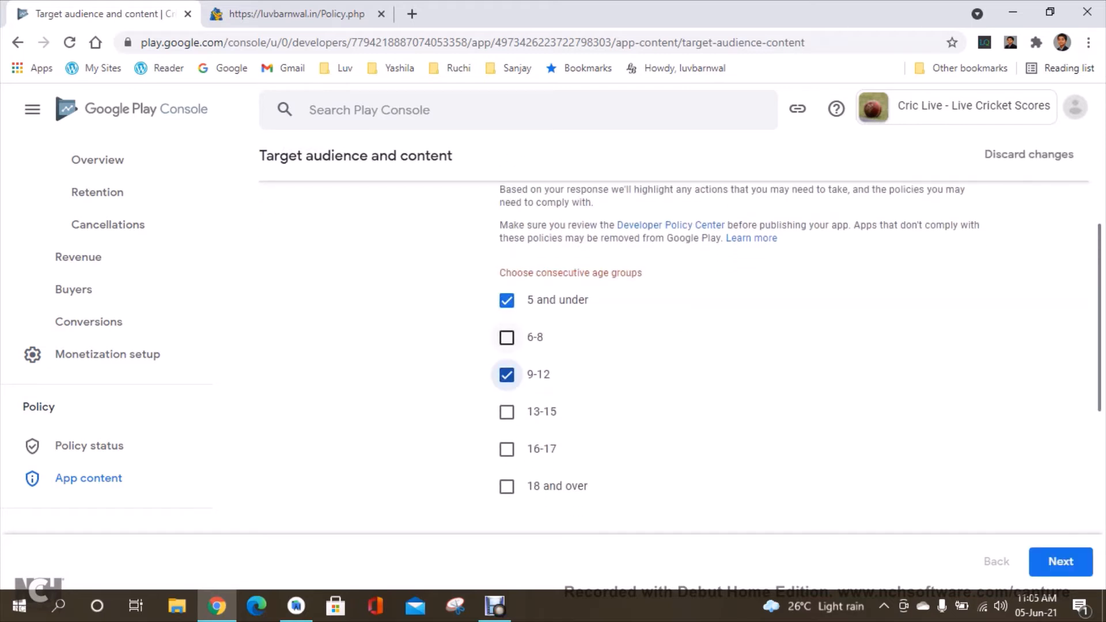
{"action": "left_click", "coordinate": [507, 337]}
{"action": "left_click", "coordinate": [508, 394]}
{"action": "left_click", "coordinate": [507, 430]}
{"action": "left_click", "coordinate": [507, 467]}
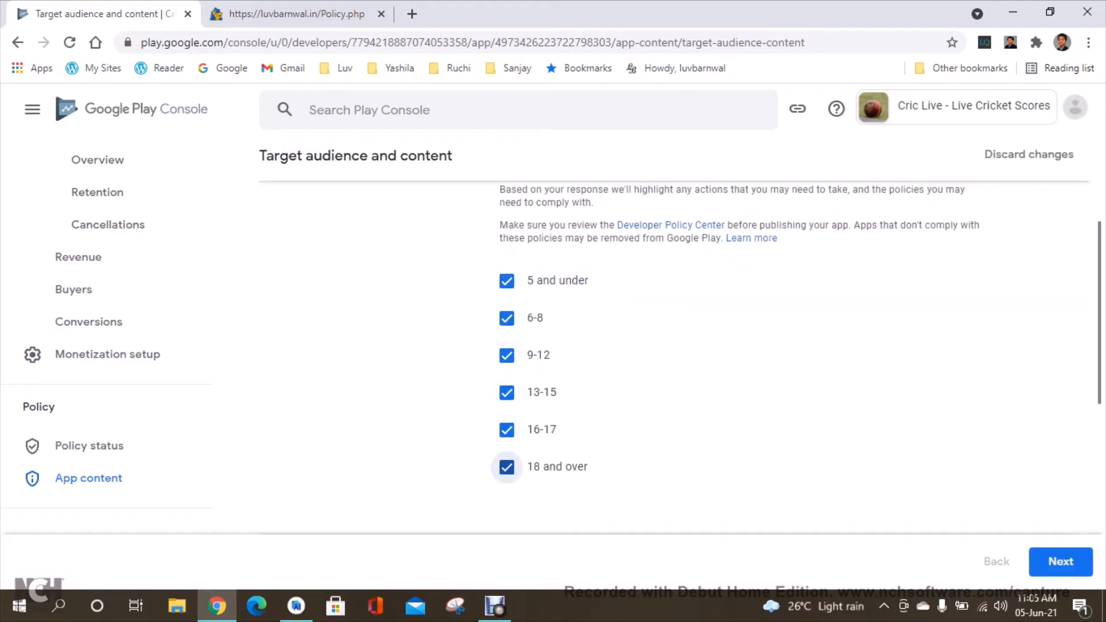
{"action": "left_click", "coordinate": [1061, 562]}
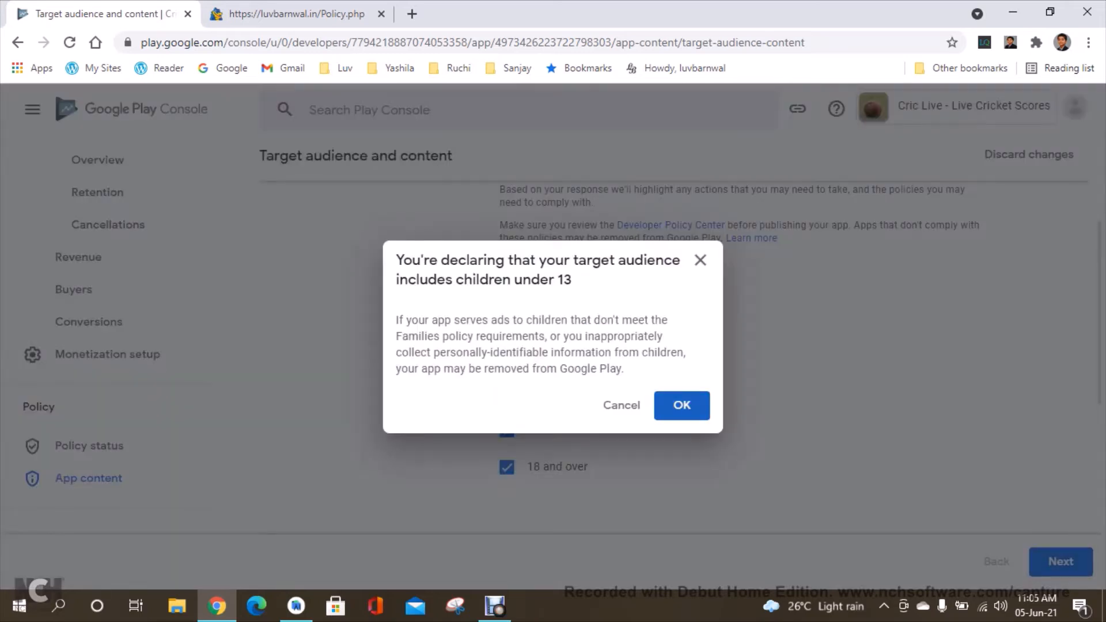
{"action": "left_click", "coordinate": [682, 405]}
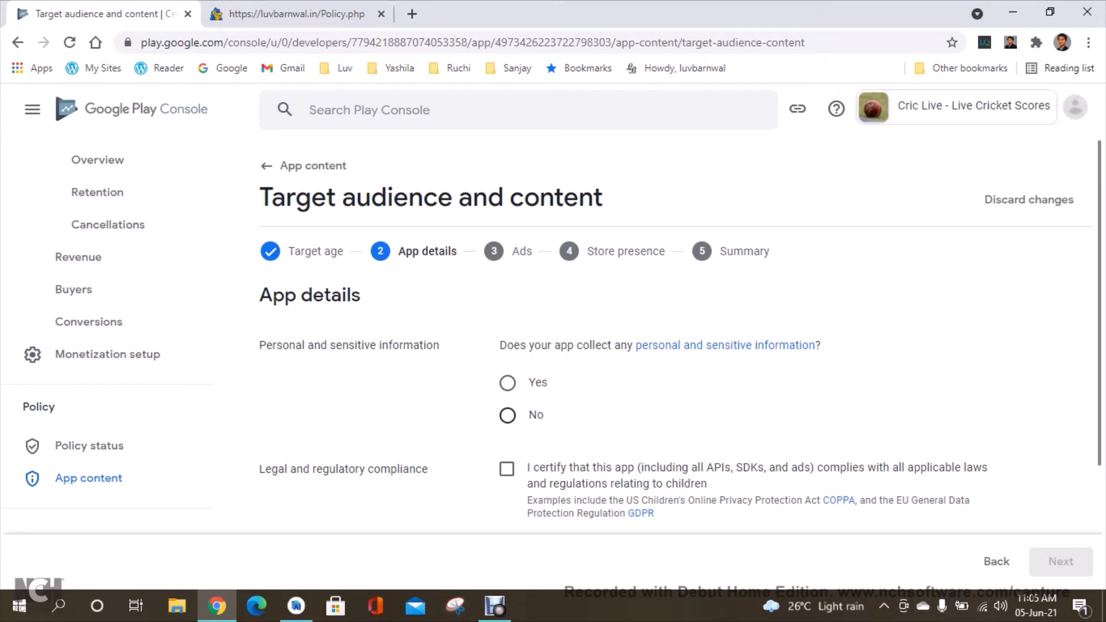
Declare that the app collects no personal or sensitive information, certify legal compliance, and continue past the Ads page.
{"action": "left_click", "coordinate": [507, 415]}
{"action": "scroll", "coordinate": [674, 346], "scroll_direction": "down", "scroll_amount": 2}
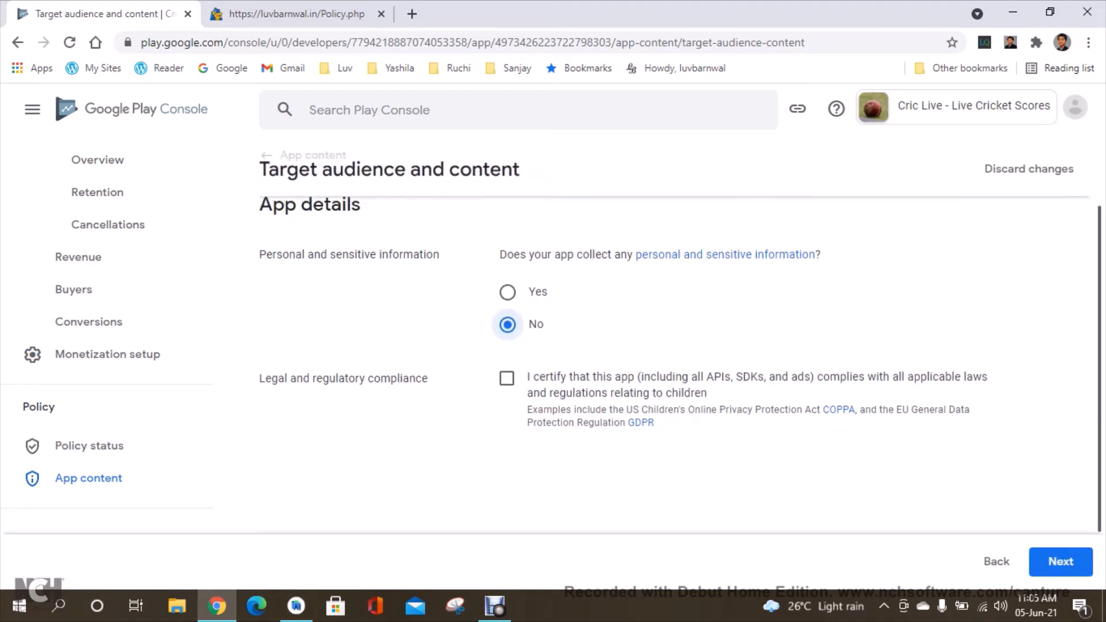
{"action": "left_click", "coordinate": [507, 374]}
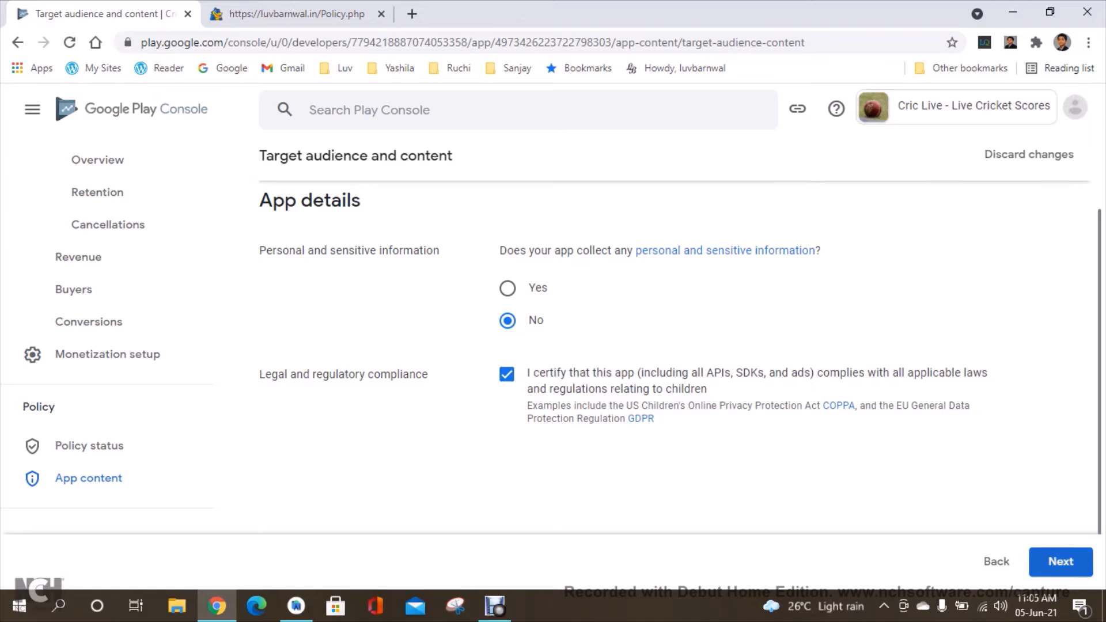
{"action": "left_click", "coordinate": [1061, 561]}
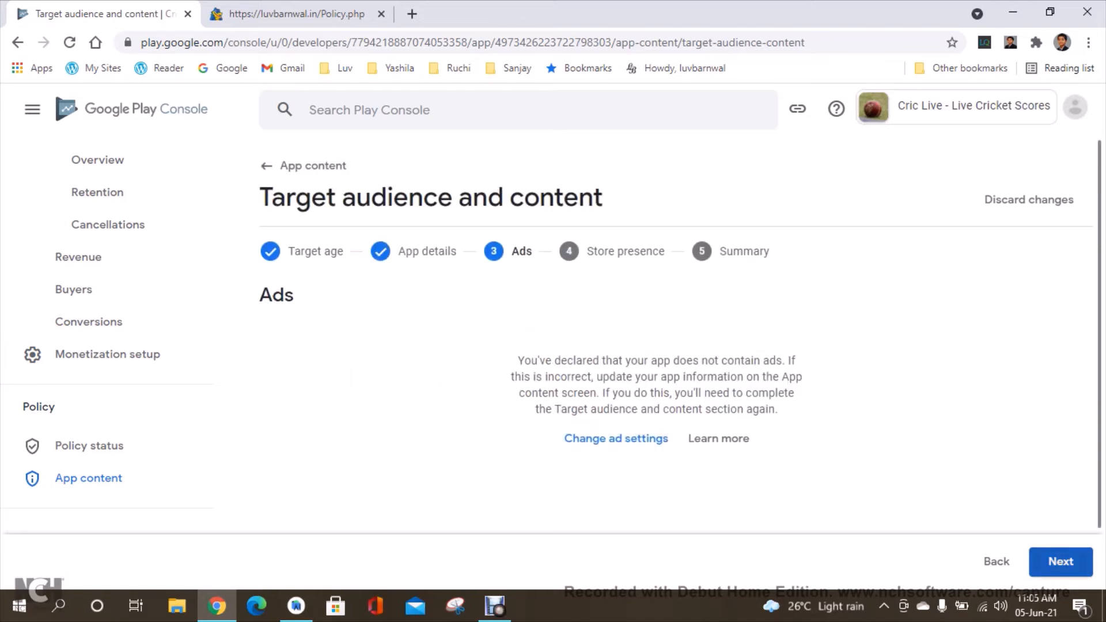
{"action": "left_click", "coordinate": [1060, 561]}
{"action": "scroll", "coordinate": [674, 369], "scroll_direction": "down", "scroll_amount": 2}
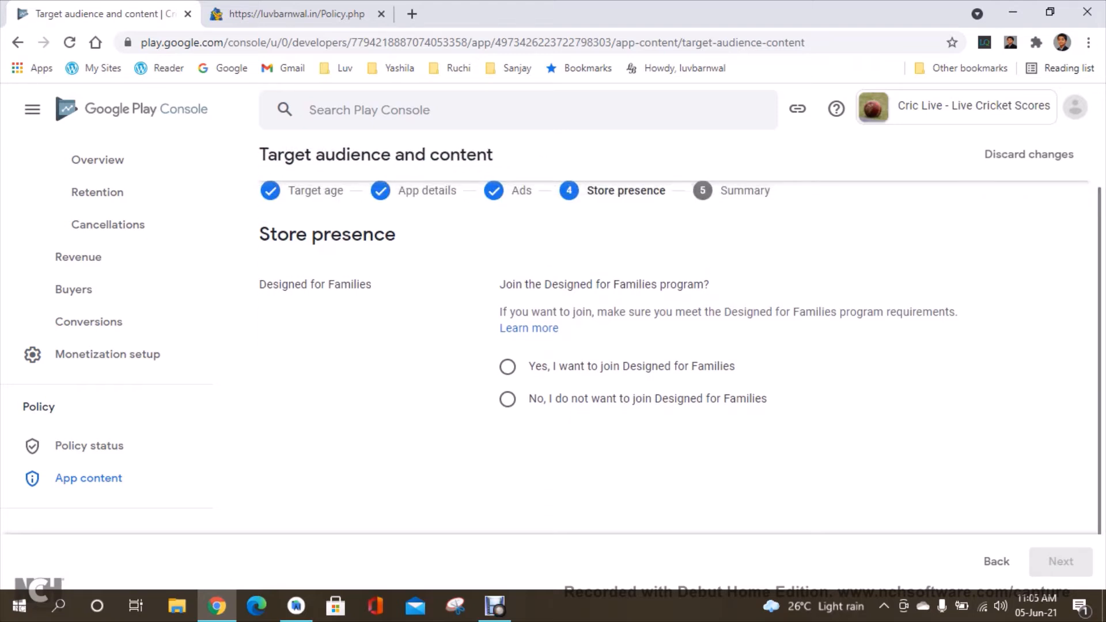
{"action": "left_click", "coordinate": [507, 367]}
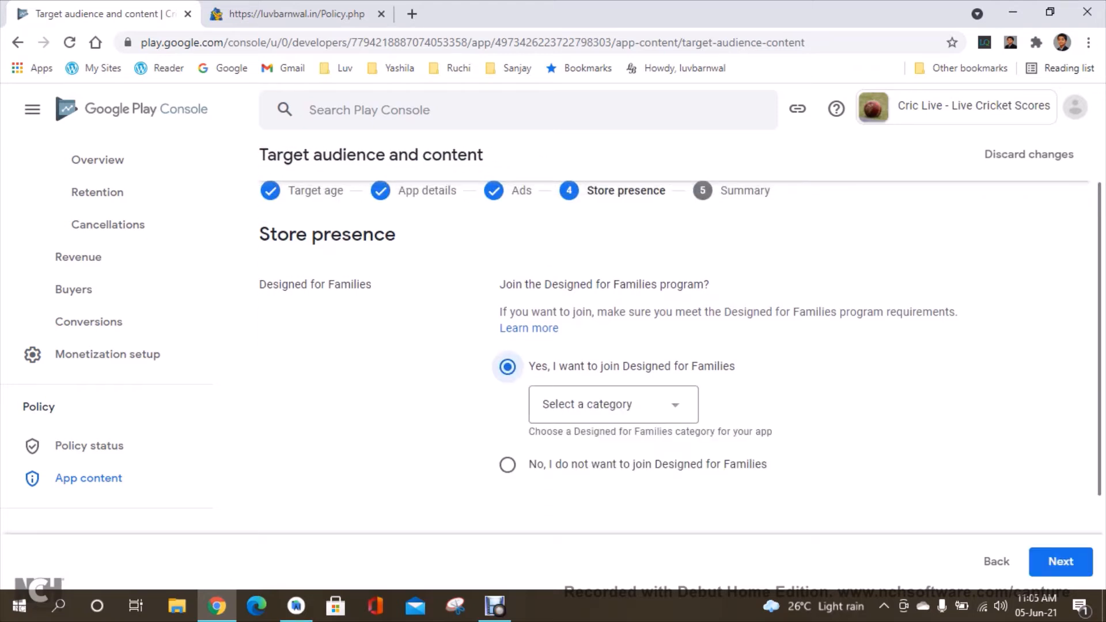
{"action": "left_click", "coordinate": [610, 405]}
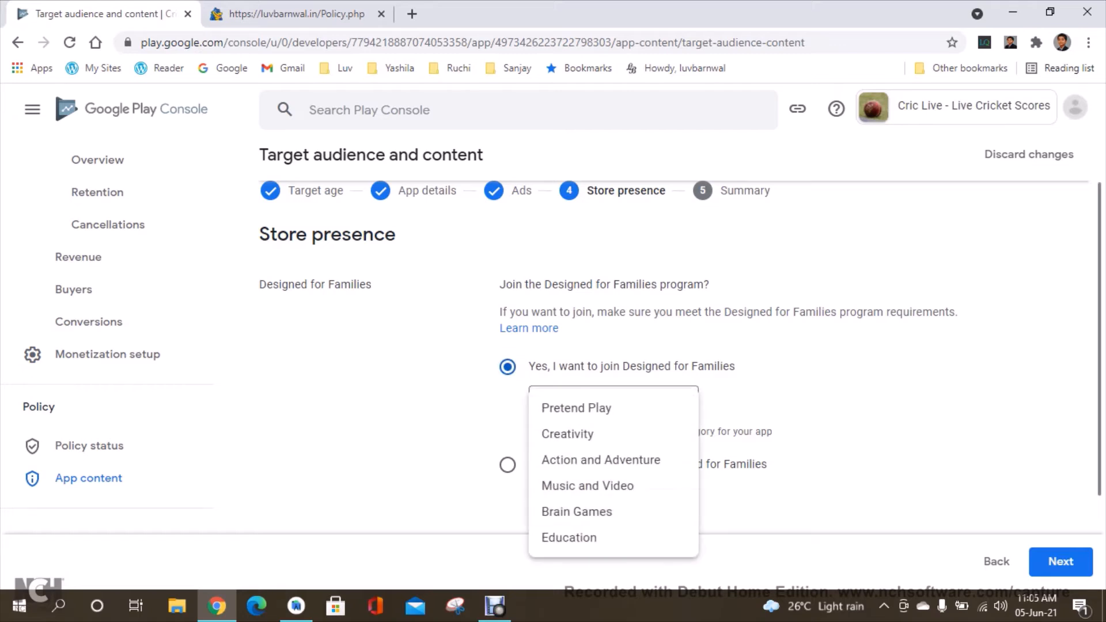
{"action": "left_click", "coordinate": [507, 367]}
Decline joining the Designed for Families program and save the target audience declaration.
{"action": "left_click", "coordinate": [507, 465]}
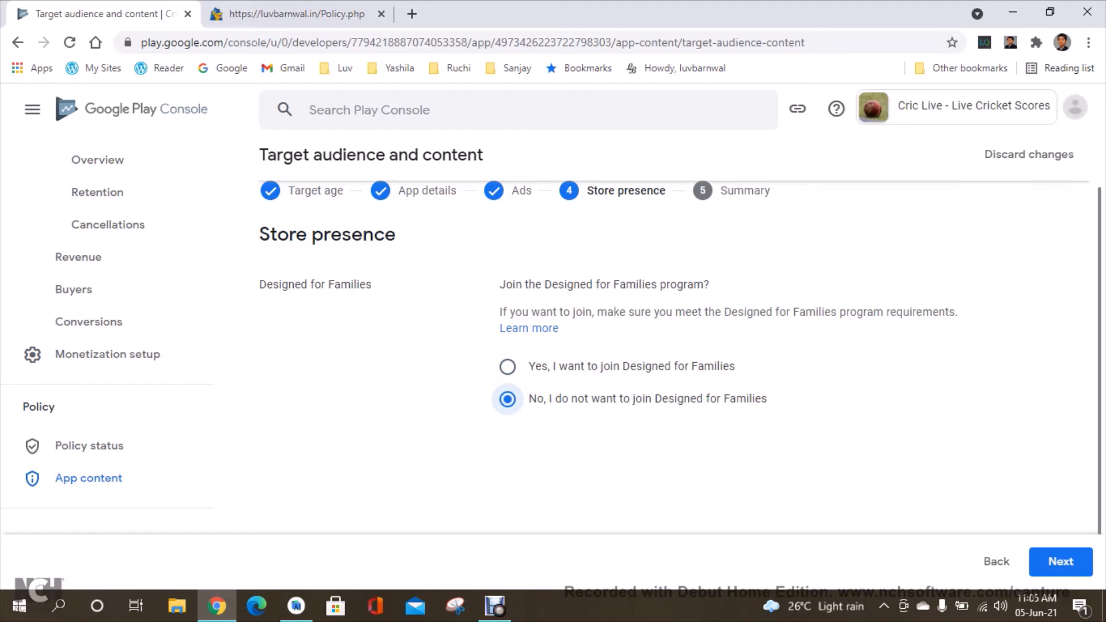
{"action": "left_click", "coordinate": [1061, 562]}
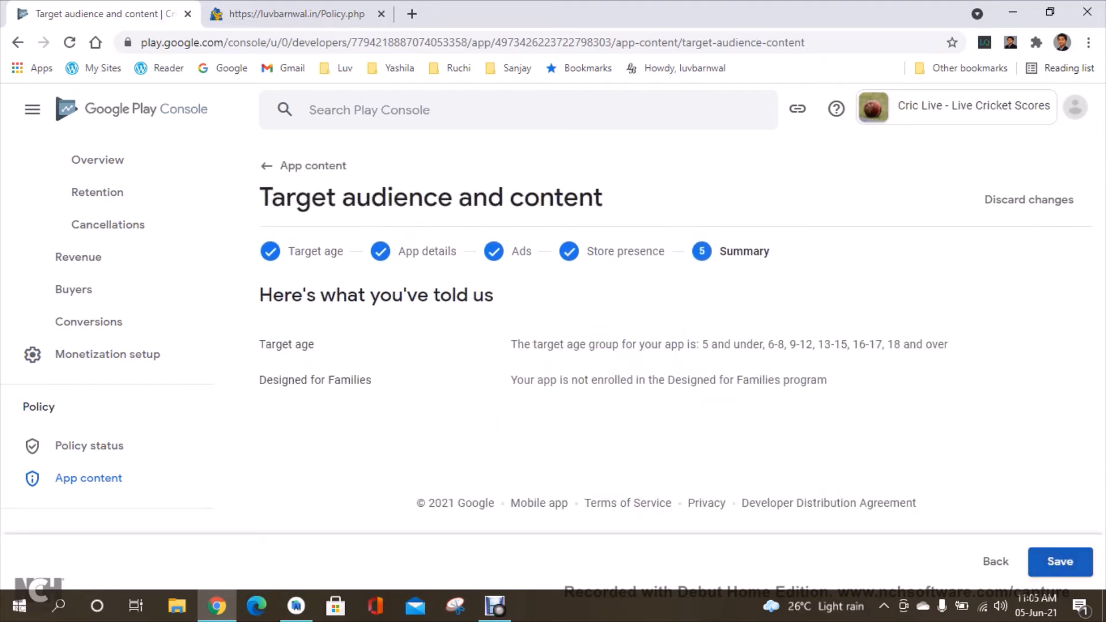
{"action": "left_click", "coordinate": [1061, 562]}
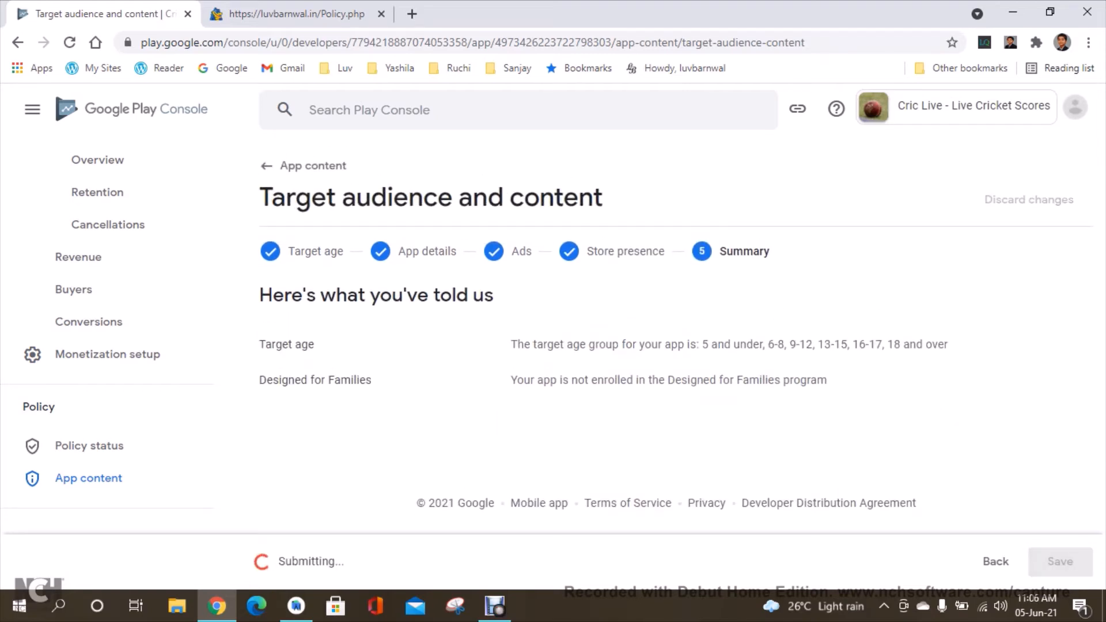
Declare in the News apps section that the app is not a news app, save, and return to App content.
{"action": "left_click", "coordinate": [306, 166]}
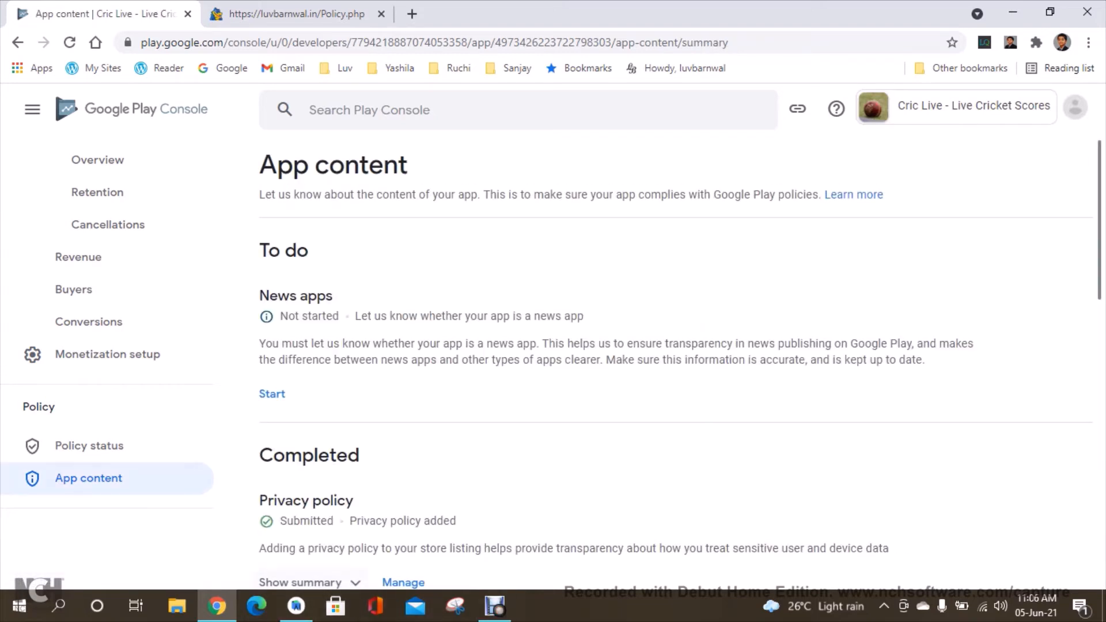
{"action": "left_click", "coordinate": [272, 393]}
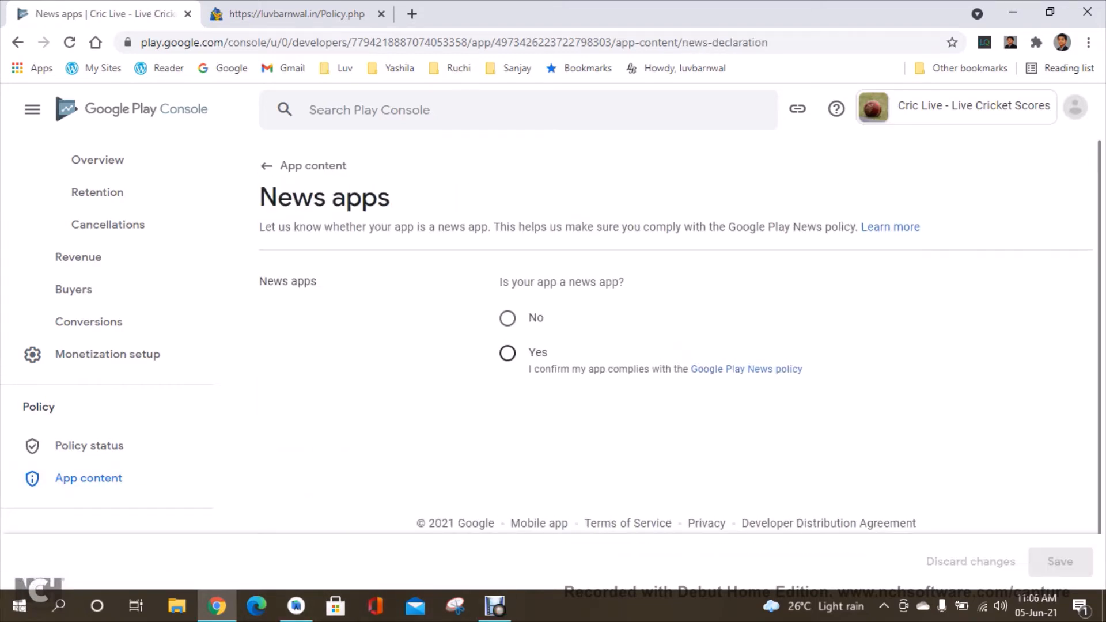
{"action": "left_click", "coordinate": [507, 353]}
{"action": "left_click", "coordinate": [508, 318]}
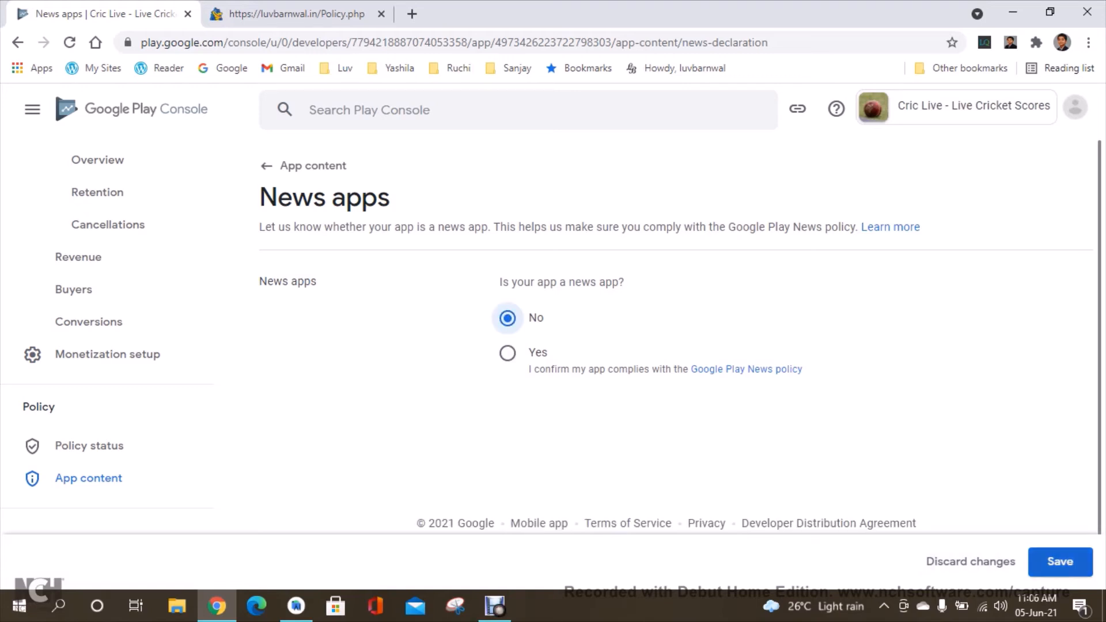
{"action": "left_click", "coordinate": [1060, 562]}
{"action": "left_click", "coordinate": [305, 166]}
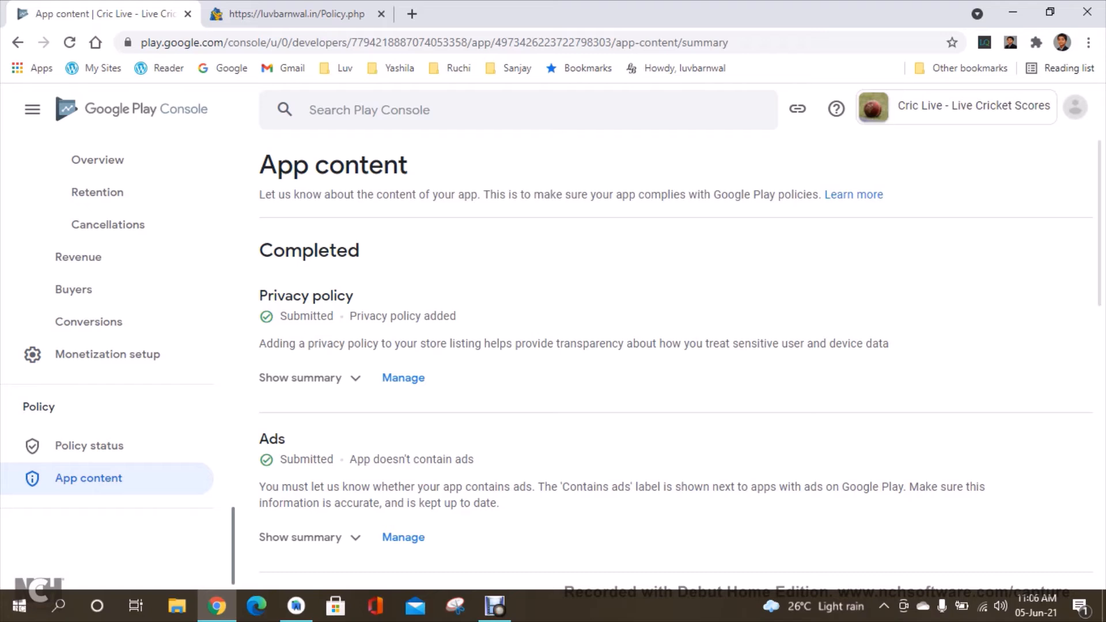
Open the Production release track from the releases overview.
{"action": "scroll", "coordinate": [115, 346], "scroll_direction": "up", "scroll_amount": 10}
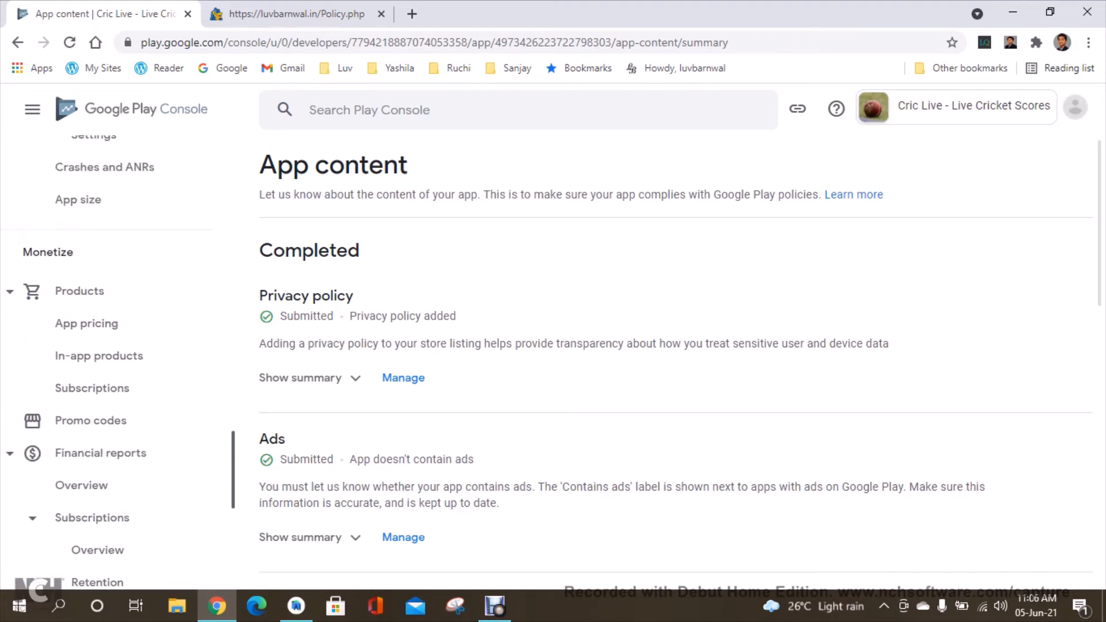
{"action": "scroll", "coordinate": [115, 346], "scroll_direction": "up", "scroll_amount": 10}
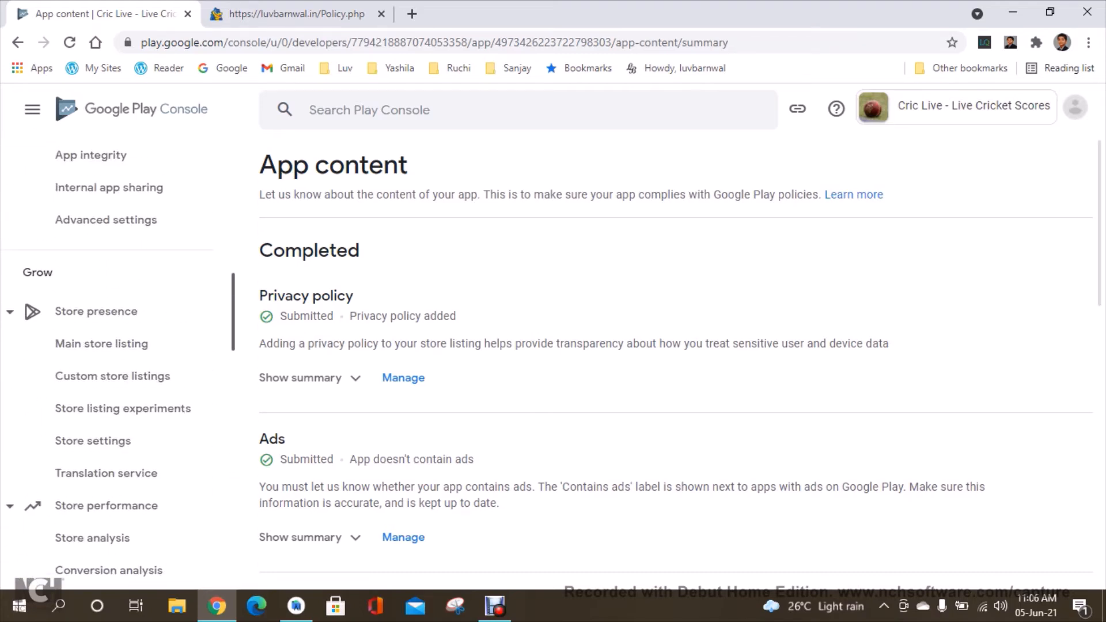
{"action": "scroll", "coordinate": [115, 345], "scroll_direction": "up", "scroll_amount": 10}
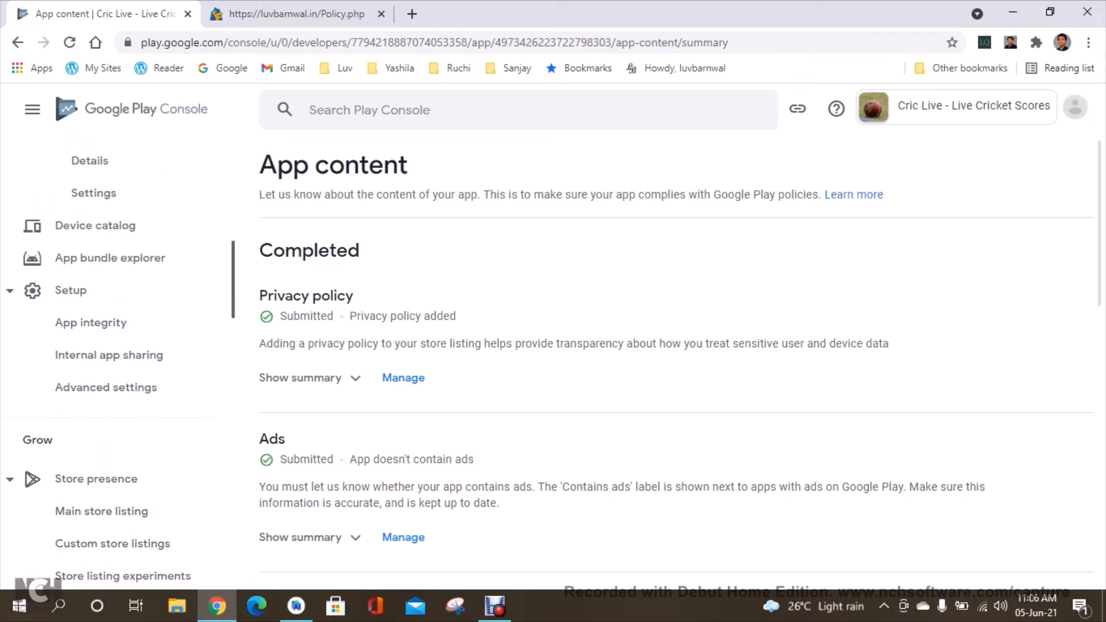
{"action": "scroll", "coordinate": [116, 369], "scroll_direction": "up", "scroll_amount": 5}
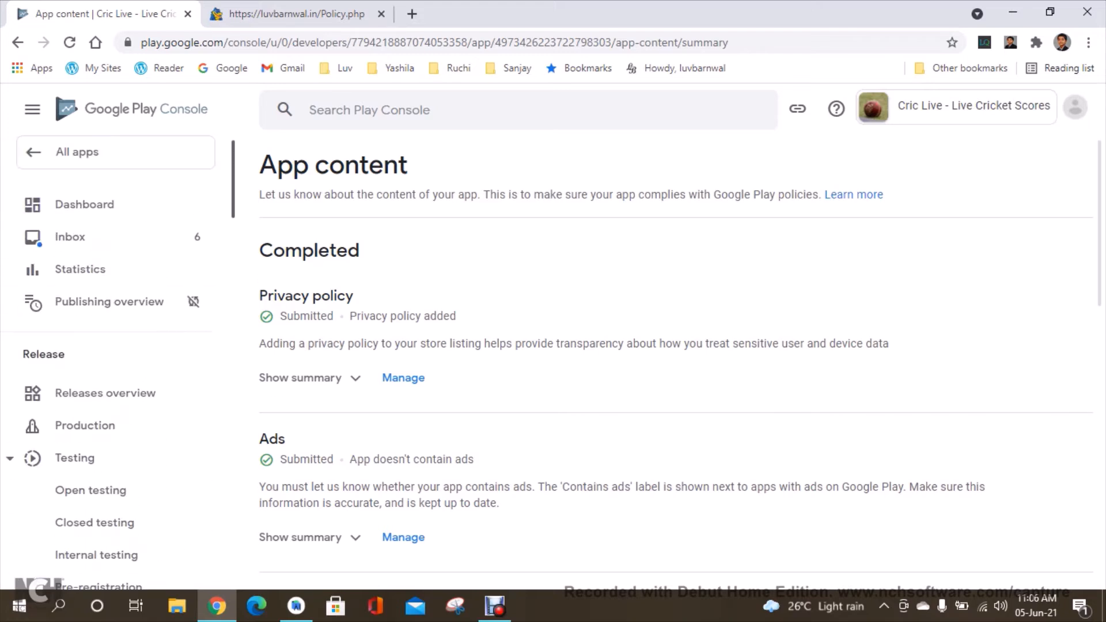
{"action": "left_click", "coordinate": [105, 393]}
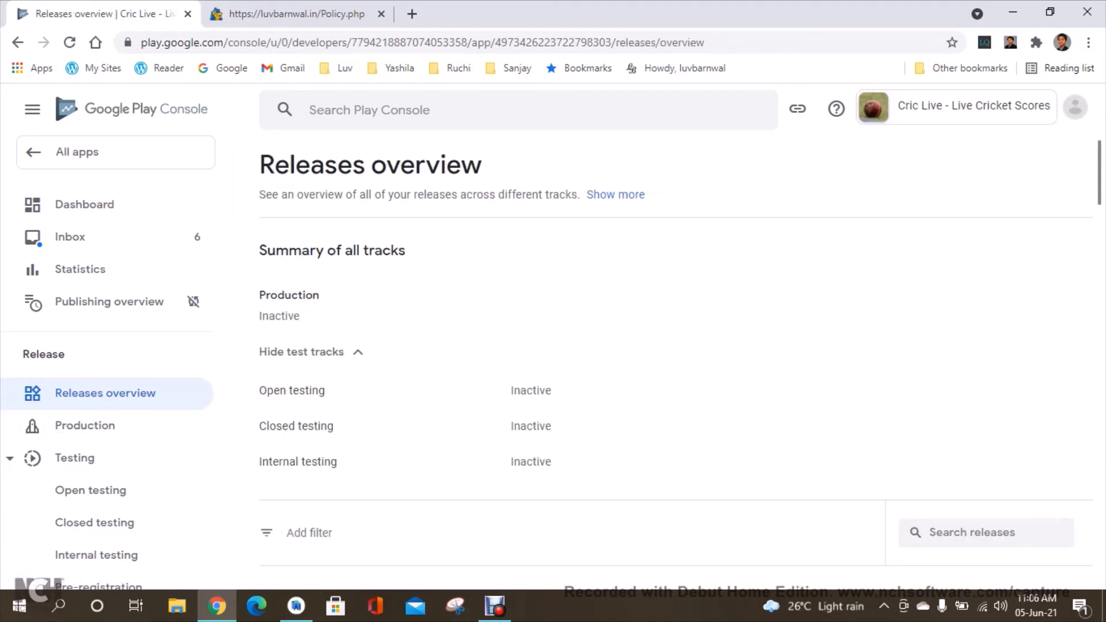
{"action": "left_click", "coordinate": [85, 426]}
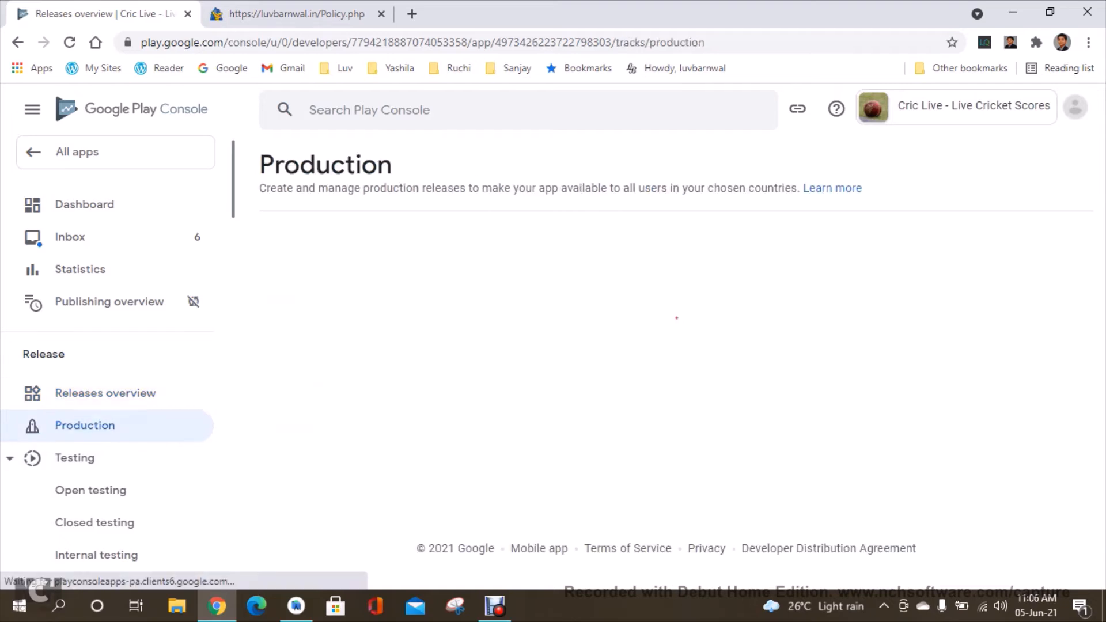
Make the Production track available in all countries / regions and Rest of World.
{"action": "left_click", "coordinate": [583, 322]}
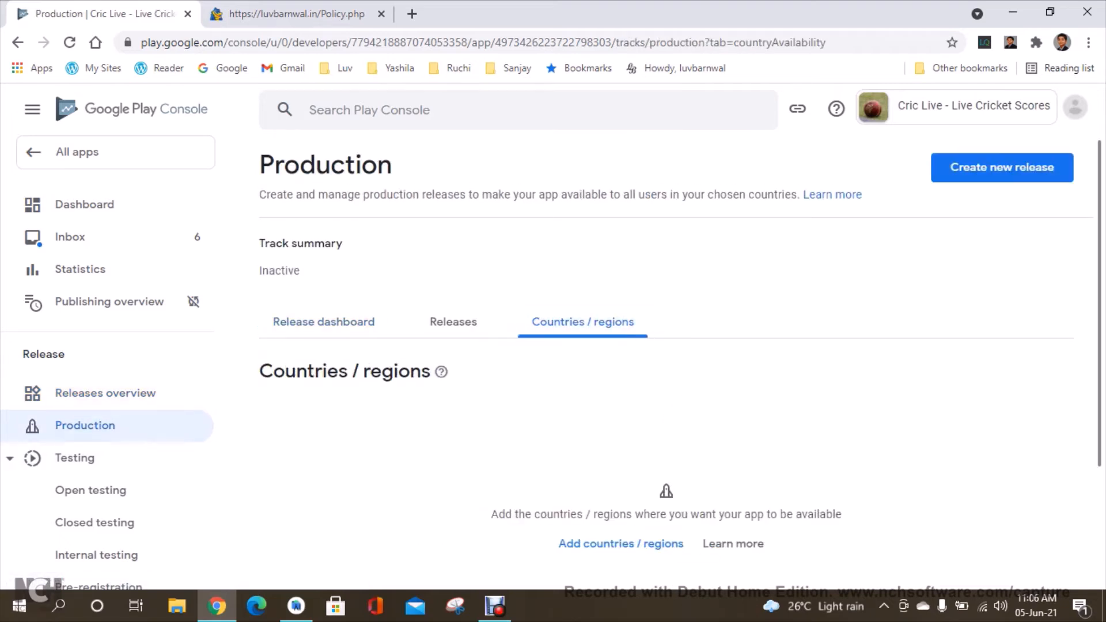
{"action": "left_click", "coordinate": [663, 544]}
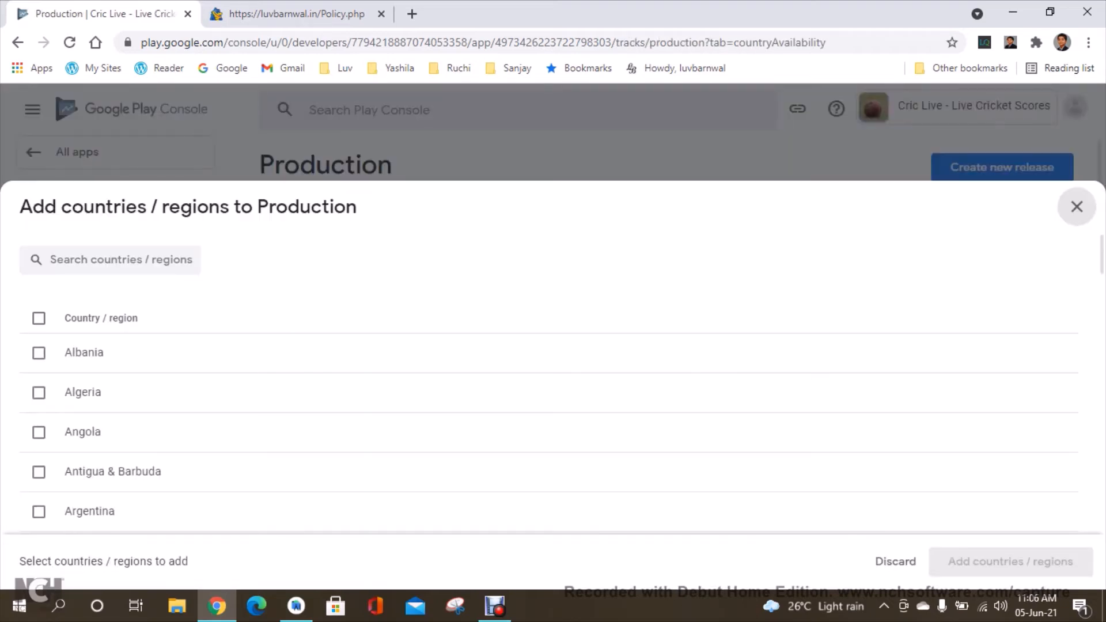
{"action": "left_click", "coordinate": [38, 319]}
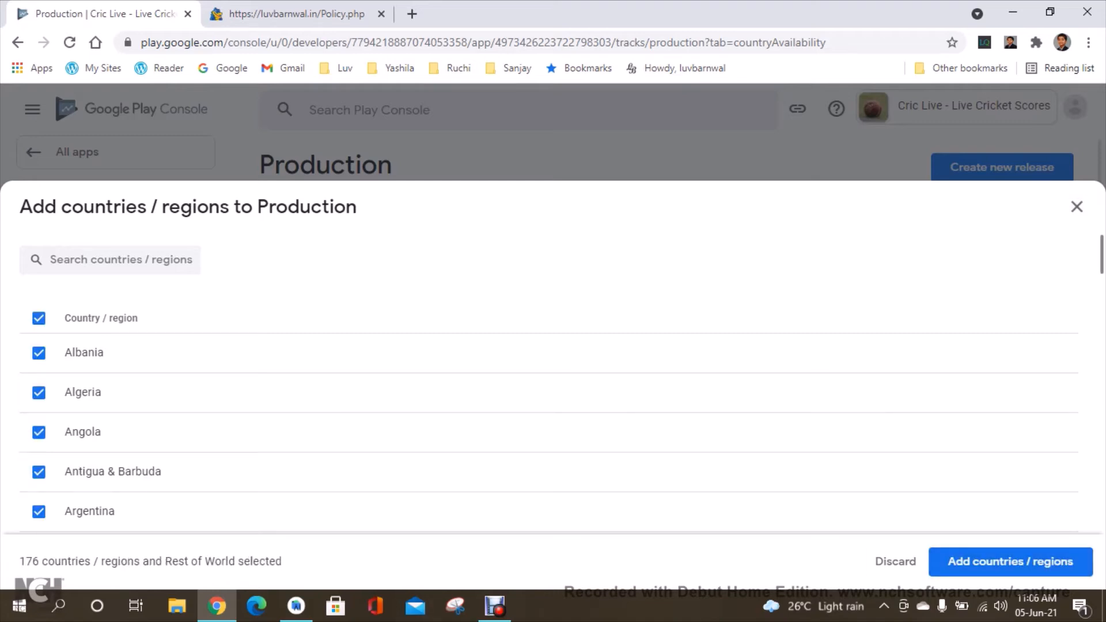
{"action": "scroll", "coordinate": [548, 346], "scroll_direction": "down", "scroll_amount": 15}
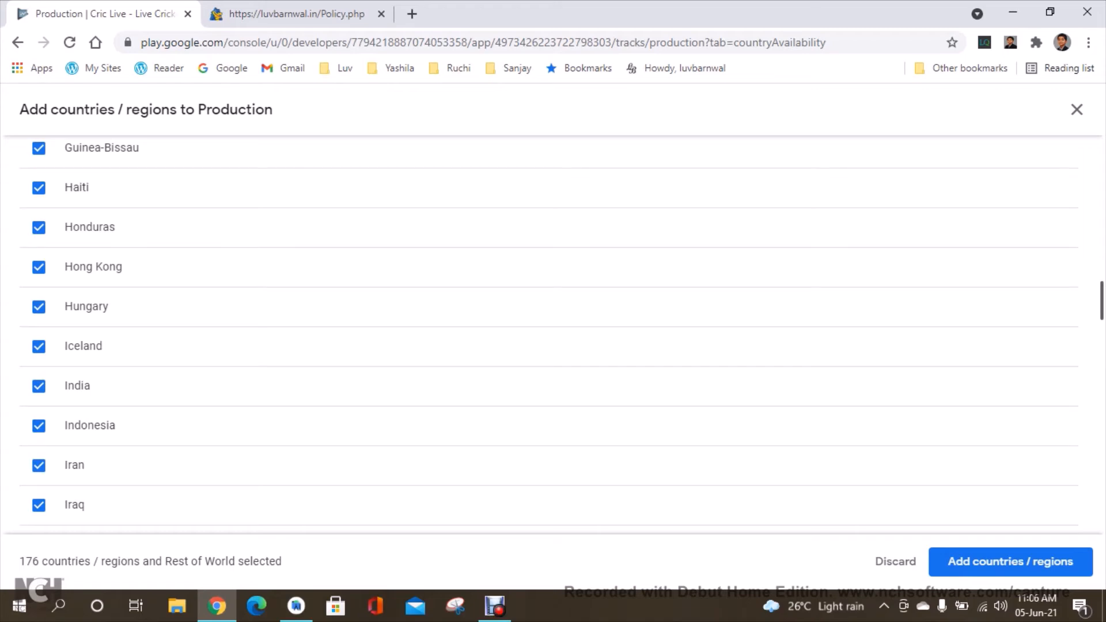
{"action": "scroll", "coordinate": [547, 334], "scroll_direction": "down", "scroll_amount": 1}
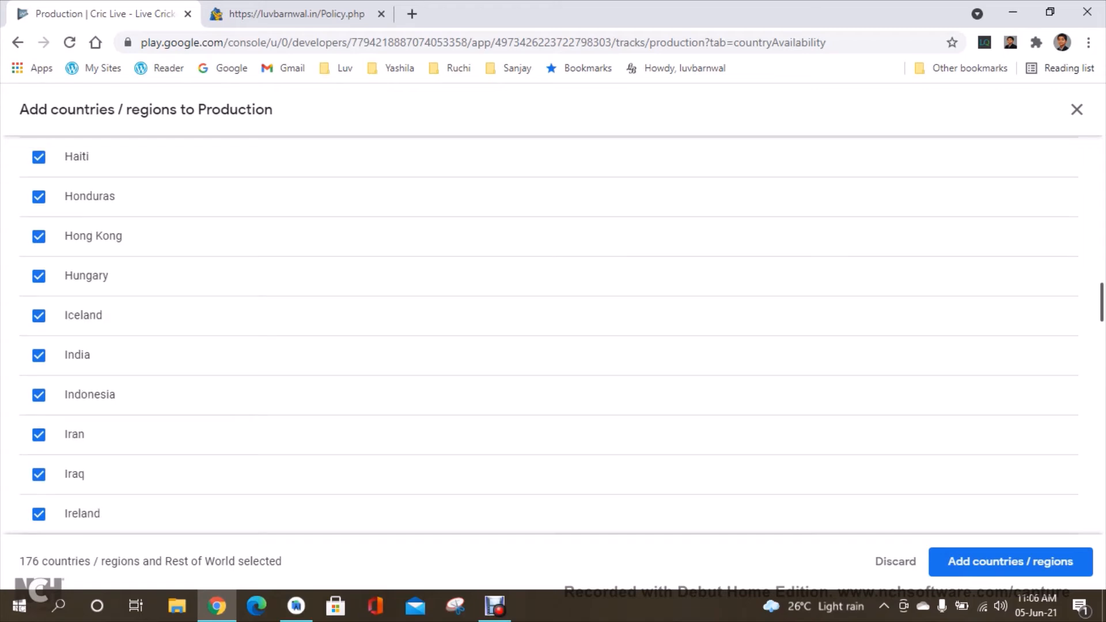
{"action": "scroll", "coordinate": [547, 334], "scroll_direction": "down", "scroll_amount": 3}
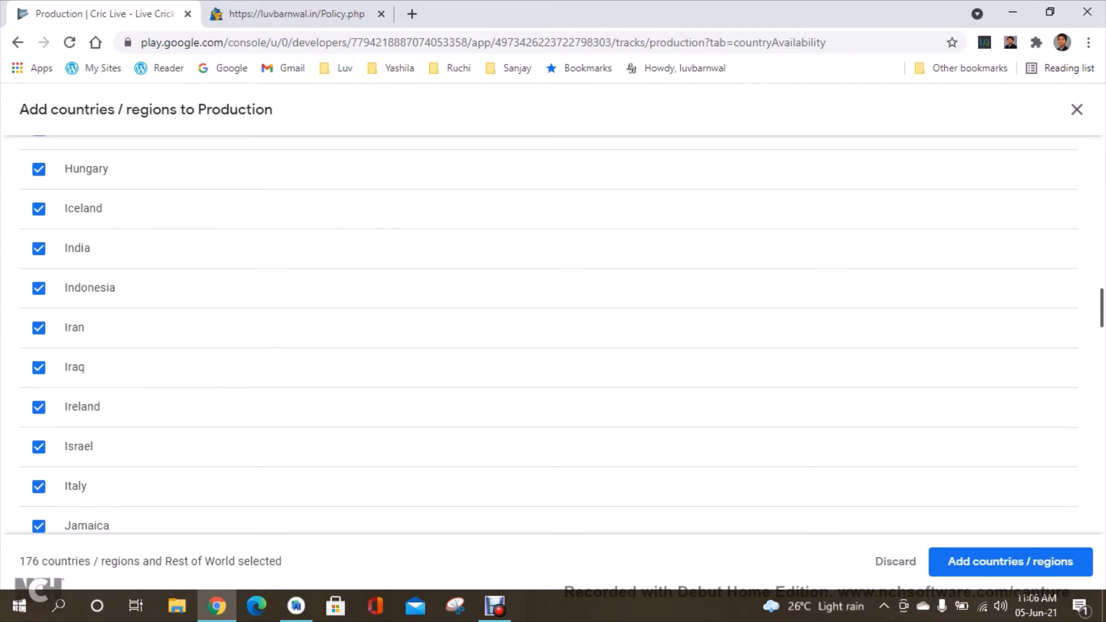
{"action": "scroll", "coordinate": [547, 334], "scroll_direction": "up", "scroll_amount": 20}
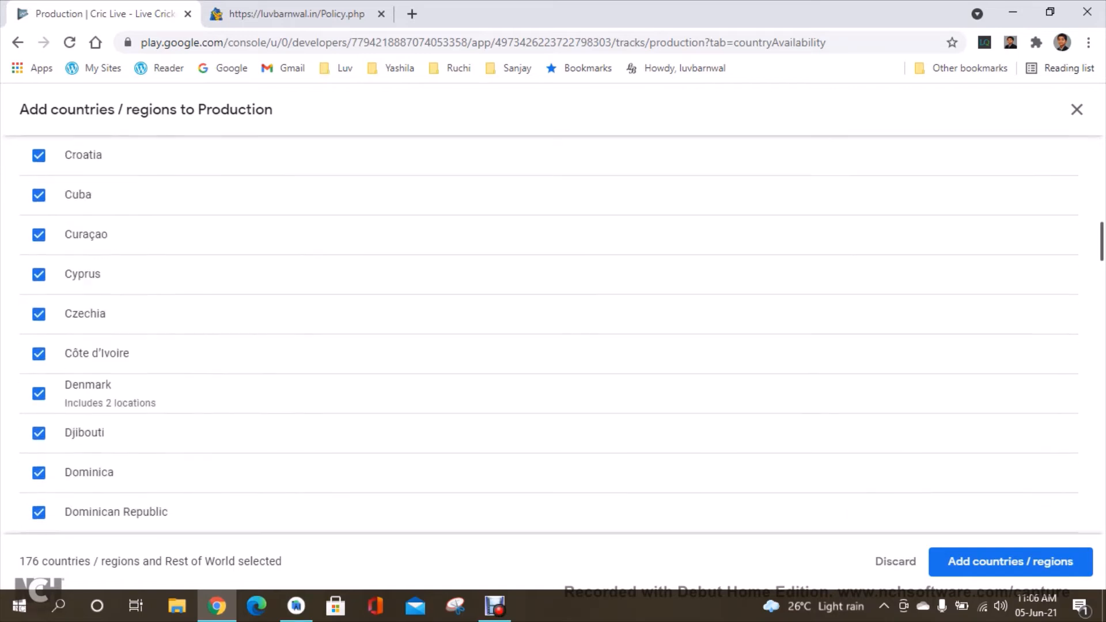
{"action": "scroll", "coordinate": [548, 334], "scroll_direction": "up", "scroll_amount": 20}
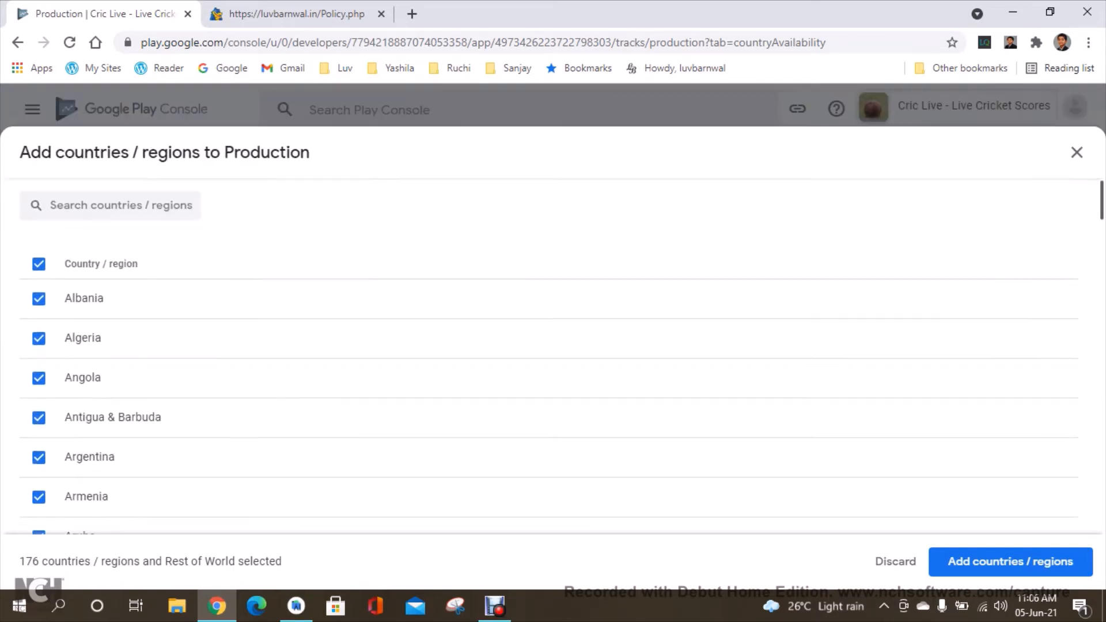
{"action": "scroll", "coordinate": [547, 335], "scroll_direction": "up", "scroll_amount": 2}
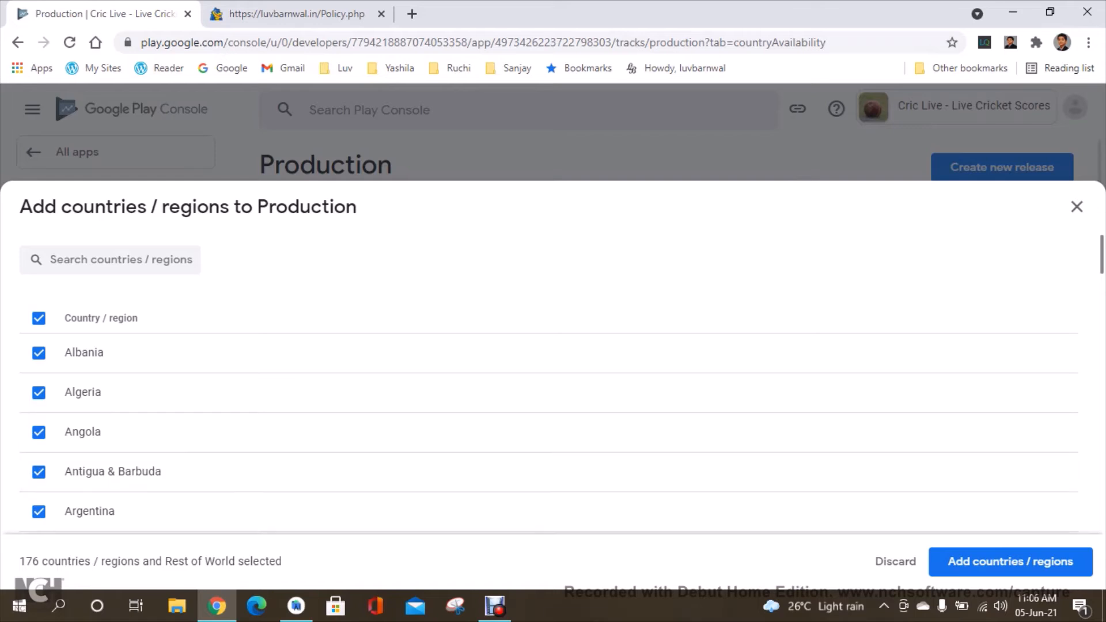
{"action": "left_click", "coordinate": [1011, 562]}
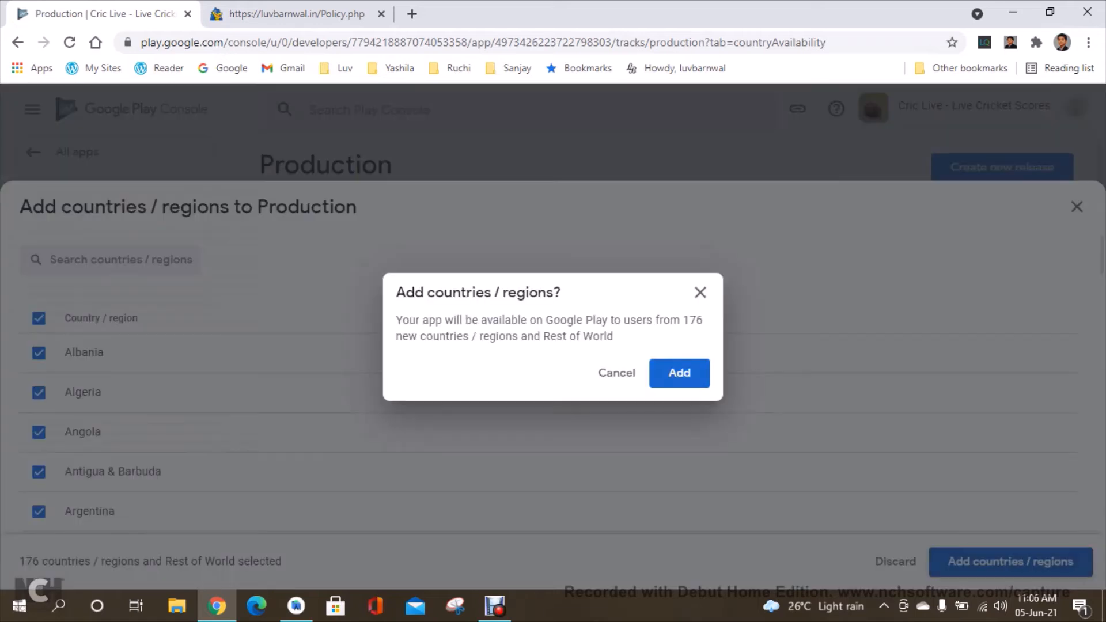
{"action": "left_click", "coordinate": [680, 372]}
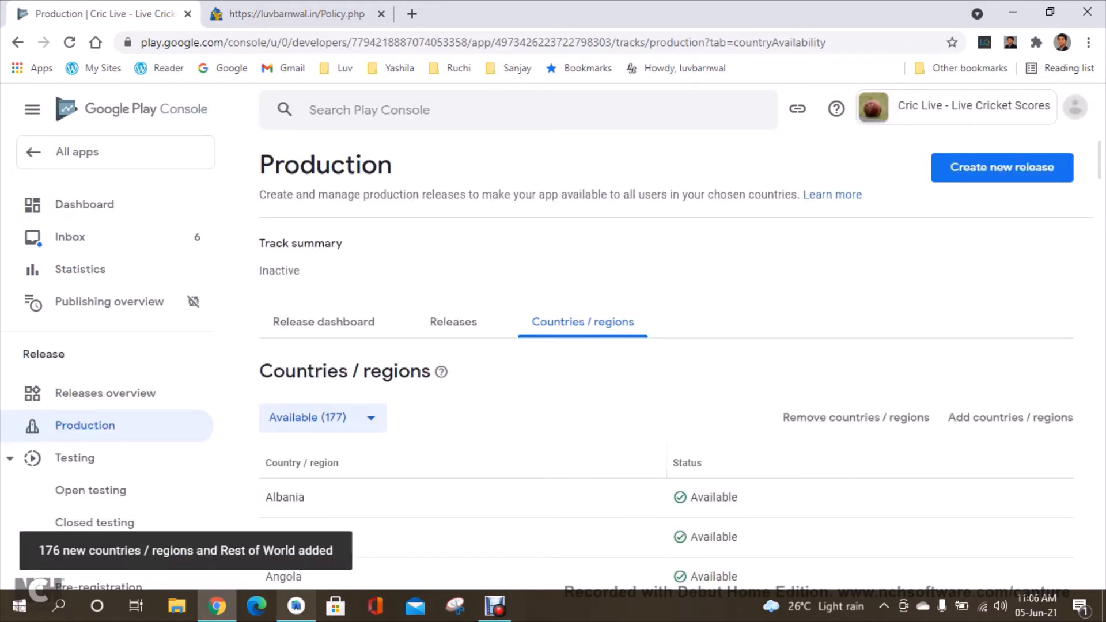
Switch to Android Studio and open the app module's build.gradle file in a full-width editor.
{"action": "left_click", "coordinate": [324, 322]}
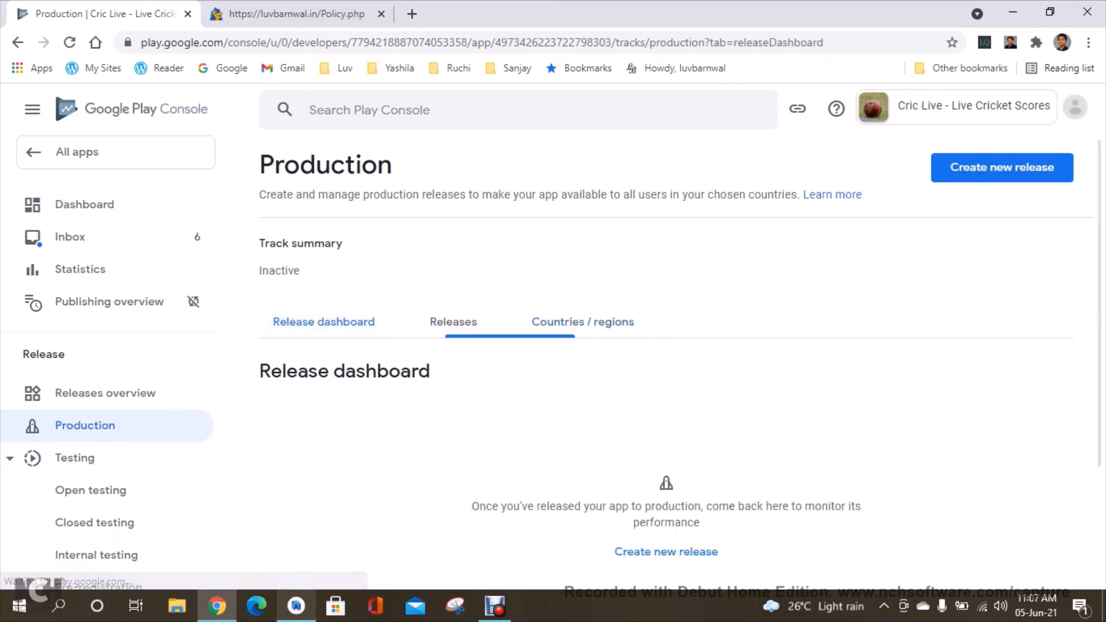
{"action": "left_click", "coordinate": [296, 606]}
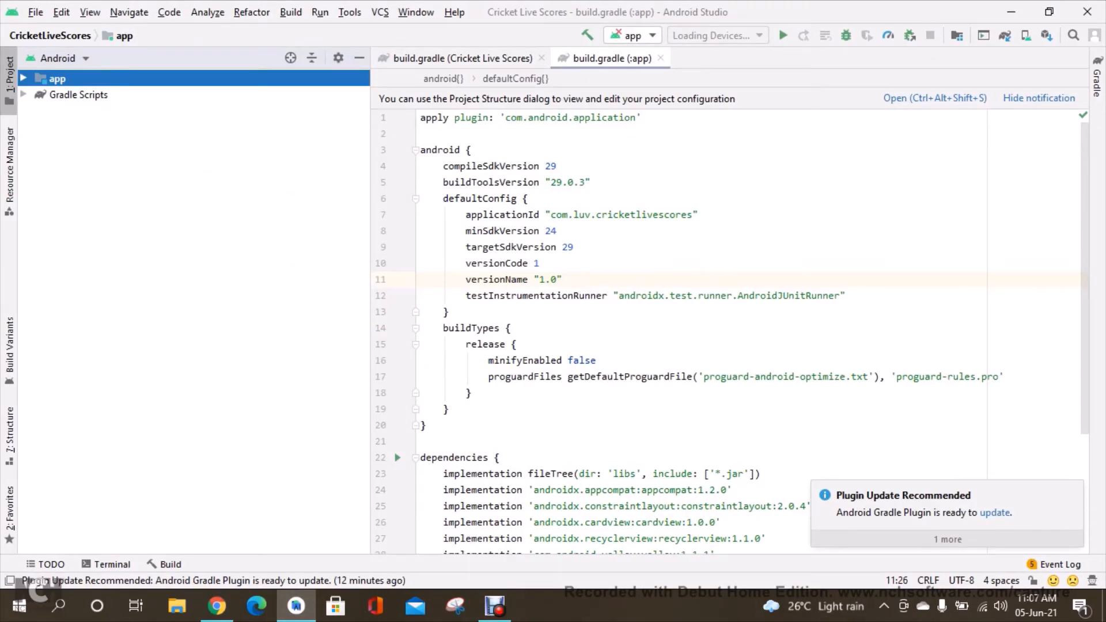
{"action": "left_click", "coordinate": [24, 94]}
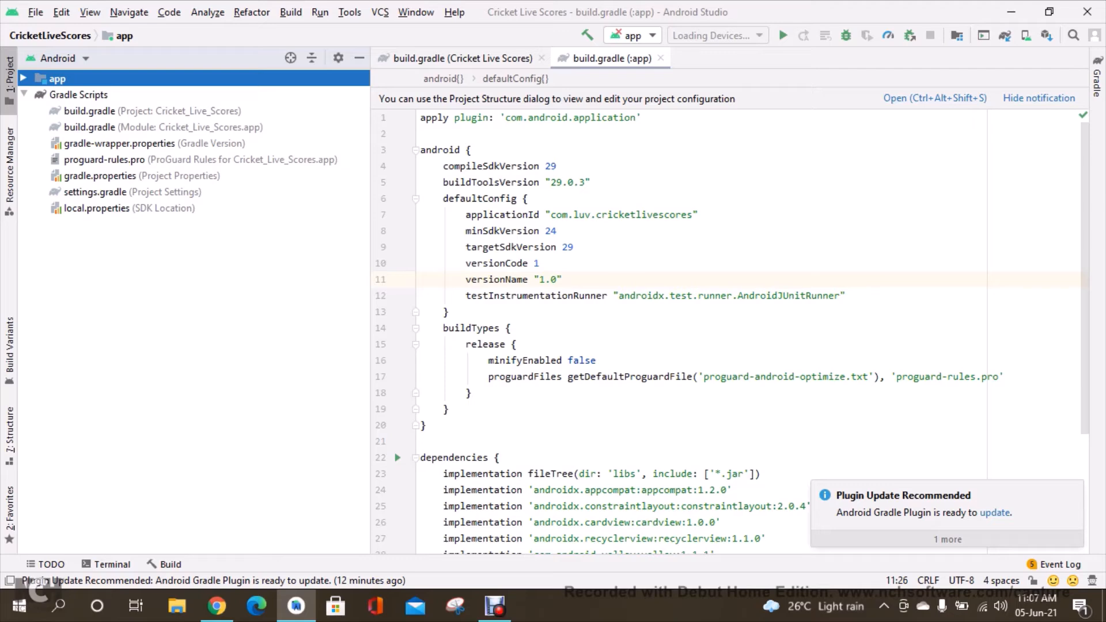
{"action": "double_click", "coordinate": [163, 127]}
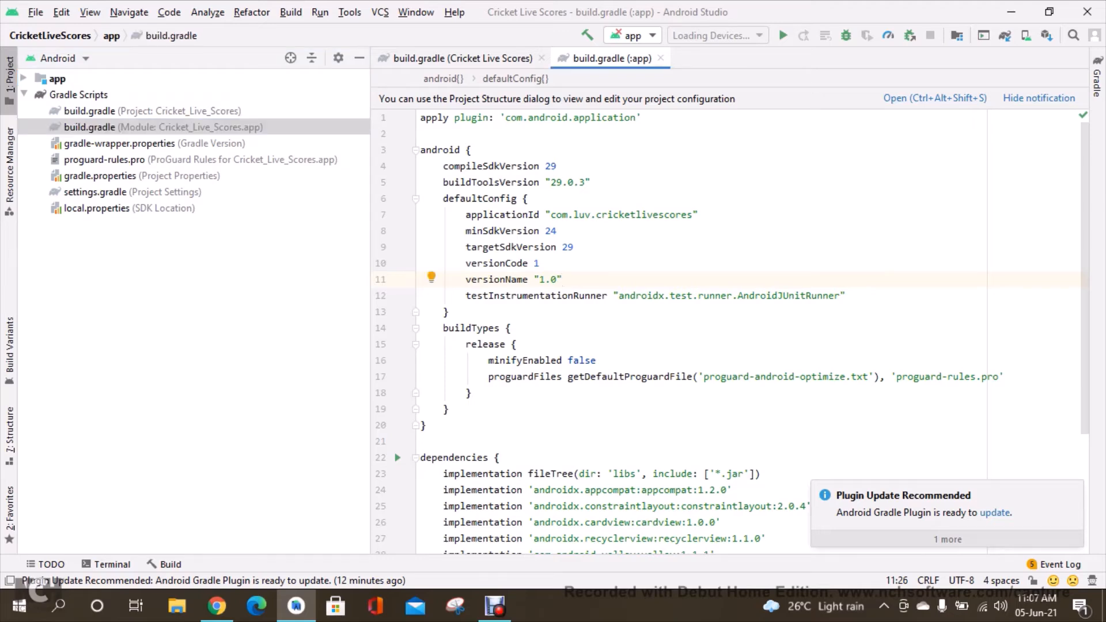
{"action": "left_click", "coordinate": [24, 94]}
{"action": "key", "text": "alt+1"}
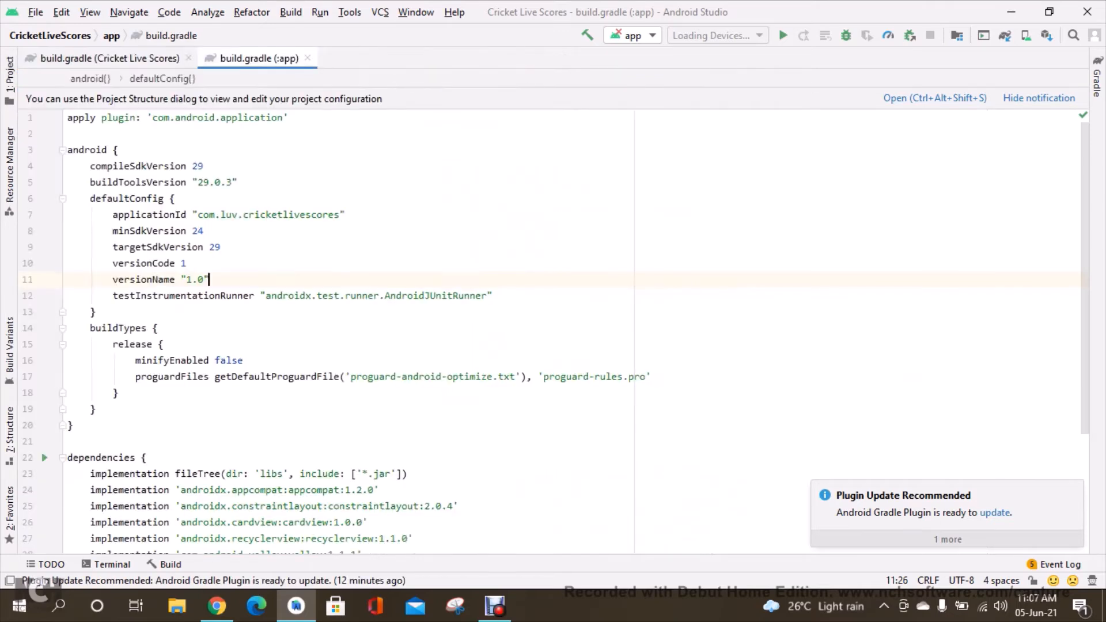
{"action": "mouse_move", "coordinate": [209, 280]}
{"action": "left_mouse_down"}
{"action": "mouse_move", "coordinate": [185, 263]}
{"action": "mouse_move", "coordinate": [211, 279]}
{"action": "left_mouse_up"}
{"action": "left_click", "coordinate": [210, 280]}
{"action": "left_click", "coordinate": [181, 264]}
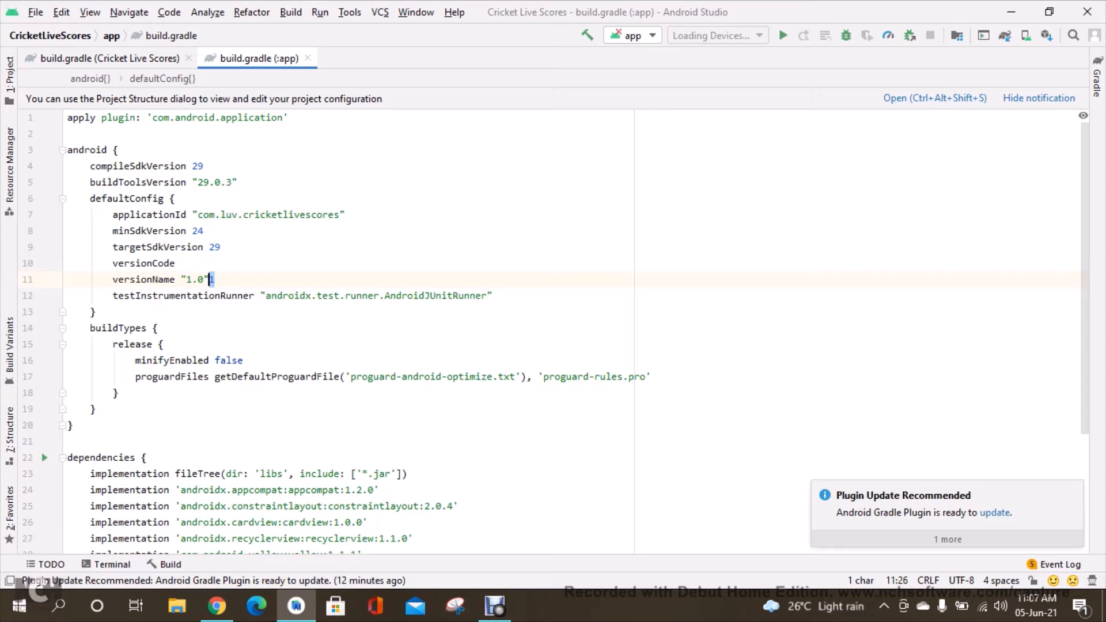
{"action": "key", "text": "ctrl+z"}
{"action": "left_click", "coordinate": [210, 279]}
Start the Generate Signed Bundle / APK wizard for the project.
{"action": "key", "text": "alt+b"}
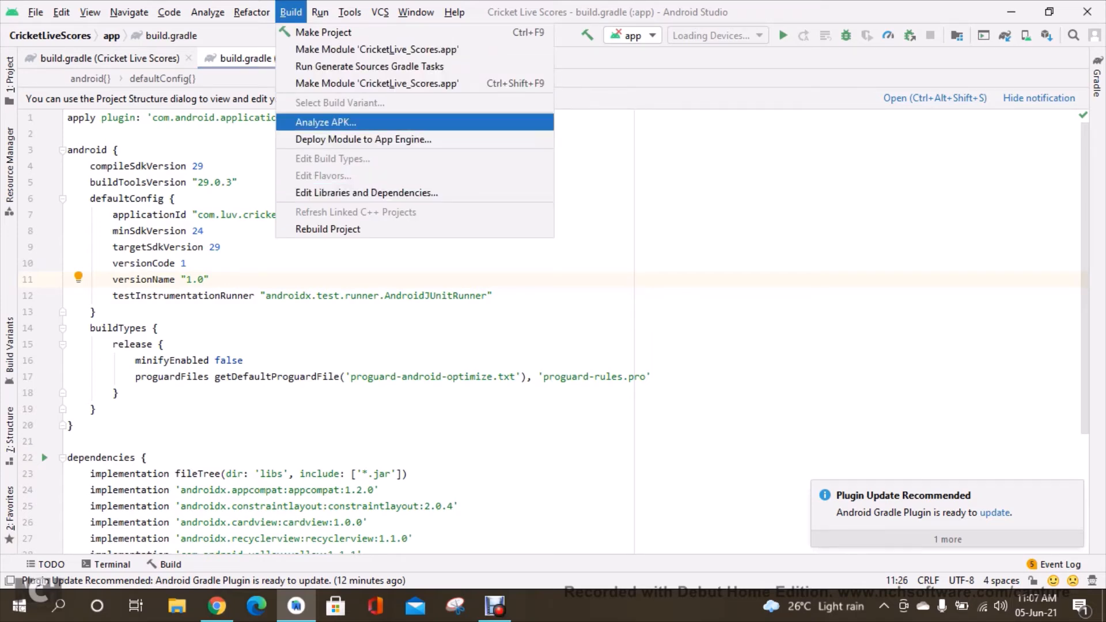
{"action": "left_click", "coordinate": [68, 133]}
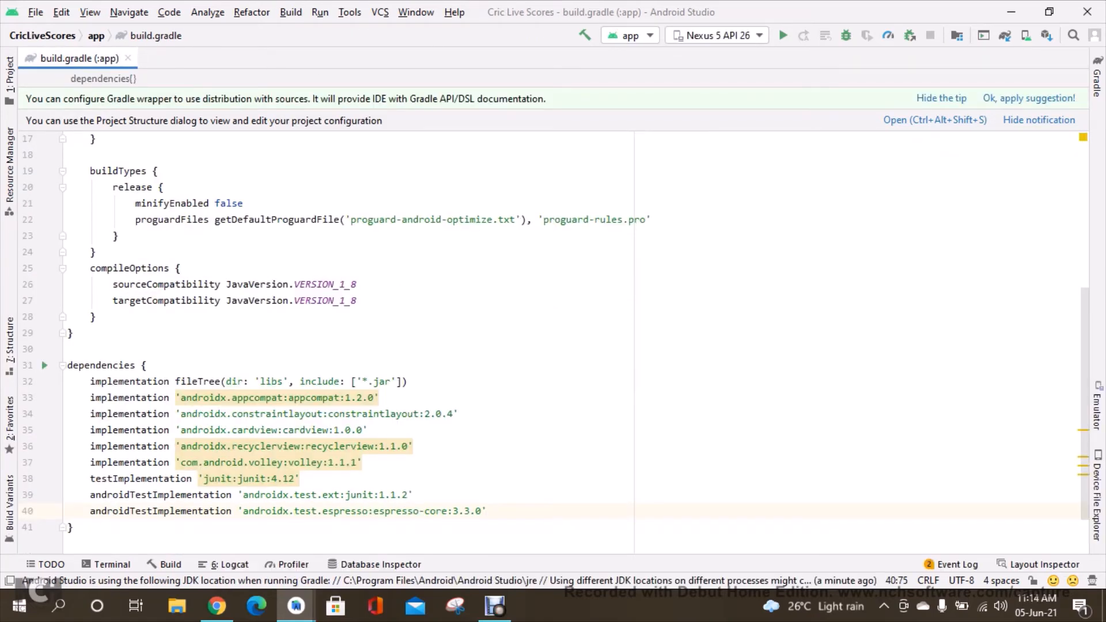
{"action": "left_click", "coordinate": [291, 12]}
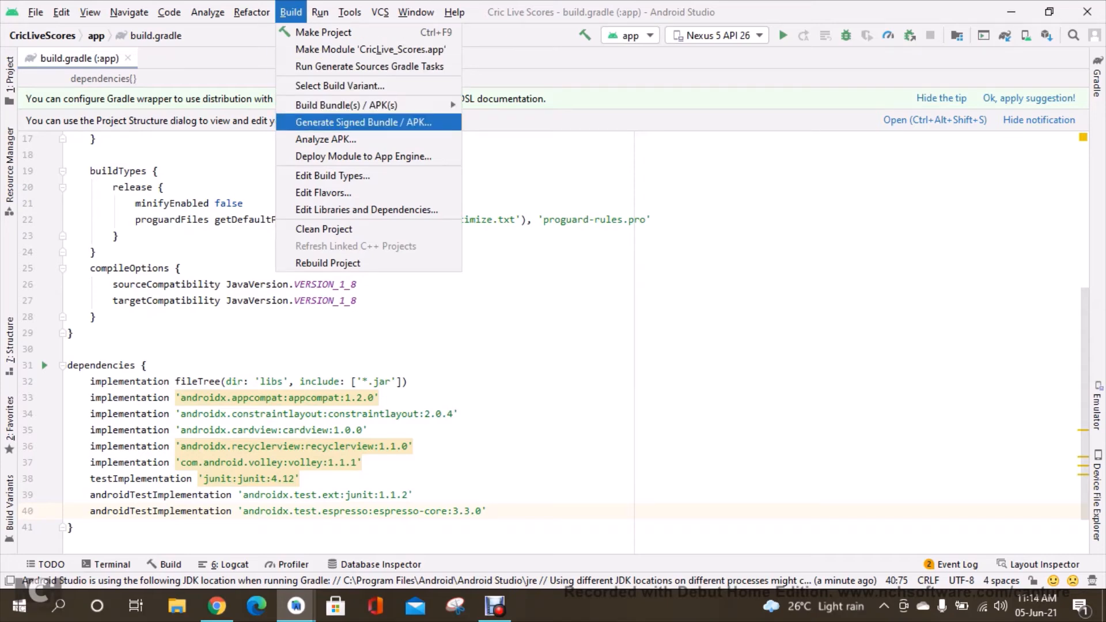
{"action": "key", "text": "Return"}
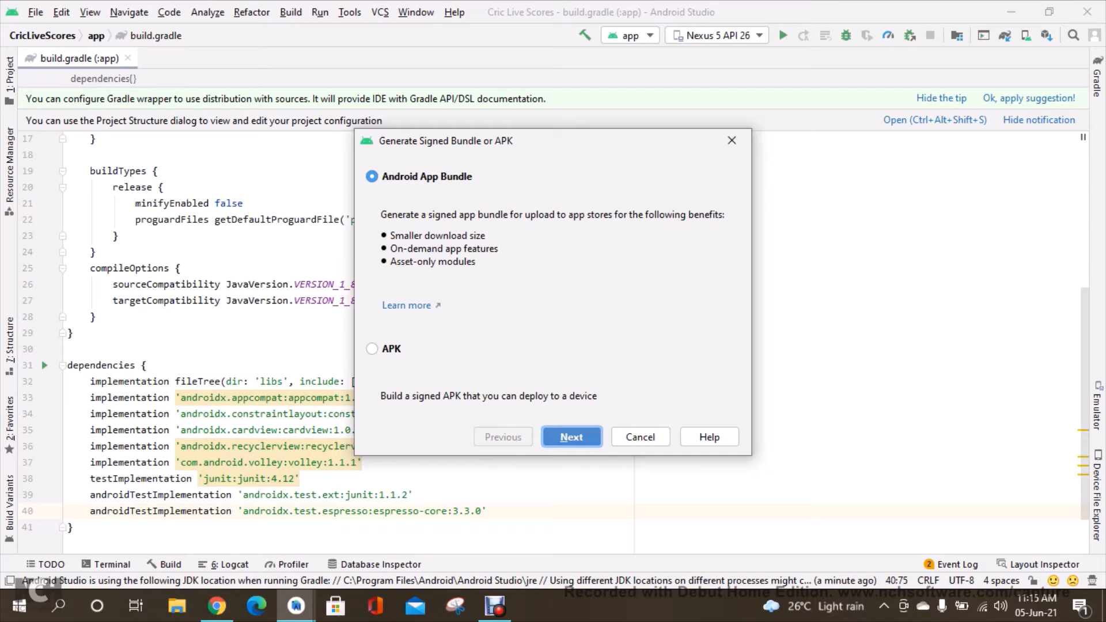
Continue with Android App Bundle, start creating a new key store, and browse to the Android Key folder in the user's home directory.
{"action": "key", "text": "Return"}
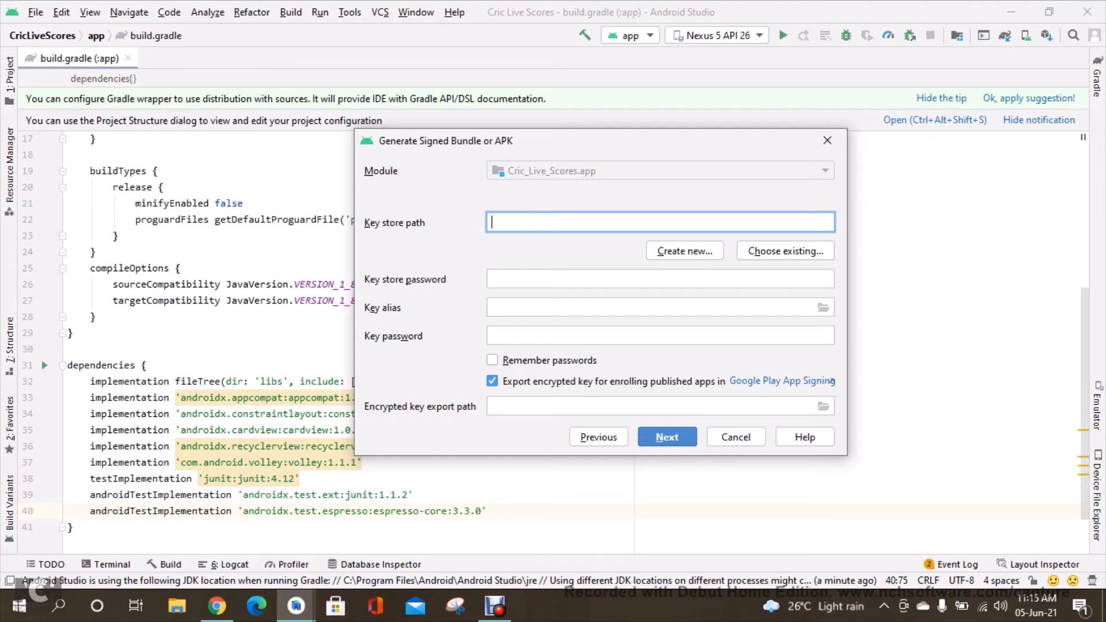
{"action": "key", "text": "alt+c"}
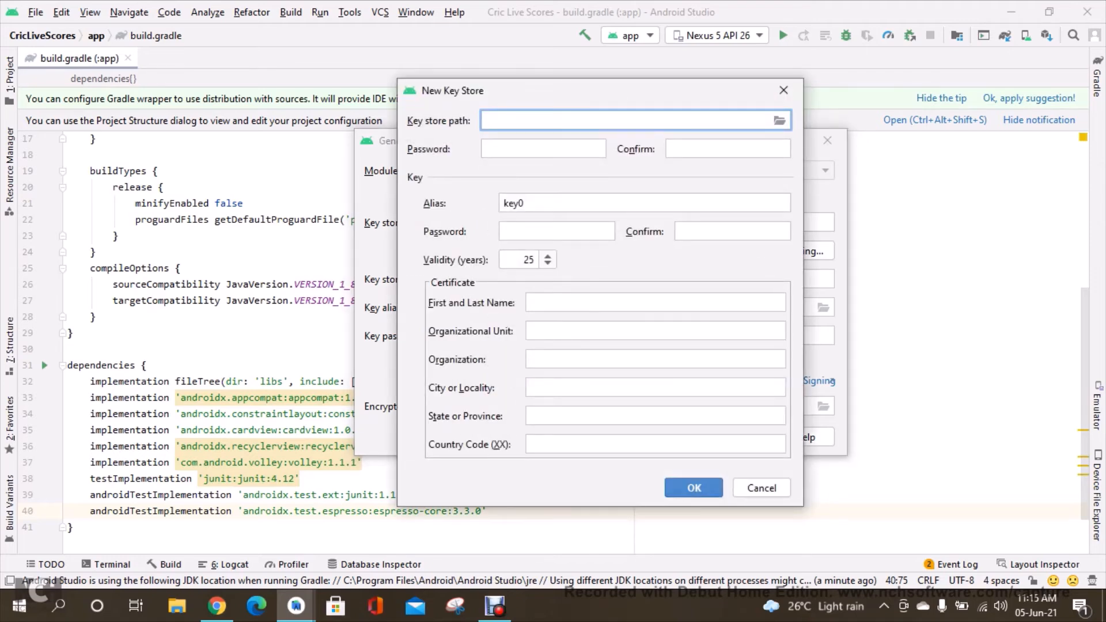
{"action": "left_click", "coordinate": [780, 120]}
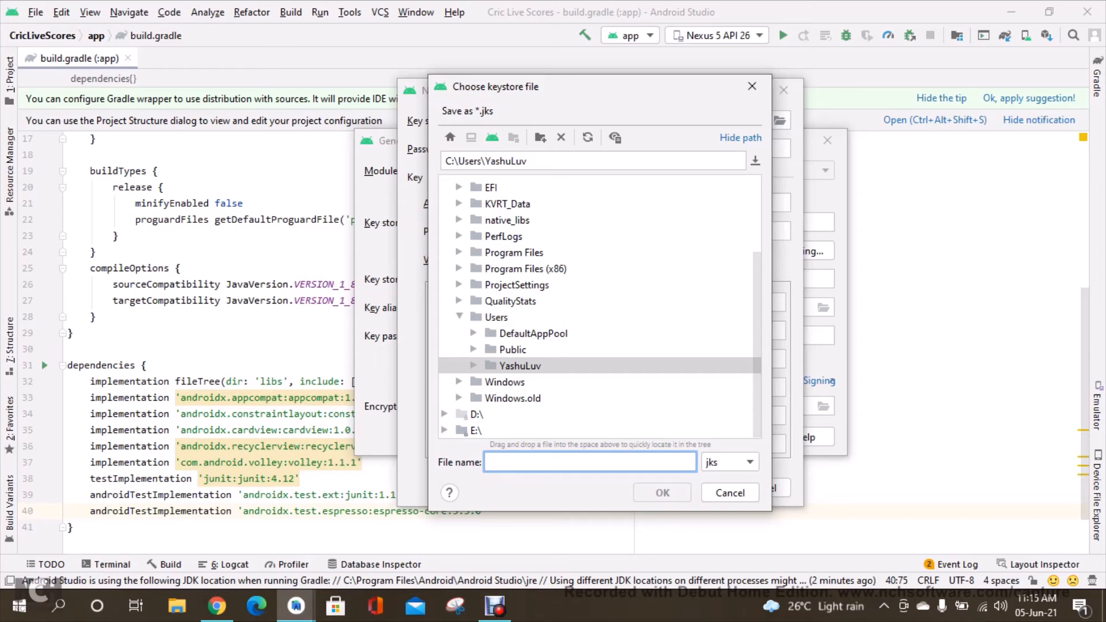
{"action": "double_click", "coordinate": [521, 365]}
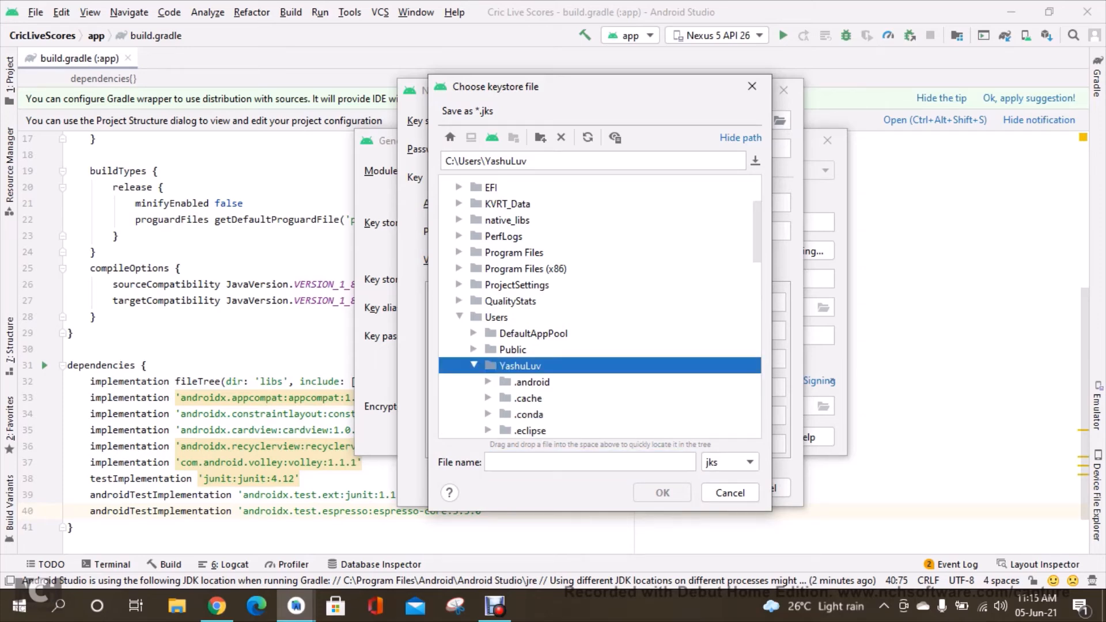
{"action": "scroll", "coordinate": [599, 306], "scroll_direction": "down", "scroll_amount": 6}
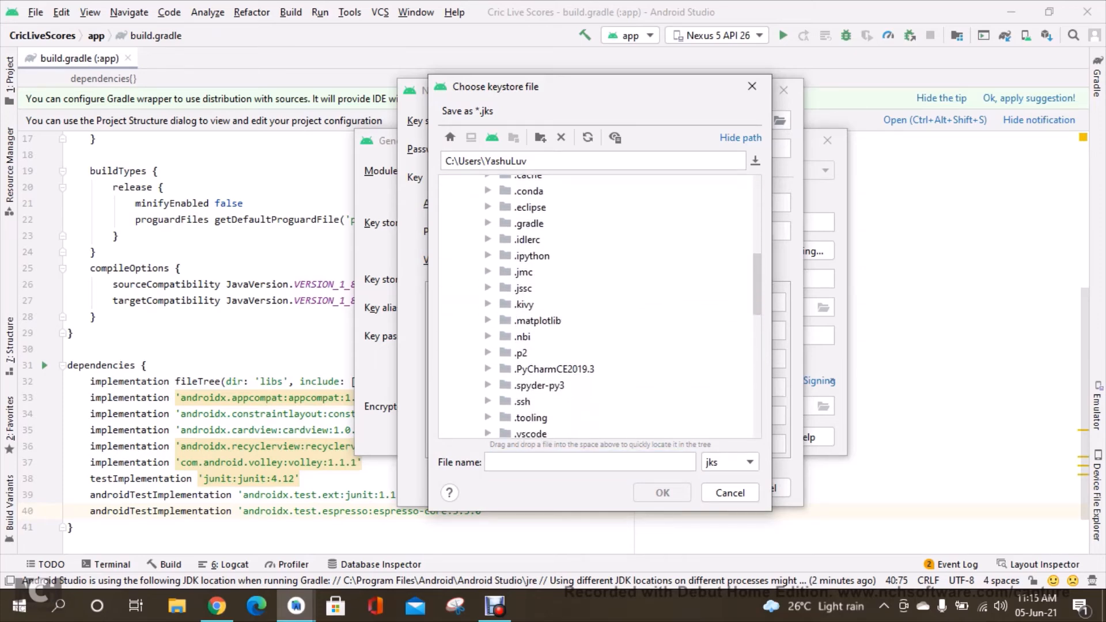
{"action": "scroll", "coordinate": [599, 306], "scroll_direction": "down", "scroll_amount": 2}
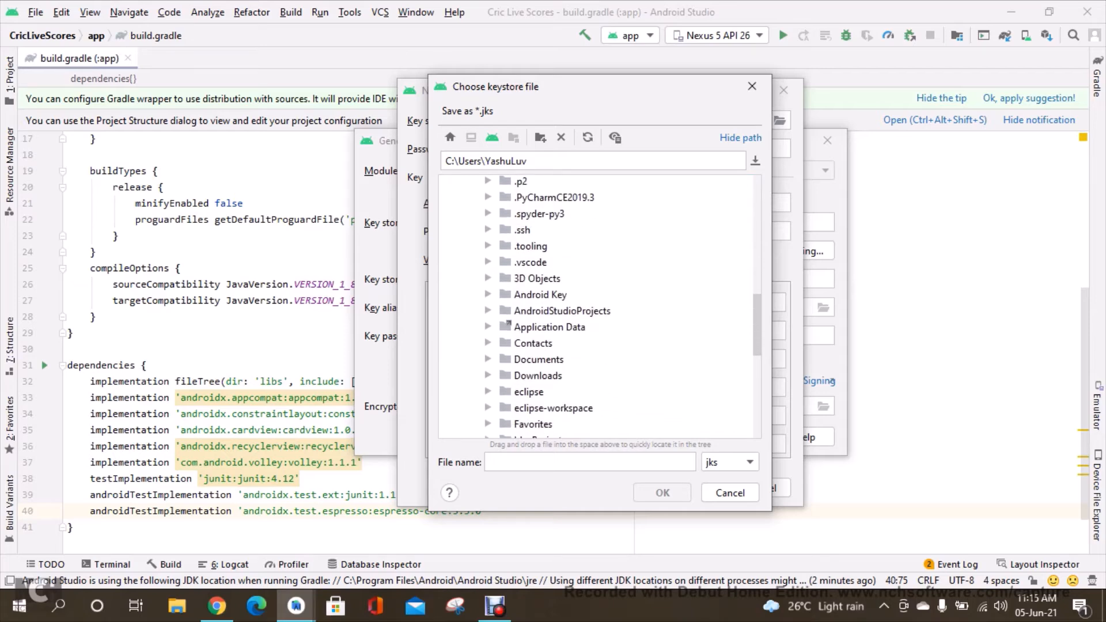
{"action": "left_click", "coordinate": [541, 295]}
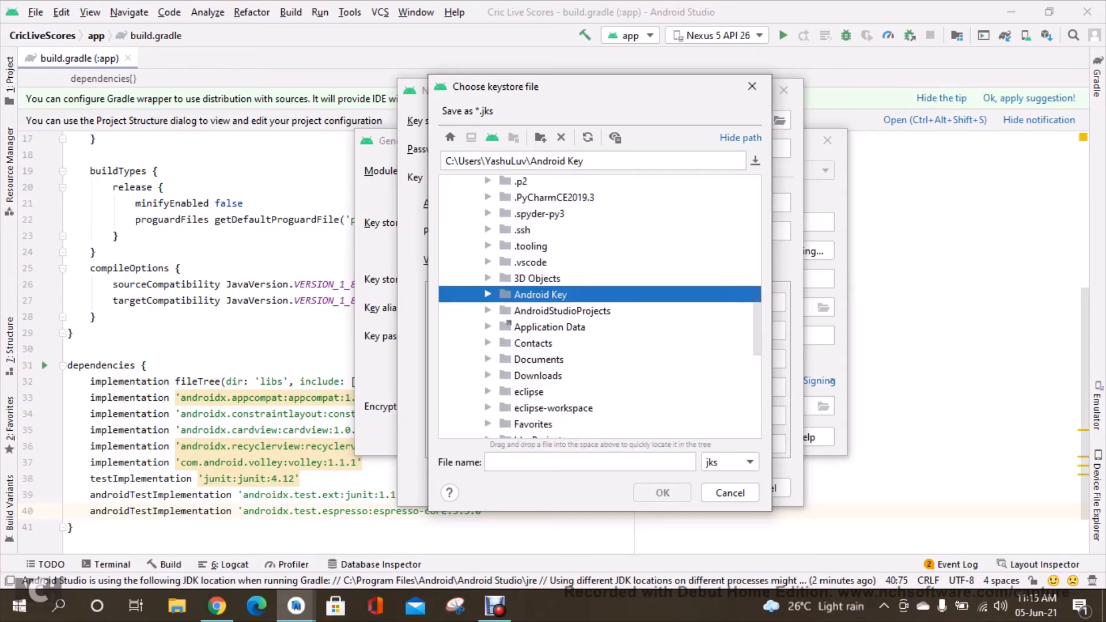
{"action": "double_click", "coordinate": [541, 295]}
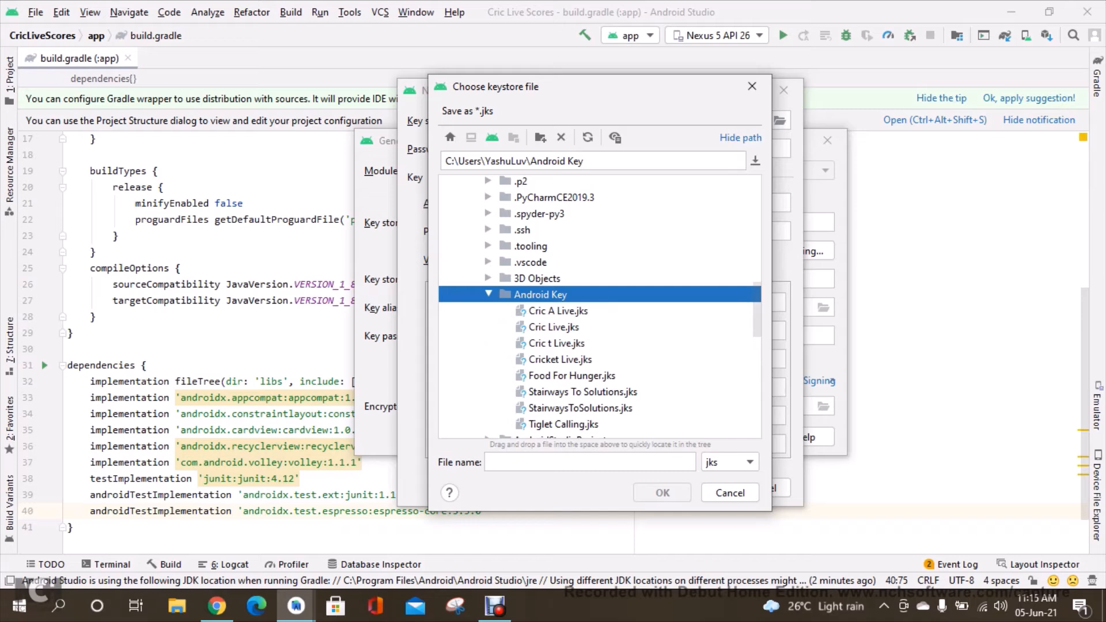
{"action": "left_click", "coordinate": [590, 462]}
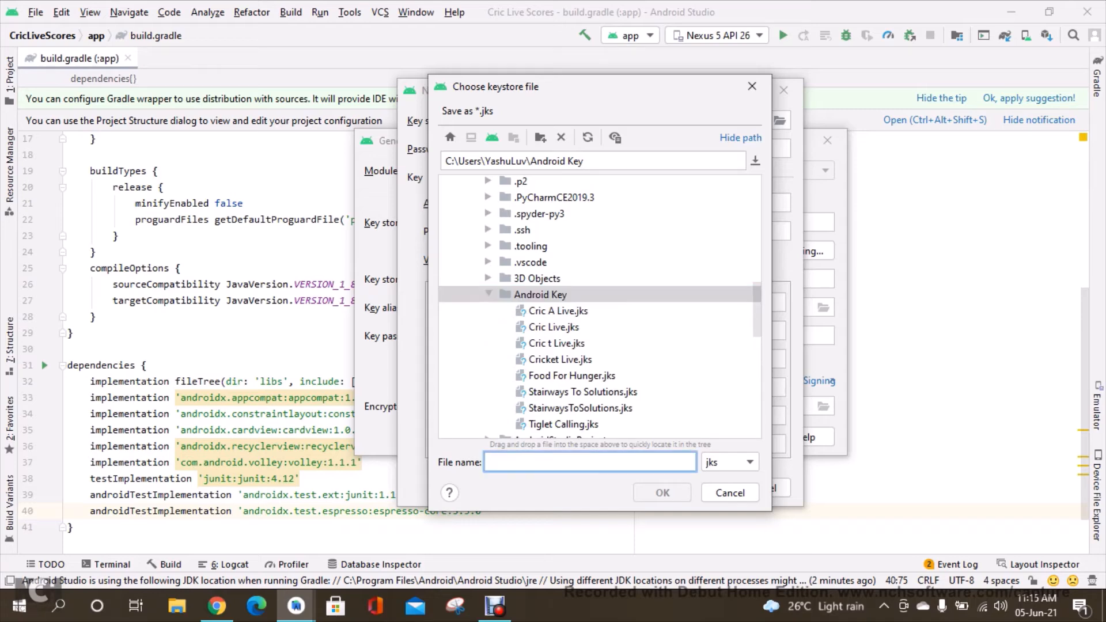
Name the key store file Cric Live Scores.jks and confirm the key store path.
{"action": "type", "text": "Crick"}
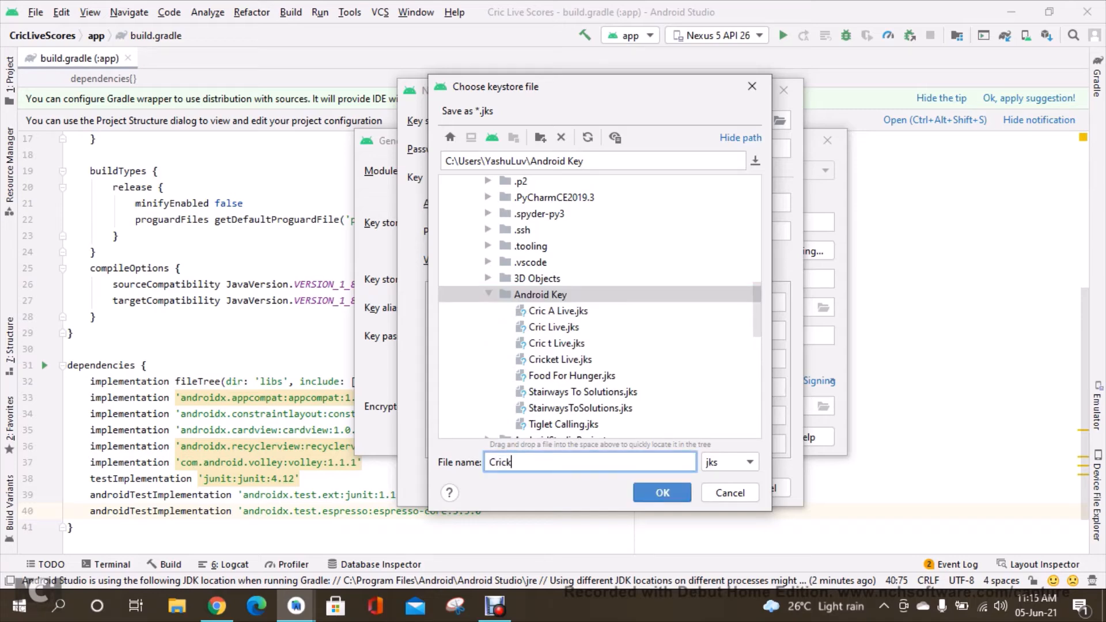
{"action": "key", "text": "BackSpace"}
{"action": "type", "text": "Live"}
{"action": "type", "text": " - Li"}
{"action": "key", "text": "BackSpace"}
{"action": "key", "text": "BackSpace"}
{"action": "type", "text": "Score"}
{"action": "key", "text": "Return"}
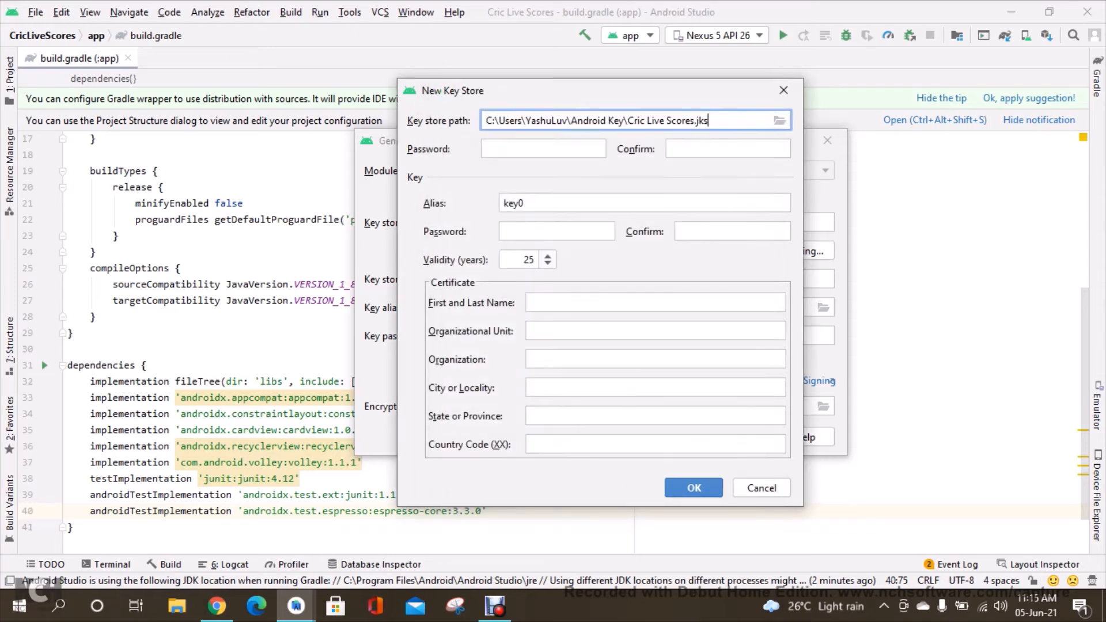
Enter and confirm the key store password.
{"action": "left_click", "coordinate": [544, 149]}
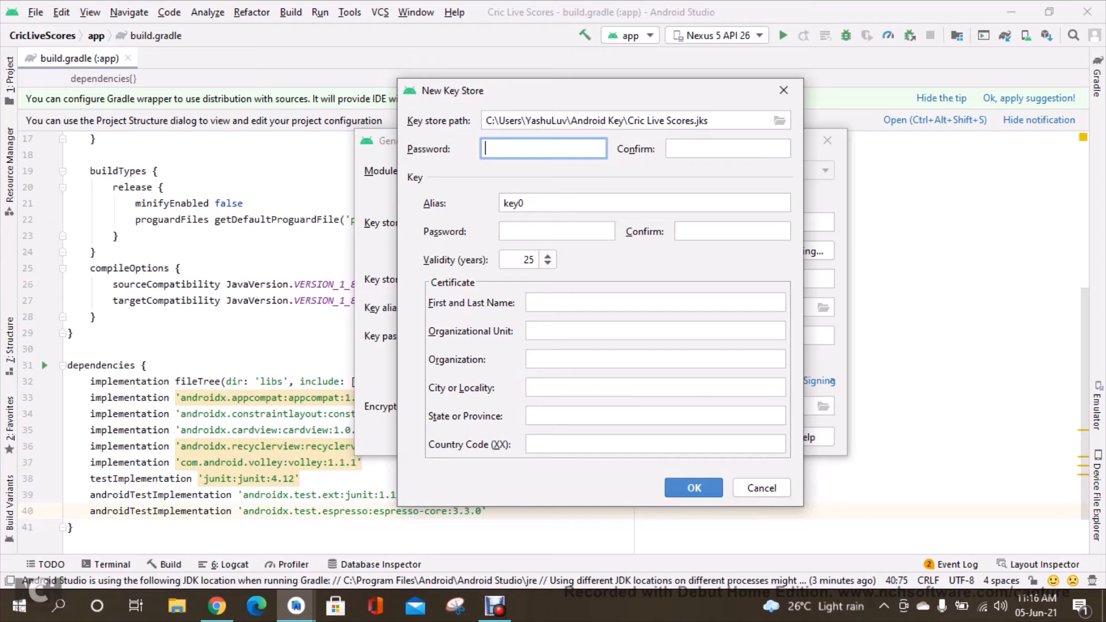
{"action": "type", "text": "•••••••"}
{"action": "key", "text": "Tab"}
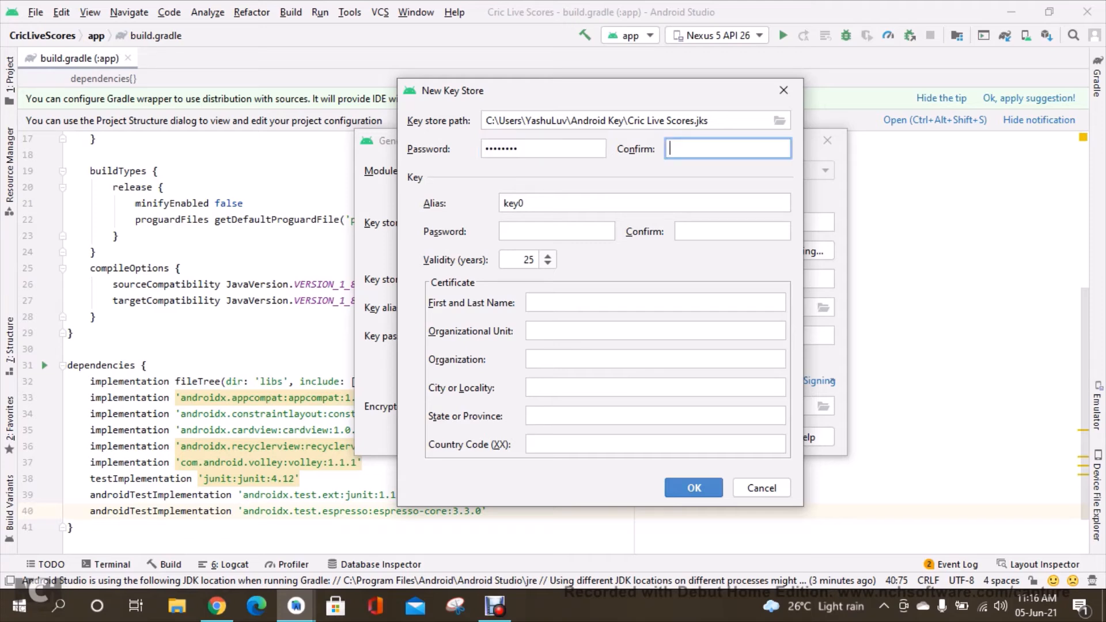
{"action": "type", "text": "••••••••"}
{"action": "key", "text": "Tab"}
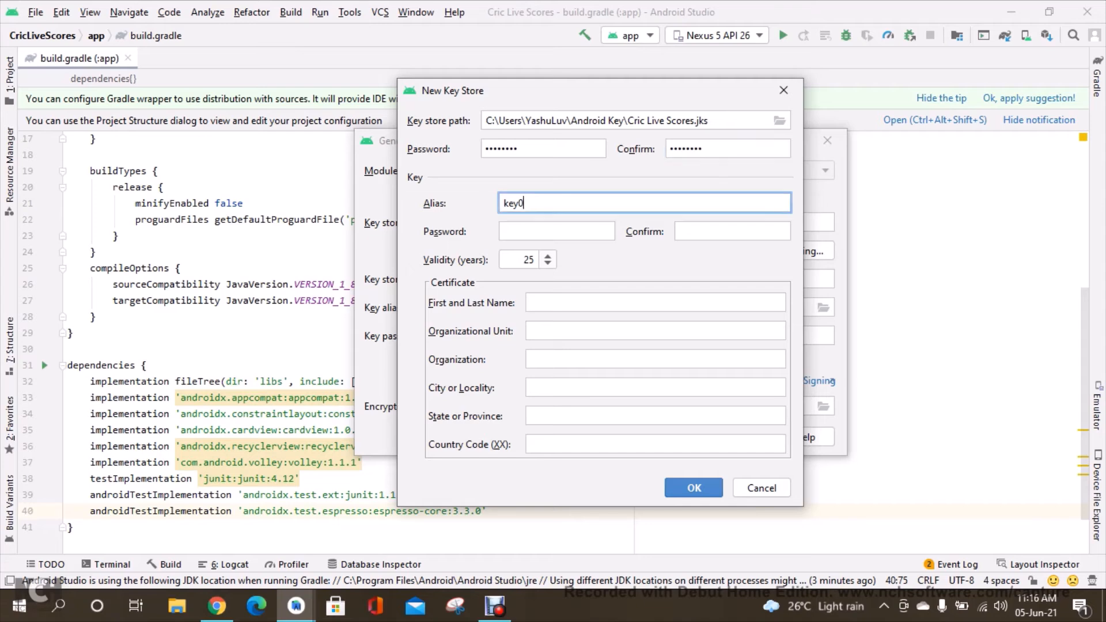
Set the key alias to upload1 and enter and confirm the key password.
{"action": "key", "text": "ctrl+a"}
{"action": "type", "text": "upload1"}
{"action": "key", "text": "Tab"}
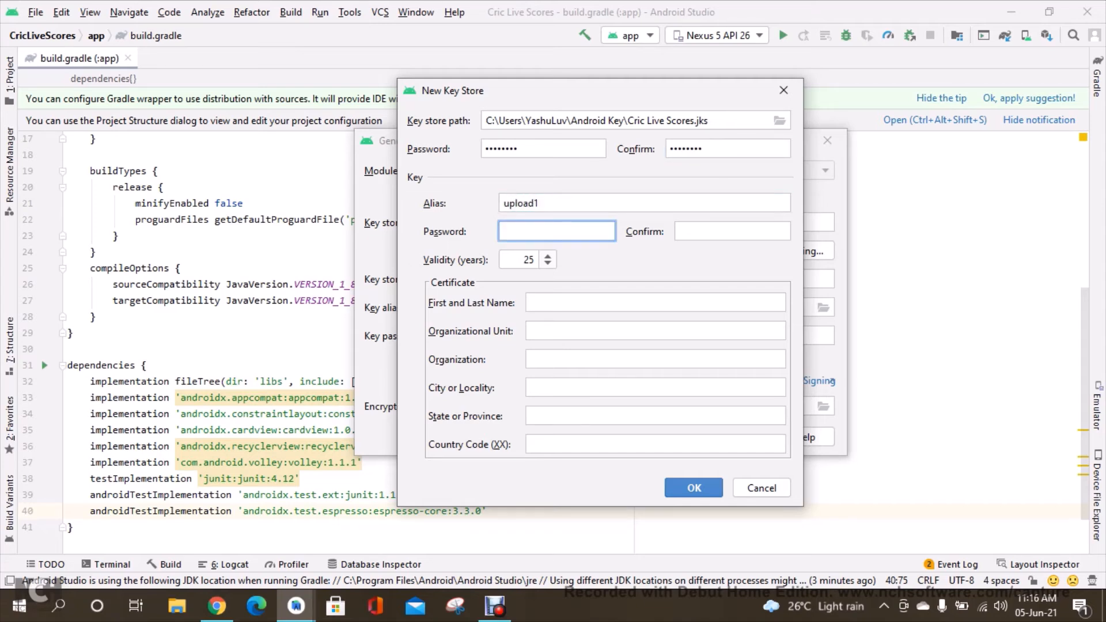
{"action": "type", "text": "••••••••"}
{"action": "key", "text": "Tab"}
{"action": "type", "text": "•••"}
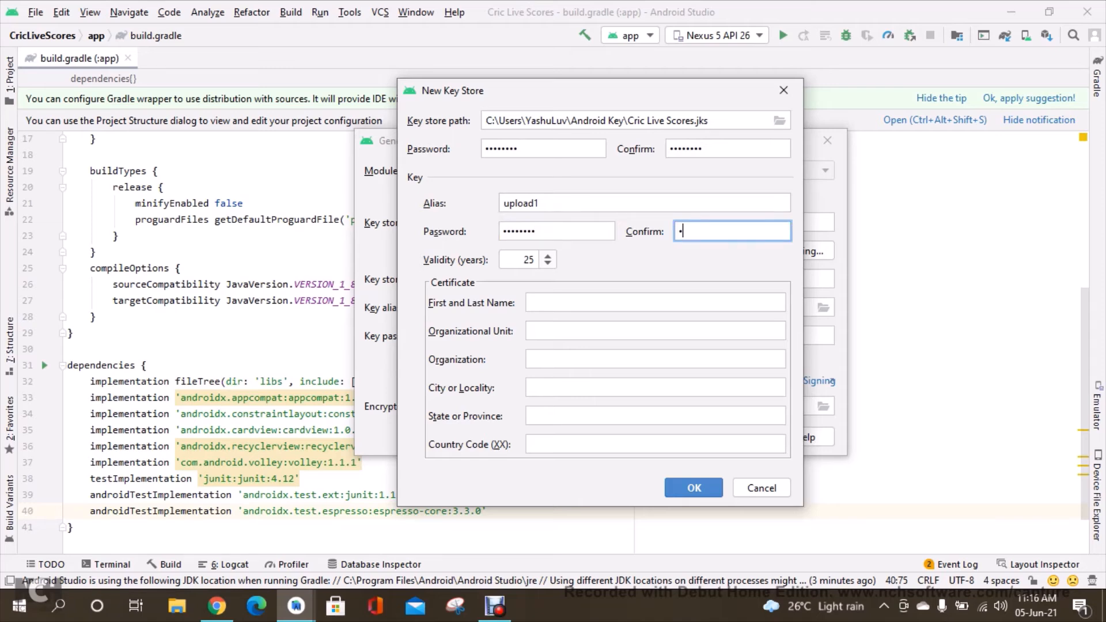
{"action": "type", "text": "•••••"}
Fill in the certificate's first and last name, organizational unit and organization with the developer's details.
{"action": "left_click", "coordinate": [656, 303]}
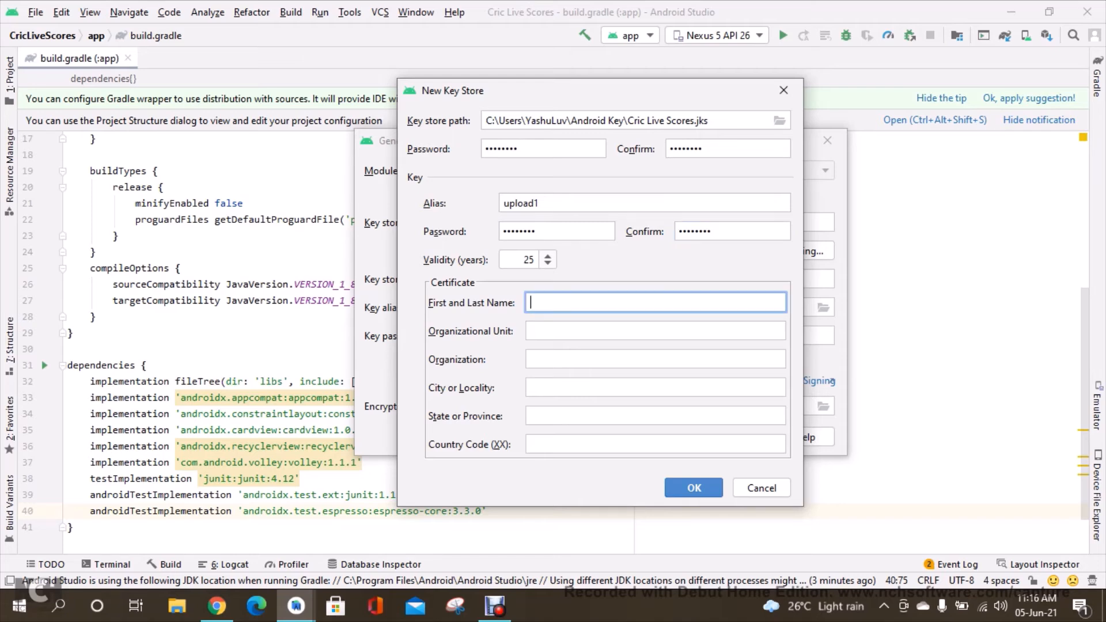
{"action": "type", "text": "Luv Barnwal"}
{"action": "left_click", "coordinate": [656, 331]}
{"action": "type", "text": "luvv"}
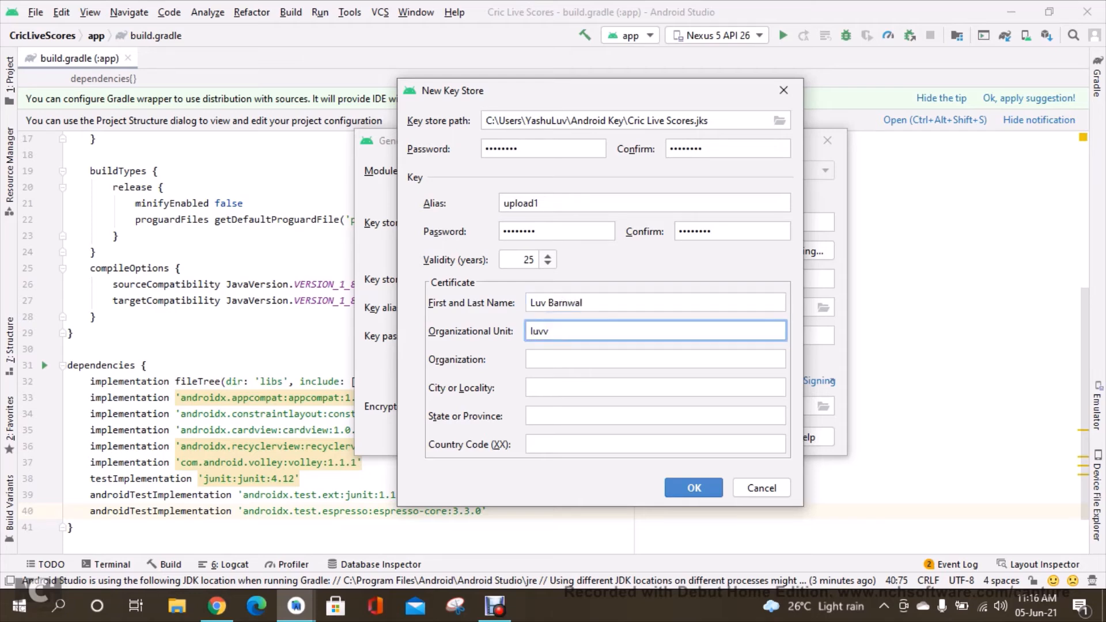
{"action": "key", "text": "BackSpace"}
{"action": "type", "text": "barnwal.in"}
{"action": "key", "text": "Tab"}
{"action": "type", "text": "luvba"}
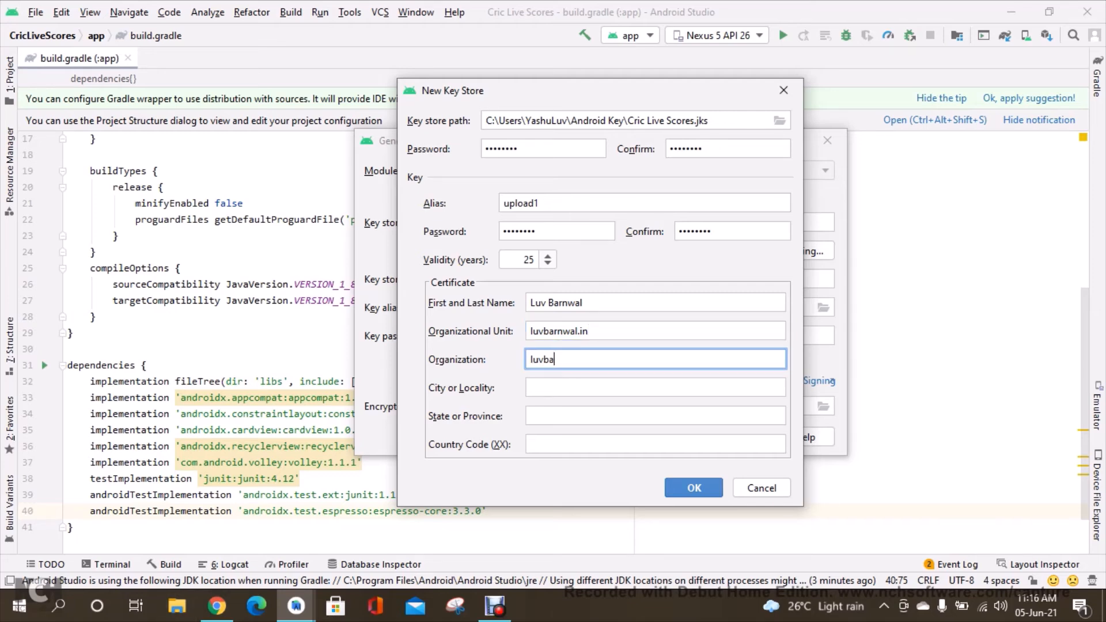
{"action": "type", "text": "rnwal"}
{"action": "key", "text": "Tab"}
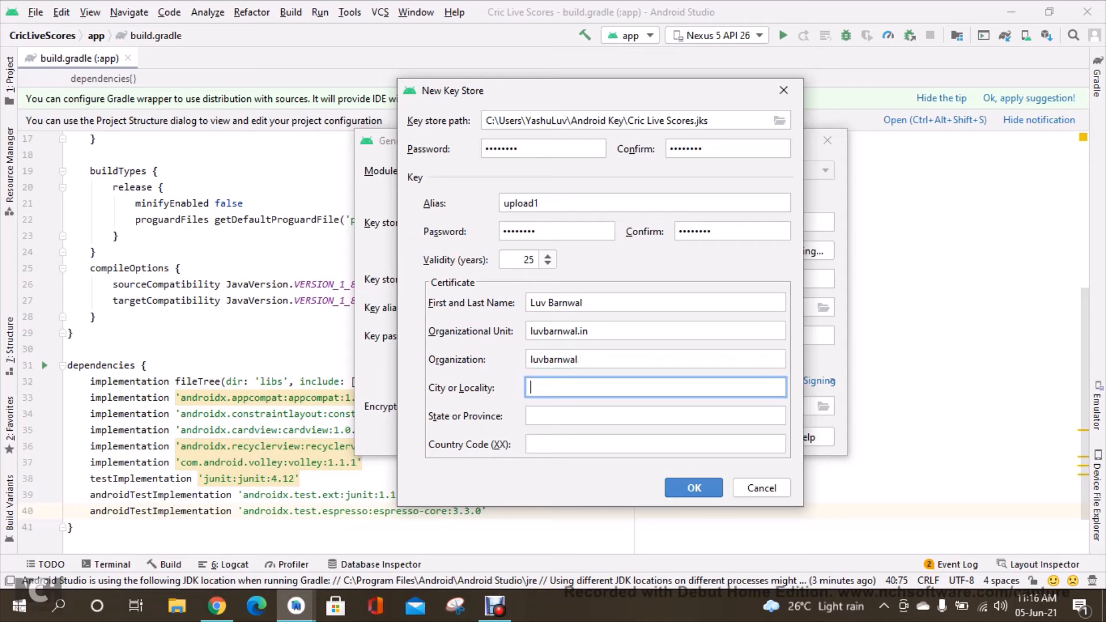
Enter the certificate's city, state or province and country code 91, then create the key store.
{"action": "type", "text": "Banglore"}
{"action": "key", "text": "Tab"}
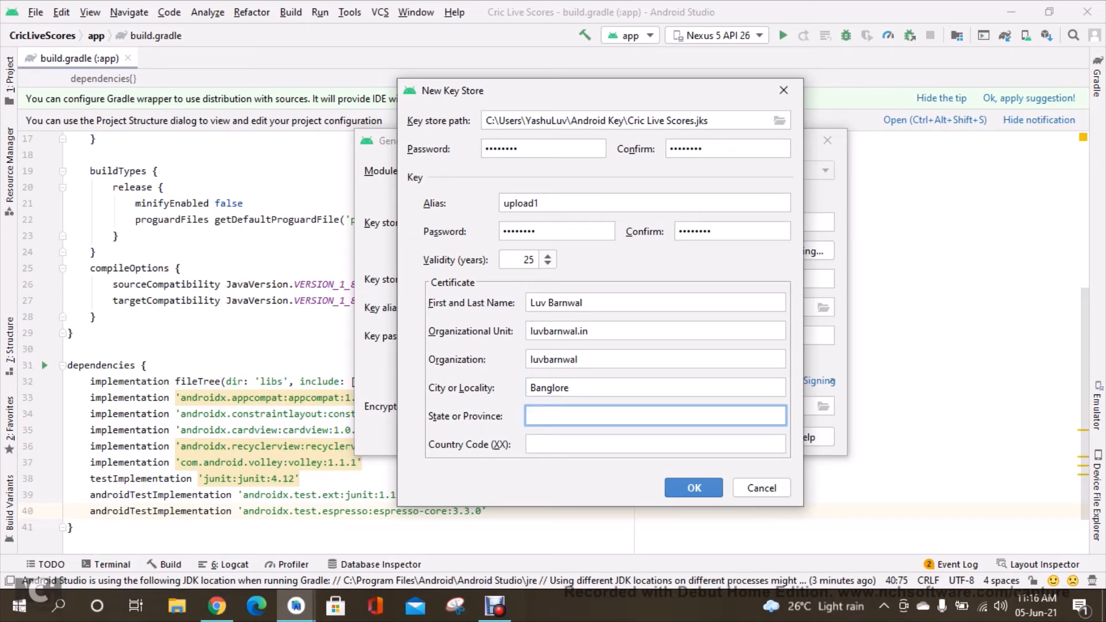
{"action": "type", "text": "Karnataka"}
{"action": "key", "text": "Tab"}
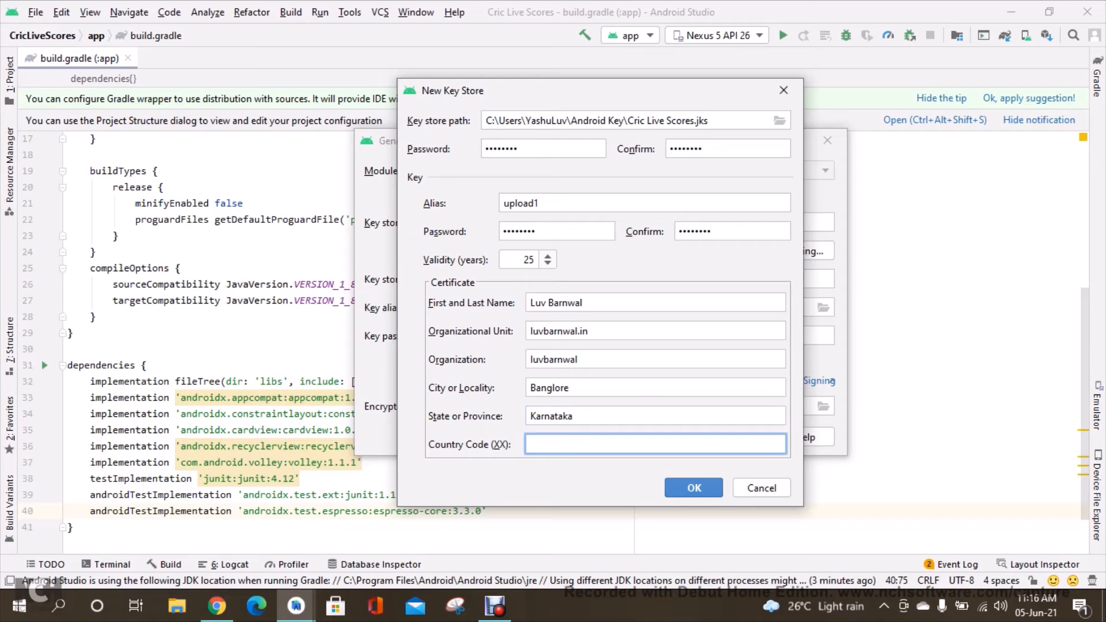
{"action": "type", "text": "91"}
{"action": "key", "text": "Return"}
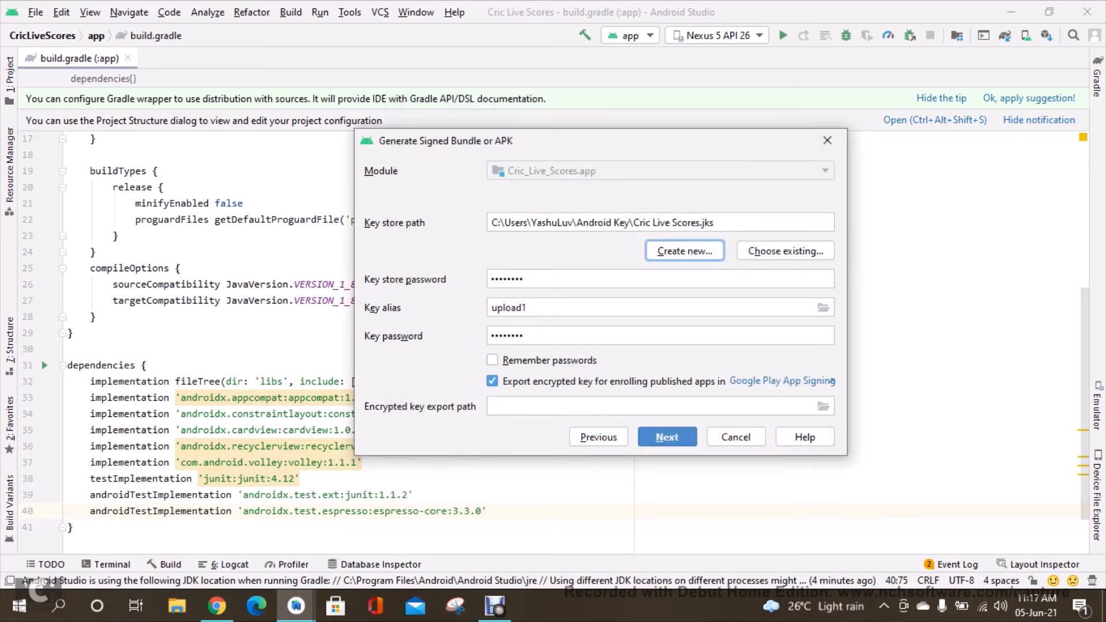
Turn off exporting the encrypted key, turn on Remember passwords, and continue the wizard.
{"action": "left_click", "coordinate": [492, 381]}
{"action": "left_click", "coordinate": [480, 385]}
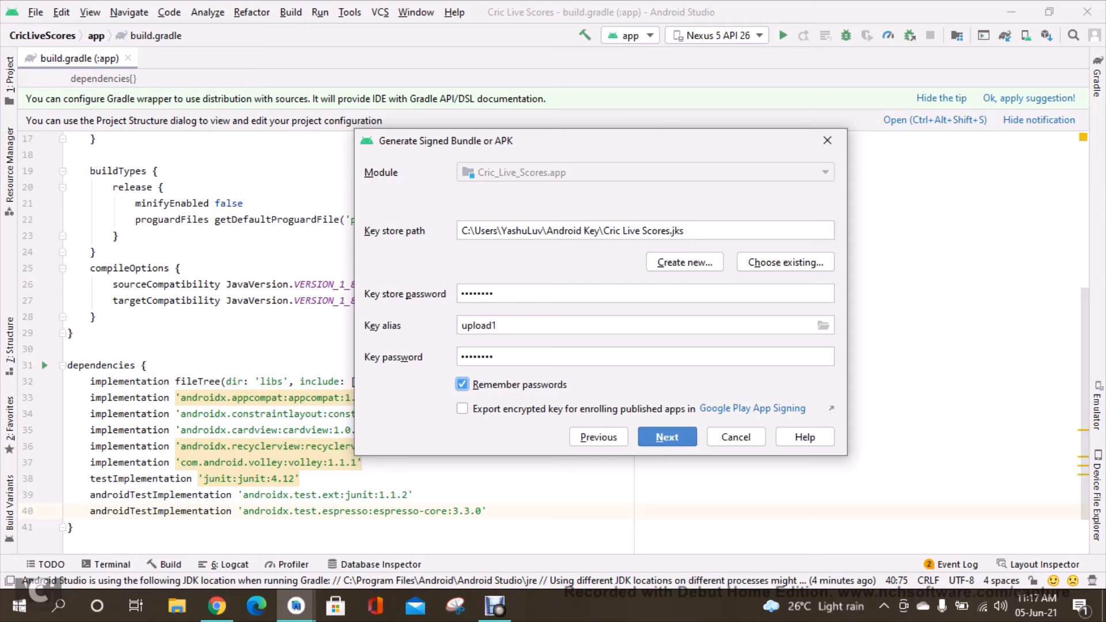
{"action": "key", "text": "Return"}
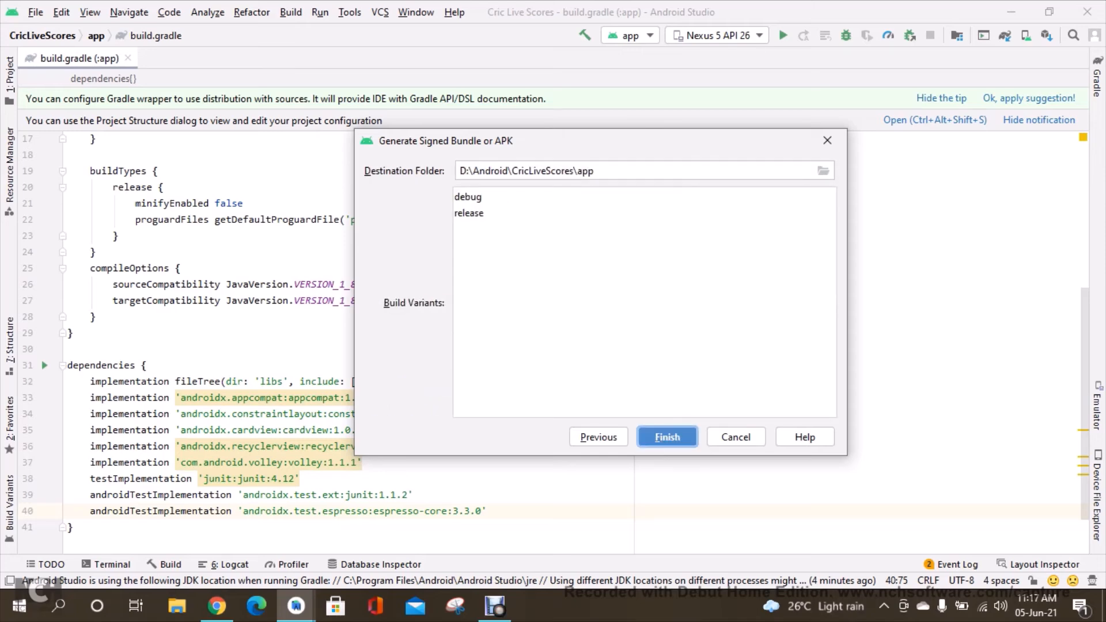
Select both the debug and release build variants and finish generating the signed bundle.
{"action": "left_click", "coordinate": [468, 197]}
{"action": "left_click", "coordinate": [469, 213], "text": "shift"}
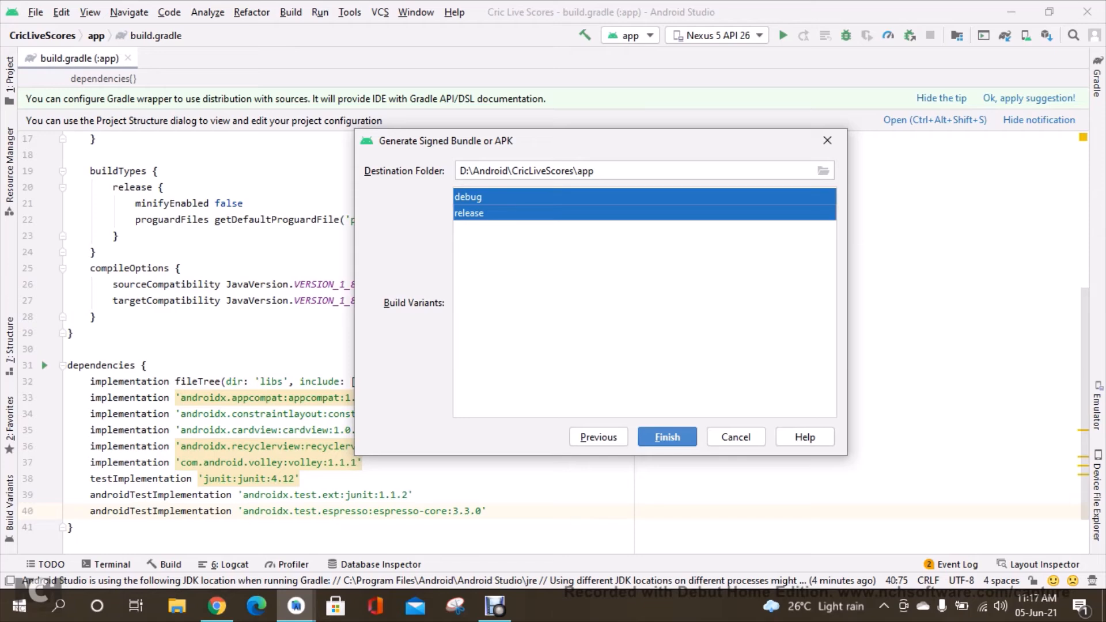
{"action": "key", "text": "Return"}
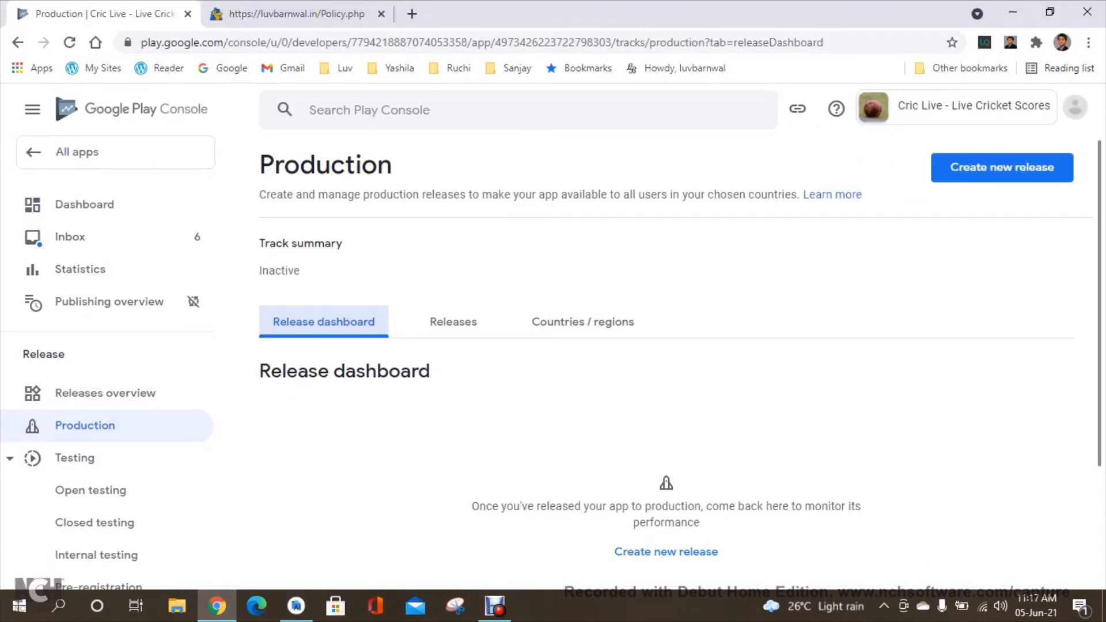
In the Play Console, create a new production release and continue with Play App Signing.
{"action": "left_click", "coordinate": [1002, 167]}
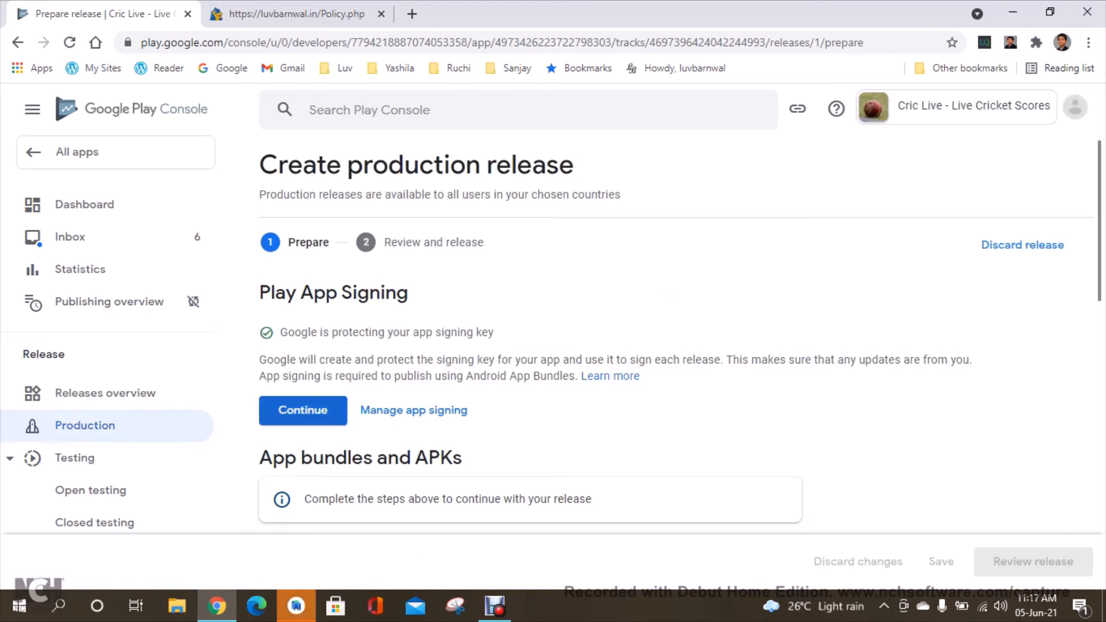
{"action": "left_click", "coordinate": [303, 410]}
{"action": "left_click_drag", "start_coordinate": [1100, 242], "coordinate": [1099, 330]}
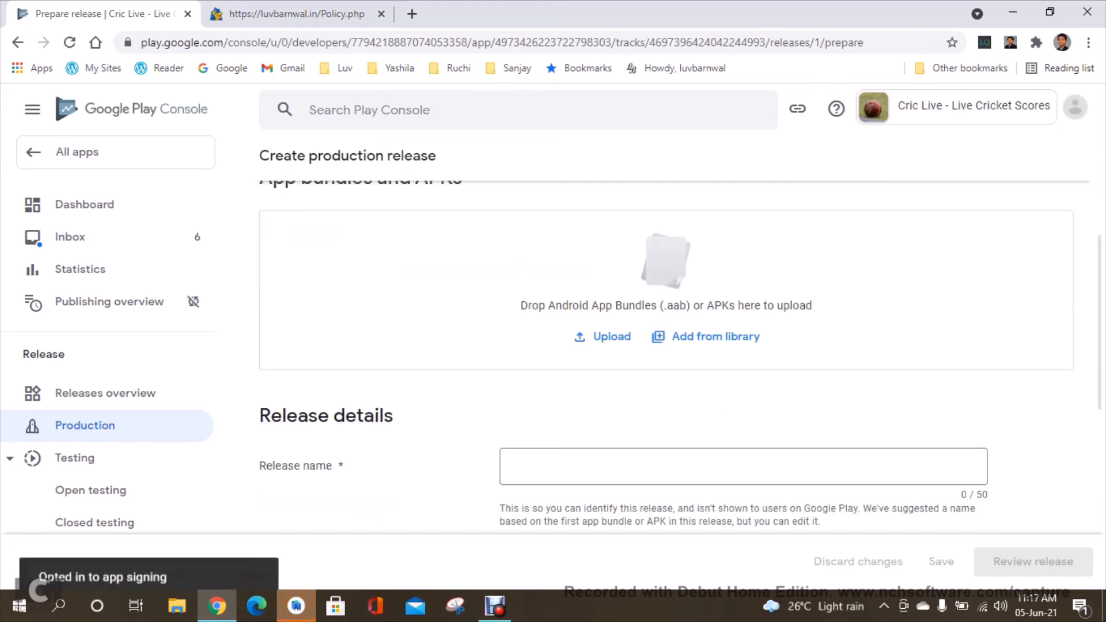
Switch back to Android Studio and locate the generated release app bundle in its folder.
{"action": "left_click", "coordinate": [296, 606]}
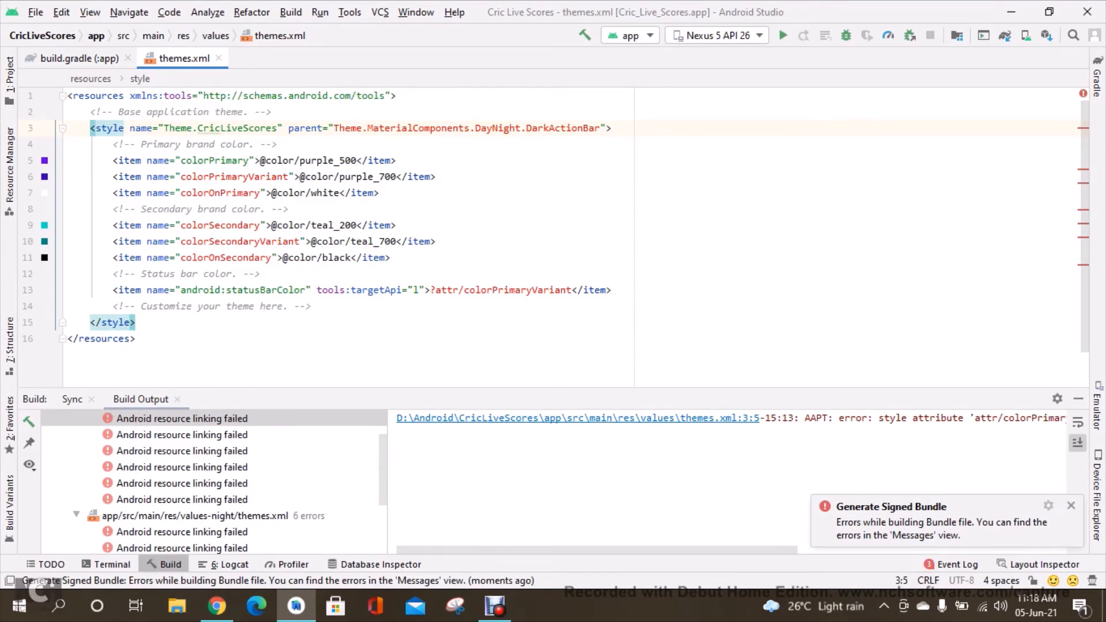
{"action": "left_click", "coordinate": [1072, 506]}
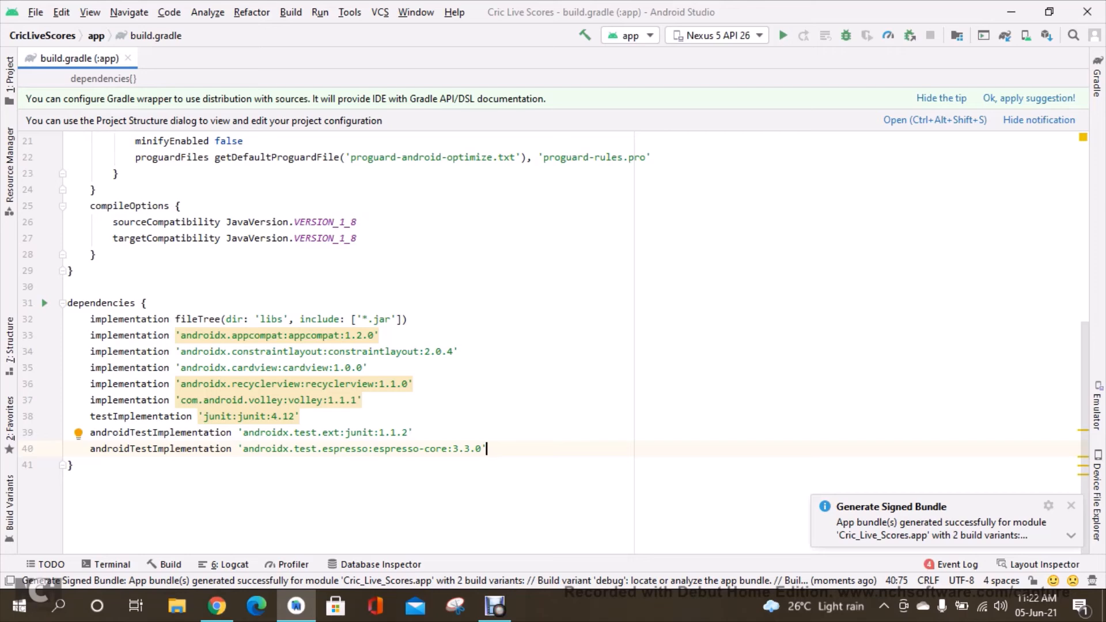
{"action": "left_click", "coordinate": [1072, 536]}
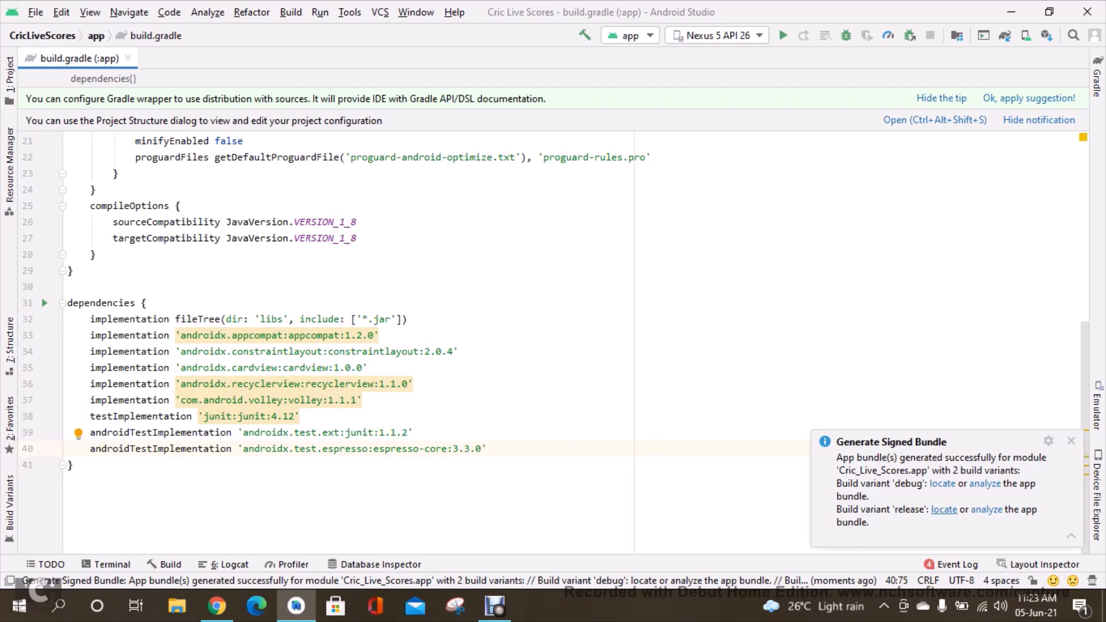
{"action": "left_click", "coordinate": [945, 510]}
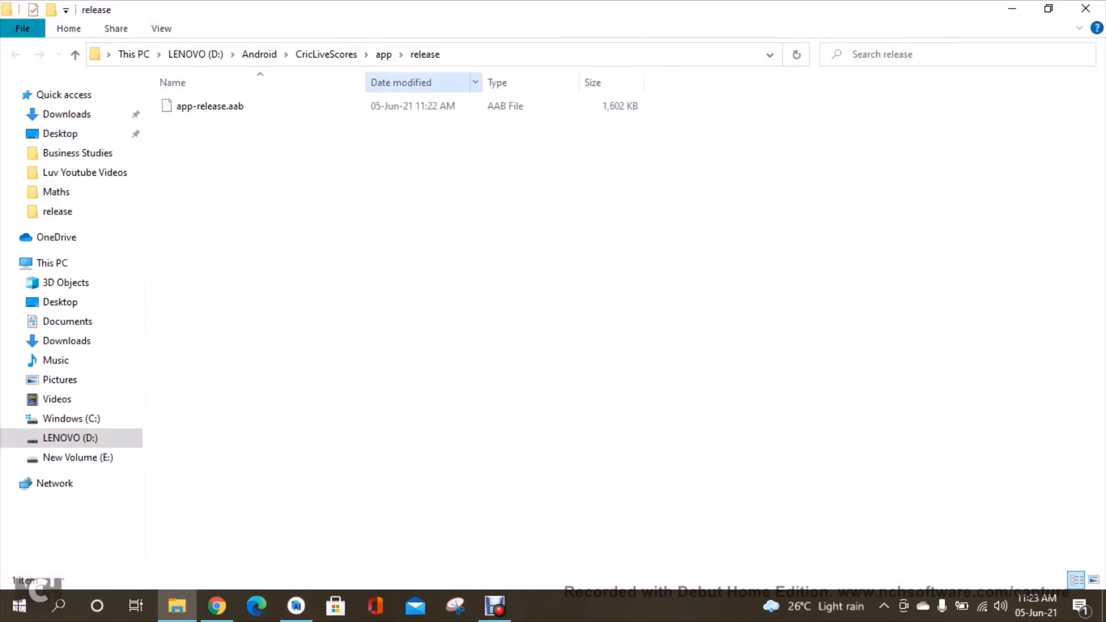
{"action": "left_click", "coordinate": [490, 54]}
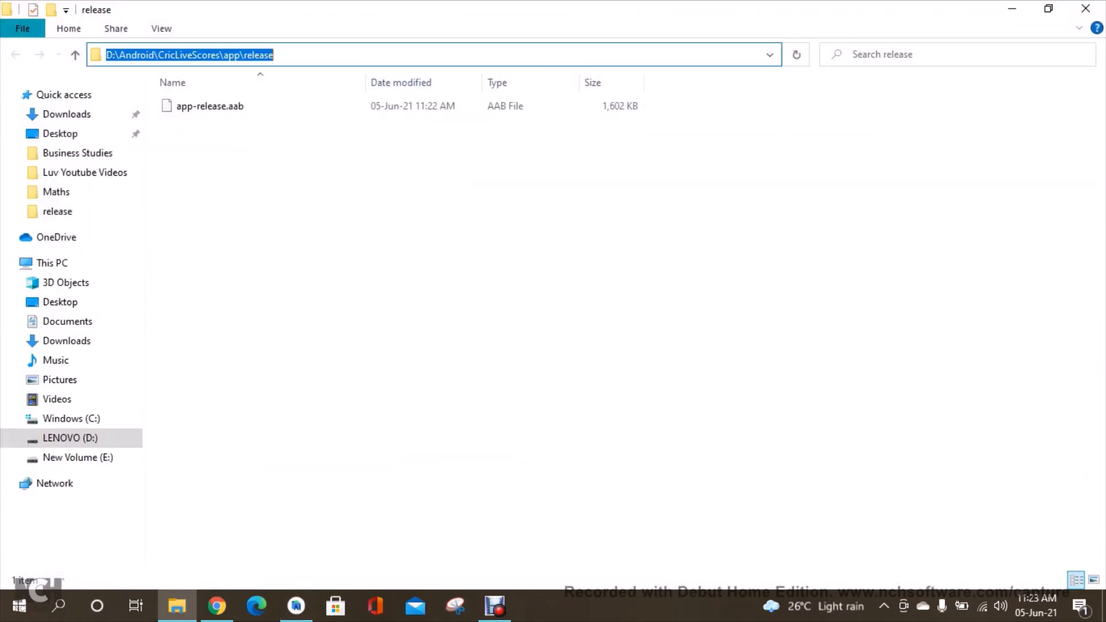
{"action": "key", "text": "Escape"}
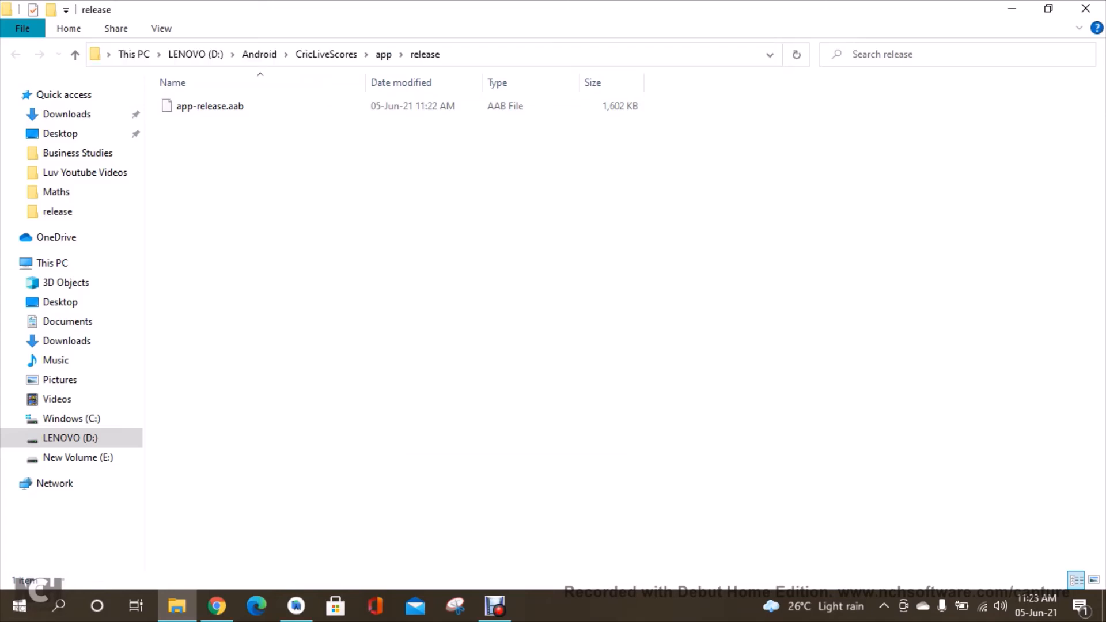
Return to the Play Console release page and enter 1.0.0 as the release name.
{"action": "left_click", "coordinate": [216, 606]}
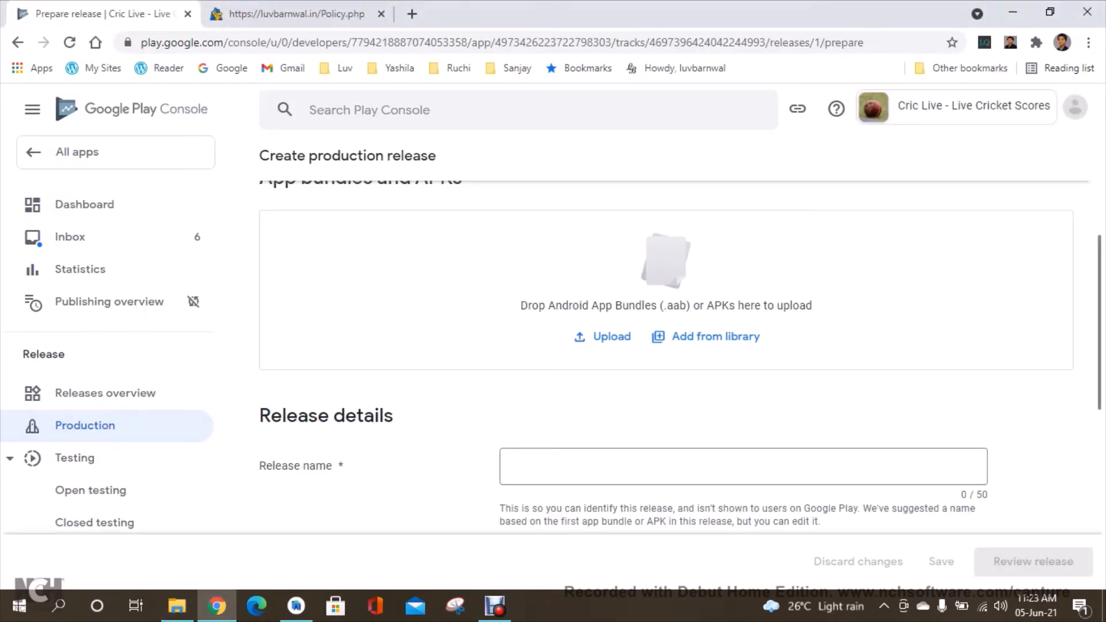
{"action": "left_click", "coordinate": [744, 467]}
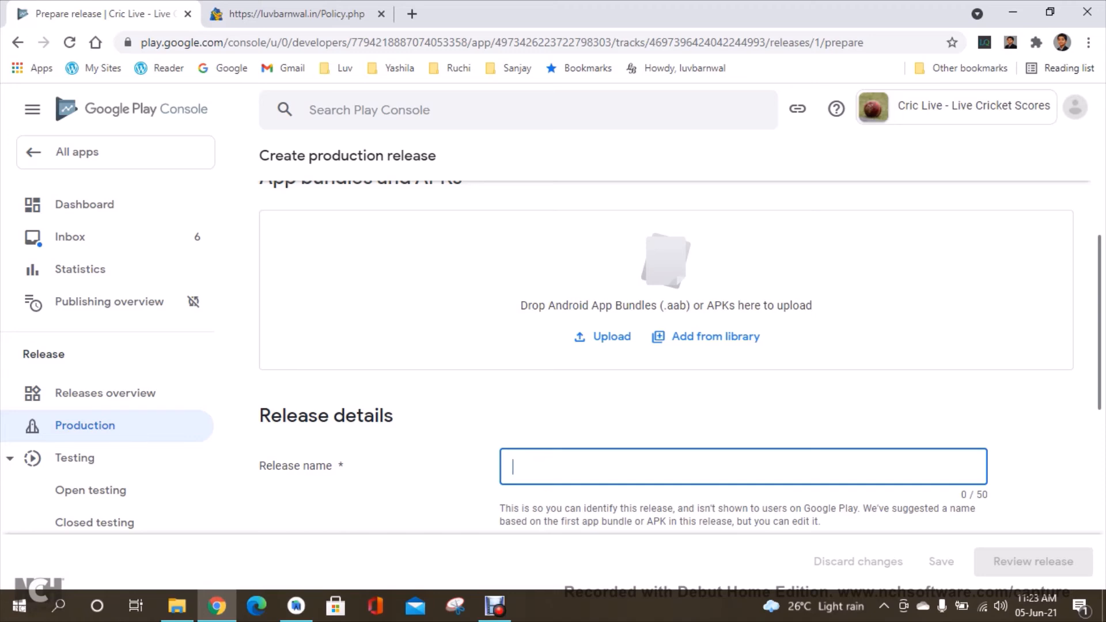
{"action": "type", "text": "1.0"}
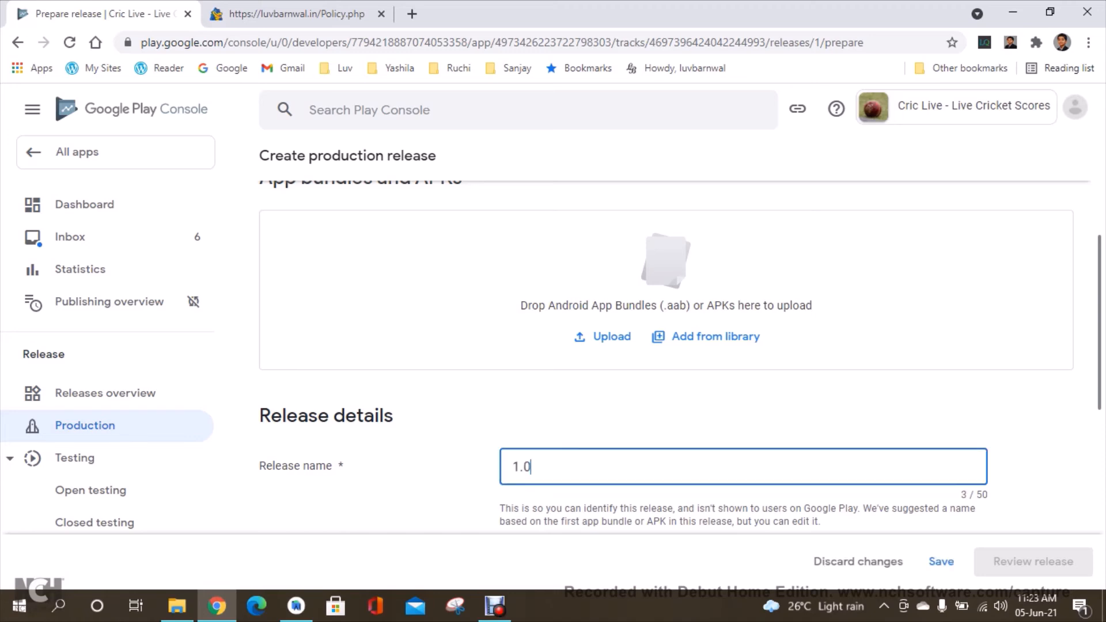
{"action": "type", "text": ".0"}
{"action": "key", "text": "Tab"}
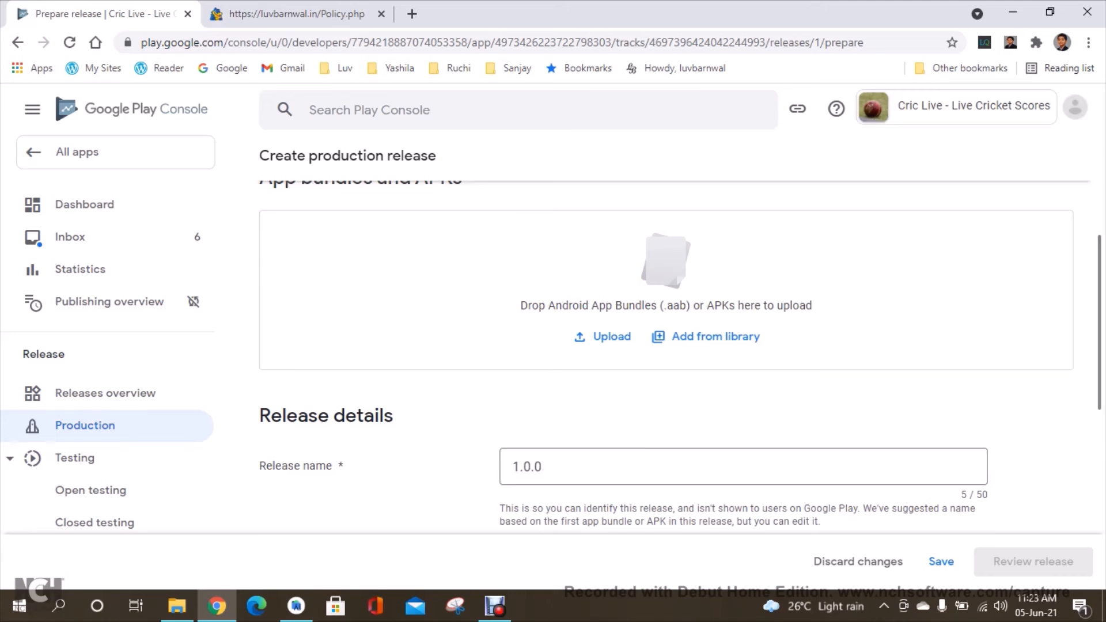
Replace the placeholder en-US release notes with First Version.
{"action": "scroll", "coordinate": [681, 353], "scroll_direction": "down", "scroll_amount": 5}
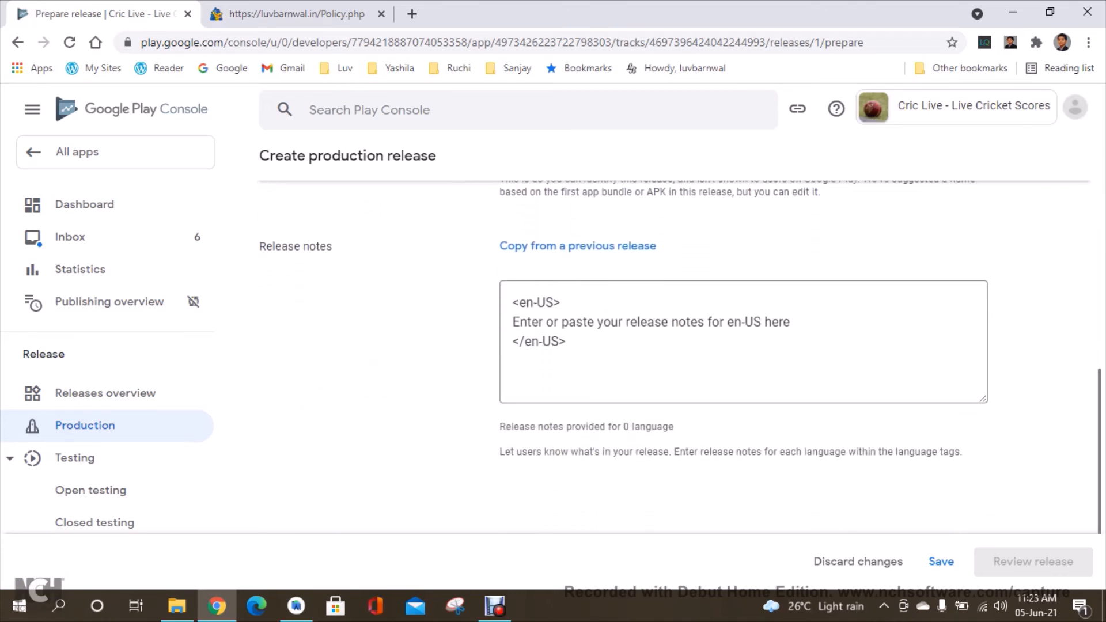
{"action": "triple_click", "coordinate": [649, 322]}
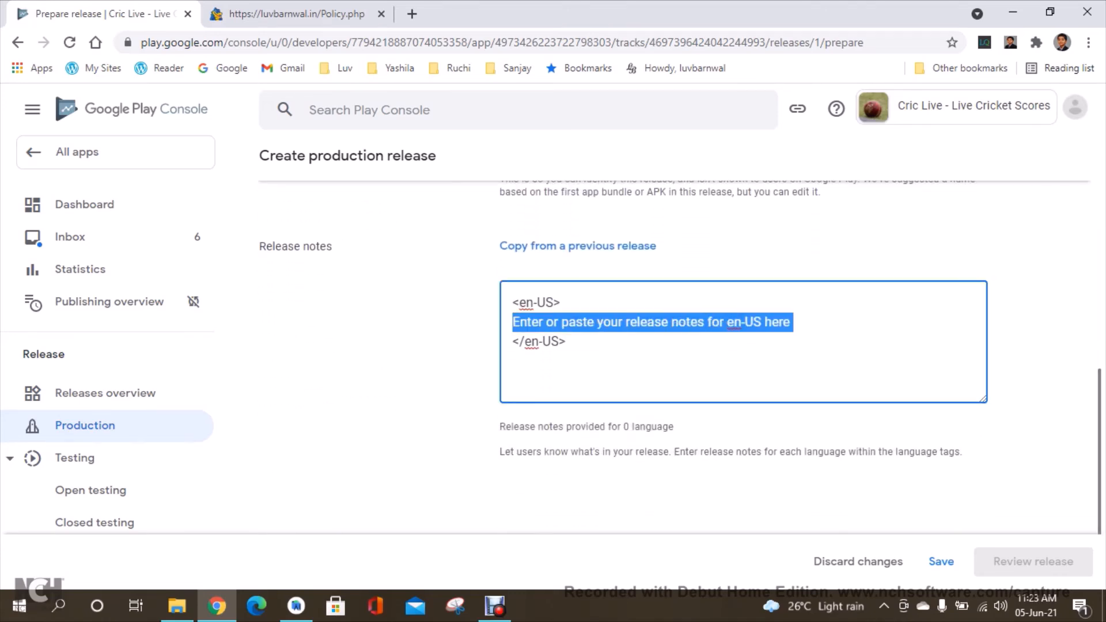
{"action": "type", "text": "First "}
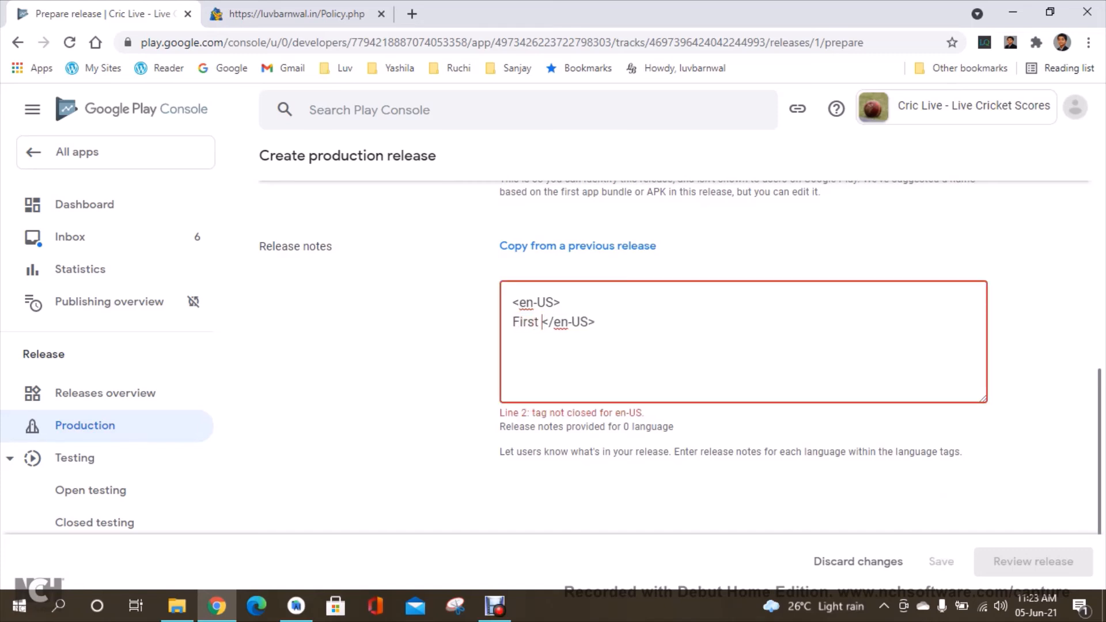
{"action": "type", "text": "Version"}
{"action": "key", "text": "Return"}
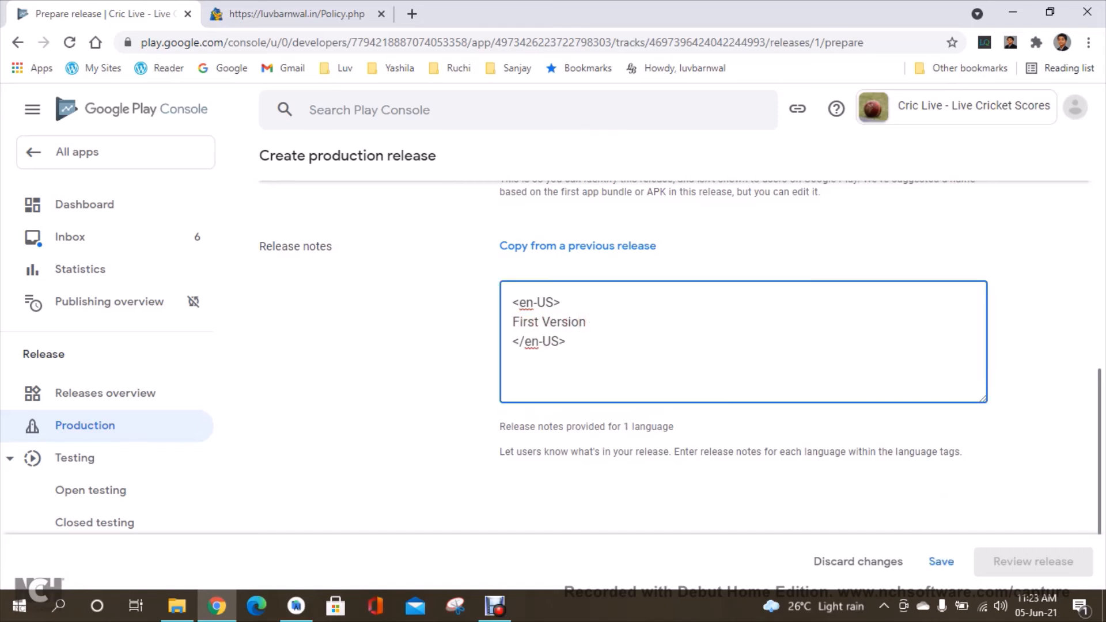
{"action": "key", "text": "Tab"}
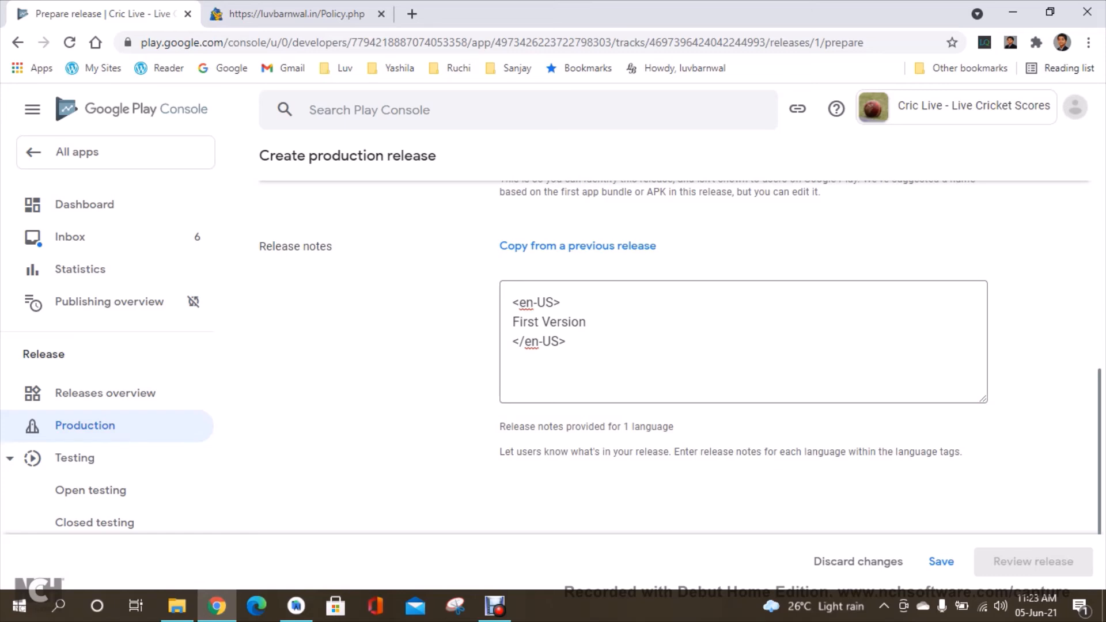
Upload the app-release.aab bundle from the CricLiveScores app release folder to the production release.
{"action": "scroll", "coordinate": [682, 336], "scroll_direction": "up", "scroll_amount": 2}
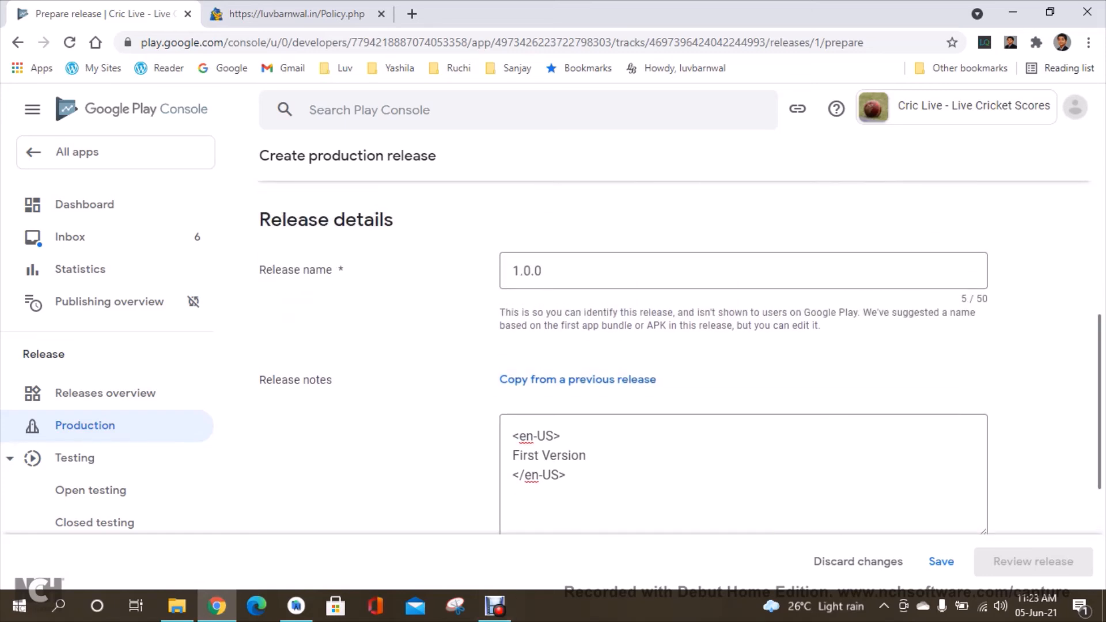
{"action": "scroll", "coordinate": [681, 358], "scroll_direction": "up", "scroll_amount": 4}
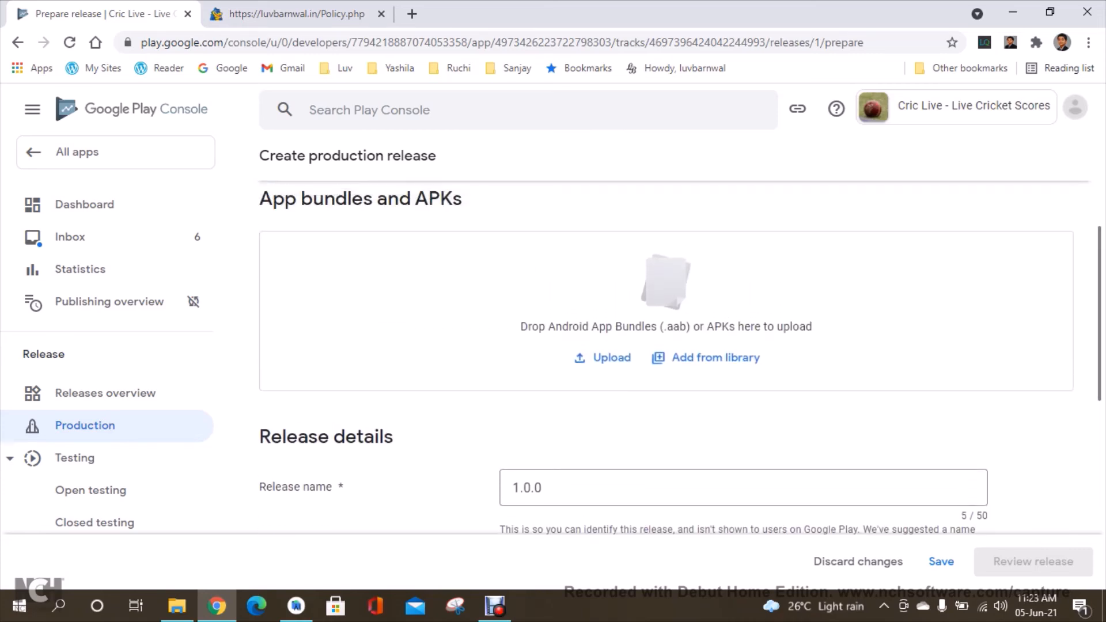
{"action": "left_click", "coordinate": [602, 357]}
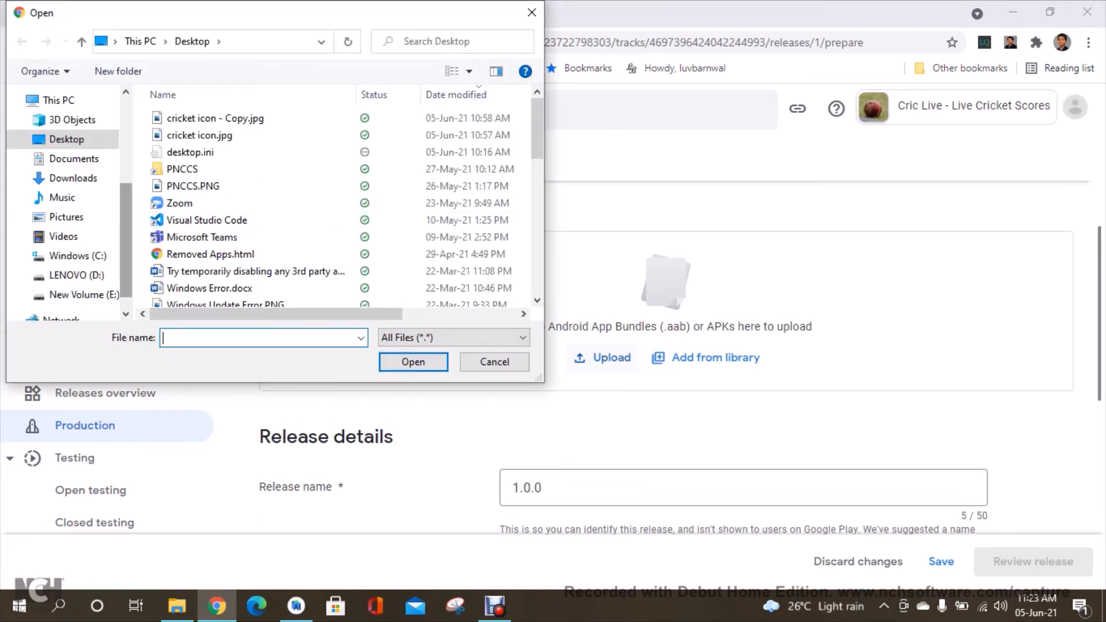
{"action": "left_click", "coordinate": [270, 42]}
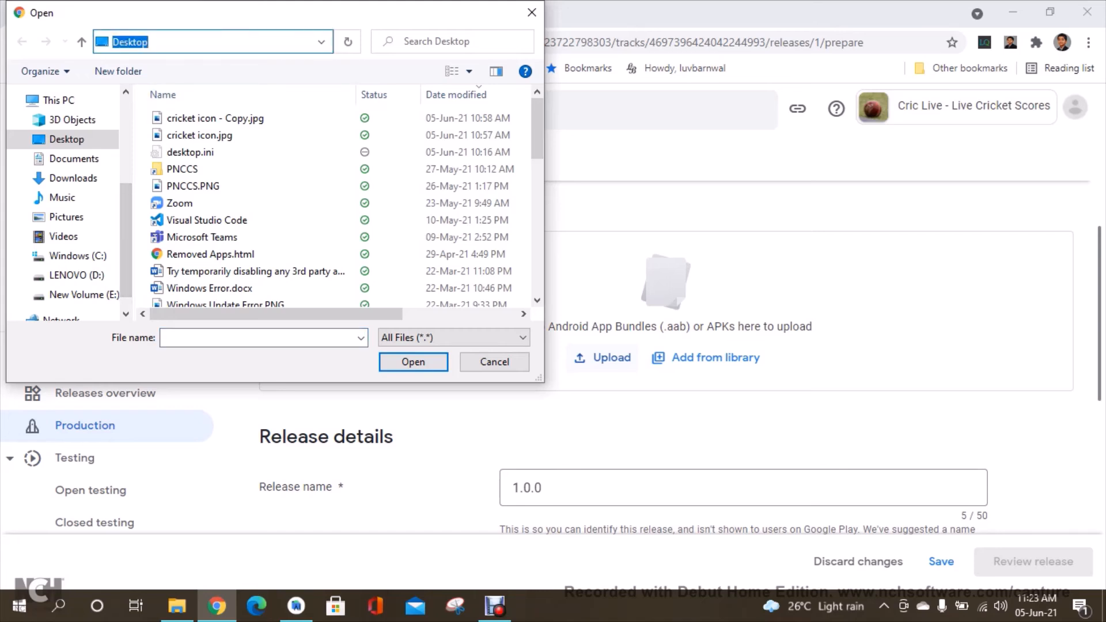
{"action": "type", "text": "D:\\Android\\CricLiveScores\\app\\release"}
{"action": "key", "text": "Return"}
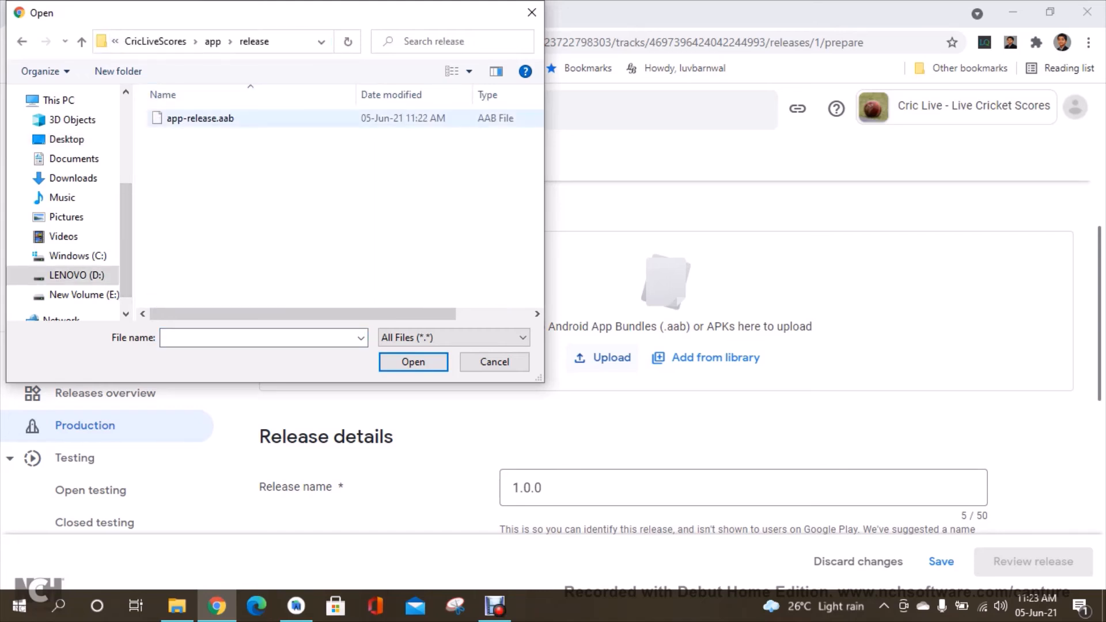
{"action": "left_click", "coordinate": [200, 118]}
{"action": "left_click", "coordinate": [413, 362]}
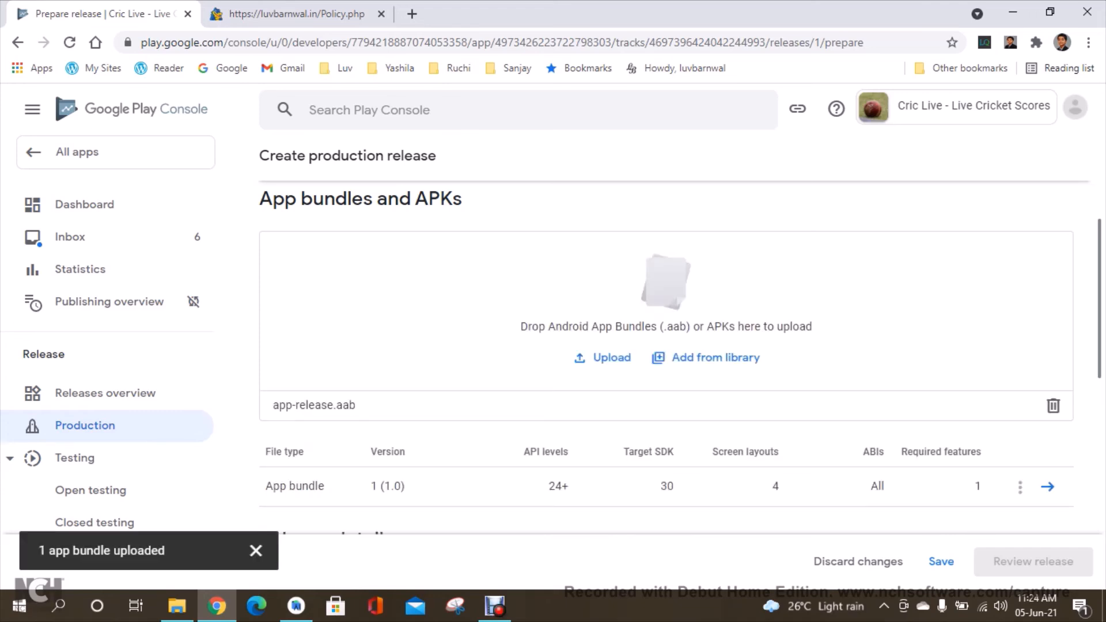
Save the release and proceed to review it.
{"action": "left_click_drag", "start_coordinate": [1100, 299], "coordinate": [1100, 333]}
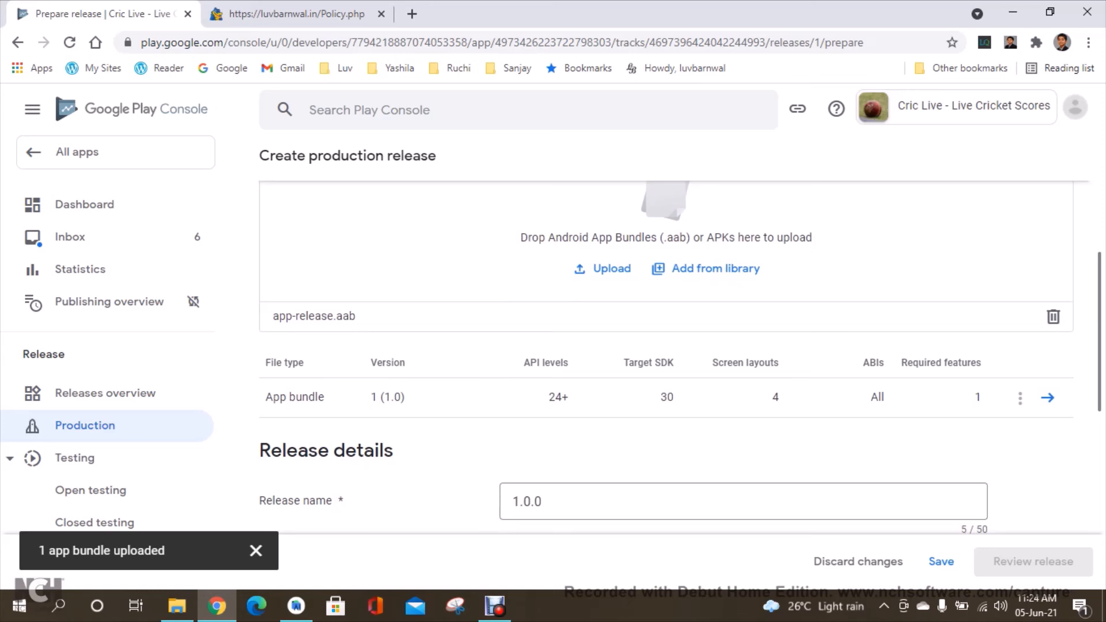
{"action": "left_click", "coordinate": [941, 562]}
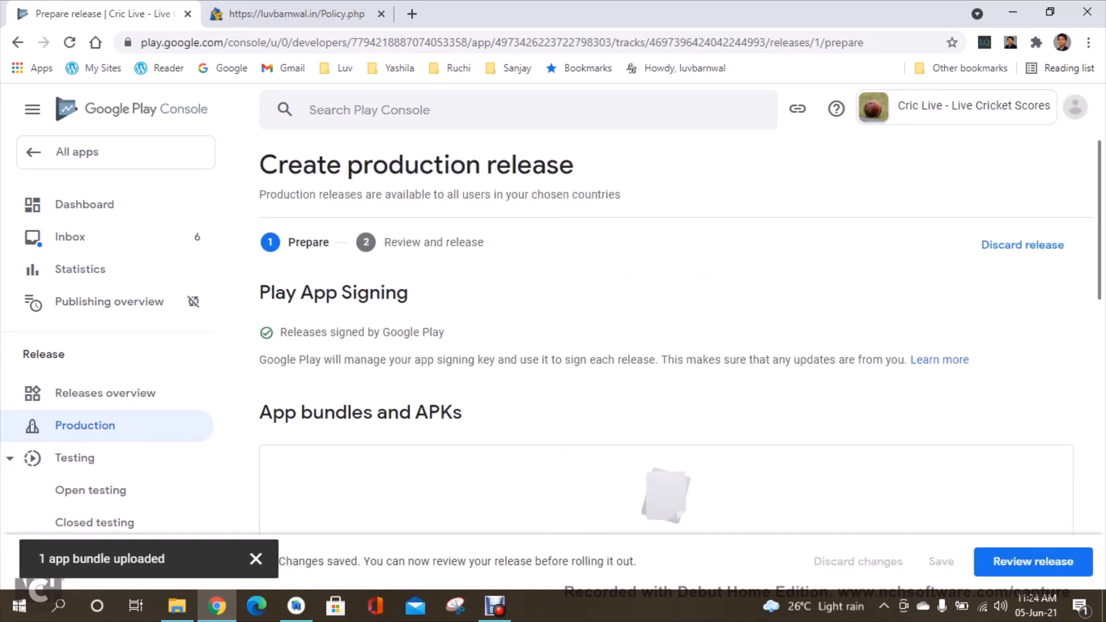
{"action": "left_click", "coordinate": [1033, 562]}
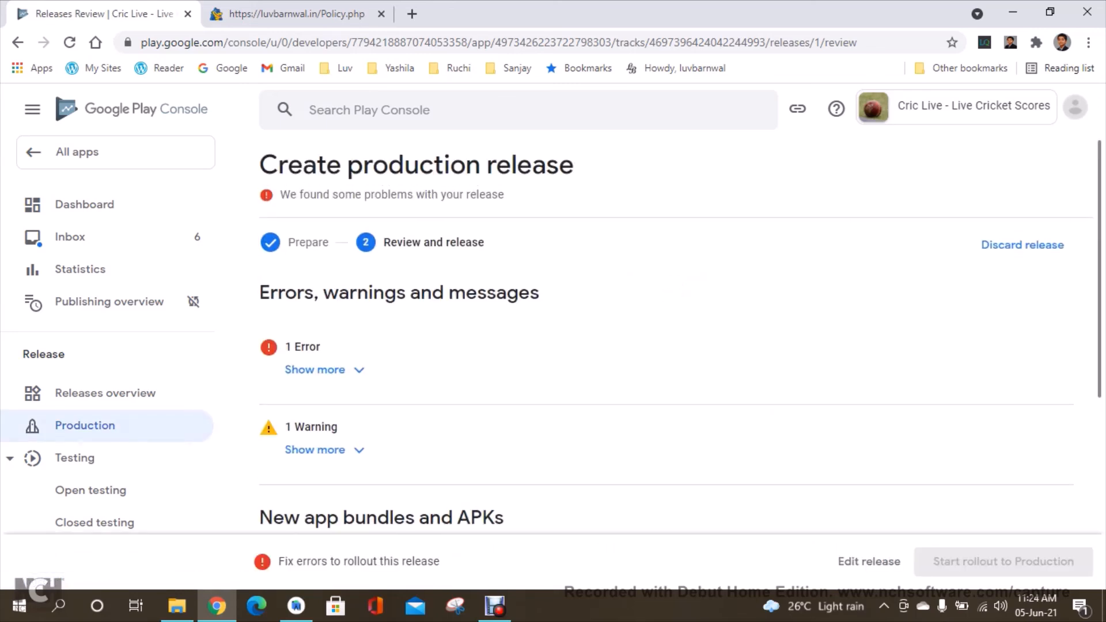
Expand the release error details and go to the Dashboard.
{"action": "left_click", "coordinate": [315, 369]}
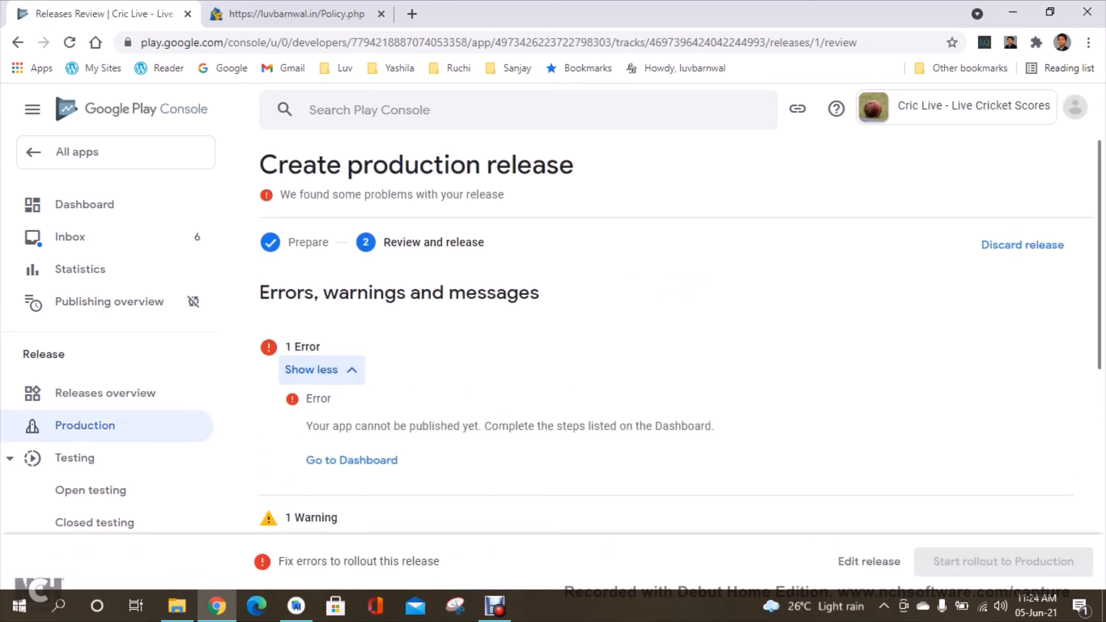
{"action": "scroll", "coordinate": [674, 340], "scroll_direction": "down", "scroll_amount": 2}
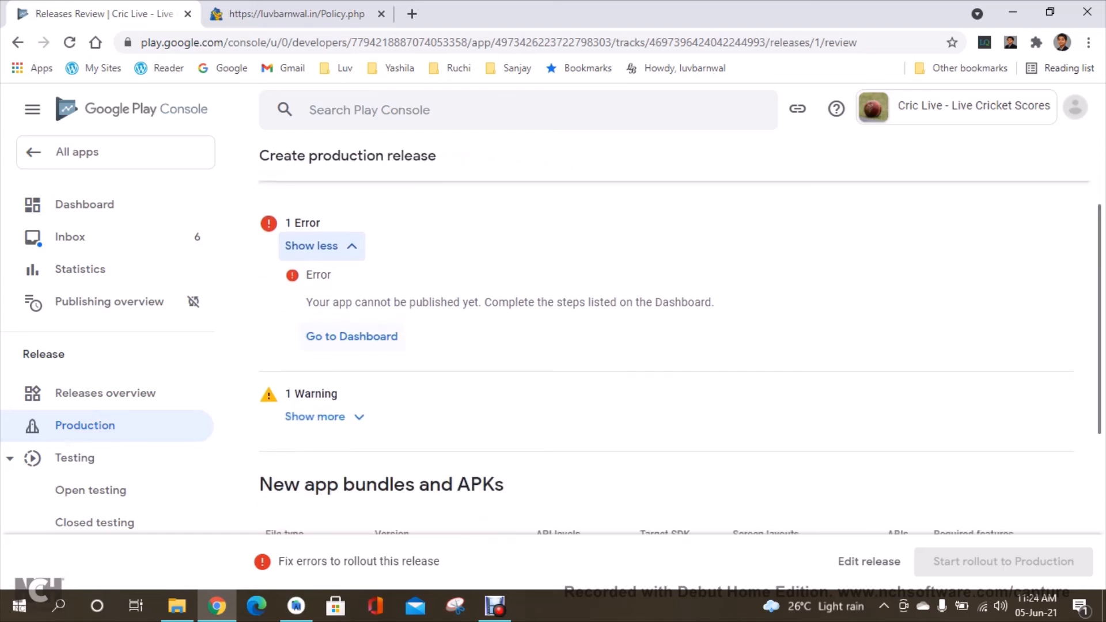
{"action": "left_click", "coordinate": [352, 336]}
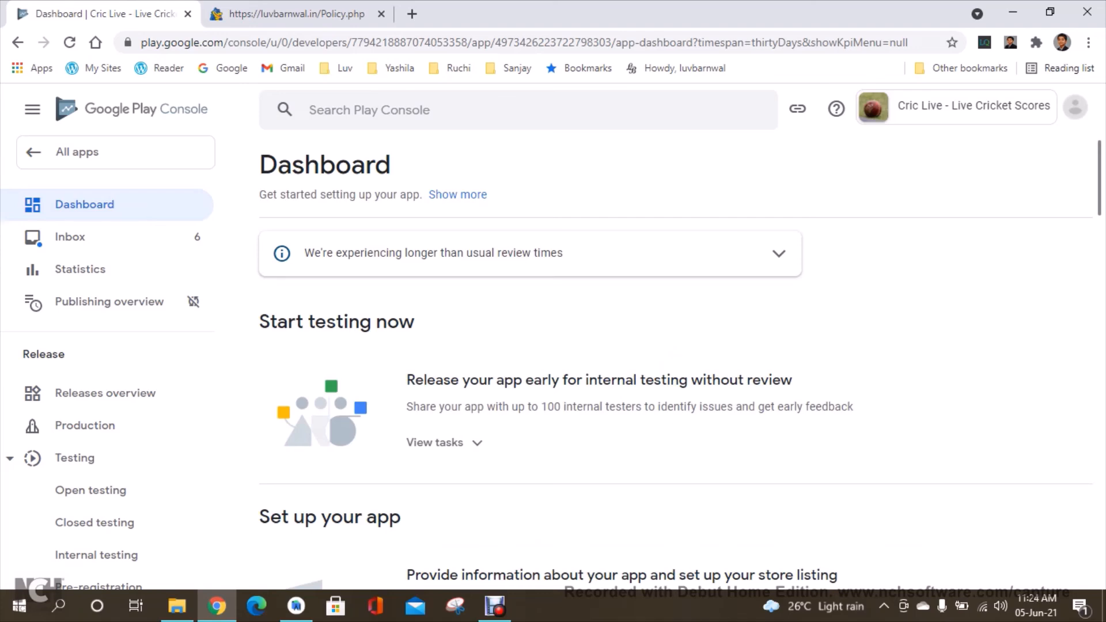
Open the Dashboard task for selecting an app category and providing contact details.
{"action": "scroll", "coordinate": [680, 380], "scroll_direction": "down", "scroll_amount": 9}
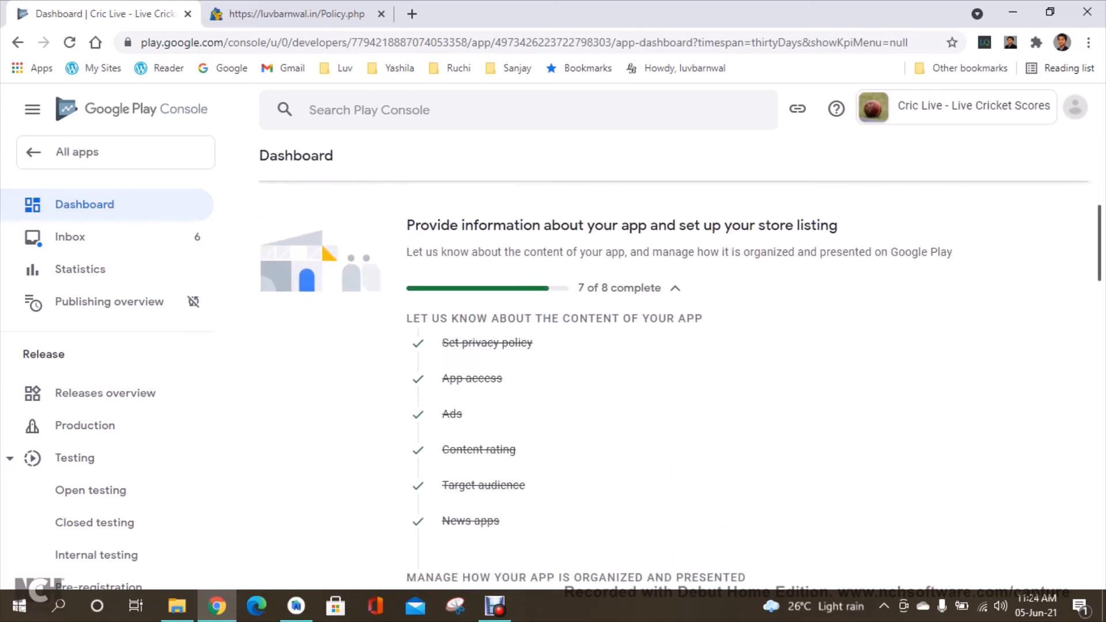
{"action": "scroll", "coordinate": [680, 380], "scroll_direction": "down", "scroll_amount": 2}
{"action": "scroll", "coordinate": [577, 365], "scroll_direction": "down", "scroll_amount": 1}
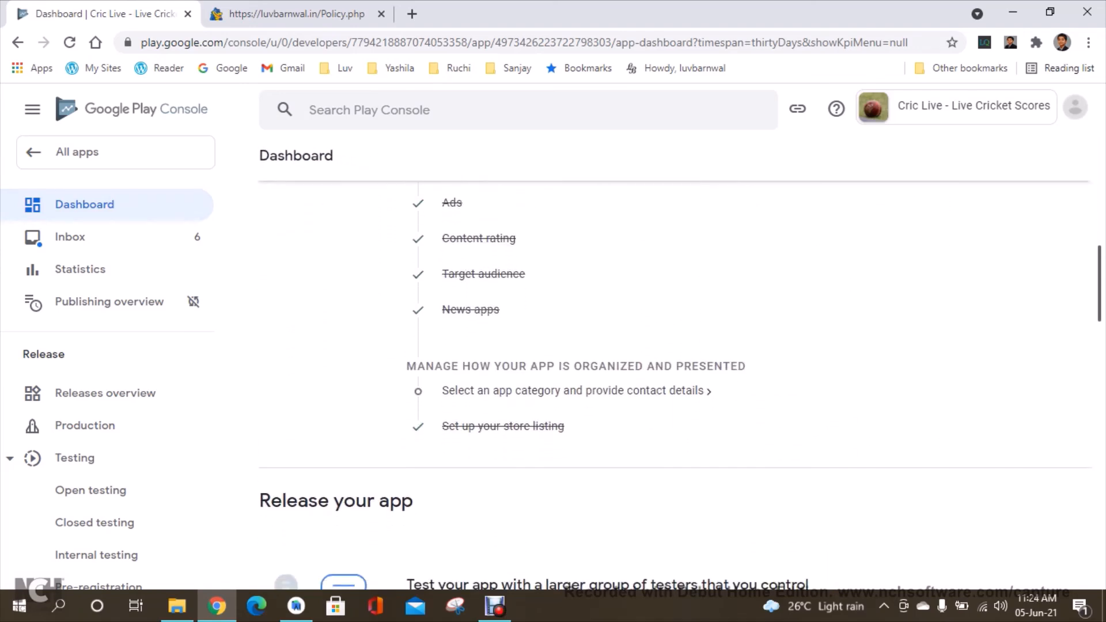
{"action": "left_click", "coordinate": [573, 366]}
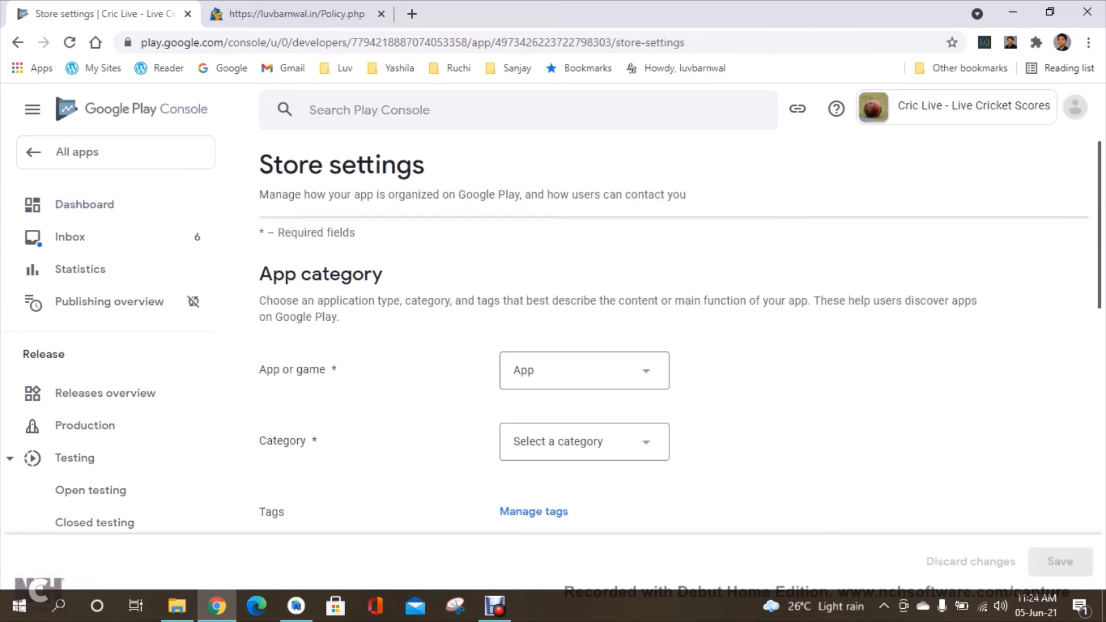
Set the app category to Sports in the store settings.
{"action": "scroll", "coordinate": [576, 345], "scroll_direction": "down", "scroll_amount": 2}
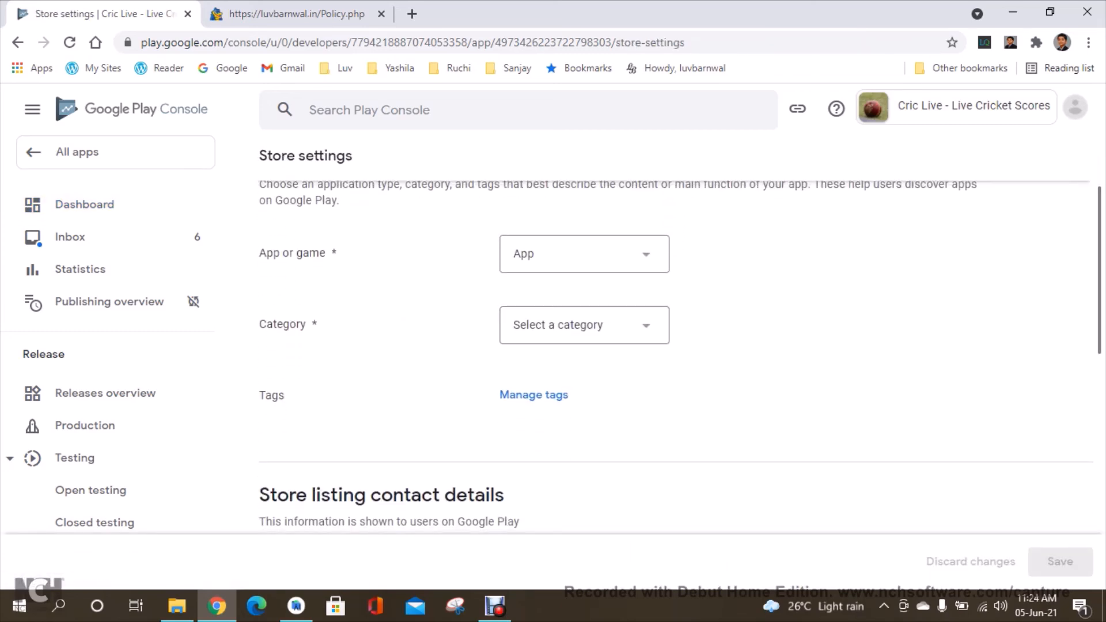
{"action": "left_click", "coordinate": [584, 325]}
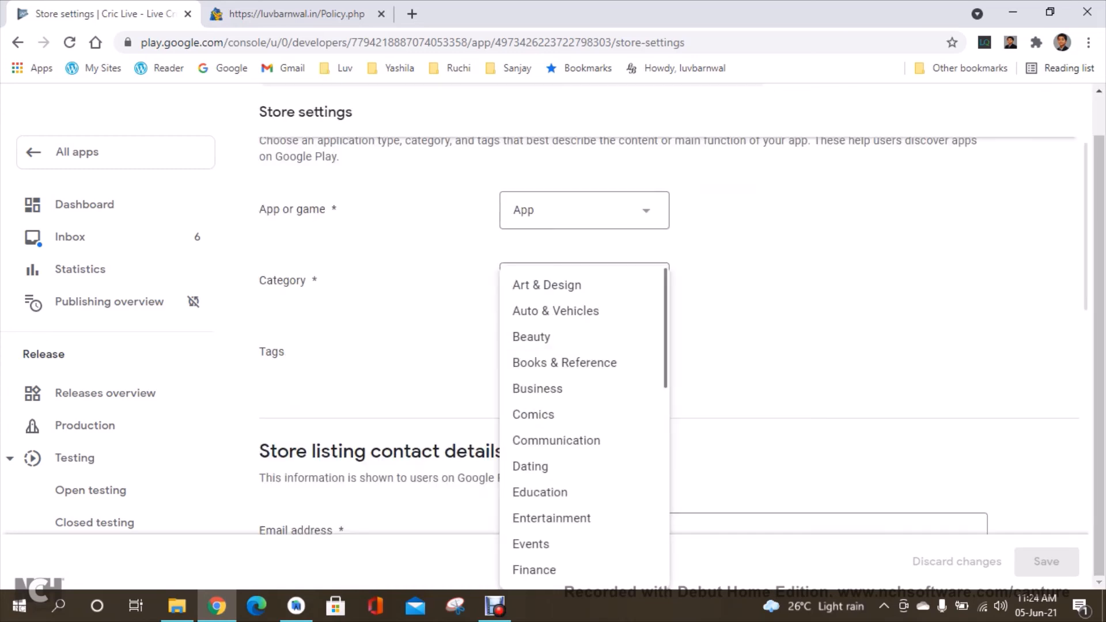
{"action": "scroll", "coordinate": [584, 426], "scroll_direction": "down", "scroll_amount": 7}
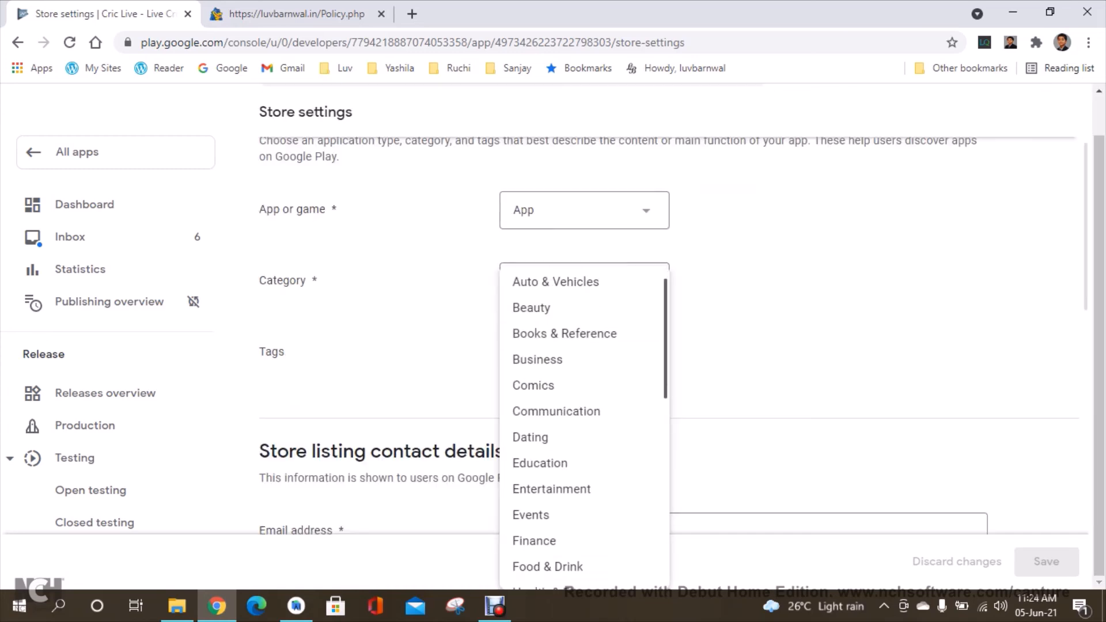
{"action": "scroll", "coordinate": [584, 426], "scroll_direction": "down", "scroll_amount": 3}
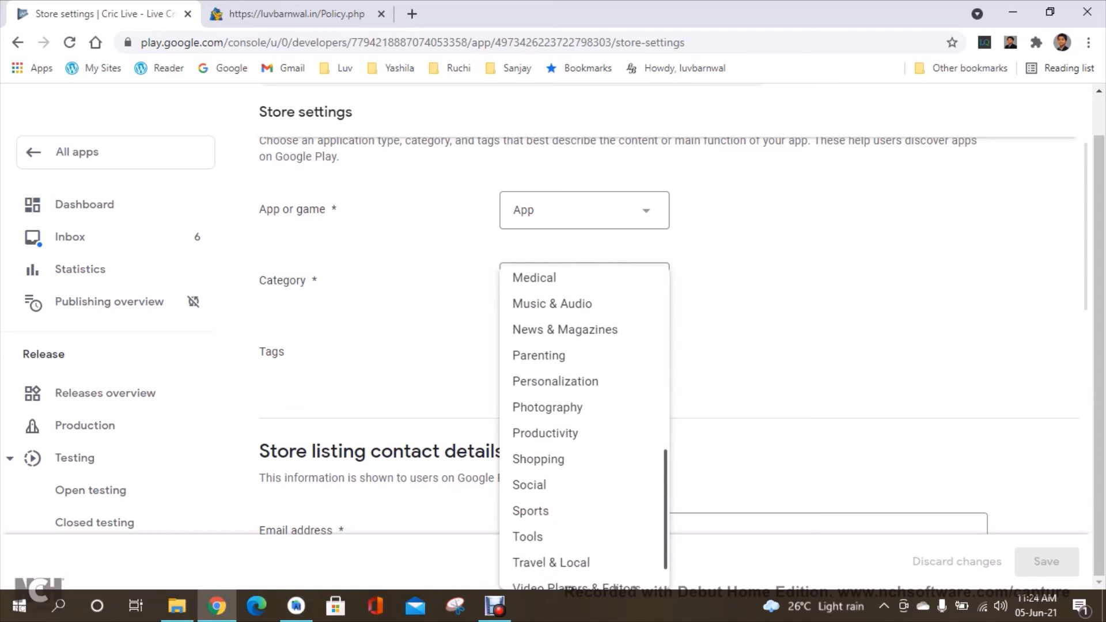
{"action": "left_click", "coordinate": [536, 465]}
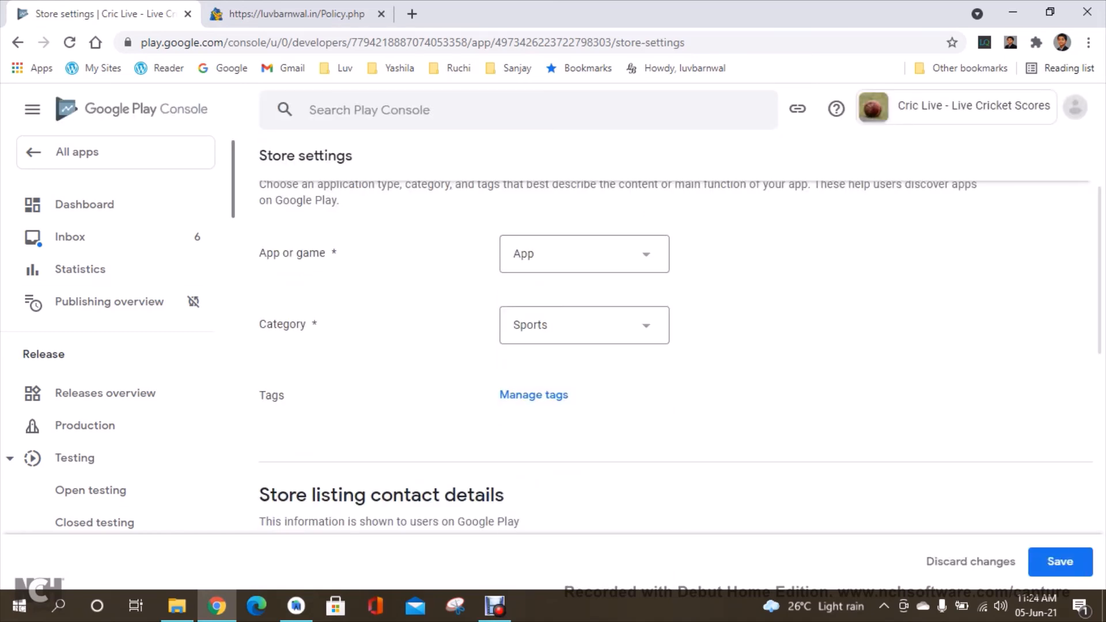
Add the Sports tag to the app in the store settings.
{"action": "scroll", "coordinate": [110, 335], "scroll_direction": "down", "scroll_amount": 15}
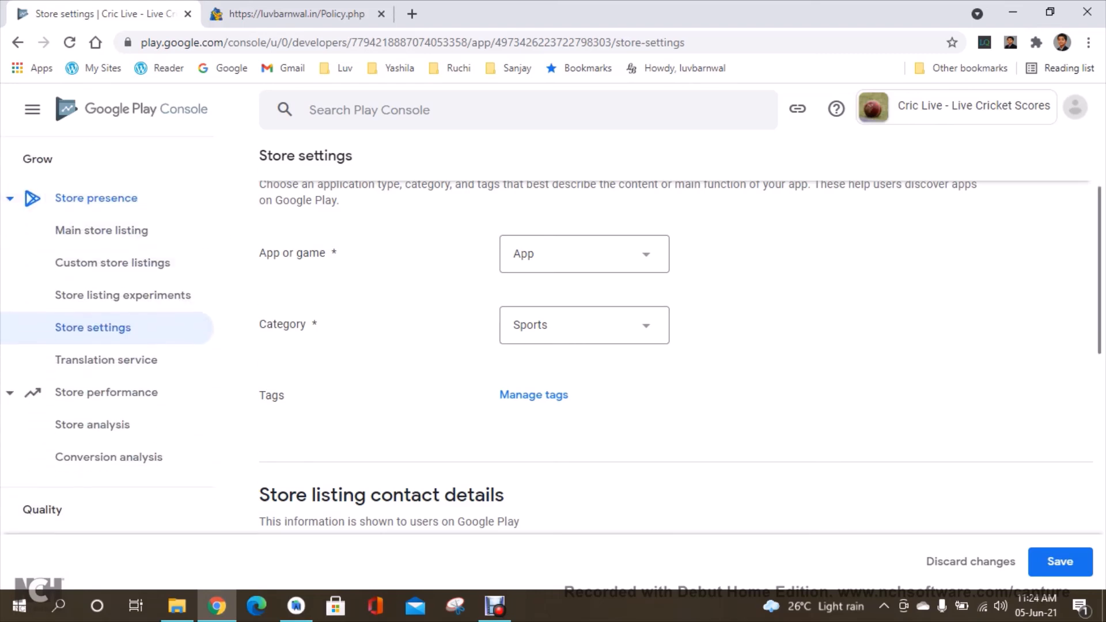
{"action": "scroll", "coordinate": [674, 357], "scroll_direction": "down", "scroll_amount": 4}
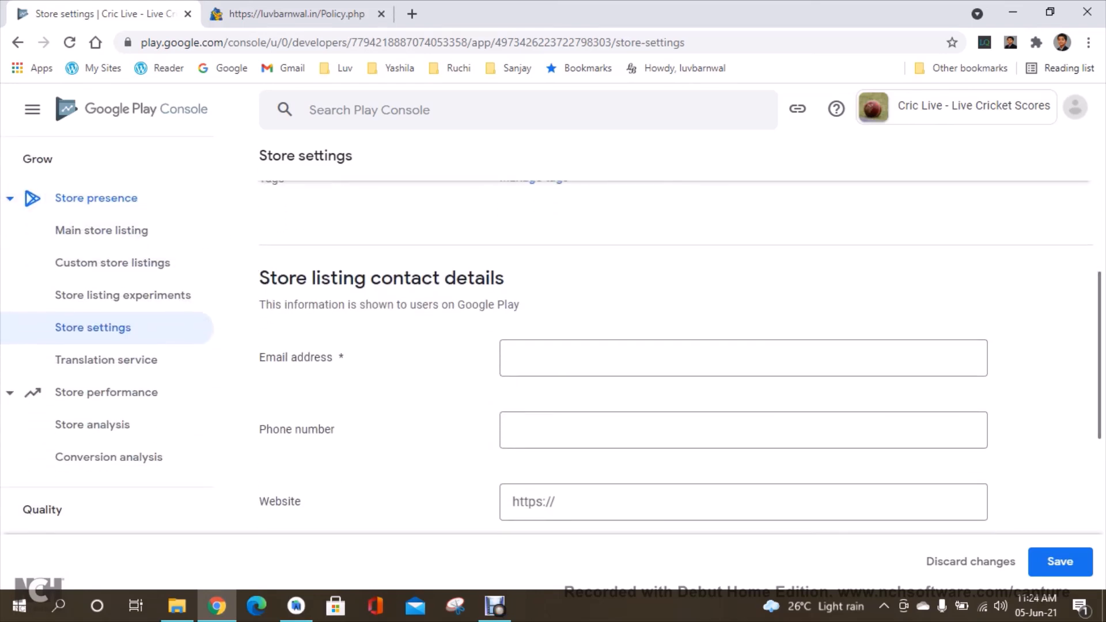
{"action": "scroll", "coordinate": [675, 357], "scroll_direction": "up", "scroll_amount": 2}
{"action": "left_click", "coordinate": [534, 287]}
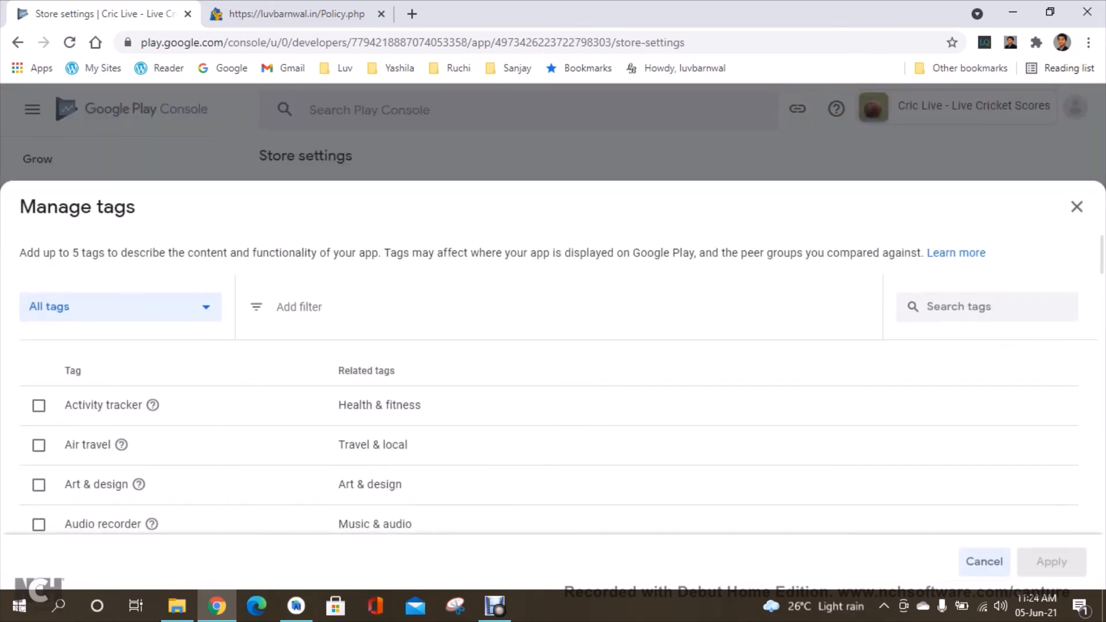
{"action": "left_click", "coordinate": [980, 308]}
{"action": "type", "text": "Crickee"}
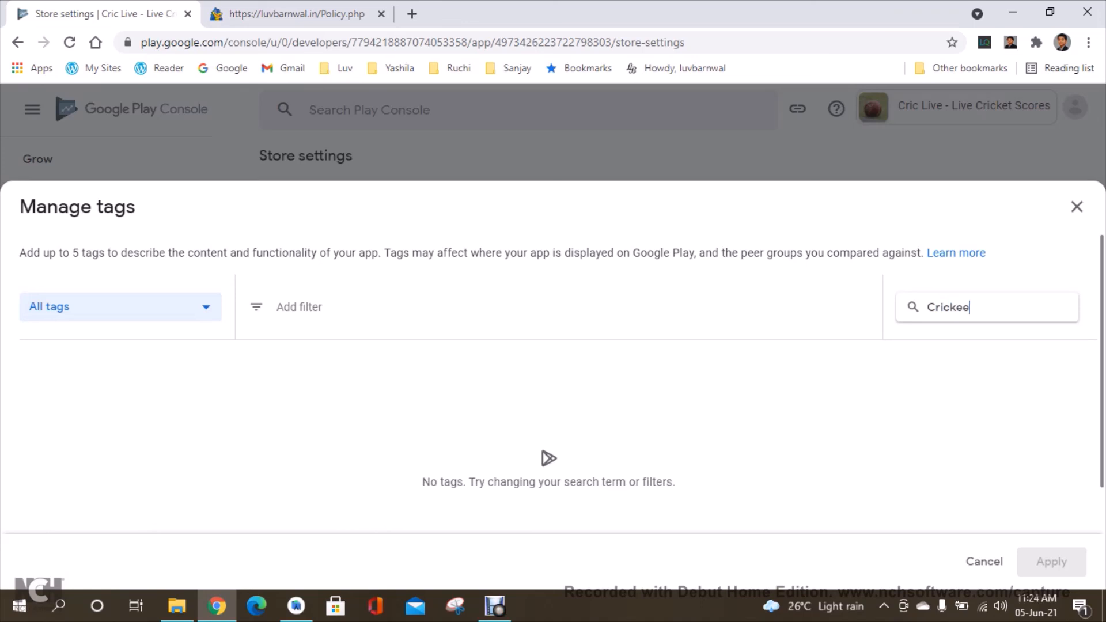
{"action": "key", "text": "BackSpace"}
{"action": "key", "text": "BackSpace"}
{"action": "key", "text": "BackSpace"}
{"action": "key", "text": "BackSpace"}
{"action": "type", "text": "Spor"}
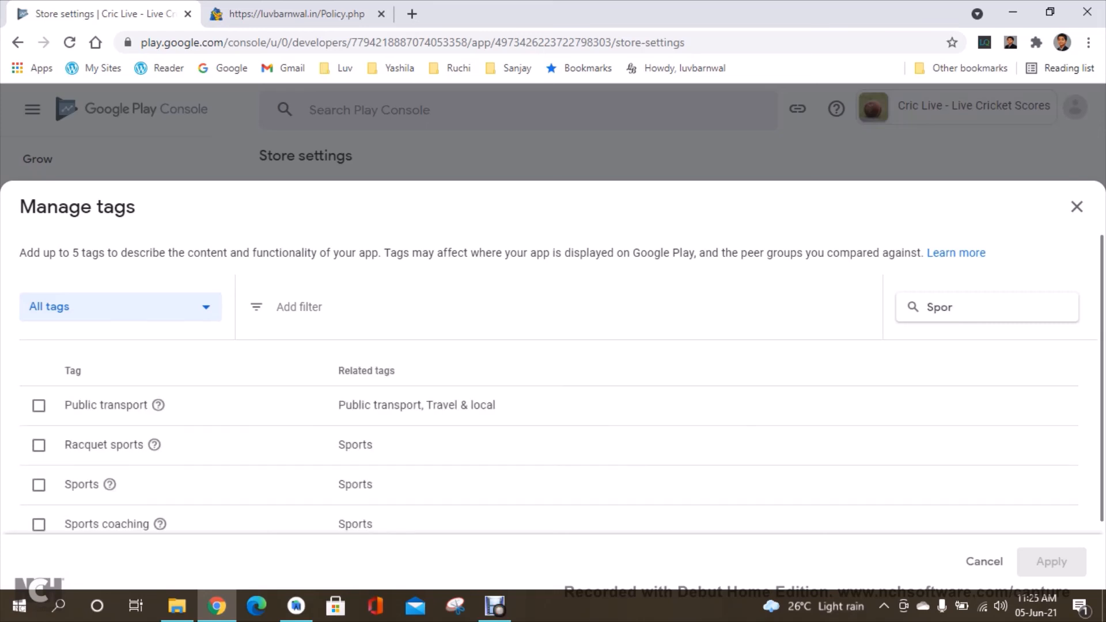
{"action": "type", "text": "ts"}
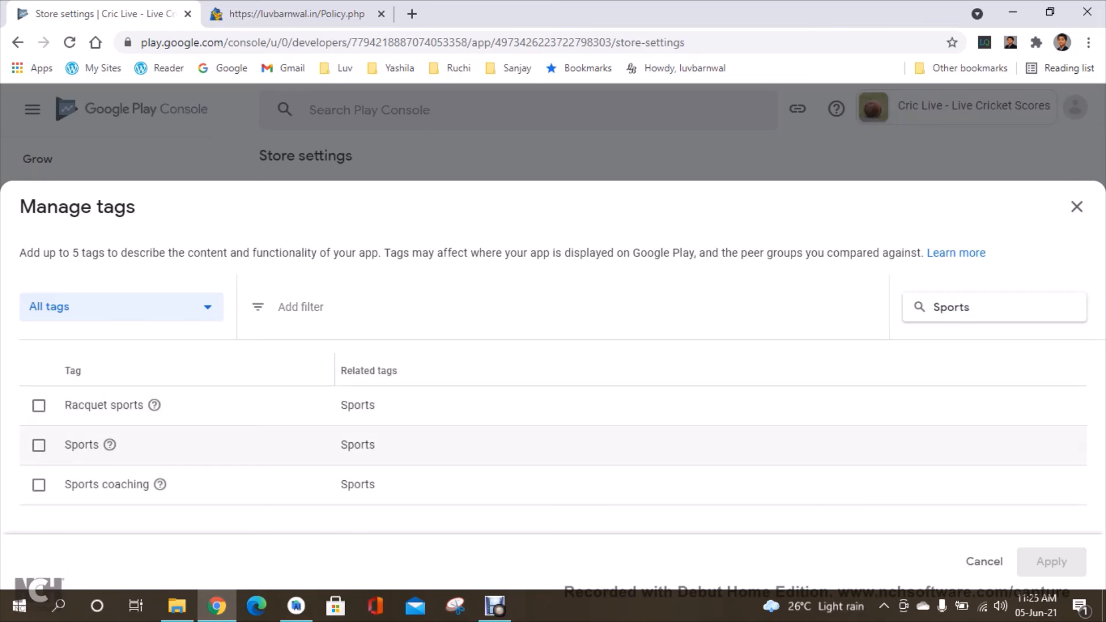
{"action": "left_click", "coordinate": [38, 444]}
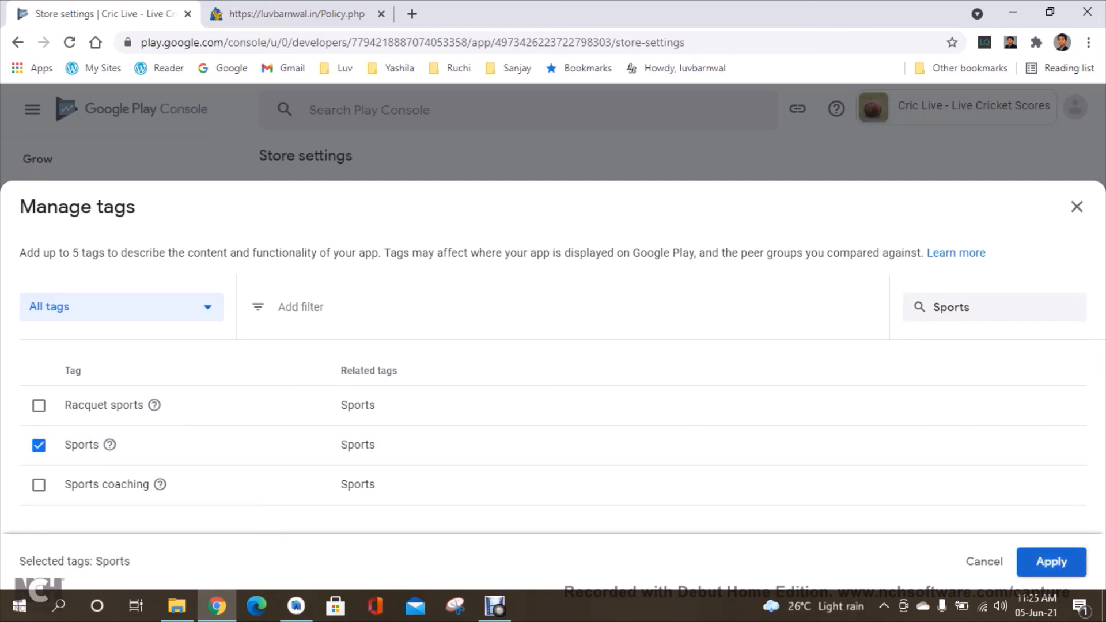
{"action": "left_click", "coordinate": [1051, 562]}
Enter the developer contact e-mail address in the store listing contact details and save the store settings.
{"action": "left_click", "coordinate": [743, 491]}
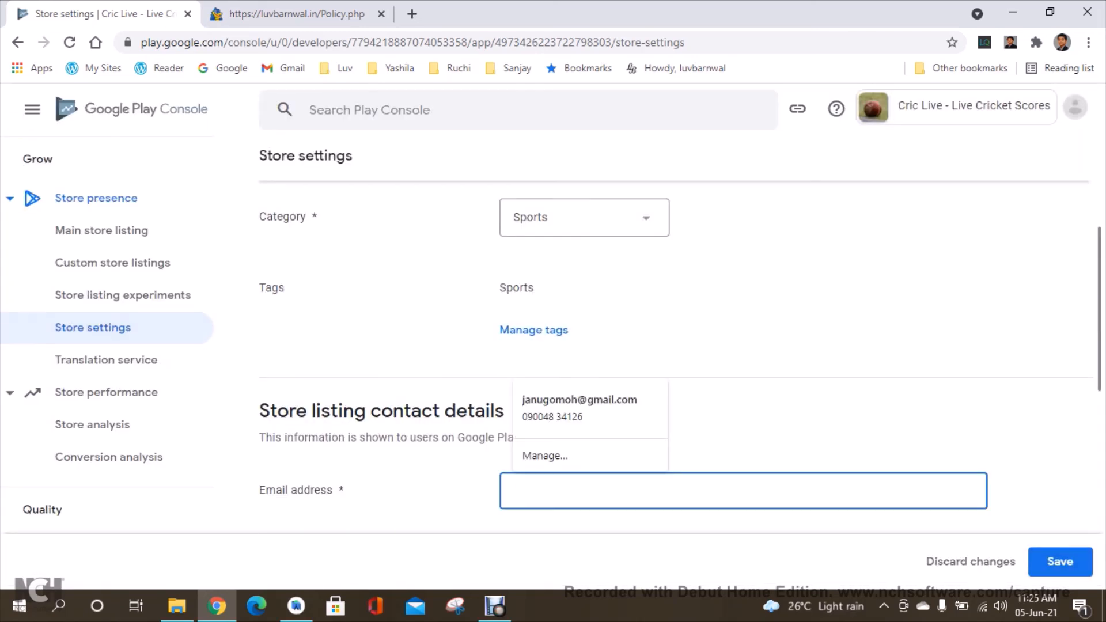
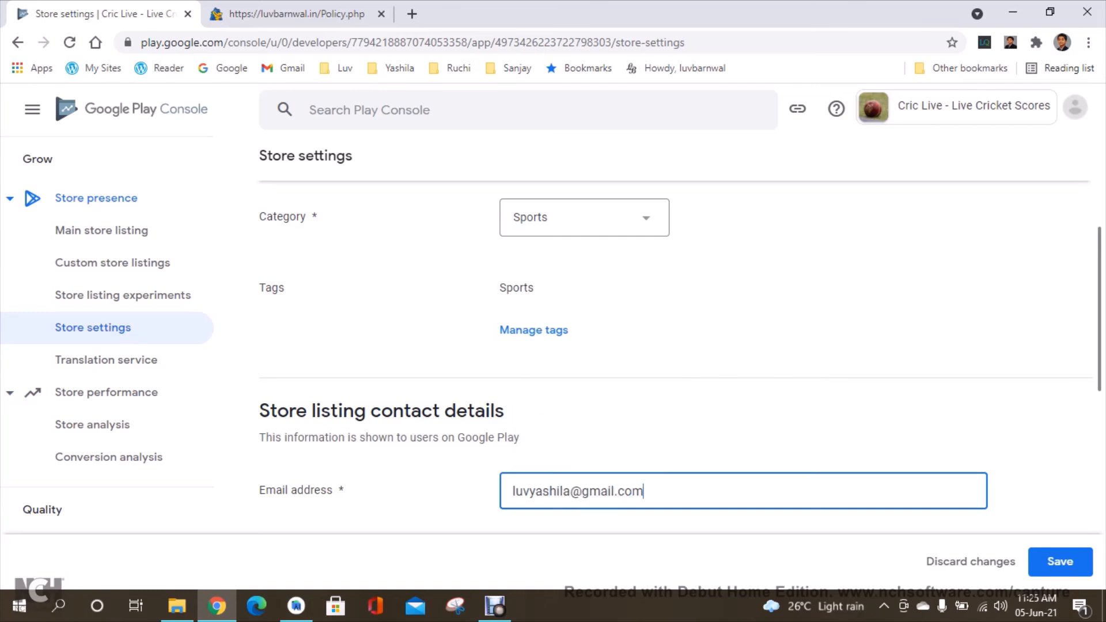
{"action": "scroll", "coordinate": [680, 346], "scroll_direction": "down", "scroll_amount": 5}
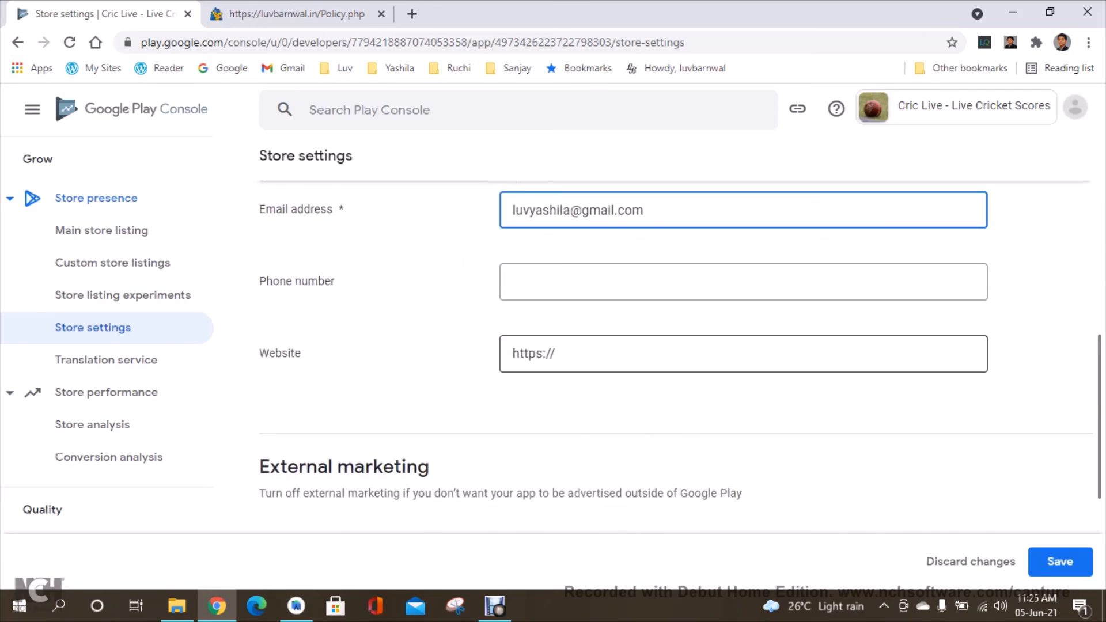
{"action": "scroll", "coordinate": [680, 346], "scroll_direction": "down", "scroll_amount": 4}
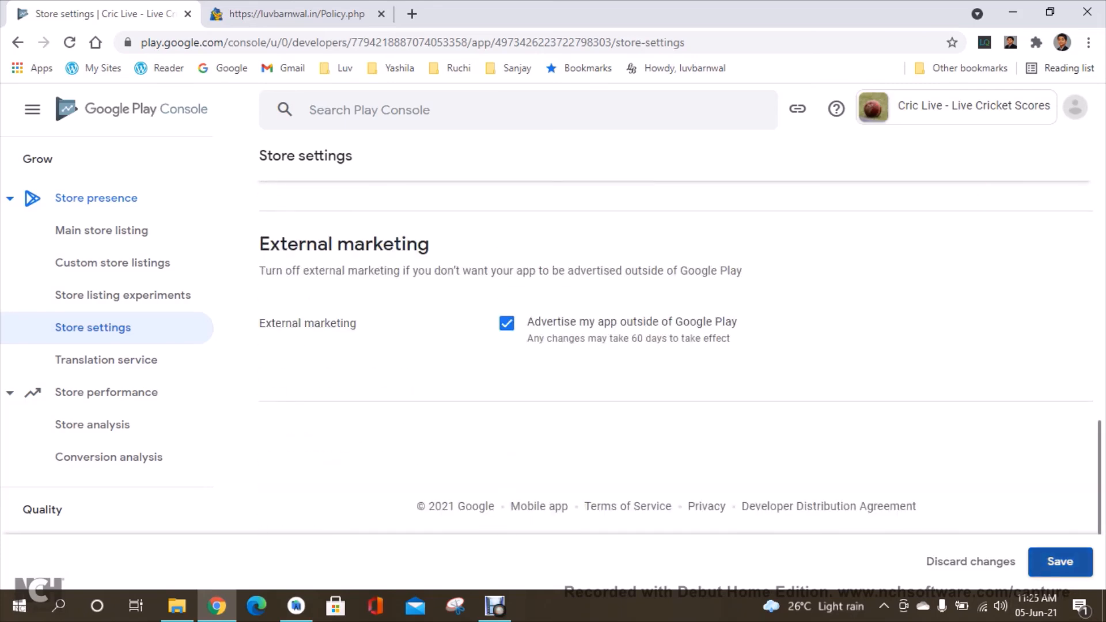
{"action": "left_click", "coordinate": [1061, 561]}
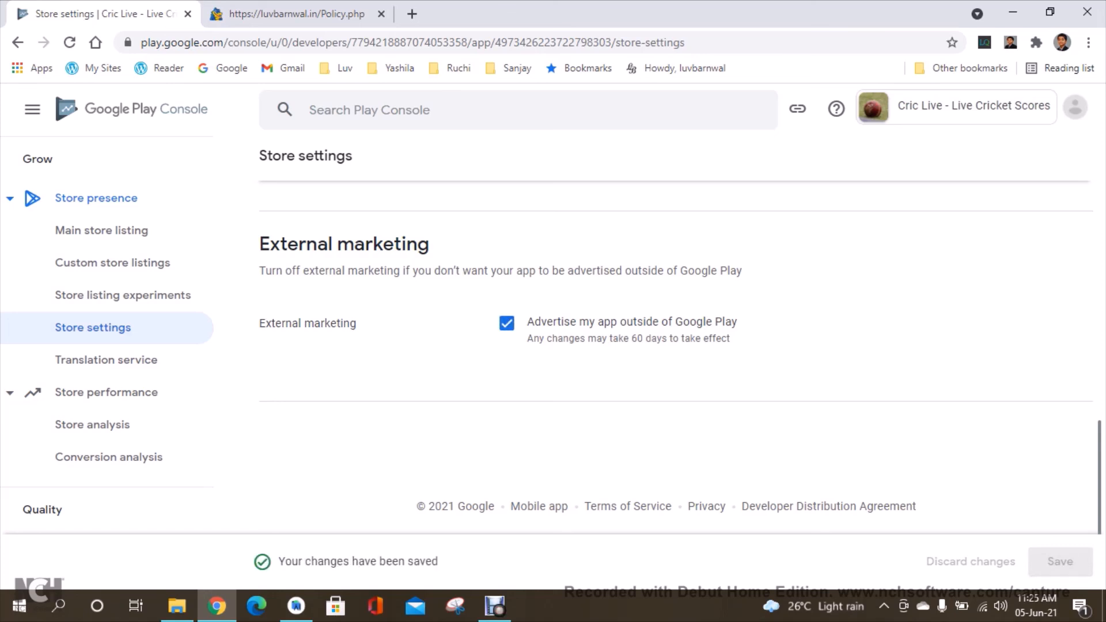
Open the production draft release for editing, proceed to its review and expand the warning details.
{"action": "scroll", "coordinate": [115, 339], "scroll_direction": "up", "scroll_amount": 12}
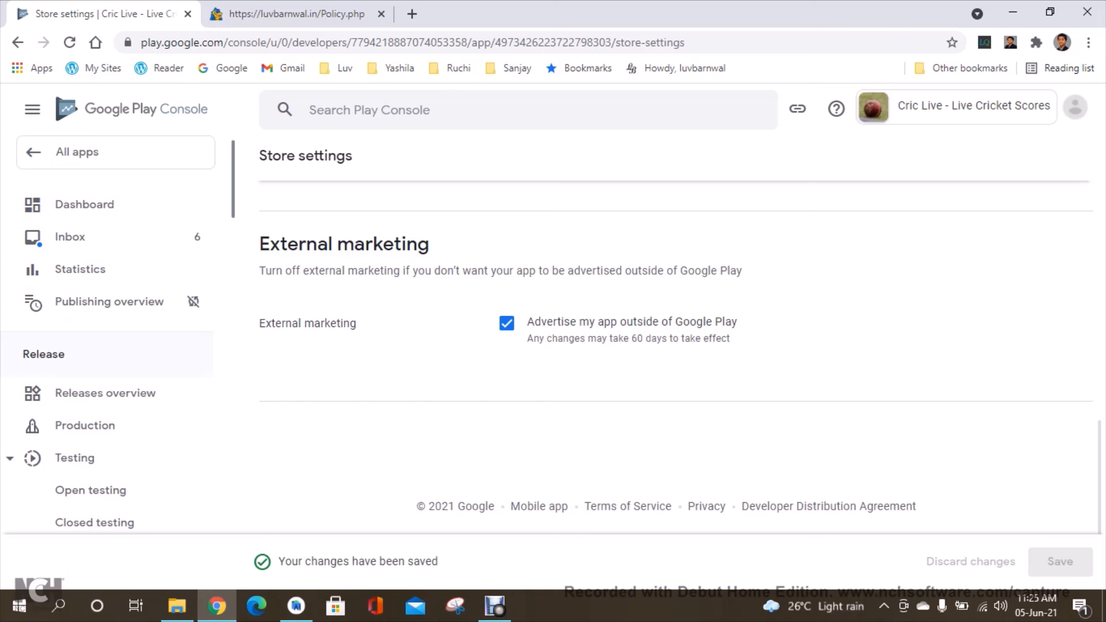
{"action": "left_click", "coordinate": [85, 426]}
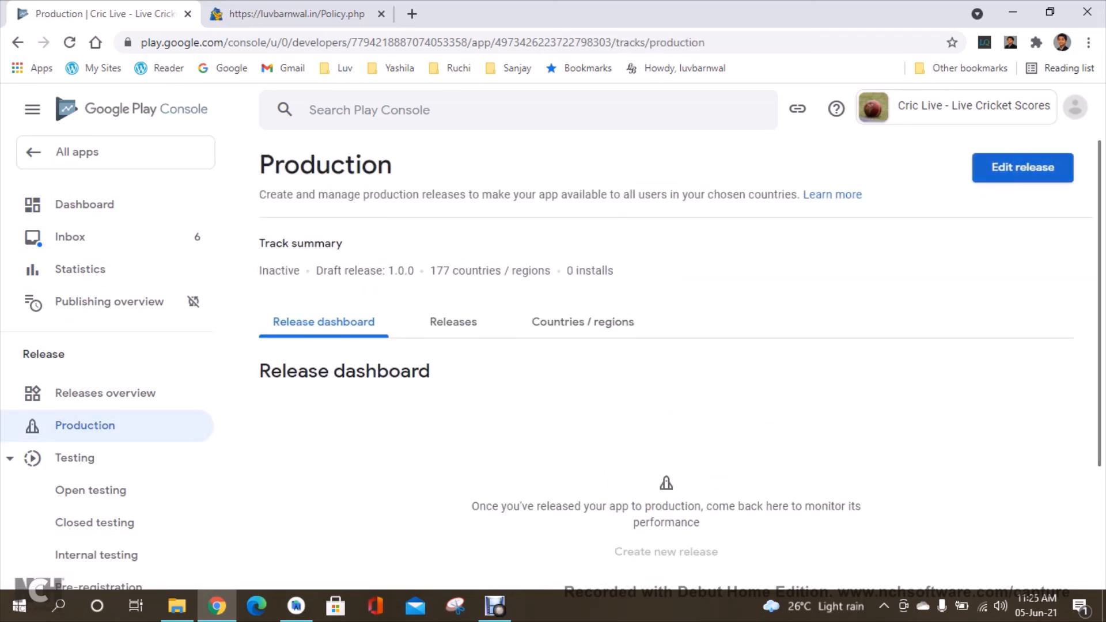
{"action": "left_click", "coordinate": [1023, 167]}
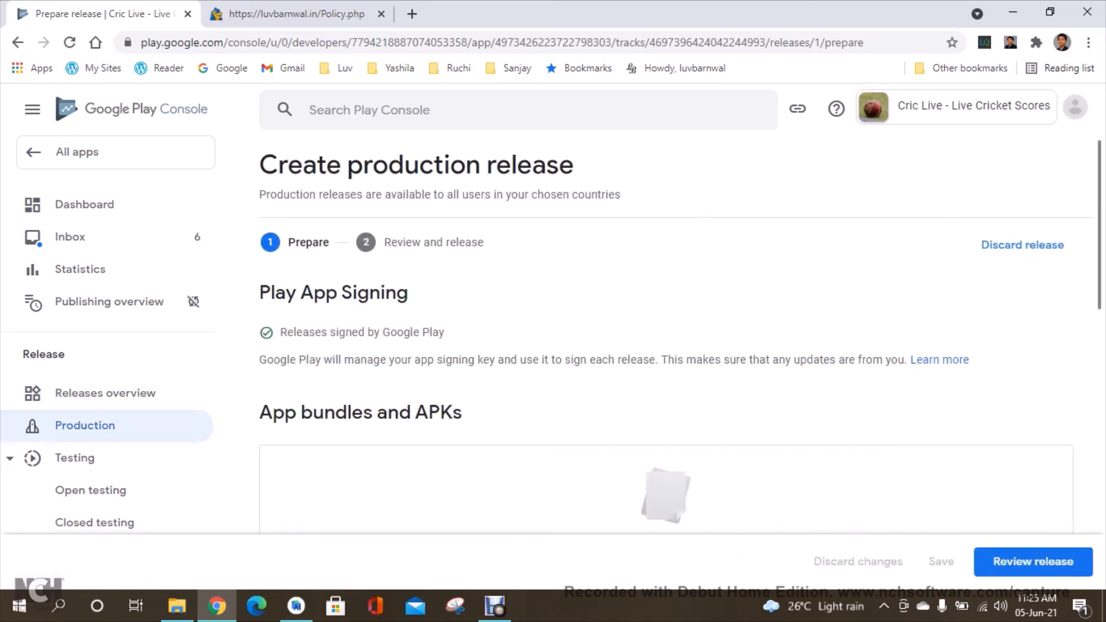
{"action": "scroll", "coordinate": [666, 374], "scroll_direction": "down", "scroll_amount": 10}
{"action": "left_click", "coordinate": [1033, 562]}
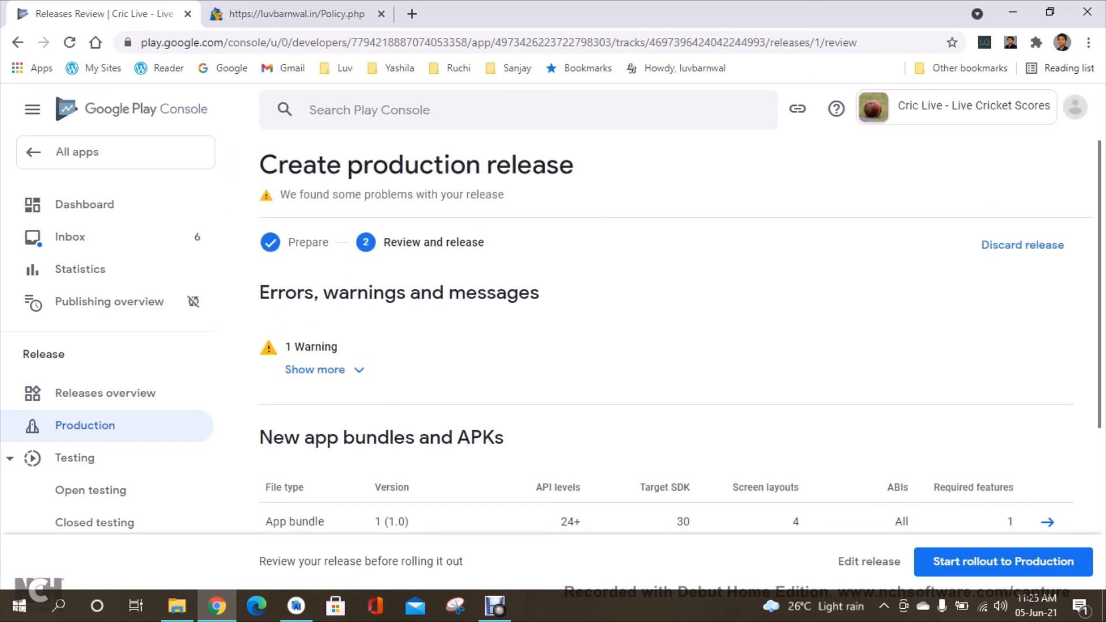
{"action": "left_click", "coordinate": [316, 369]}
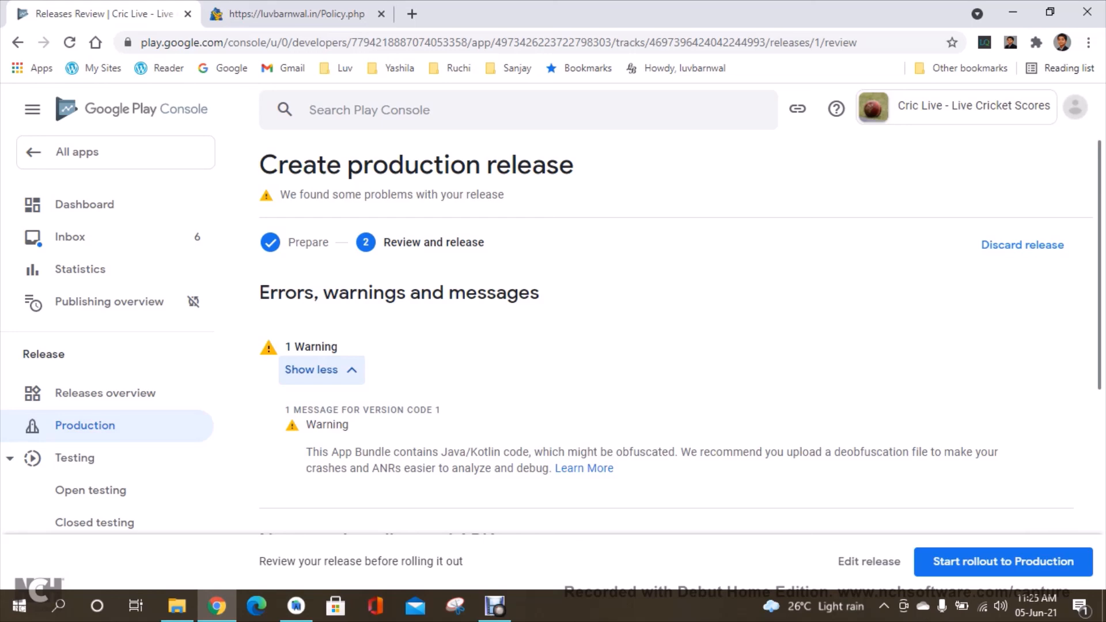
{"action": "scroll", "coordinate": [680, 340], "scroll_direction": "down", "scroll_amount": 6}
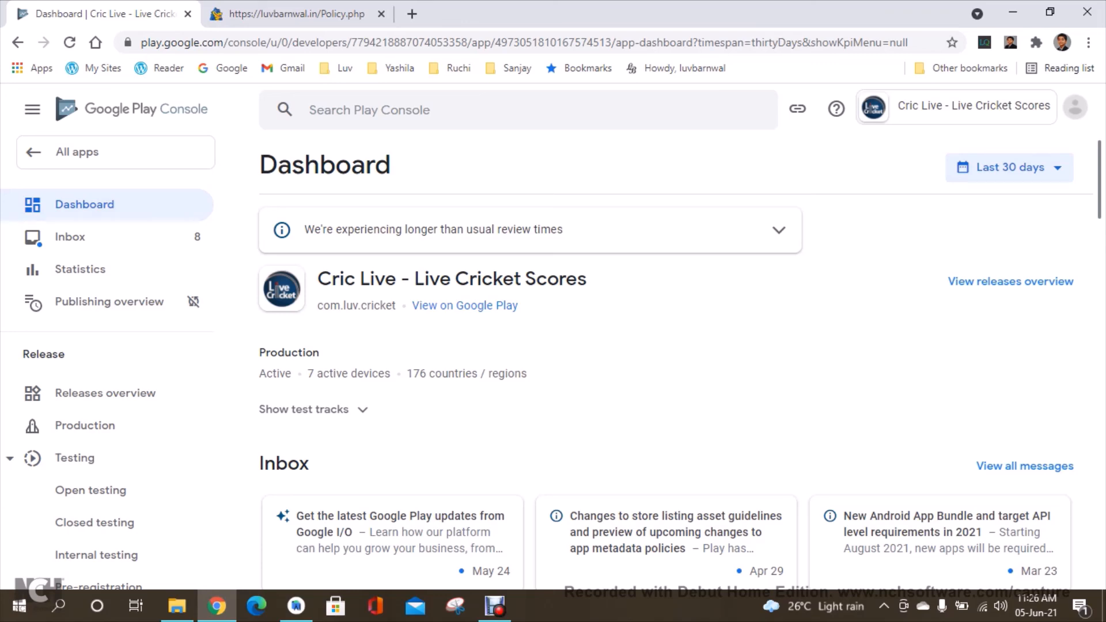
Open the live app's public Google Play store page in a new tab, then return to the Console.
{"action": "left_click_drag", "start_coordinate": [465, 305], "coordinate": [394, 32]}
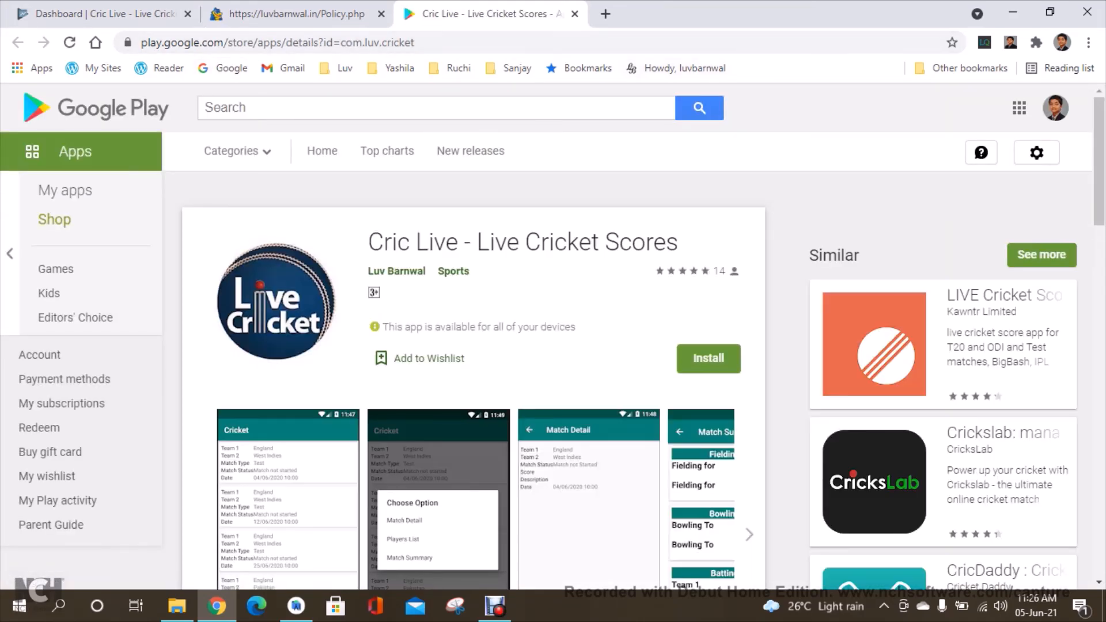
{"action": "left_click", "coordinate": [105, 14]}
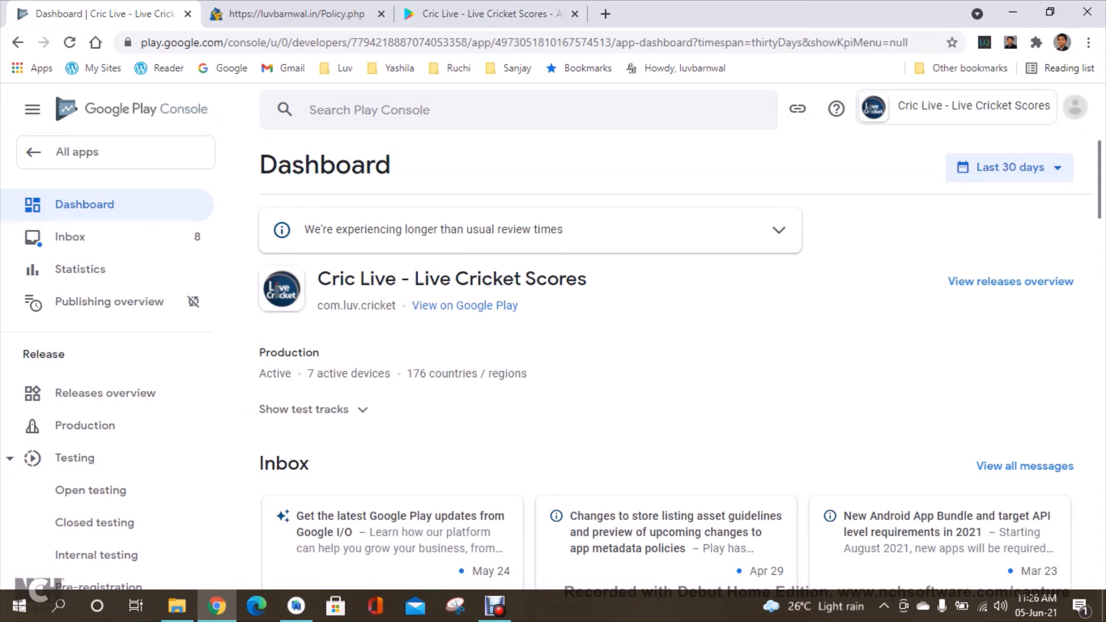
Open a new production release for the live app and examine its bundle and release details.
{"action": "left_click", "coordinate": [84, 425]}
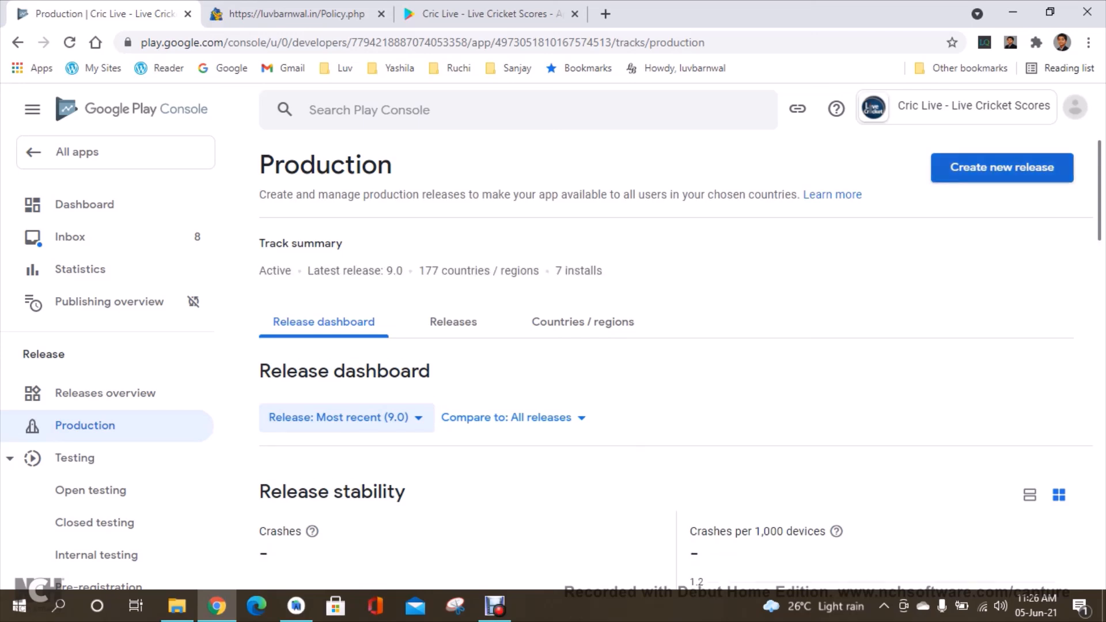
{"action": "left_click", "coordinate": [1002, 168]}
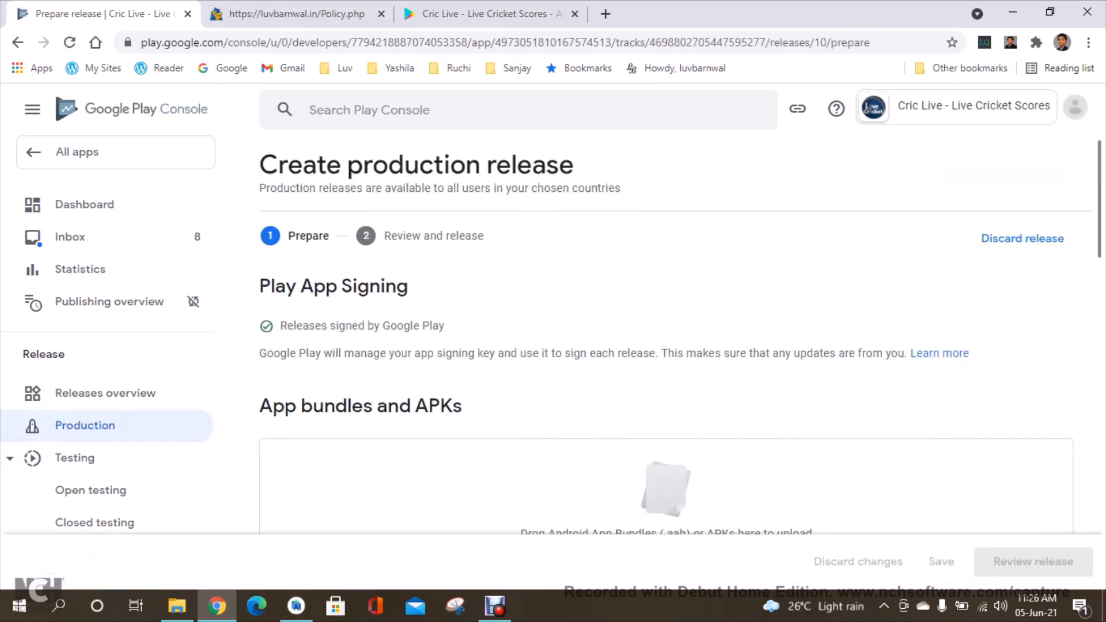
{"action": "scroll", "coordinate": [667, 334], "scroll_direction": "down", "scroll_amount": 8}
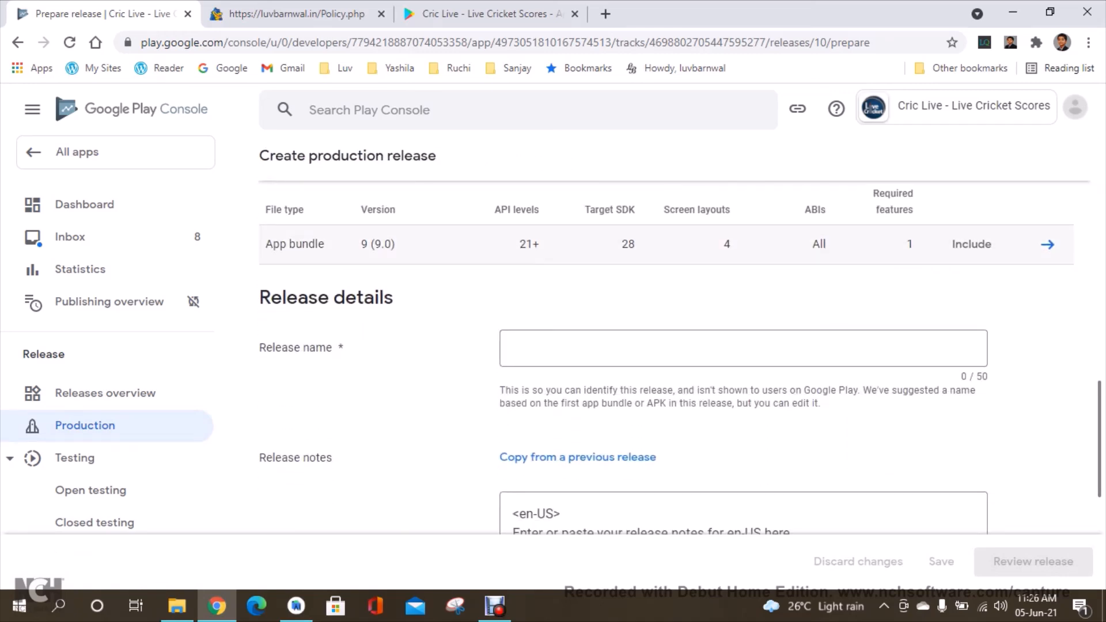
{"action": "left_click_drag", "start_coordinate": [373, 245], "coordinate": [396, 244]}
{"action": "left_click", "coordinate": [427, 288]}
{"action": "left_click", "coordinate": [85, 205]}
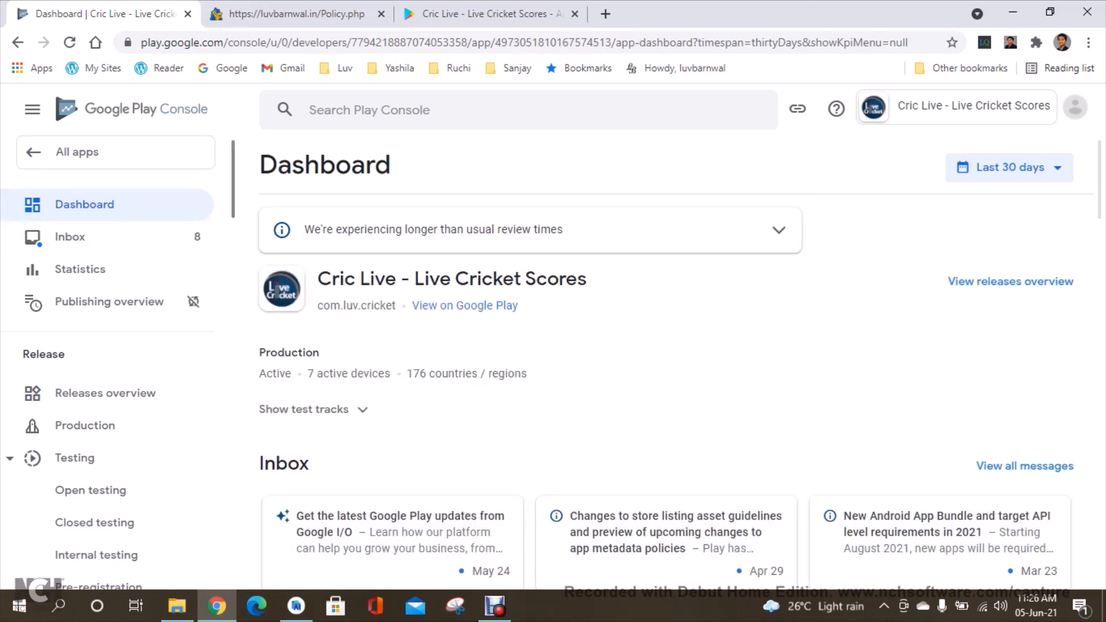
Open the app's Ratings page under Quality.
{"action": "scroll", "coordinate": [115, 346], "scroll_direction": "down", "scroll_amount": 2}
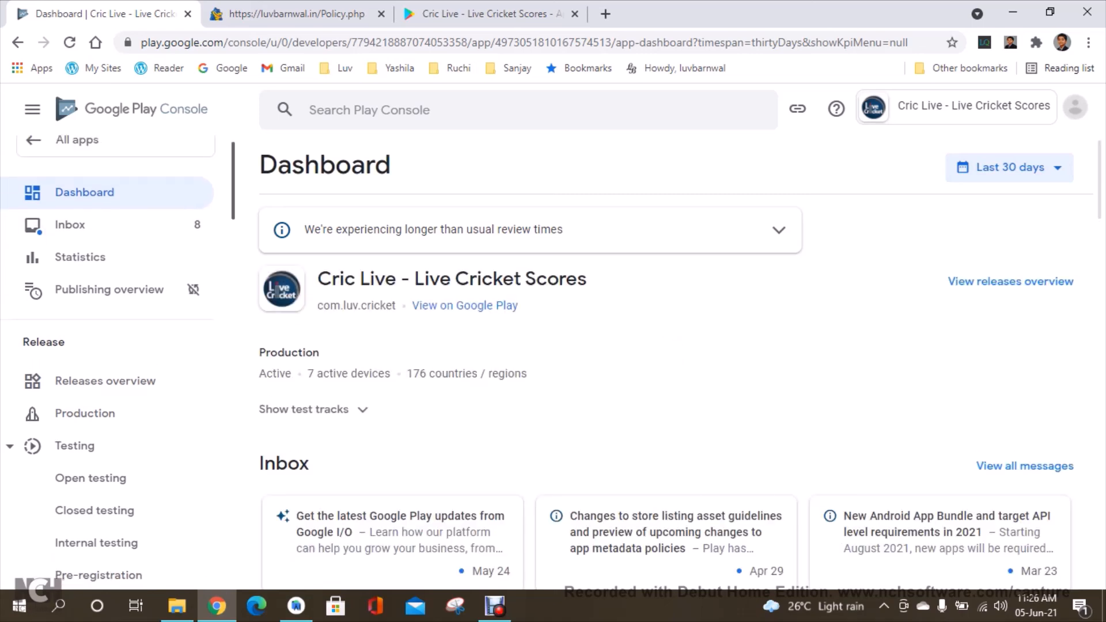
{"action": "scroll", "coordinate": [115, 345], "scroll_direction": "down", "scroll_amount": 1}
{"action": "scroll", "coordinate": [115, 346], "scroll_direction": "up", "scroll_amount": 1}
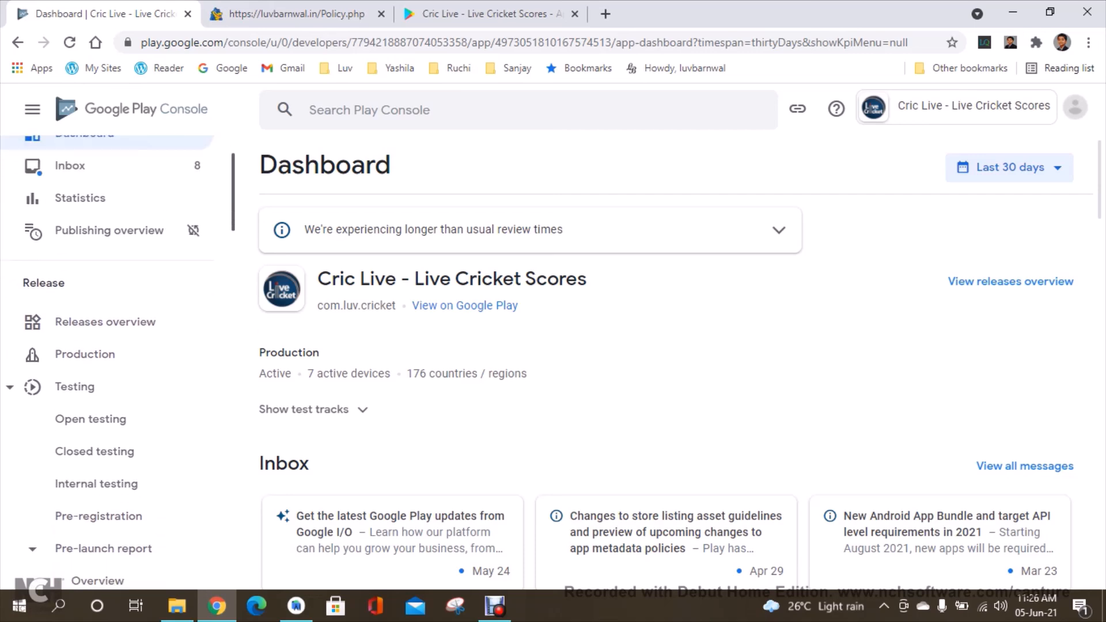
{"action": "scroll", "coordinate": [106, 358], "scroll_direction": "down", "scroll_amount": 8}
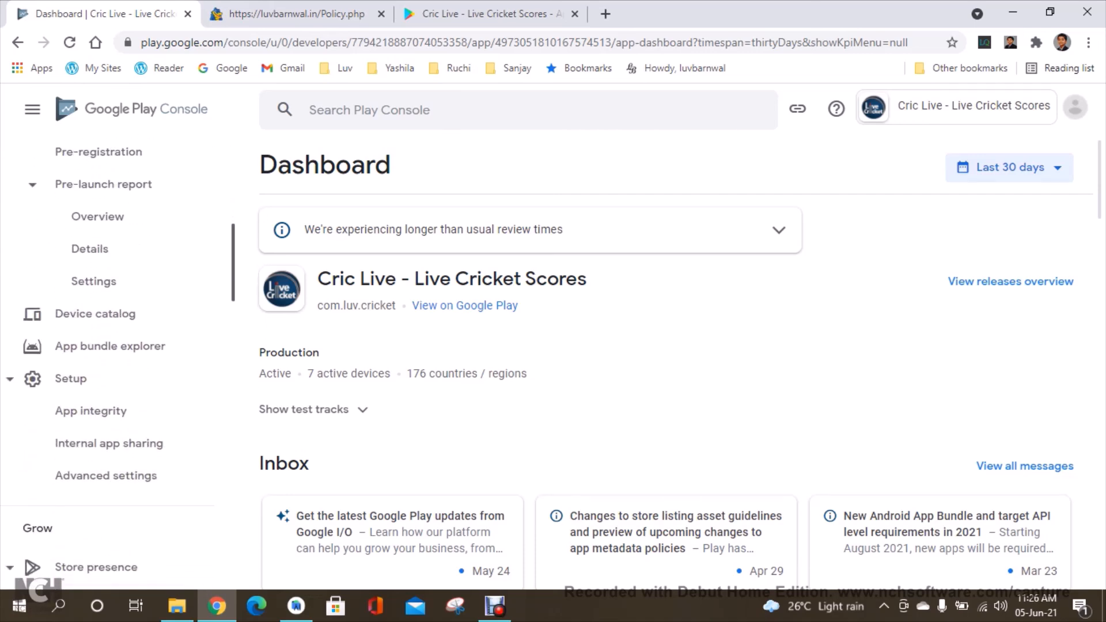
{"action": "scroll", "coordinate": [107, 358], "scroll_direction": "down", "scroll_amount": 4}
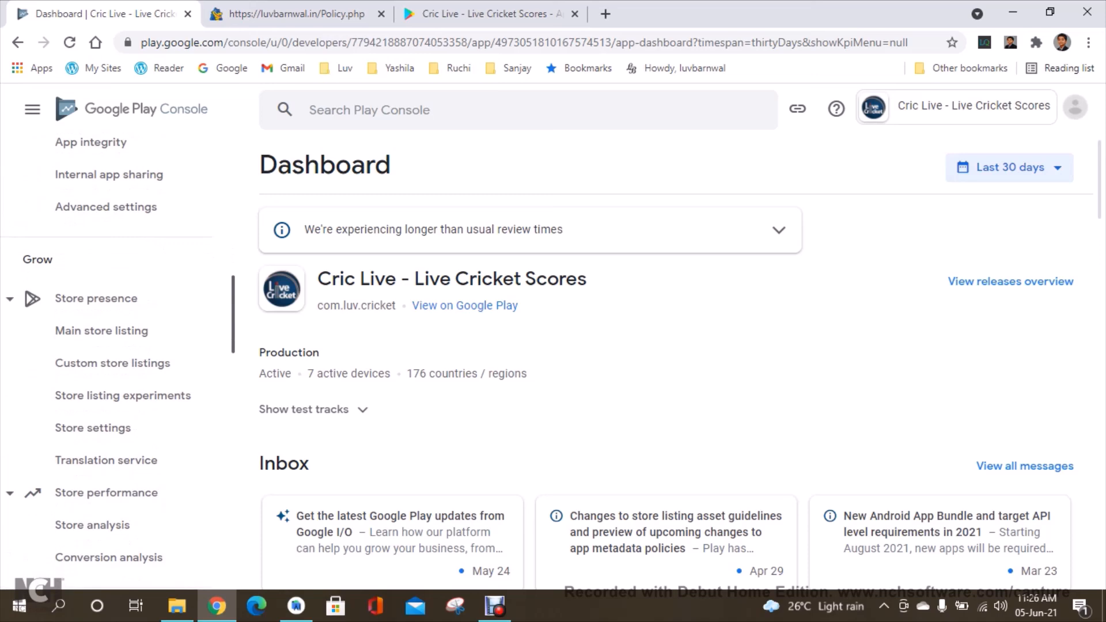
{"action": "scroll", "coordinate": [107, 357], "scroll_direction": "down", "scroll_amount": 2}
{"action": "scroll", "coordinate": [106, 358], "scroll_direction": "down", "scroll_amount": 4}
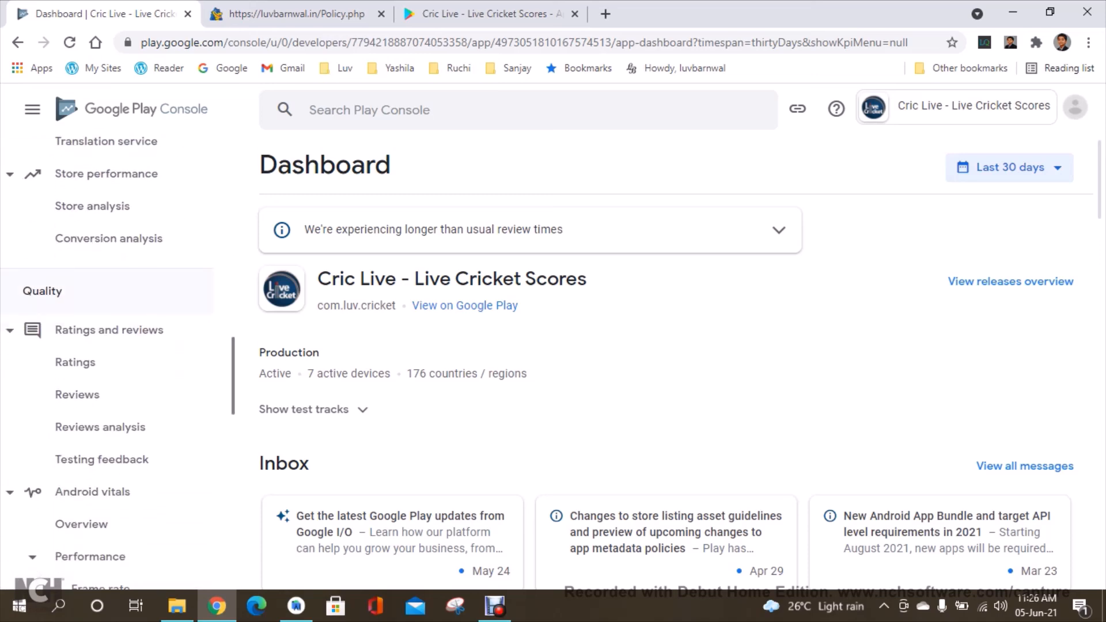
{"action": "left_click", "coordinate": [75, 362]}
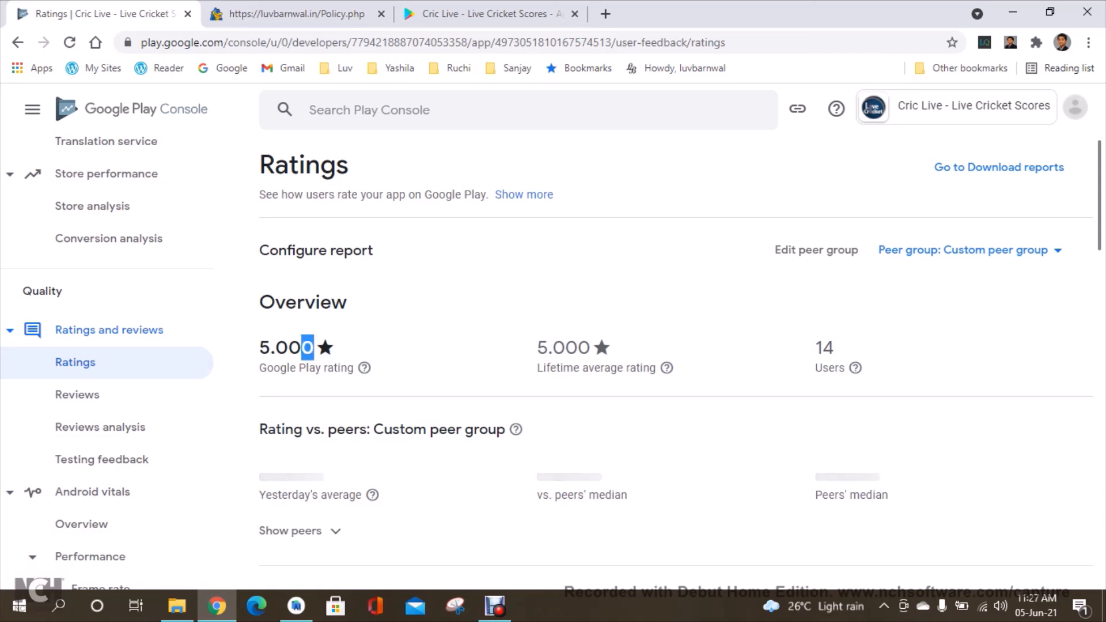
Read through the app's user reviews on the Reviews page.
{"action": "left_click", "coordinate": [77, 395]}
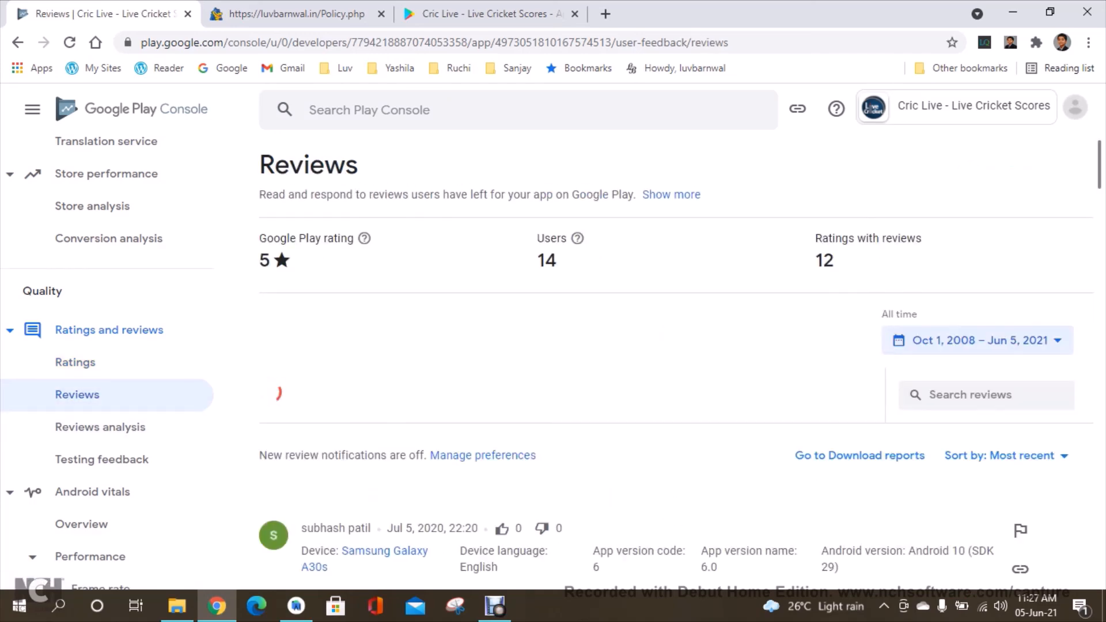
{"action": "scroll", "coordinate": [674, 375], "scroll_direction": "down", "scroll_amount": 13}
{"action": "scroll", "coordinate": [680, 389], "scroll_direction": "up", "scroll_amount": 1}
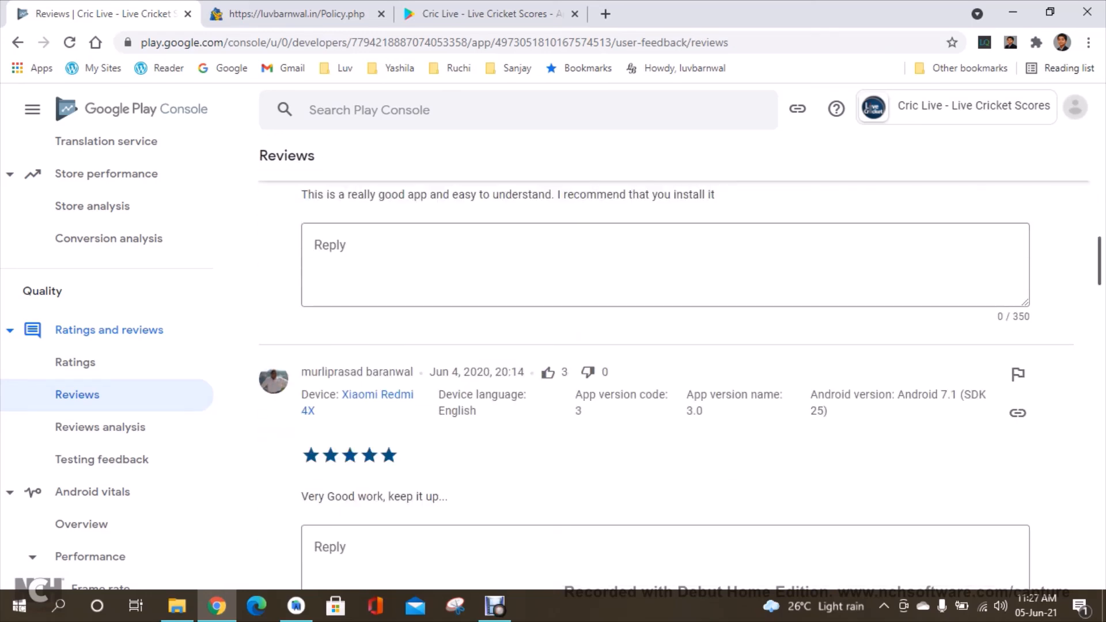
{"action": "scroll", "coordinate": [674, 375], "scroll_direction": "up", "scroll_amount": 10}
{"action": "scroll", "coordinate": [674, 375], "scroll_direction": "down", "scroll_amount": 19}
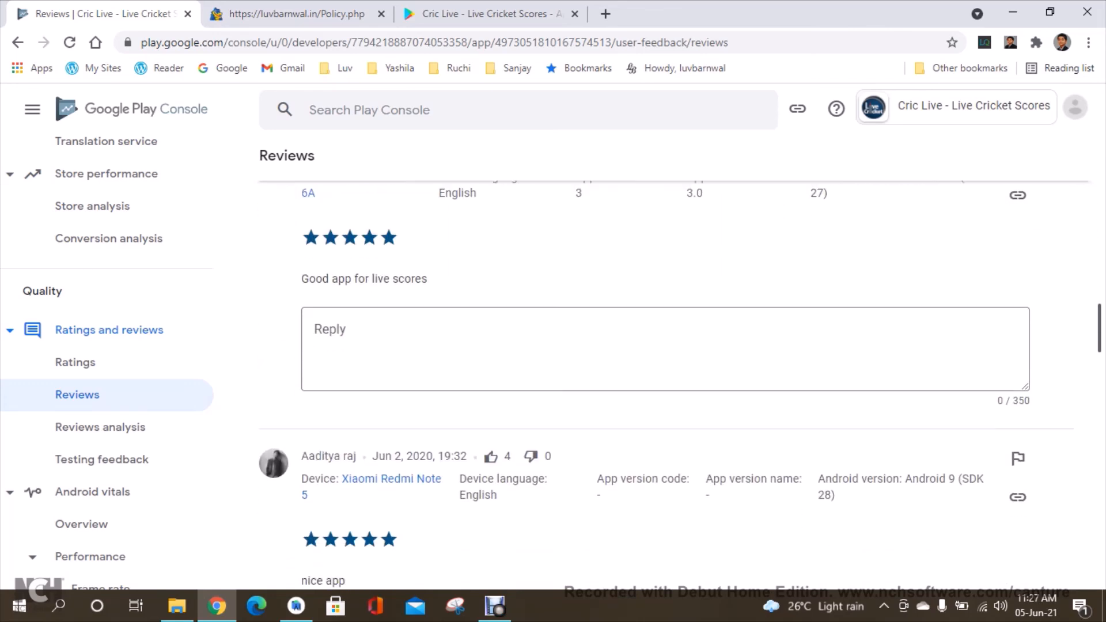
{"action": "scroll", "coordinate": [675, 375], "scroll_direction": "down", "scroll_amount": 15}
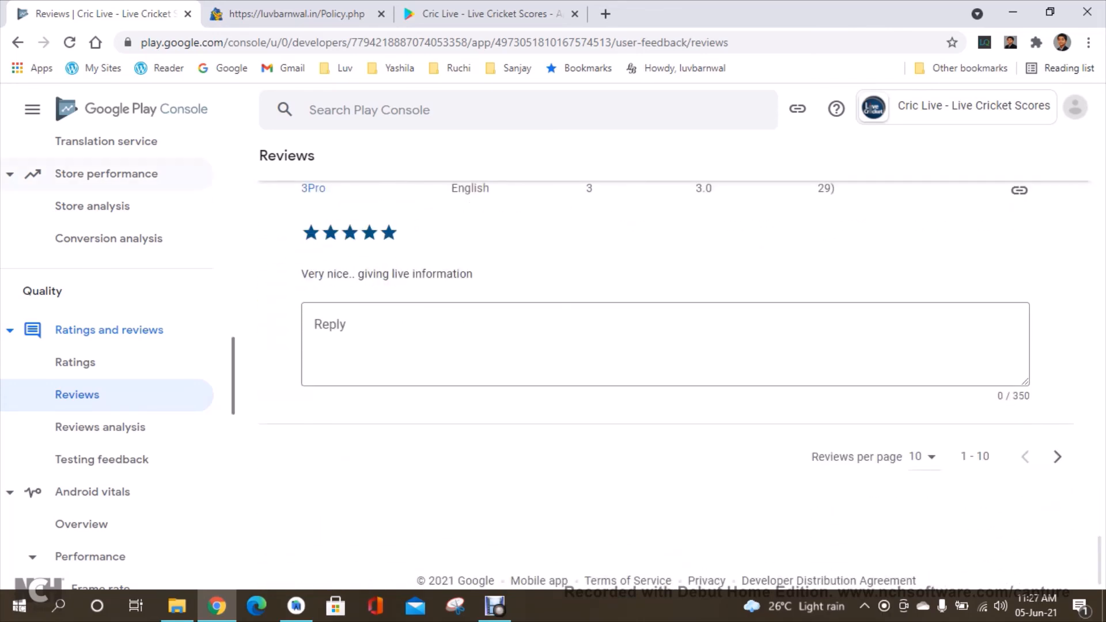
{"action": "scroll", "coordinate": [109, 363], "scroll_direction": "up", "scroll_amount": 15}
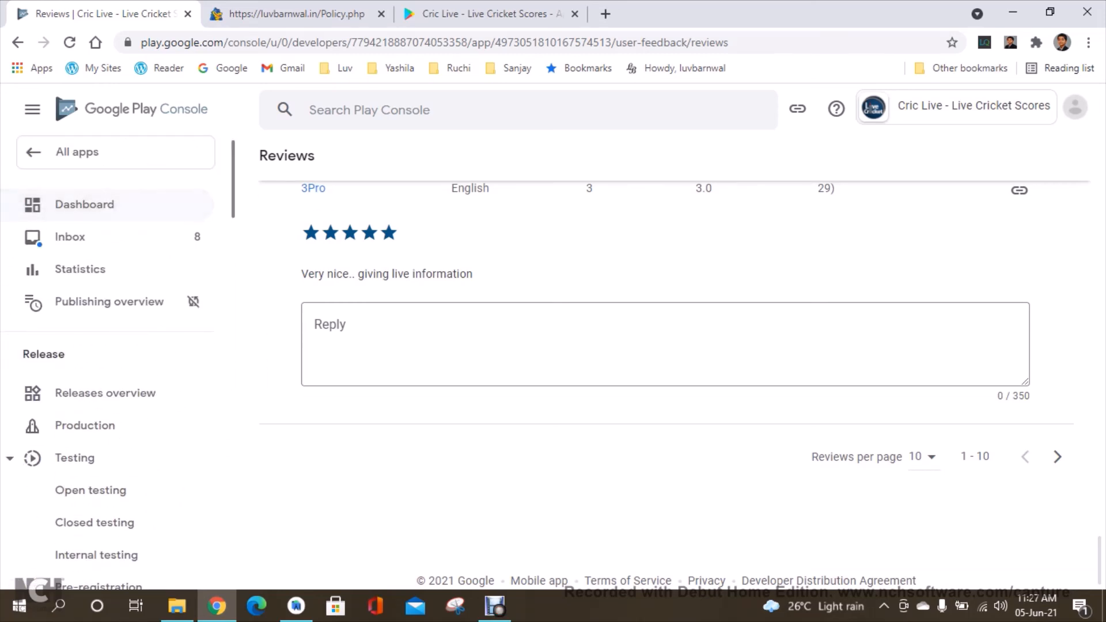
{"action": "left_click", "coordinate": [84, 204]}
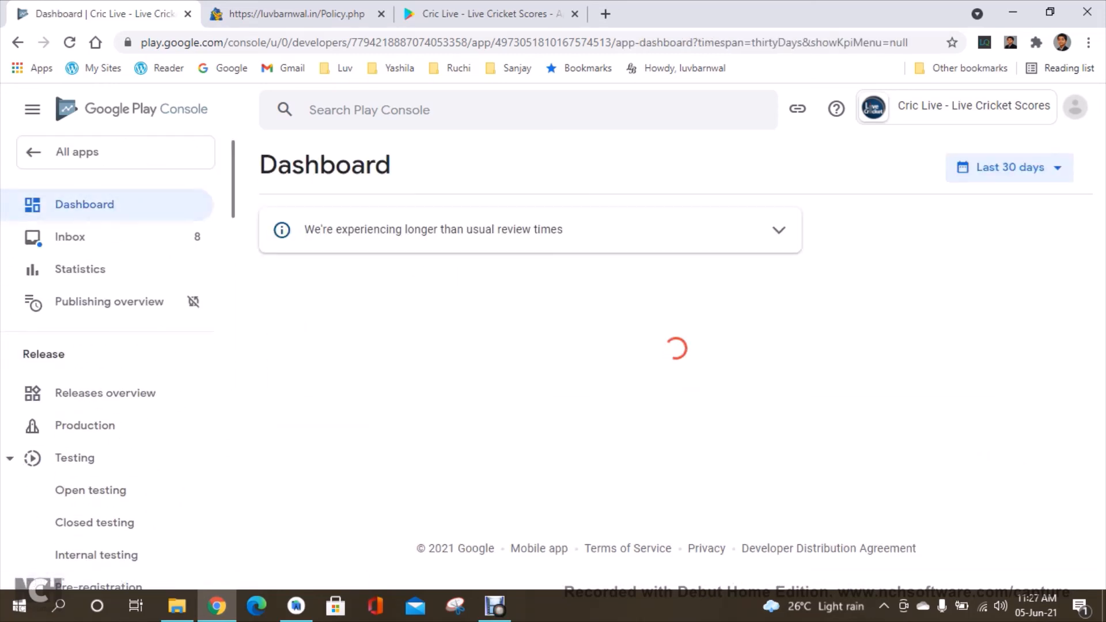